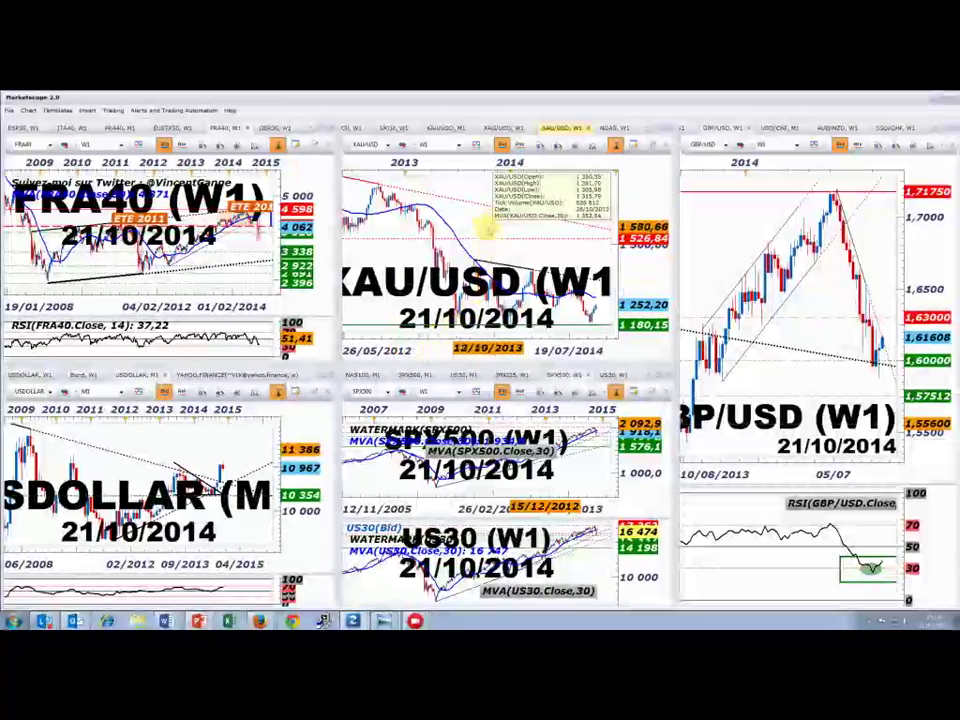
- Examine the weekly XAU/USD chart full-window with its history extended back to mid-2010, and return to the multi-chart layout
{"action": "double_click", "coordinate": [557, 129]}
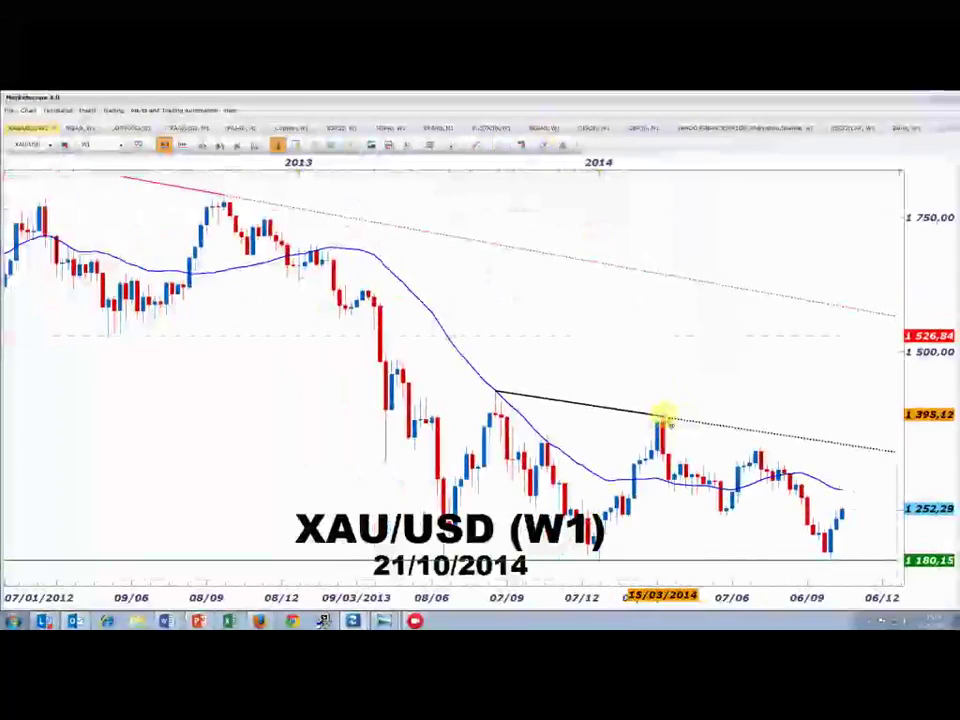
{"action": "scroll", "coordinate": [665, 415], "scroll_direction": "down", "scroll_amount": 1}
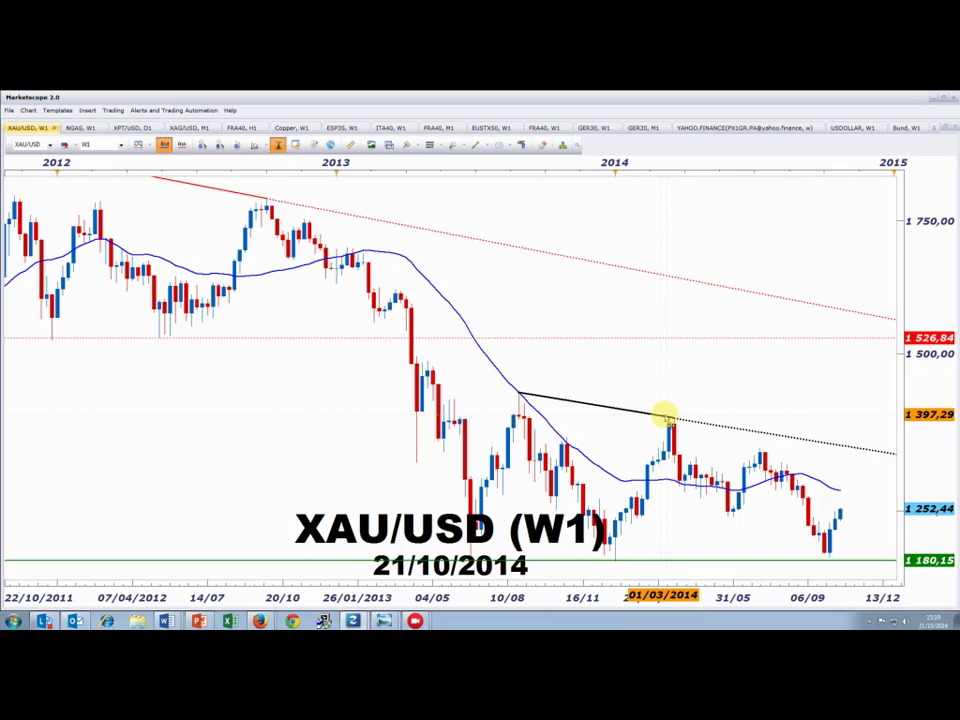
{"action": "scroll", "coordinate": [665, 415], "scroll_direction": "down", "scroll_amount": 2}
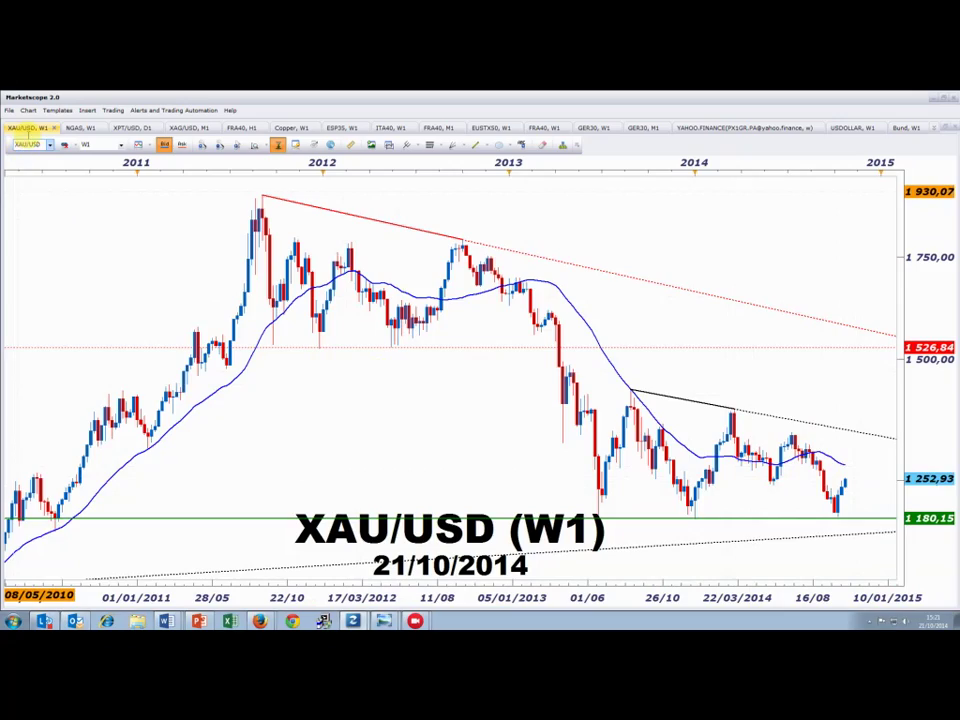
{"action": "left_click", "coordinate": [28, 129]}
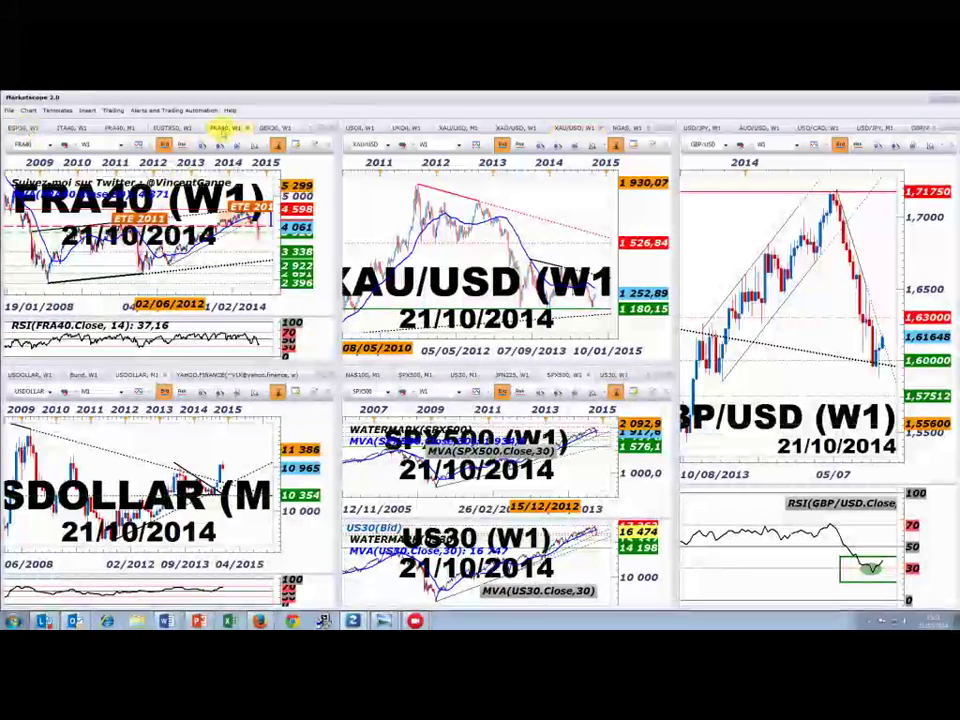
- Examine the weekly FRA40 chart full-window, and the EUSTX50 chart compared with GER30 and FRA40, restoring the multi-chart layout
{"action": "left_click", "coordinate": [224, 128]}
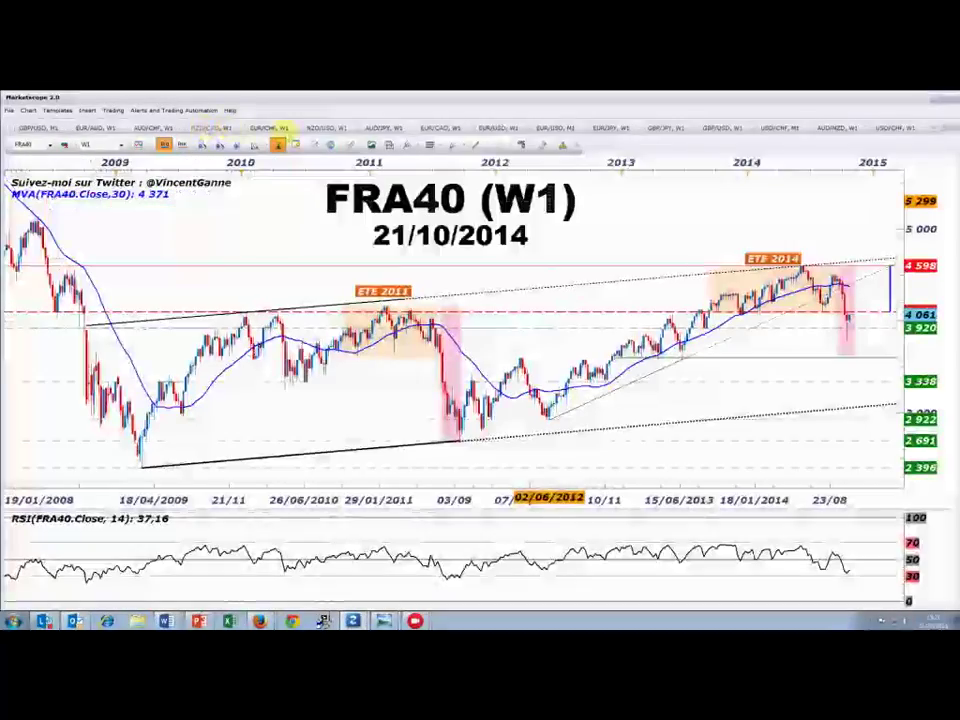
{"action": "left_click", "coordinate": [18, 128]}
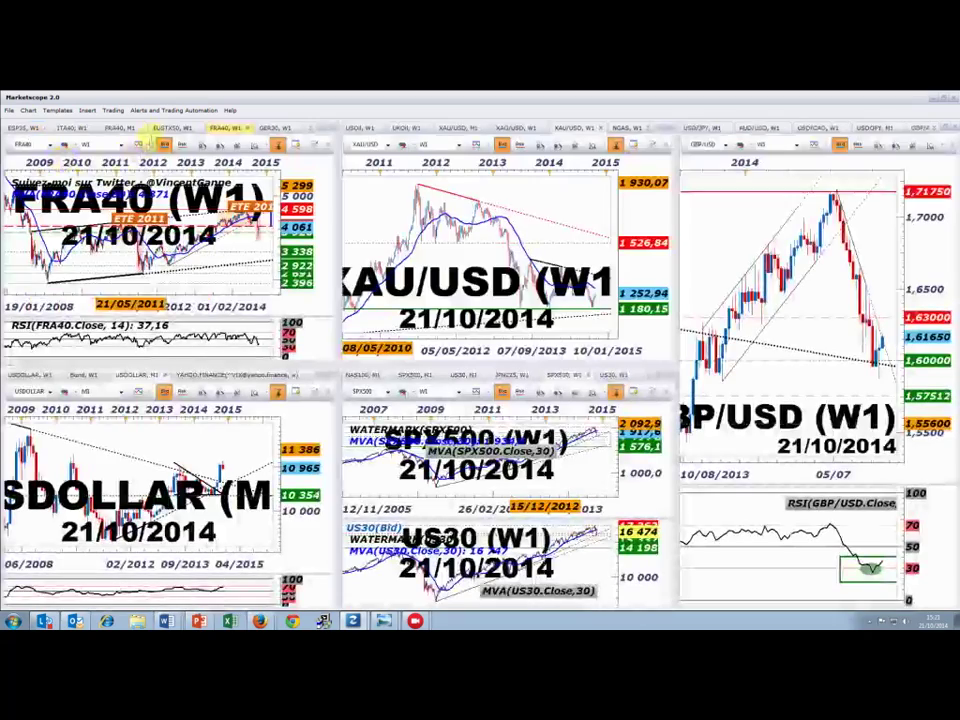
{"action": "left_click", "coordinate": [163, 128]}
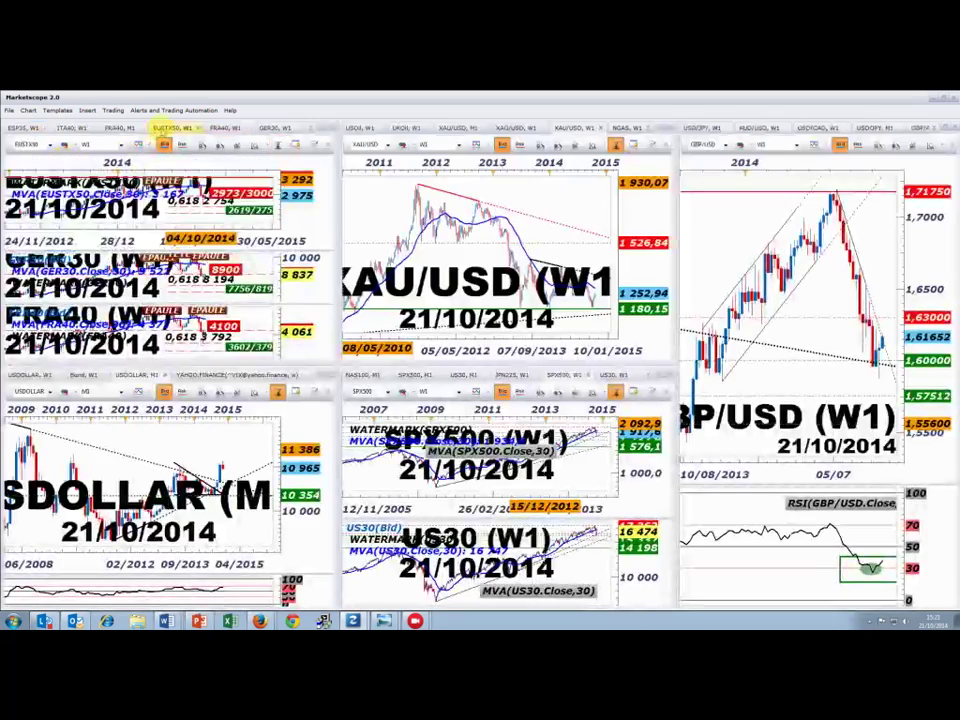
{"action": "double_click", "coordinate": [163, 128]}
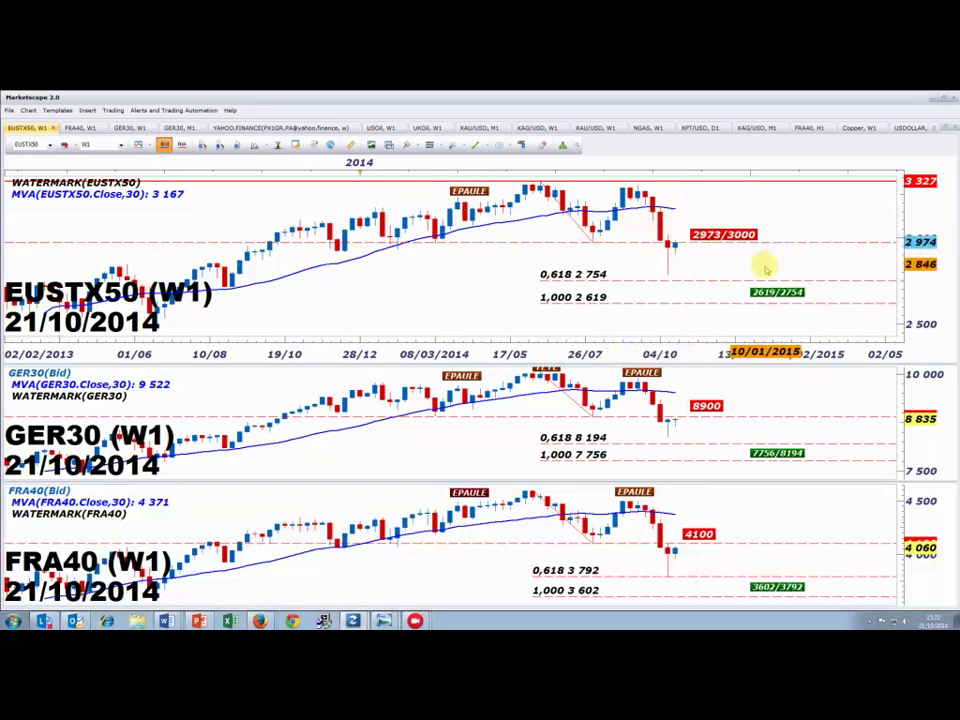
{"action": "scroll", "coordinate": [761, 261], "scroll_direction": "down", "scroll_amount": 3}
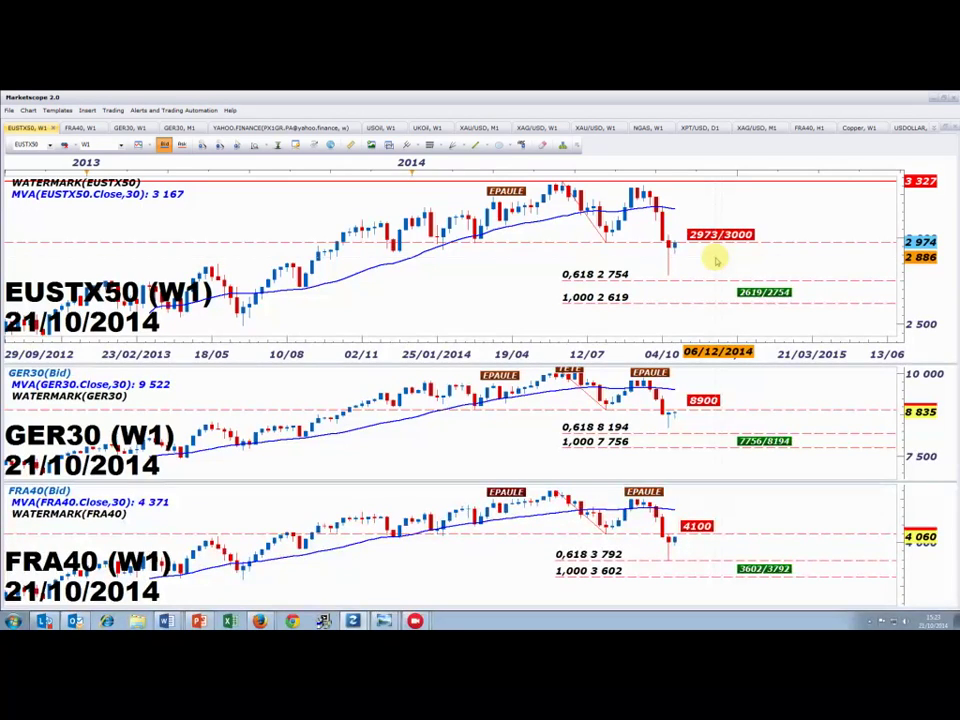
{"action": "double_click", "coordinate": [17, 124]}
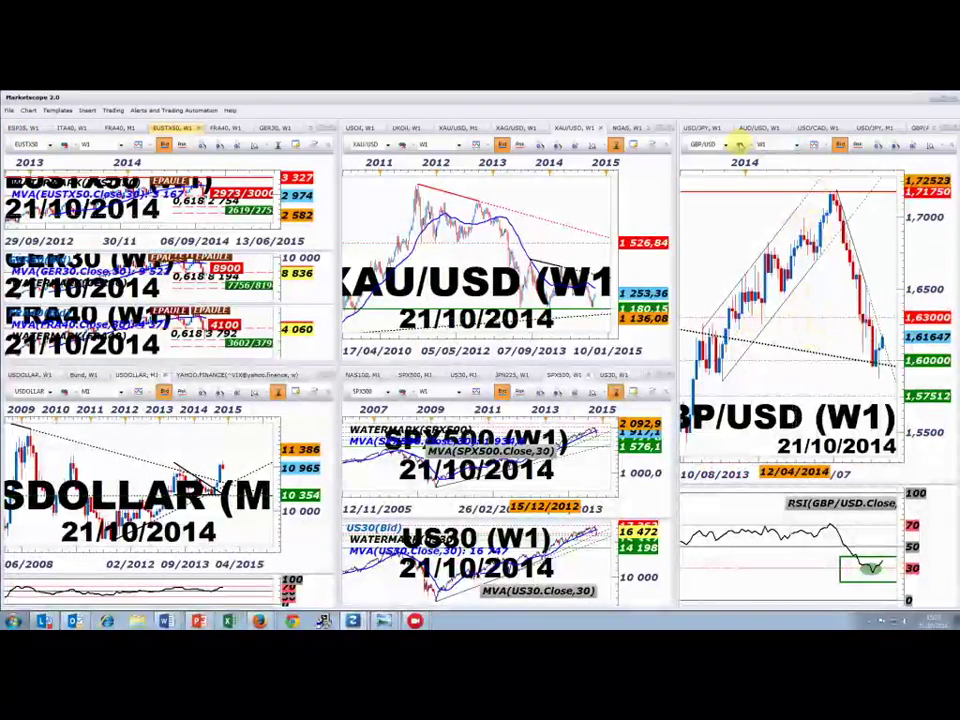
- Examine the weekly GBP/USD chart full-window with its history extended back to January 2012, and return to the multi-chart layout
{"action": "left_click", "coordinate": [915, 128]}
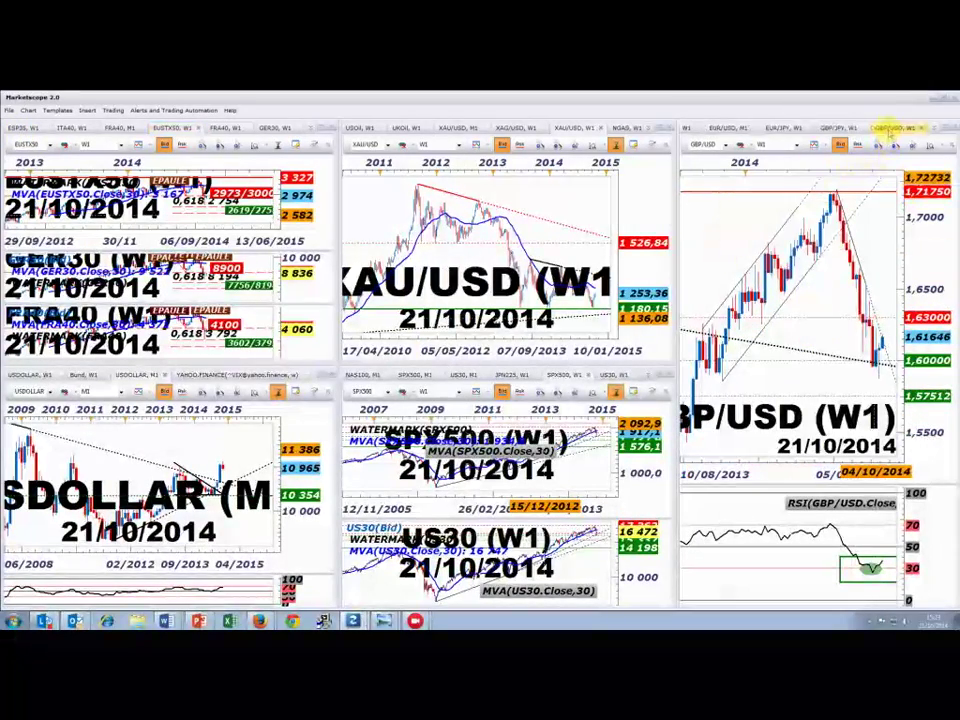
{"action": "double_click", "coordinate": [887, 131]}
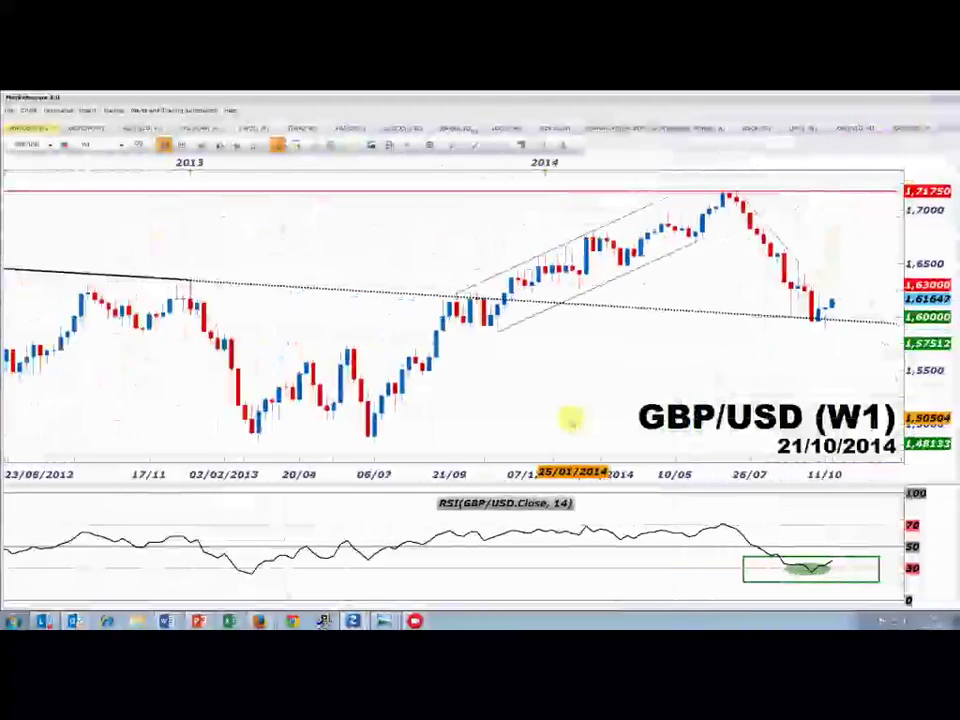
{"action": "scroll", "coordinate": [570, 421], "scroll_direction": "down", "scroll_amount": 2}
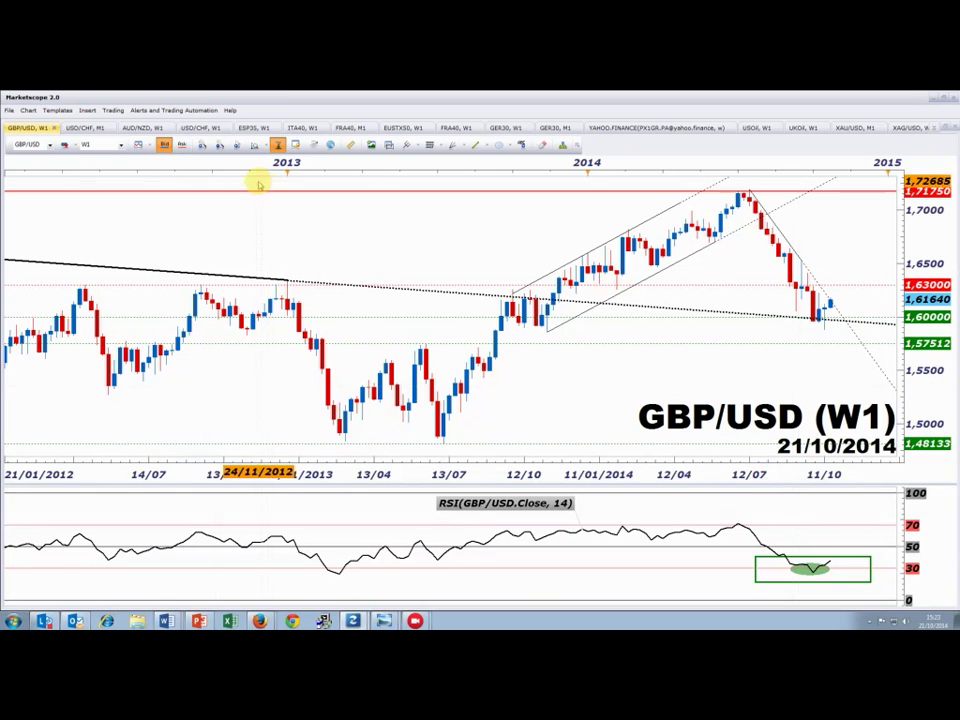
{"action": "left_click", "coordinate": [27, 130]}
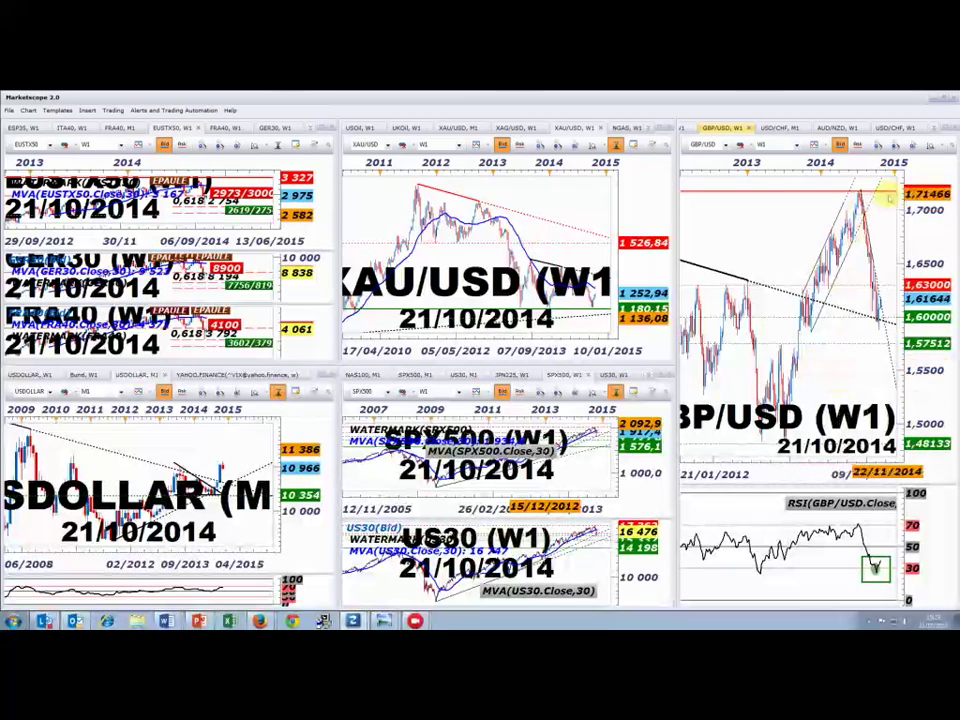
- Bring up the weekly AUD/USD chart and the weekly NZD/USD chart in the currency pair pane
{"action": "left_click", "coordinate": [934, 130]}
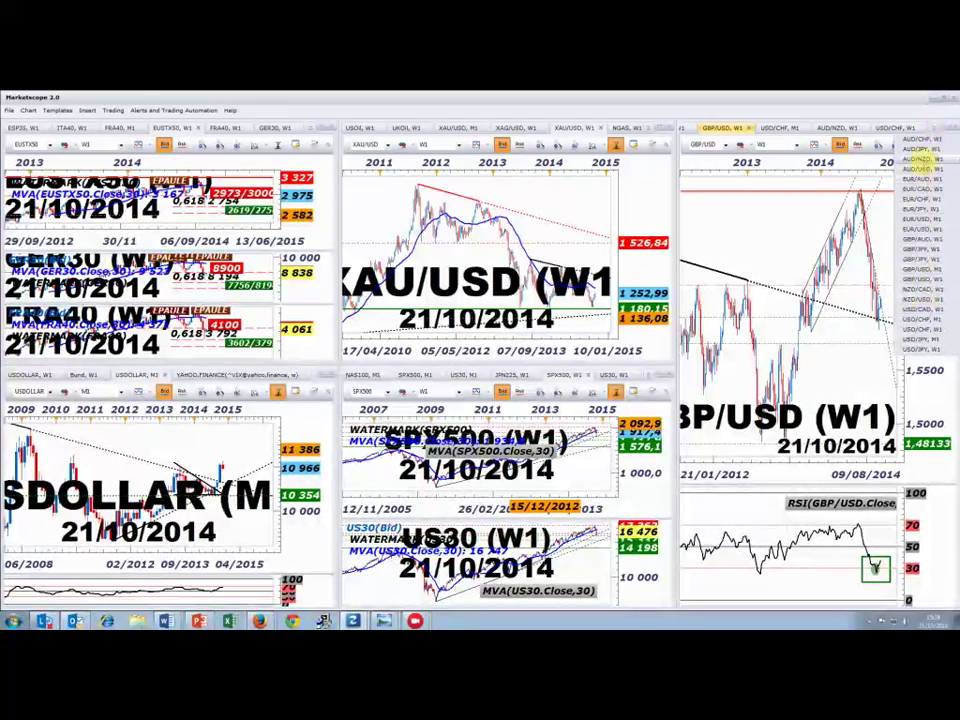
{"action": "left_click", "coordinate": [918, 167]}
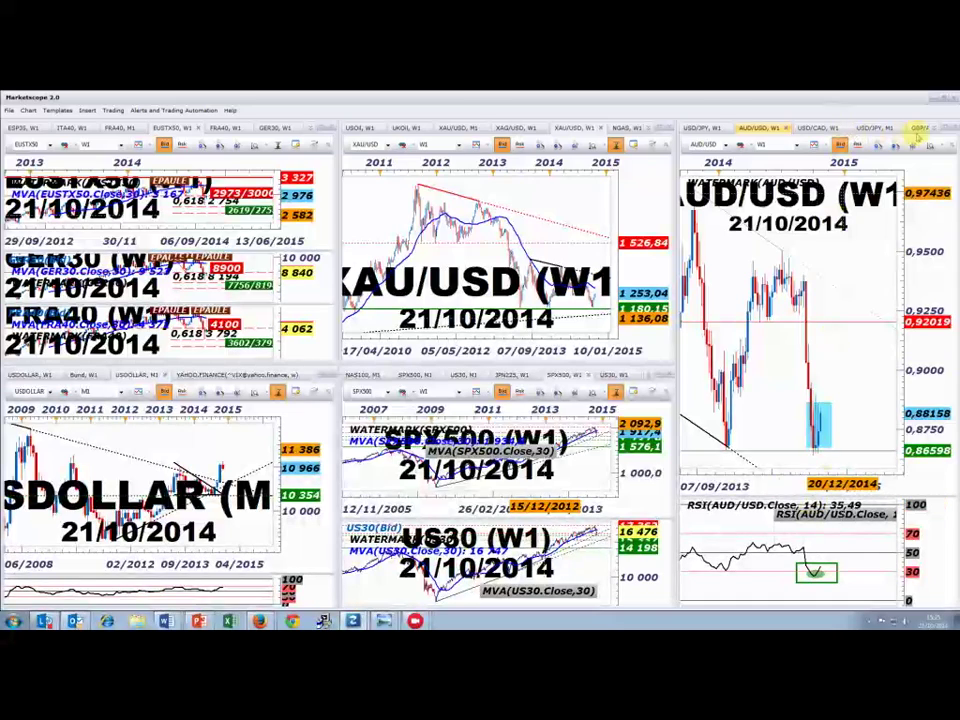
{"action": "left_click", "coordinate": [931, 129]}
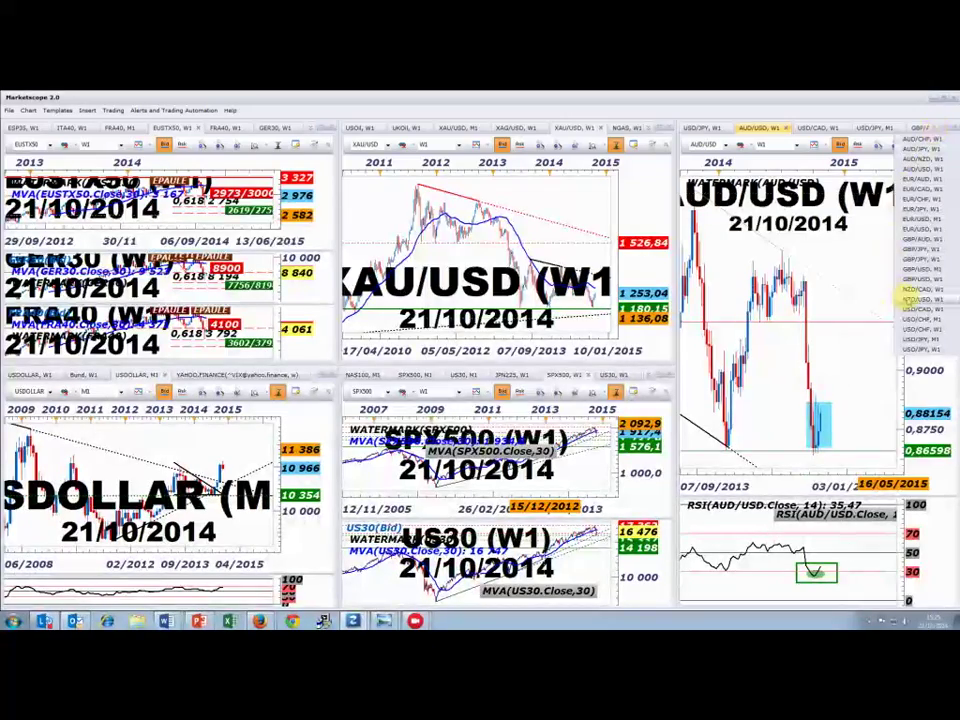
{"action": "left_click", "coordinate": [920, 318]}
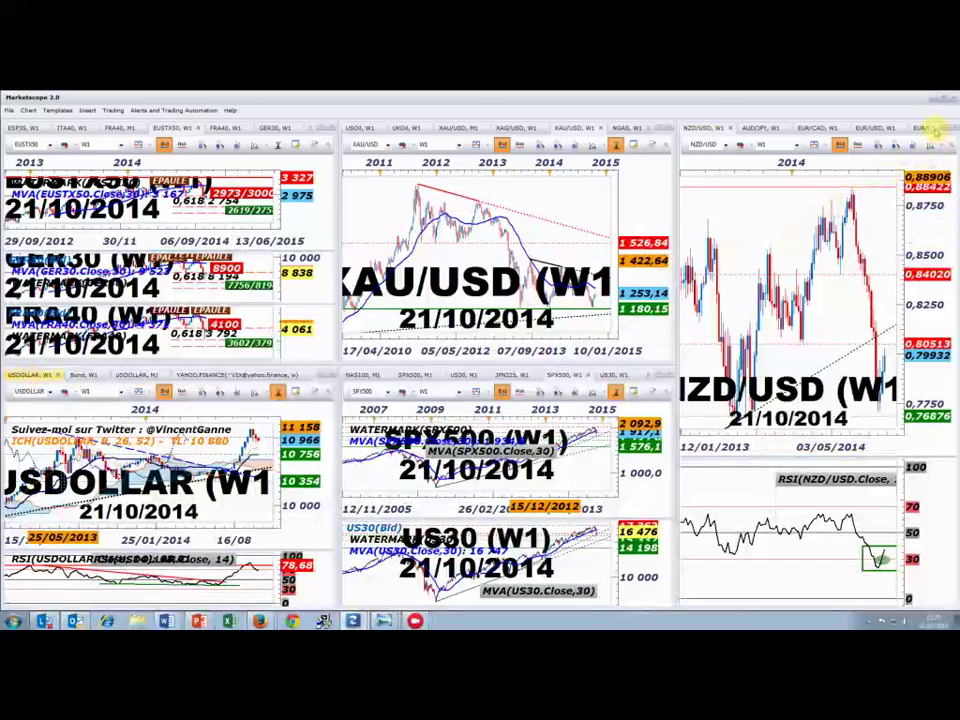
- Bring up the weekly USD/JPY chart in the currency pair pane and examine its most recent candles closely
{"action": "left_click", "coordinate": [935, 129]}
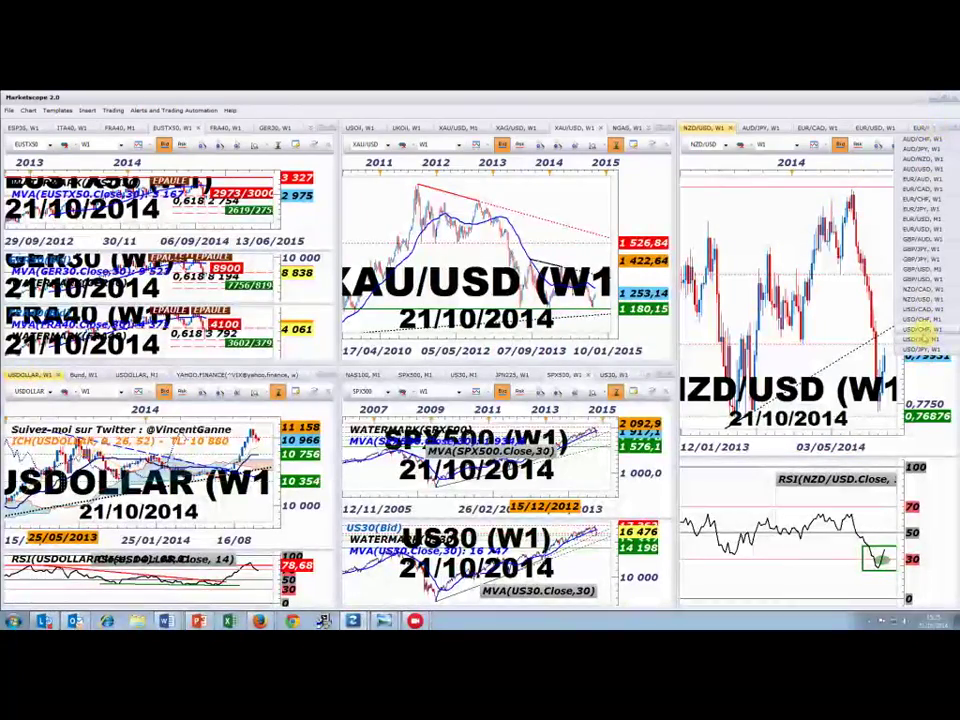
{"action": "left_click", "coordinate": [920, 337]}
{"action": "scroll", "coordinate": [755, 340], "scroll_direction": "up", "scroll_amount": 5}
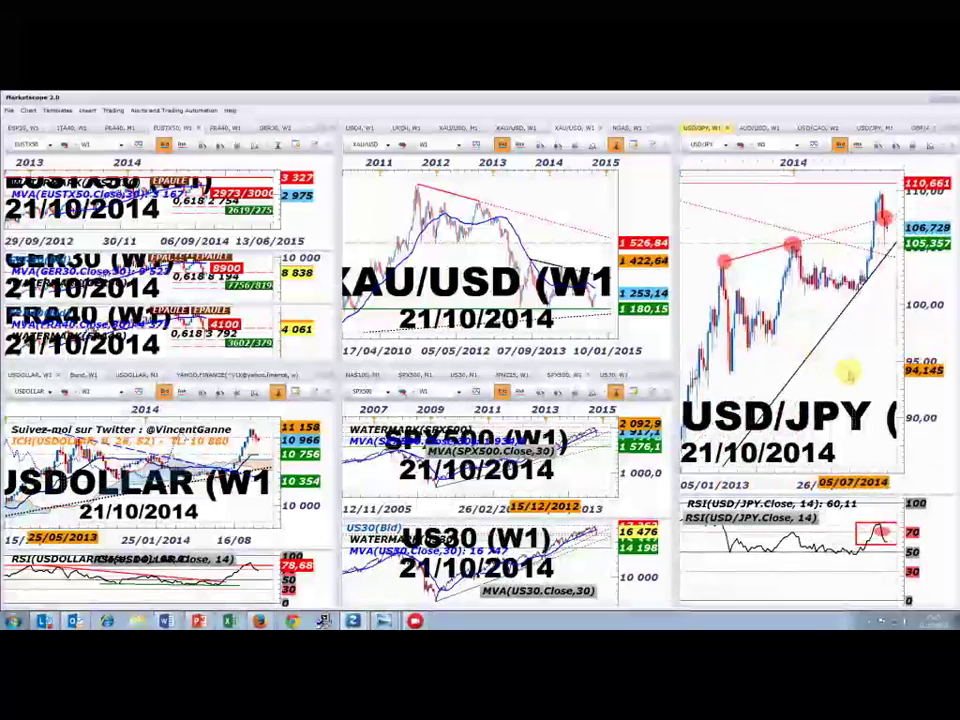
{"action": "scroll", "coordinate": [852, 371], "scroll_direction": "up", "scroll_amount": 2}
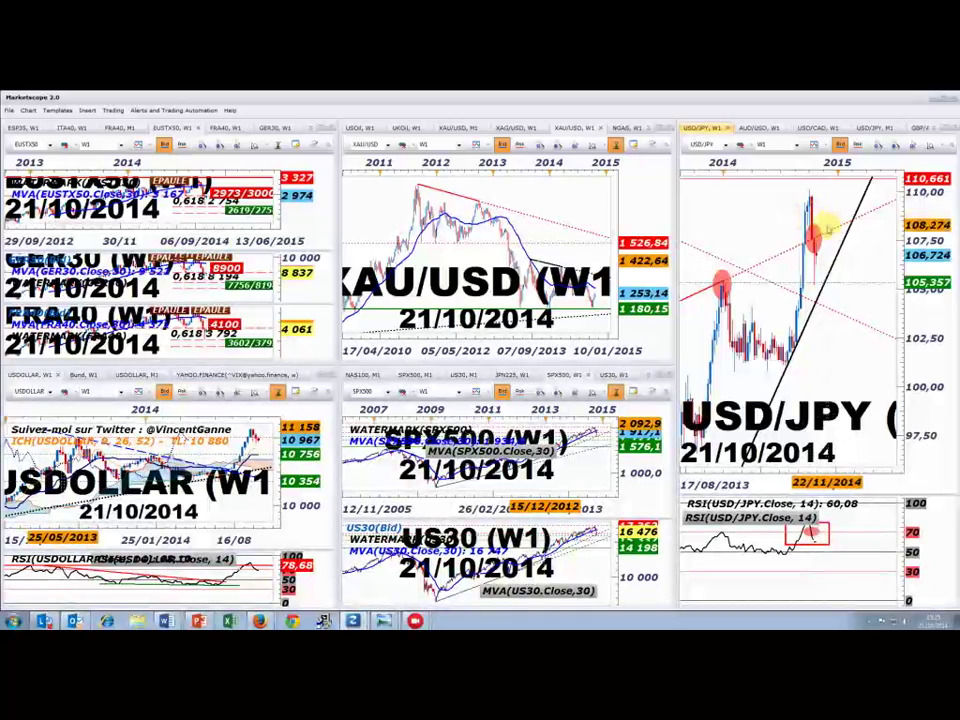
{"action": "scroll", "coordinate": [815, 240], "scroll_direction": "up", "scroll_amount": 3}
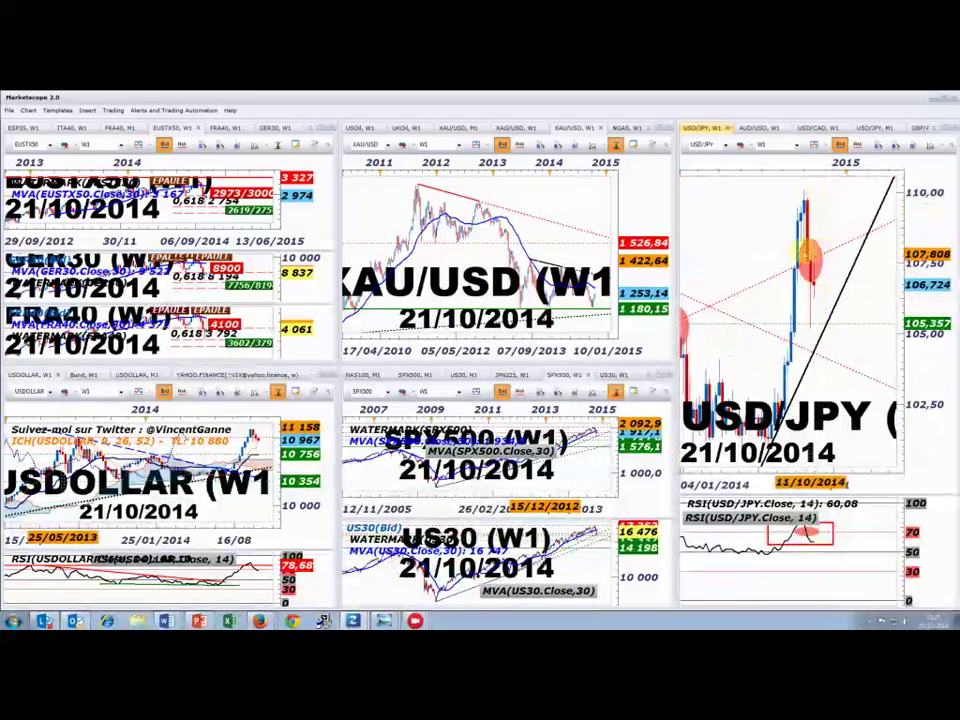
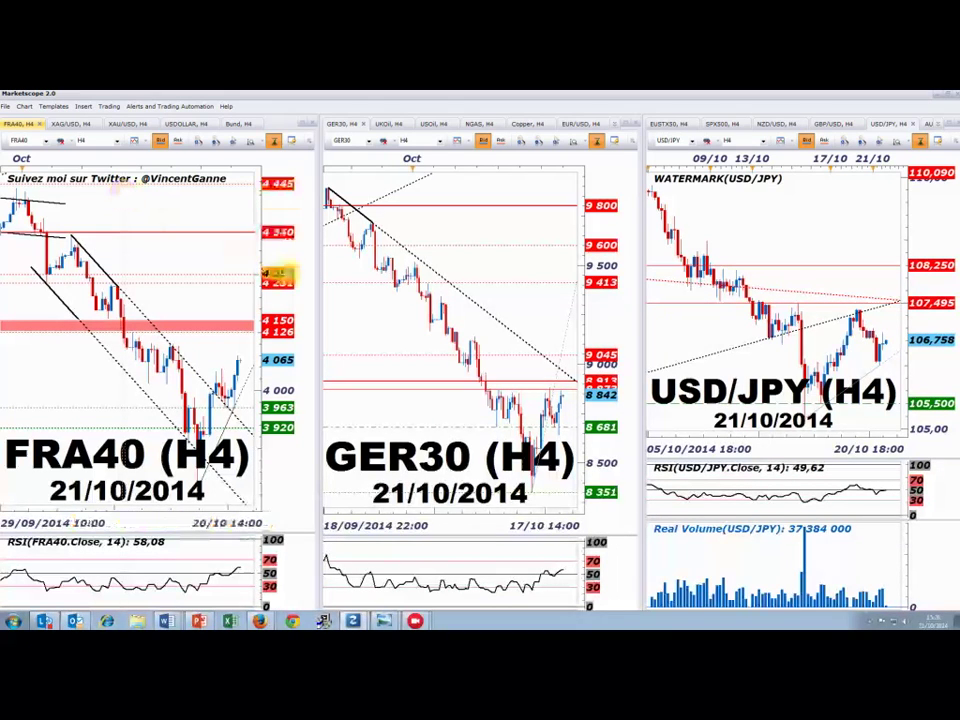
- Bring up the UKOil H4 chart, and examine the USOil H4 chart full-window from late August to October 2014
{"action": "left_click", "coordinate": [388, 124]}
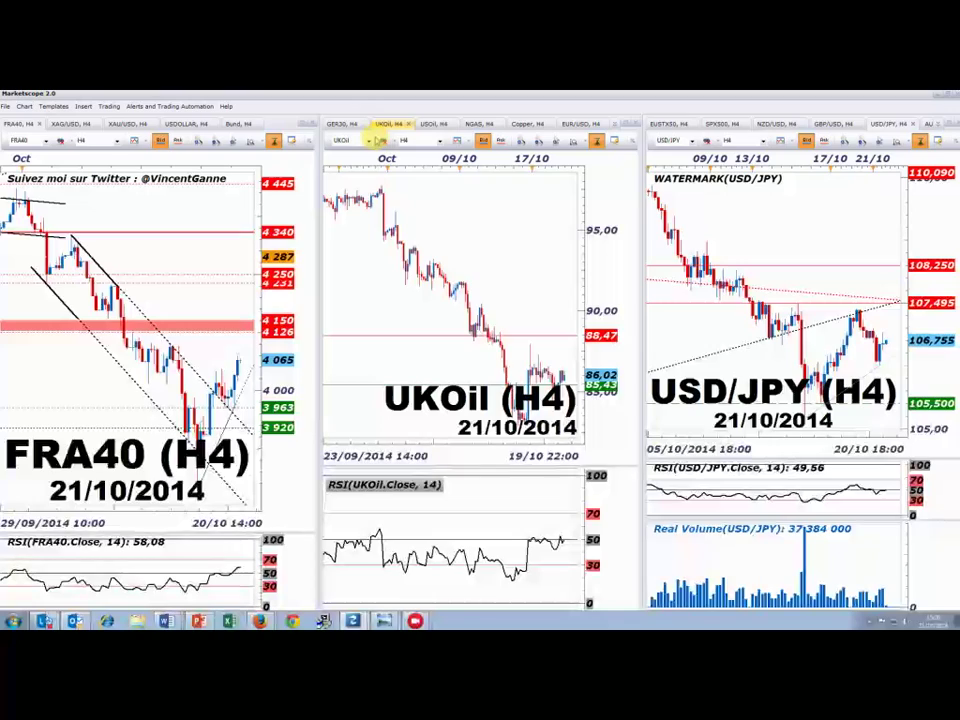
{"action": "left_click", "coordinate": [431, 123]}
{"action": "double_click", "coordinate": [431, 123]}
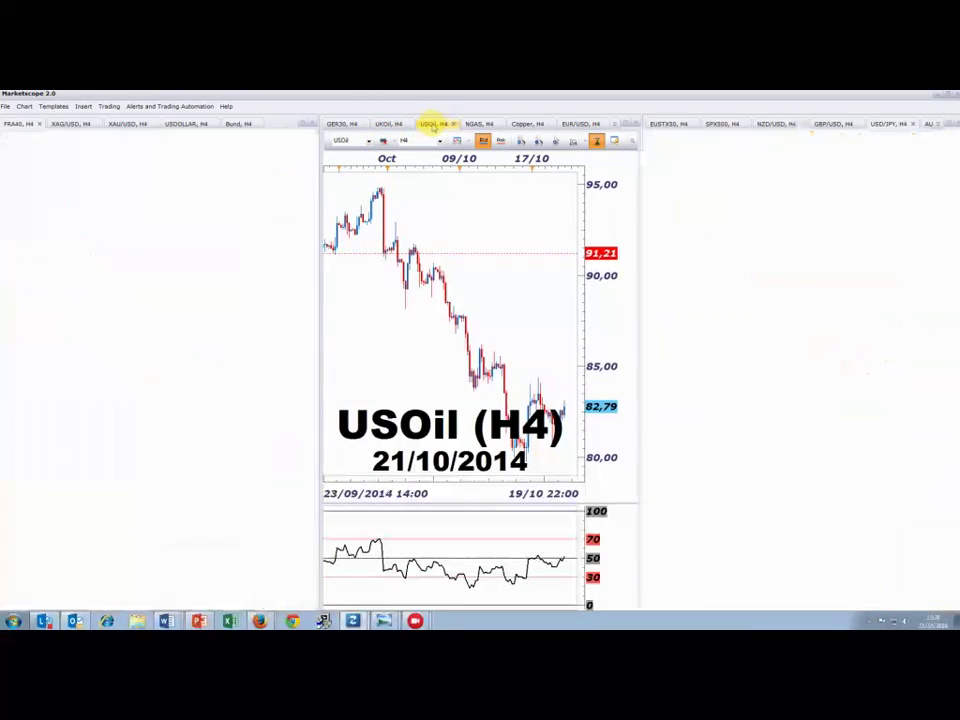
{"action": "scroll", "coordinate": [655, 420], "scroll_direction": "down", "scroll_amount": 5}
{"action": "scroll", "coordinate": [709, 428], "scroll_direction": "down", "scroll_amount": 5}
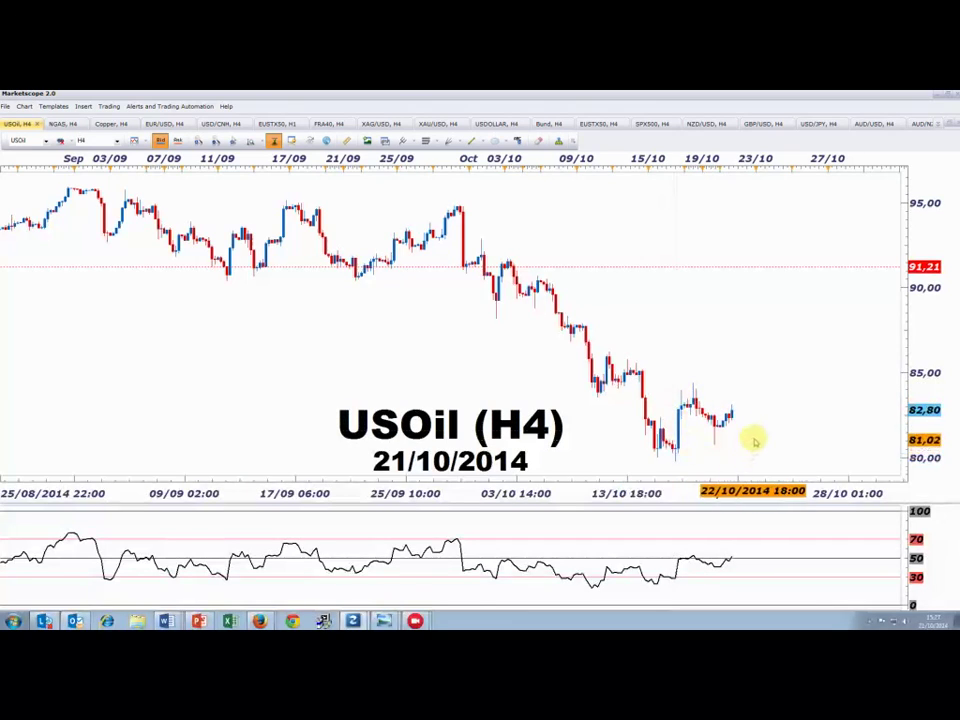
{"action": "scroll", "coordinate": [688, 439], "scroll_direction": "down", "scroll_amount": 2}
{"action": "scroll", "coordinate": [775, 433], "scroll_direction": "up", "scroll_amount": 1}
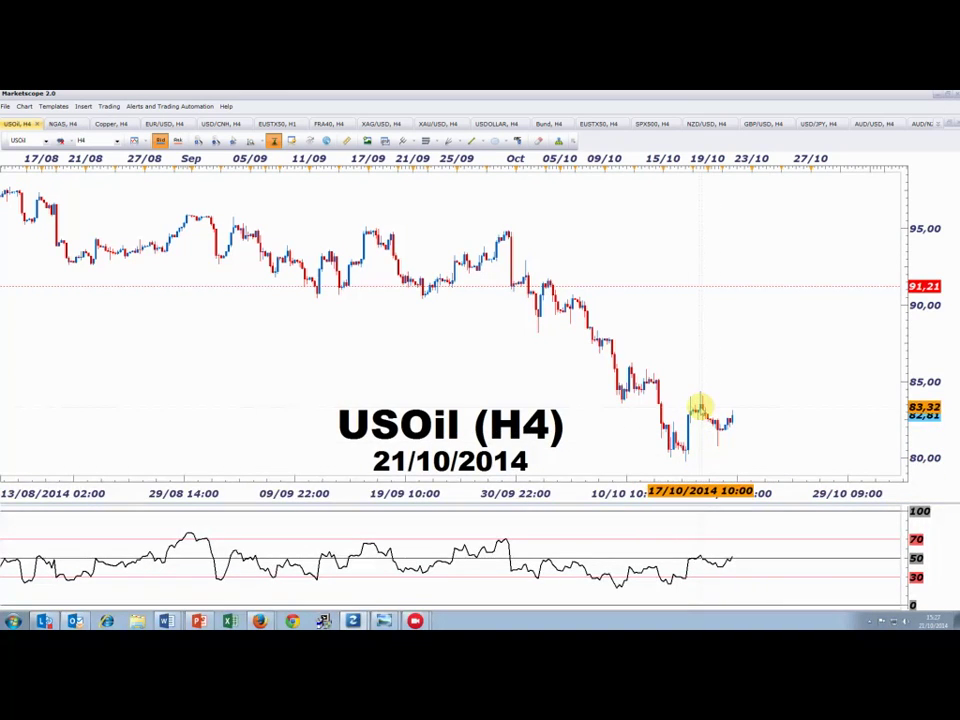
{"action": "scroll", "coordinate": [735, 428], "scroll_direction": "down", "scroll_amount": 1}
{"action": "scroll", "coordinate": [620, 350], "scroll_direction": "up", "scroll_amount": 2}
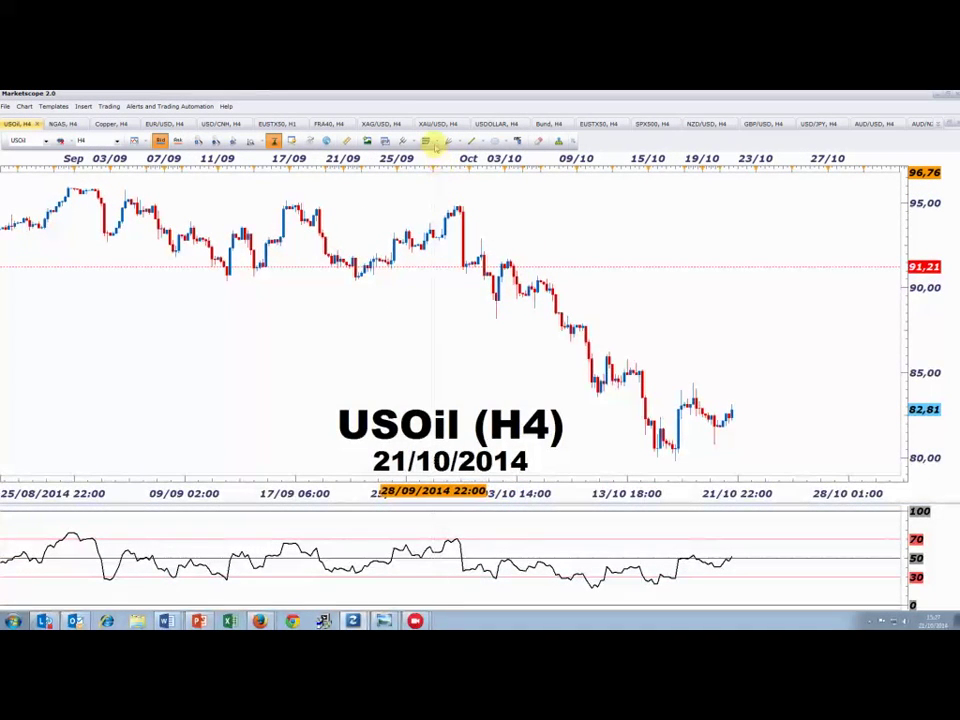
- Try a snap-to-nearest Fibonacci expansion on USOil H4 from the mid-October low to the rebound high and the following pullback
{"action": "left_click", "coordinate": [426, 141]}
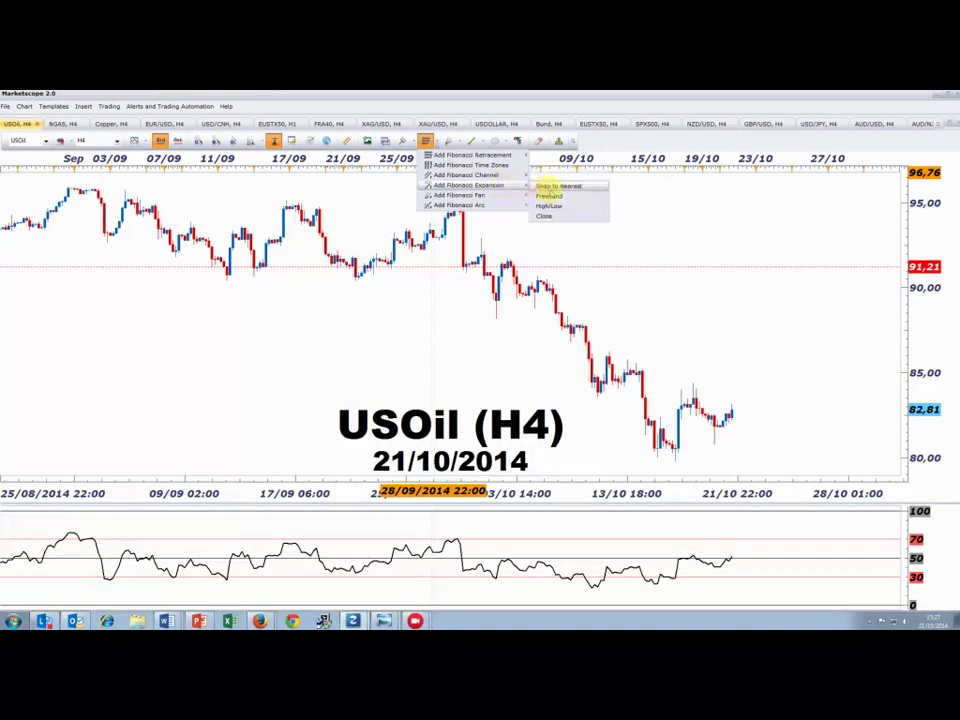
{"action": "left_click", "coordinate": [566, 185]}
{"action": "left_click", "coordinate": [675, 460]}
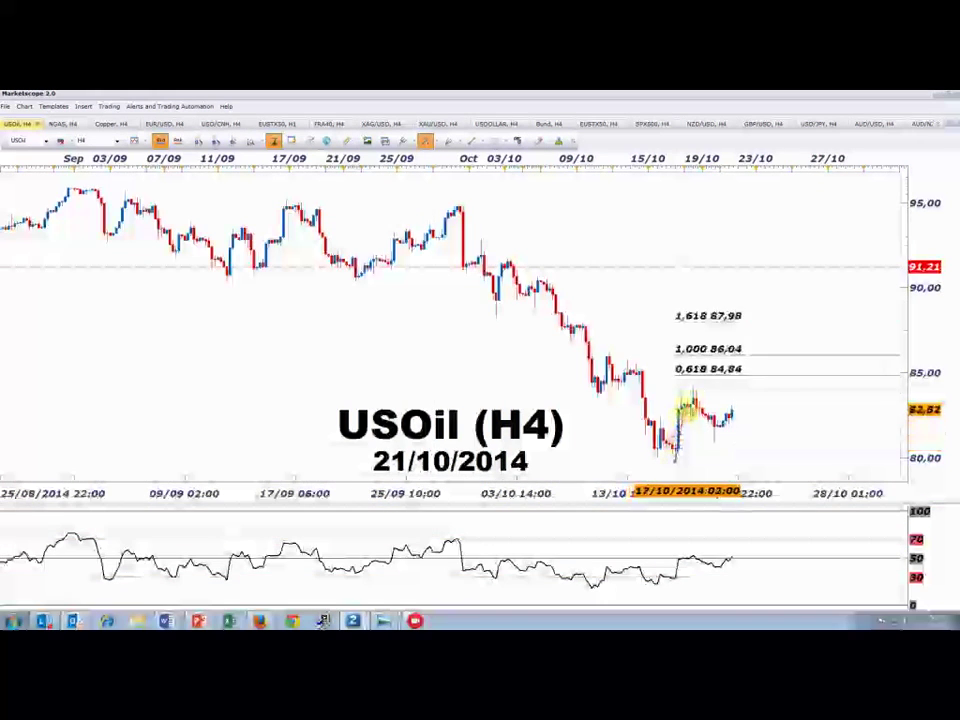
{"action": "left_click", "coordinate": [694, 386]}
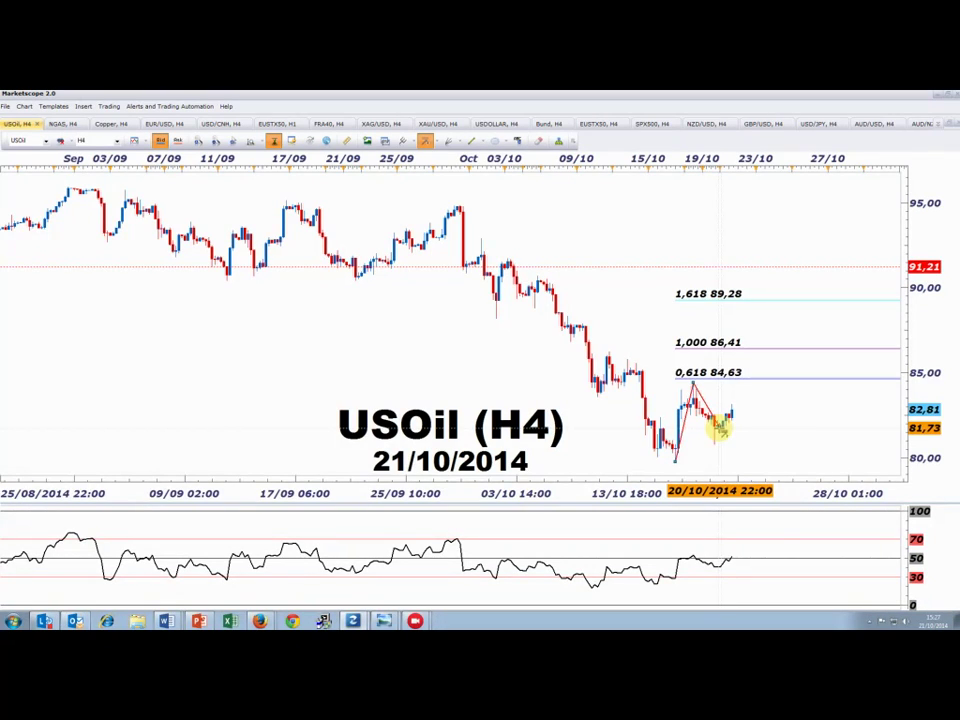
{"action": "left_click", "coordinate": [720, 428]}
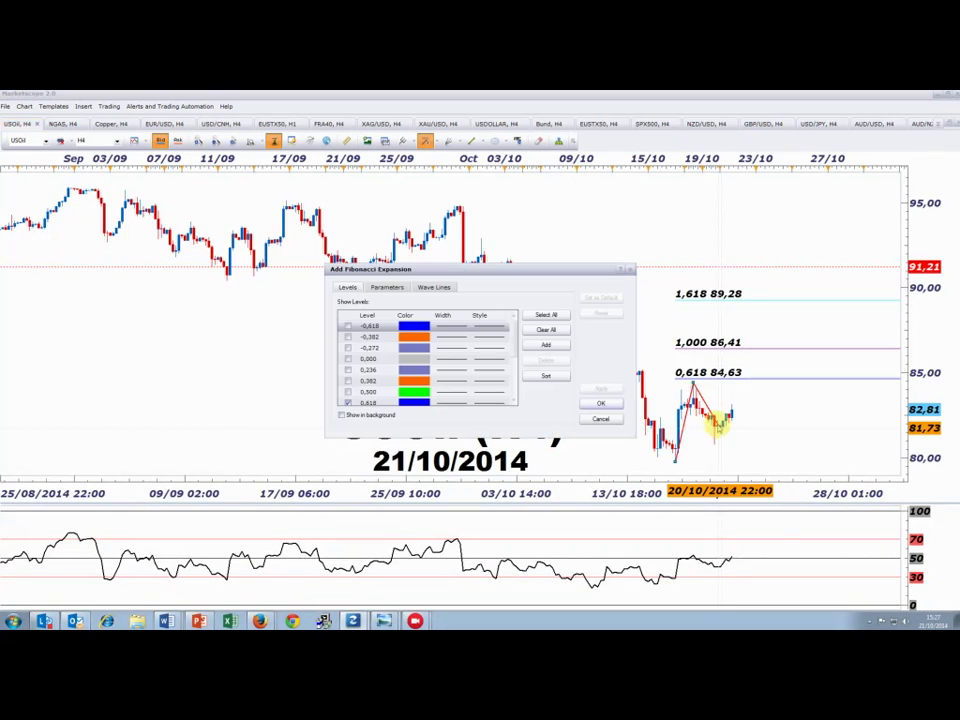
{"action": "left_click", "coordinate": [610, 422]}
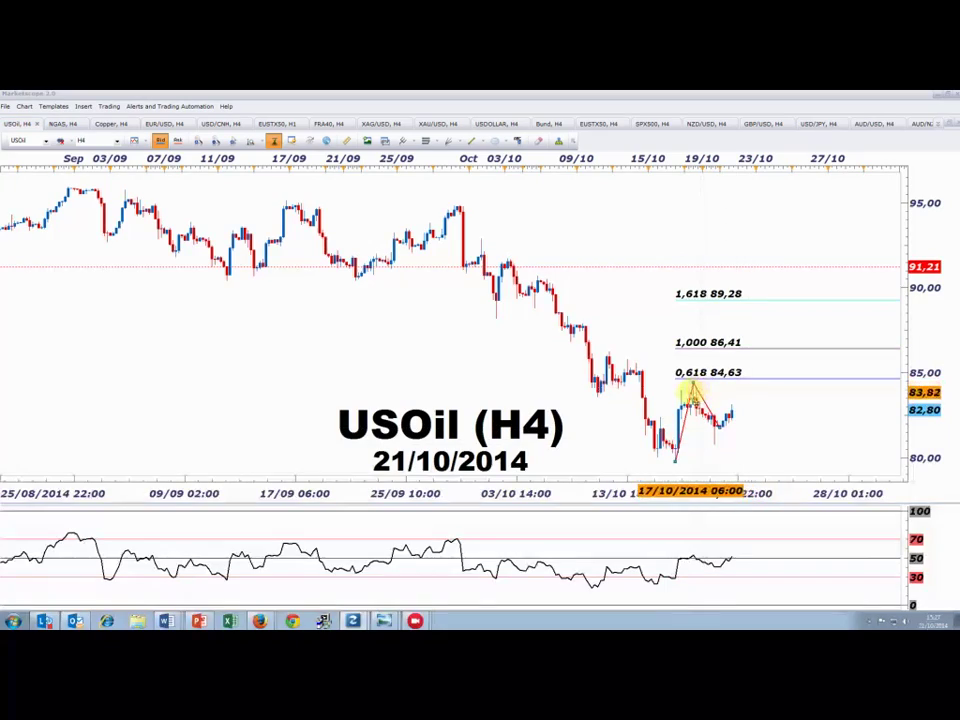
- Widen the USOil H4 chart to its history back to 2010 and examine the major lows near the green support line
{"action": "scroll", "coordinate": [782, 407], "scroll_direction": "down", "scroll_amount": 5}
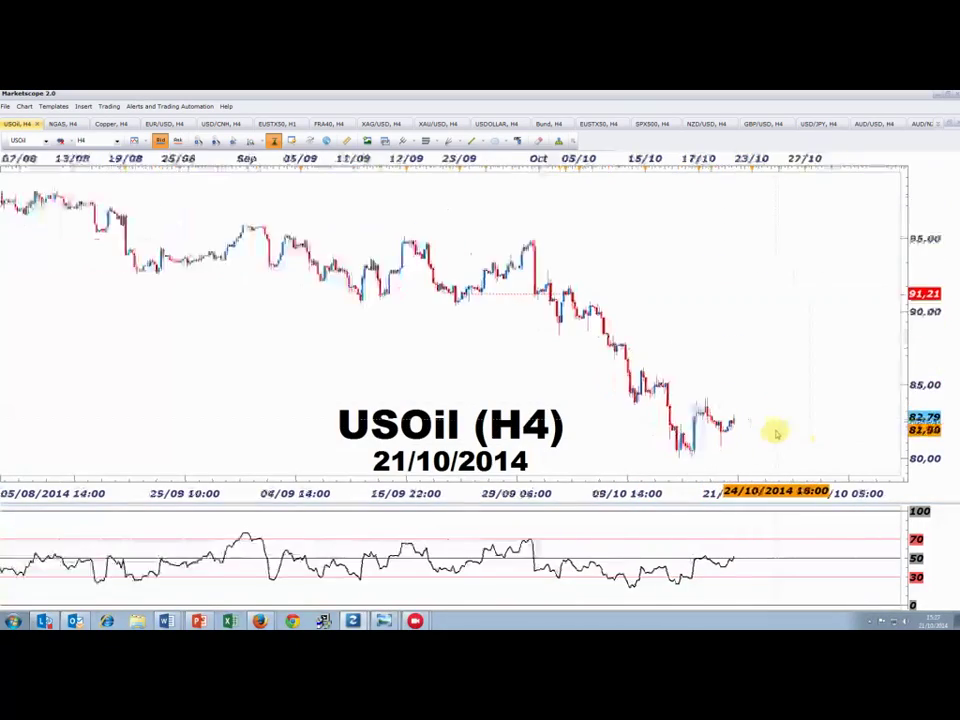
{"action": "scroll", "coordinate": [755, 456], "scroll_direction": "down", "scroll_amount": 5}
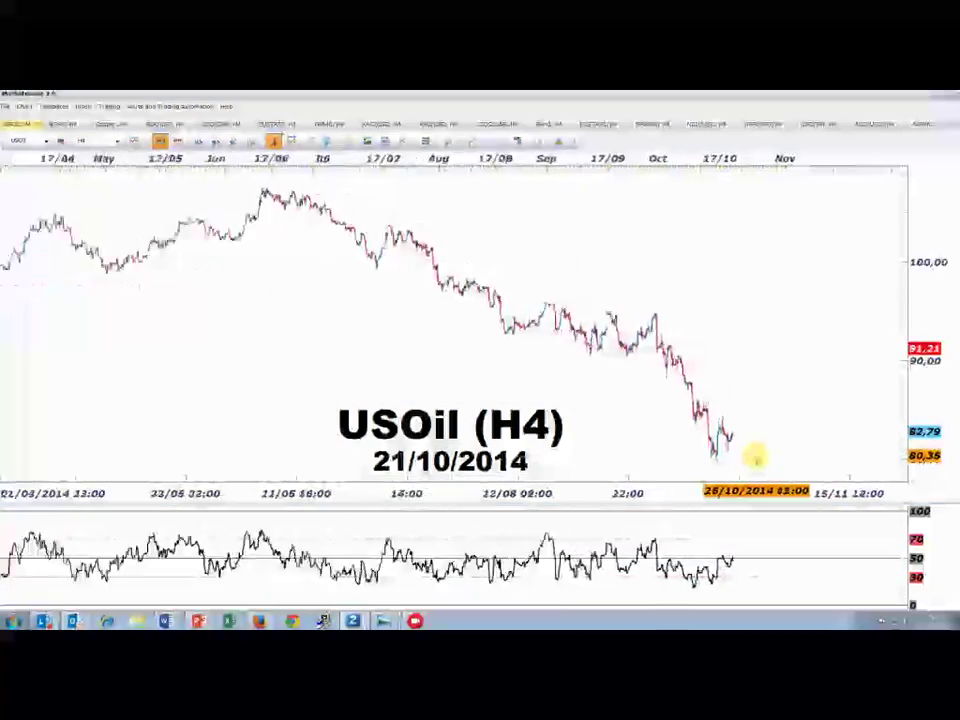
{"action": "scroll", "coordinate": [737, 458], "scroll_direction": "down", "scroll_amount": 5}
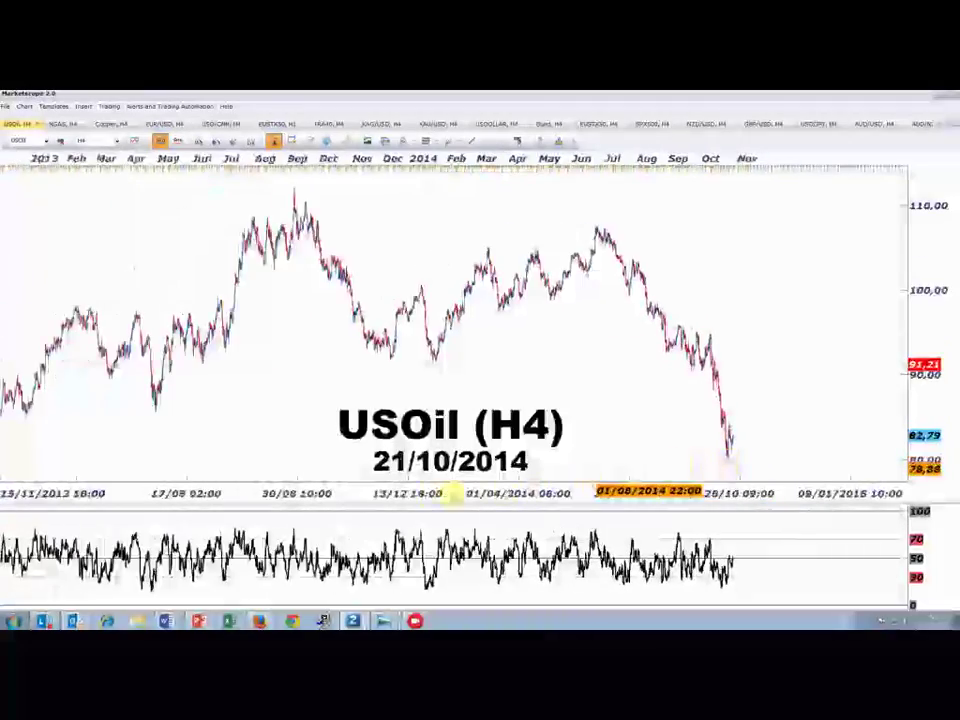
{"action": "scroll", "coordinate": [390, 495], "scroll_direction": "down", "scroll_amount": 5}
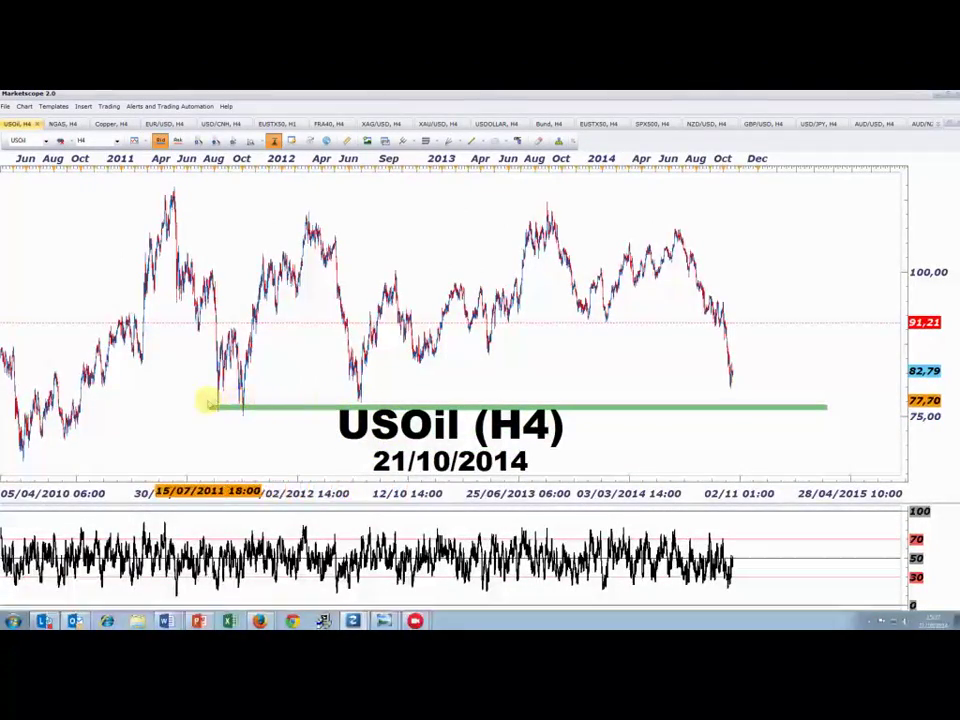
- Narrow the USOil H4 chart back to September and October 2014 and examine the decline and its latest rebound
{"action": "scroll", "coordinate": [598, 422], "scroll_direction": "up", "scroll_amount": 5}
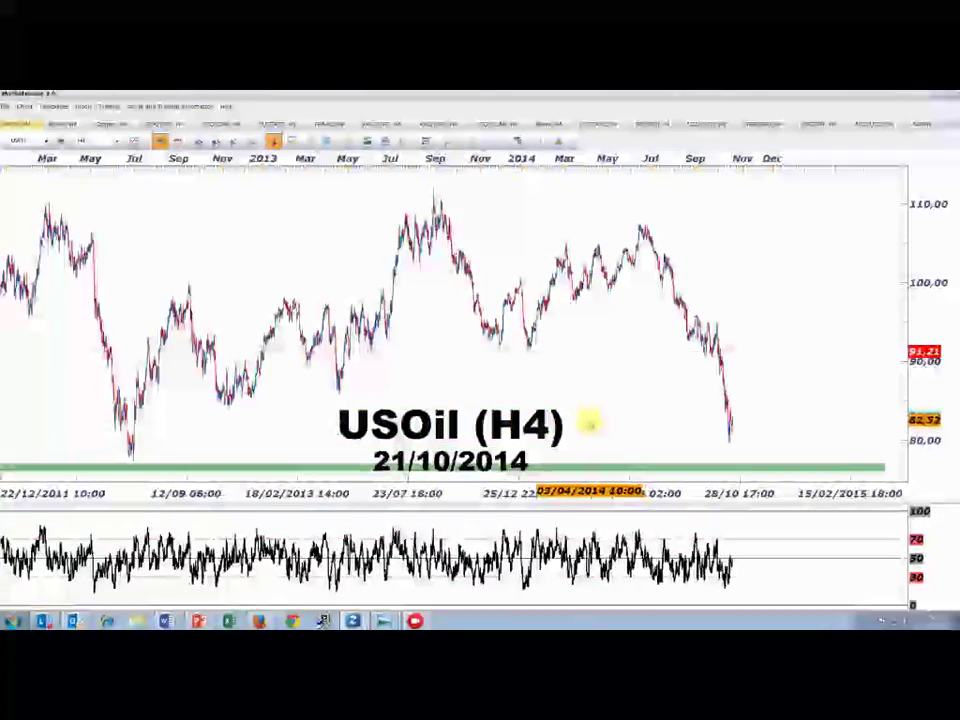
{"action": "scroll", "coordinate": [588, 423], "scroll_direction": "up", "scroll_amount": 8}
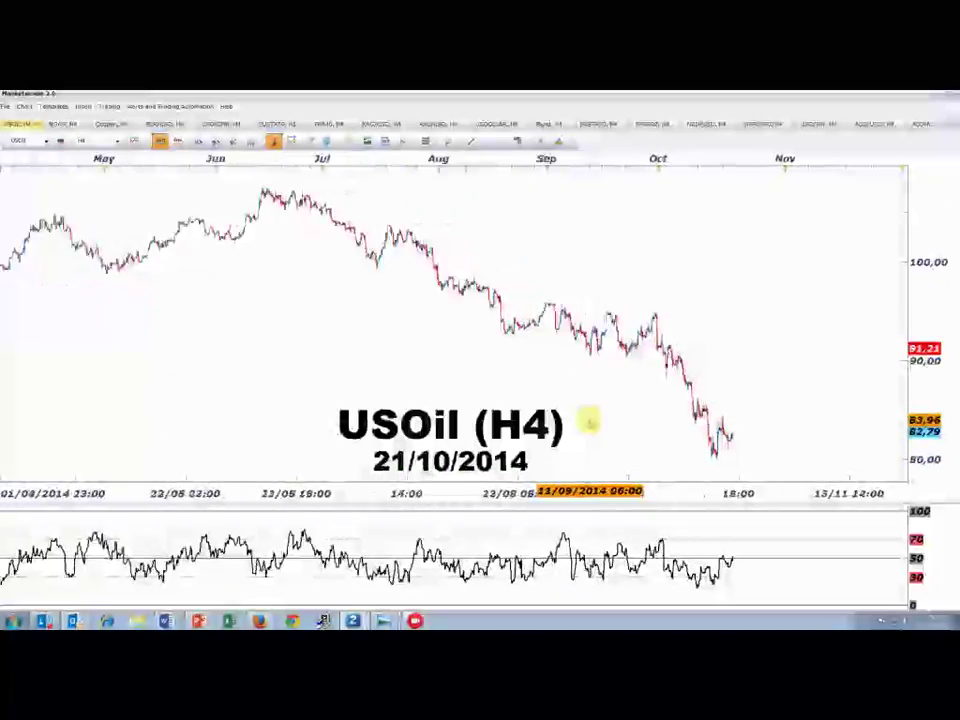
{"action": "scroll", "coordinate": [588, 423], "scroll_direction": "up", "scroll_amount": 3}
{"action": "scroll", "coordinate": [588, 423], "scroll_direction": "down", "scroll_amount": 3}
{"action": "scroll", "coordinate": [588, 423], "scroll_direction": "up", "scroll_amount": 2}
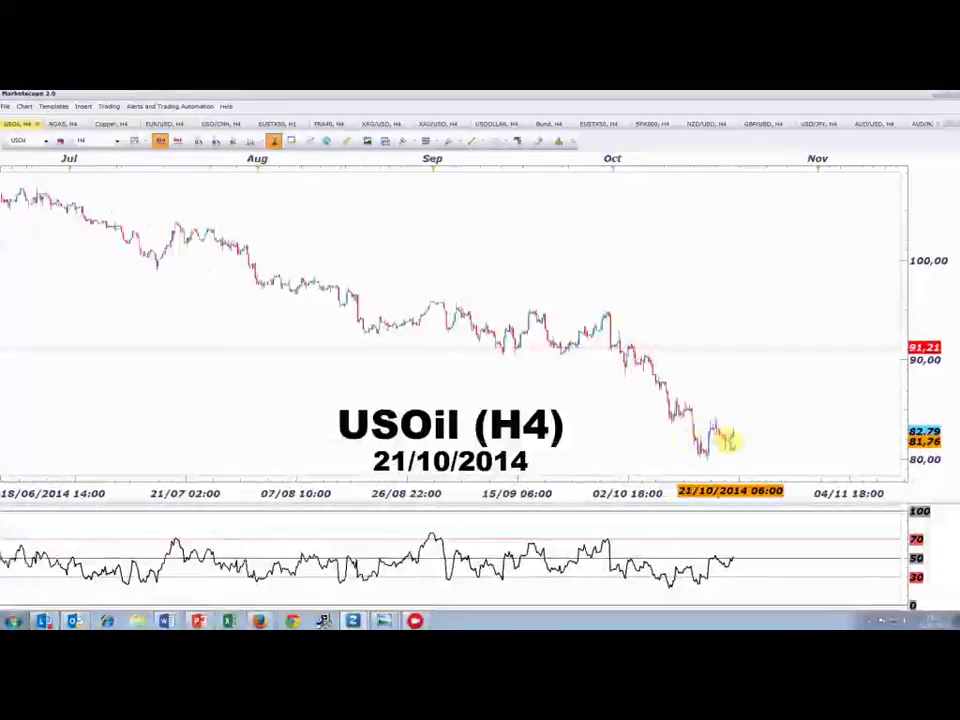
{"action": "scroll", "coordinate": [746, 447], "scroll_direction": "up", "scroll_amount": 2}
{"action": "scroll", "coordinate": [746, 447], "scroll_direction": "up", "scroll_amount": 2}
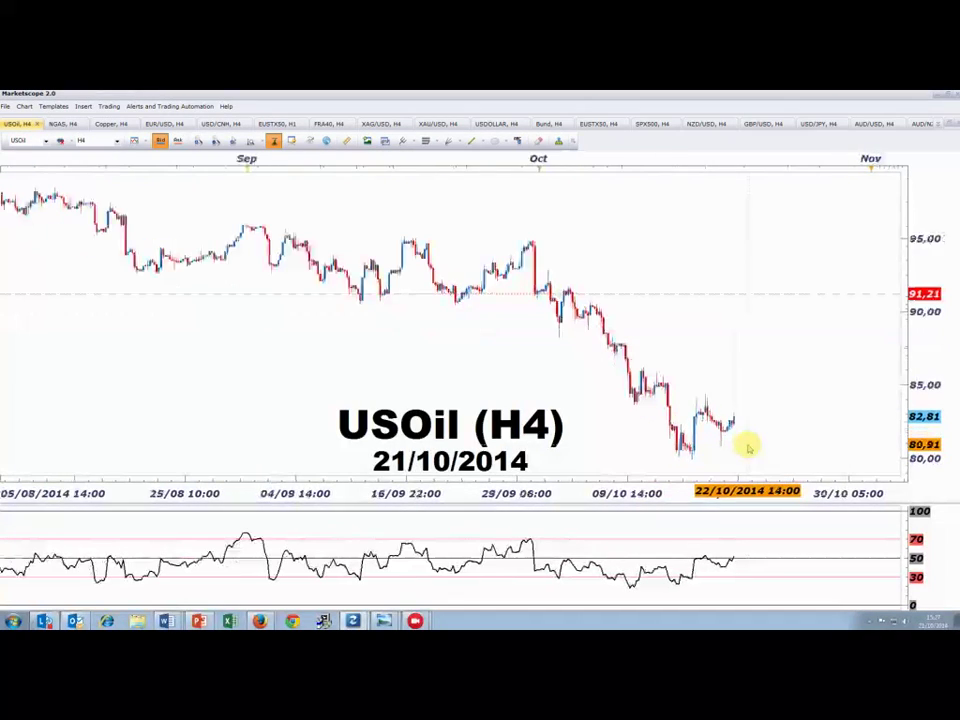
{"action": "scroll", "coordinate": [737, 446], "scroll_direction": "up", "scroll_amount": 2}
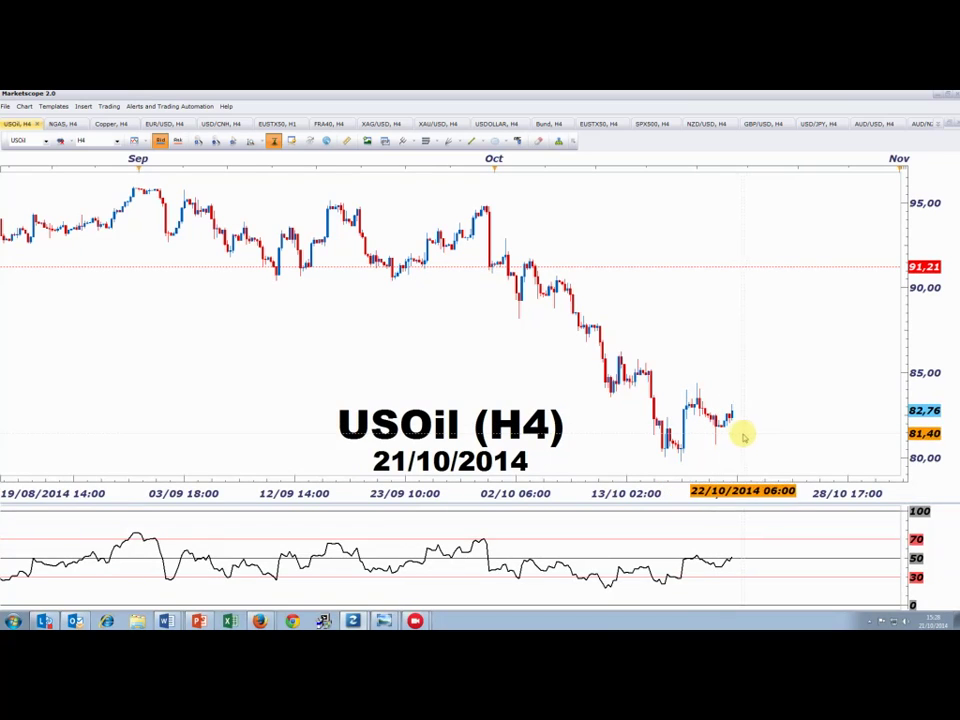
{"action": "scroll", "coordinate": [707, 439], "scroll_direction": "up", "scroll_amount": 1}
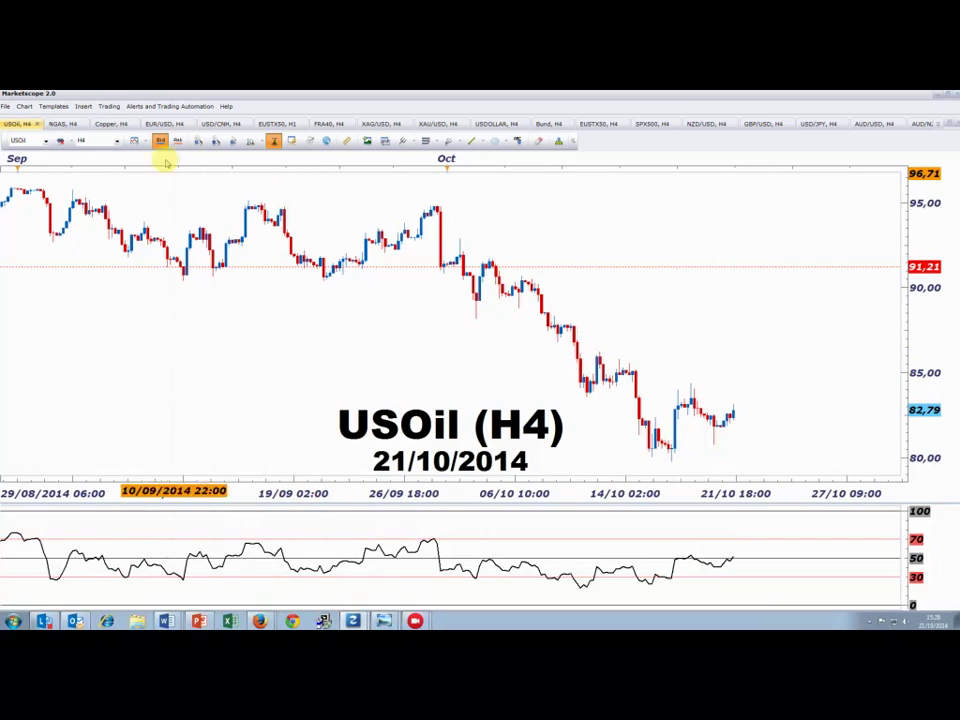
- Return to the three-pane layout and examine the UKOil H4 chart full-window from early September to October 2014
{"action": "left_click", "coordinate": [28, 125]}
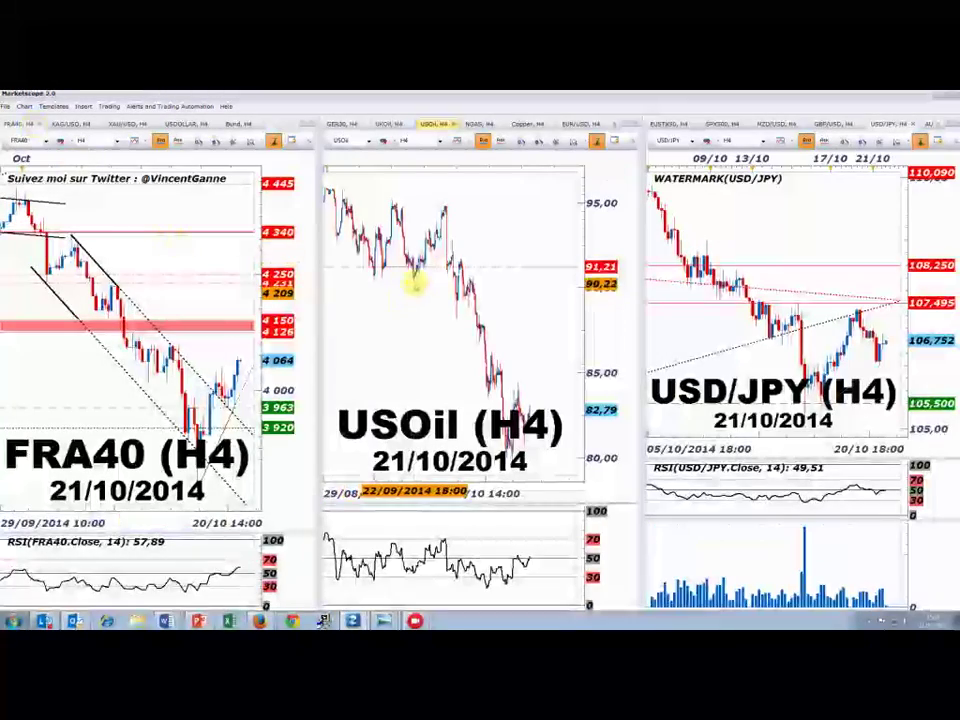
{"action": "left_click", "coordinate": [389, 124]}
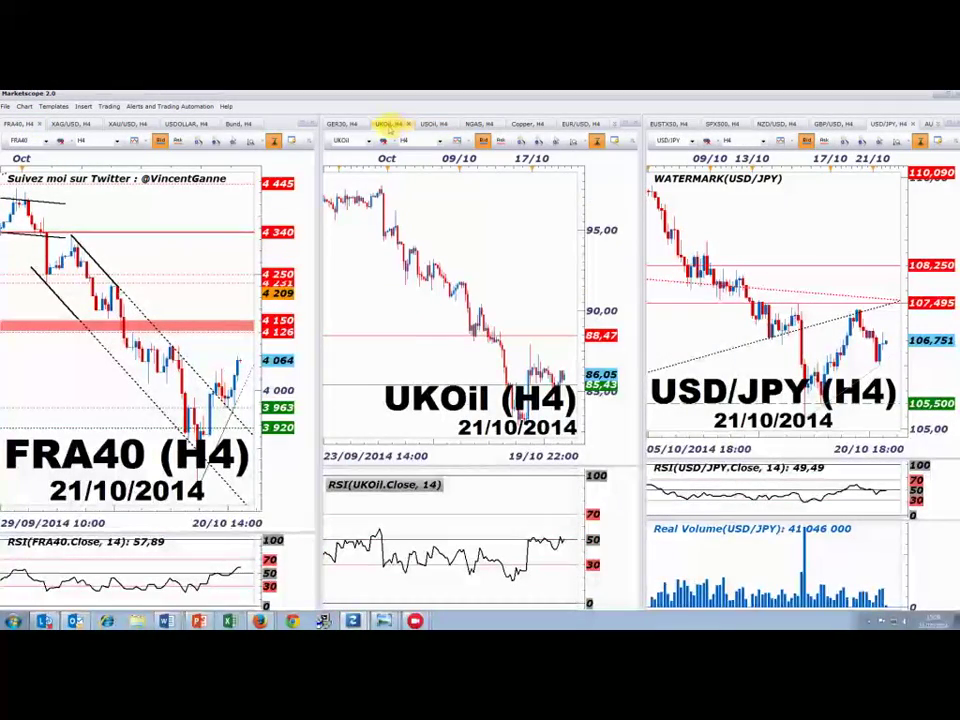
{"action": "scroll", "coordinate": [394, 394], "scroll_direction": "down", "scroll_amount": 3}
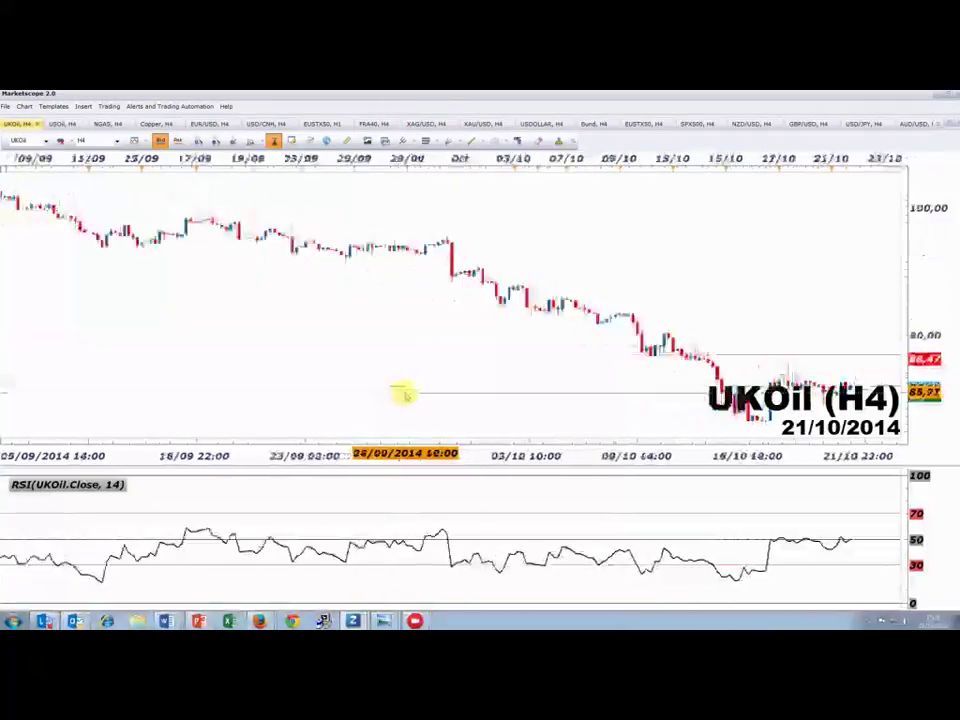
{"action": "left_click_drag", "start_coordinate": [401, 394], "coordinate": [369, 416]}
{"action": "scroll", "coordinate": [377, 420], "scroll_direction": "down", "scroll_amount": 1}
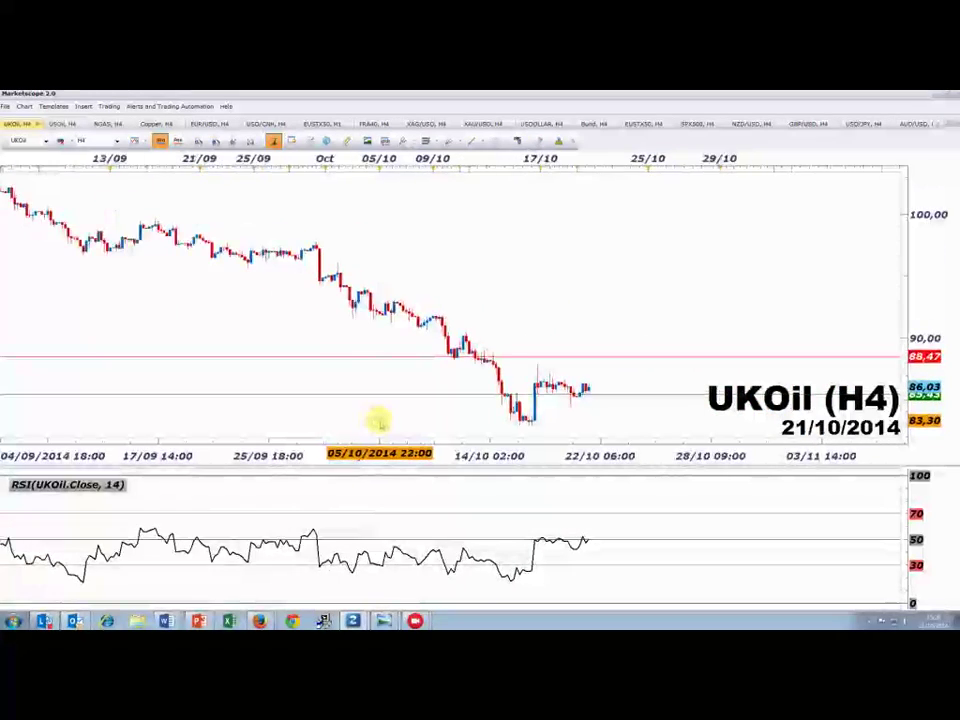
- Lower the green horizontal support line on UKOil H4 to 85.14 and accept its properties
{"action": "scroll", "coordinate": [377, 420], "scroll_direction": "up", "scroll_amount": 3}
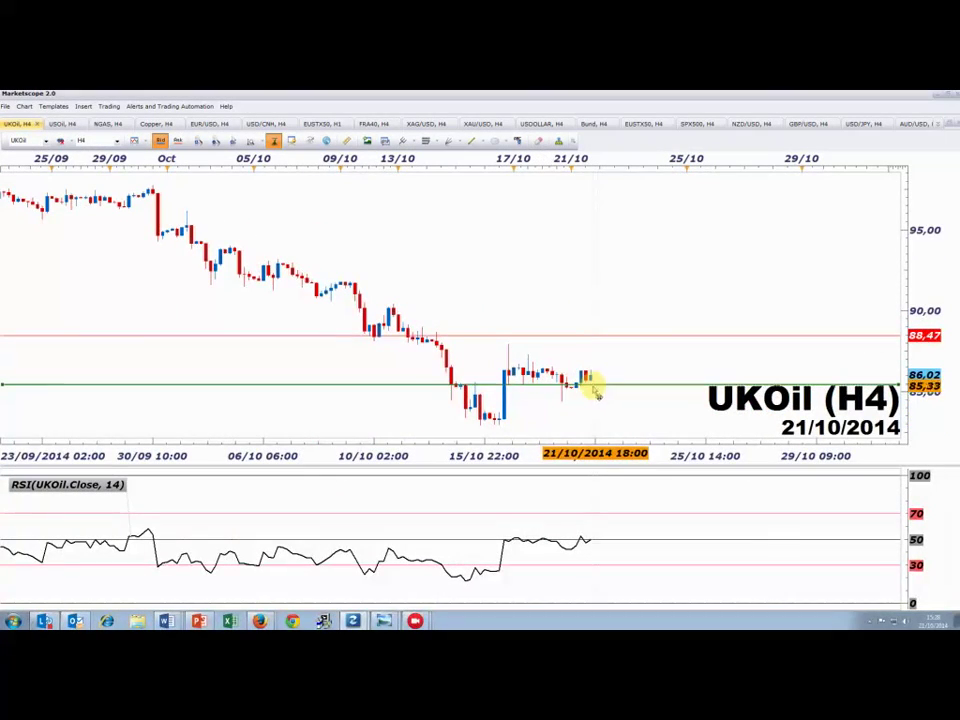
{"action": "scroll", "coordinate": [615, 418], "scroll_direction": "down", "scroll_amount": 1}
{"action": "scroll", "coordinate": [612, 401], "scroll_direction": "up", "scroll_amount": 1}
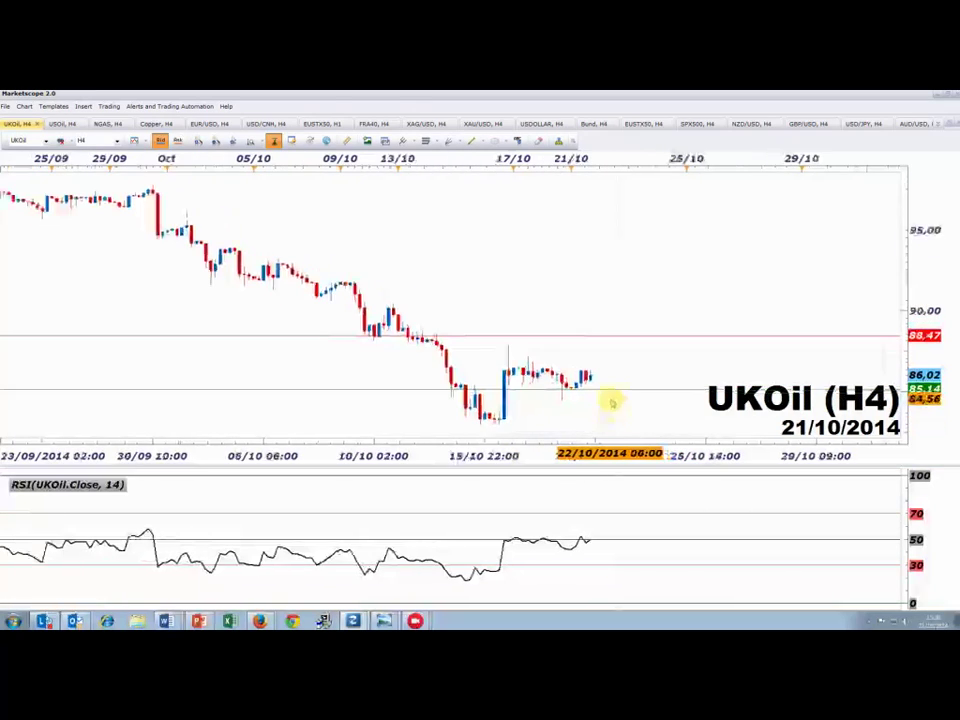
{"action": "double_click", "coordinate": [610, 389]}
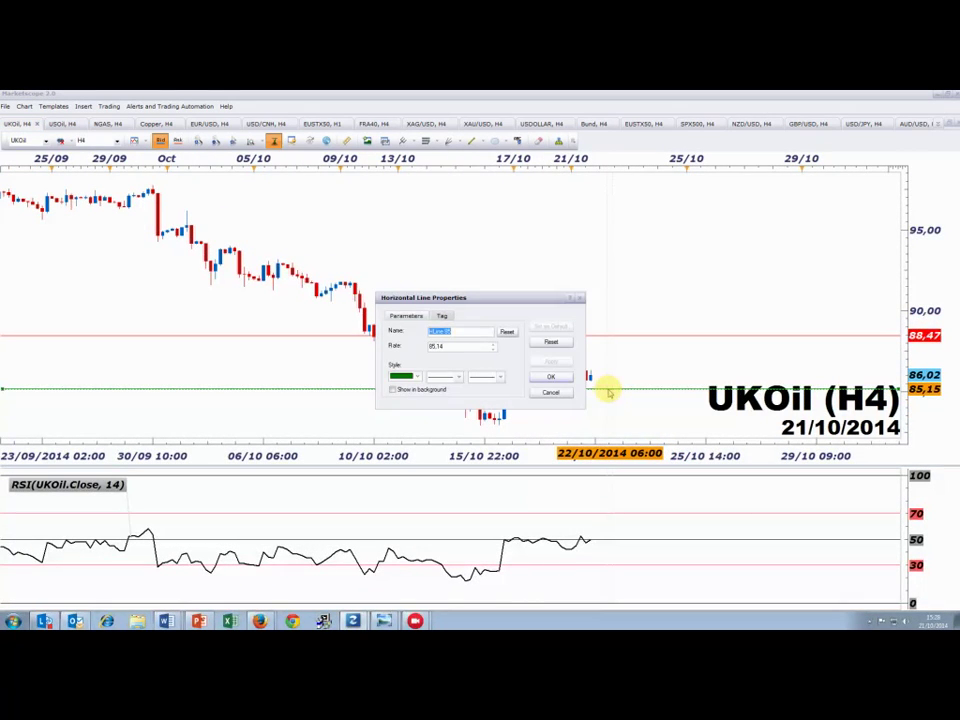
{"action": "left_click", "coordinate": [551, 378]}
- Examine UKOil H4 price action between the green support line and the red 88.47 resistance line
{"action": "scroll", "coordinate": [575, 400], "scroll_direction": "down", "scroll_amount": 2}
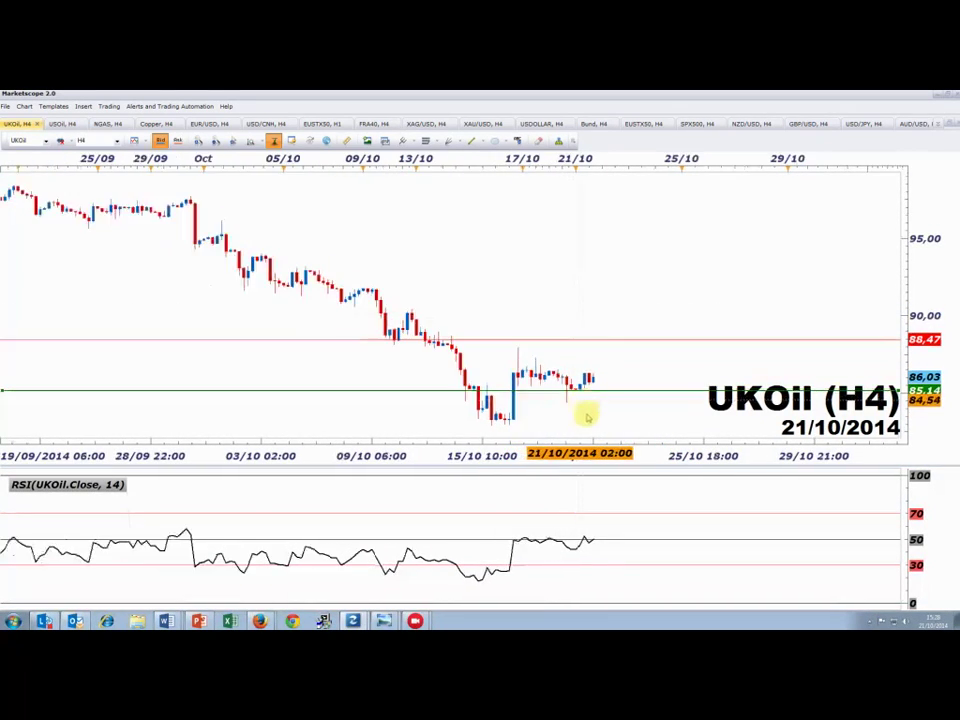
{"action": "scroll", "coordinate": [600, 437], "scroll_direction": "down", "scroll_amount": 3}
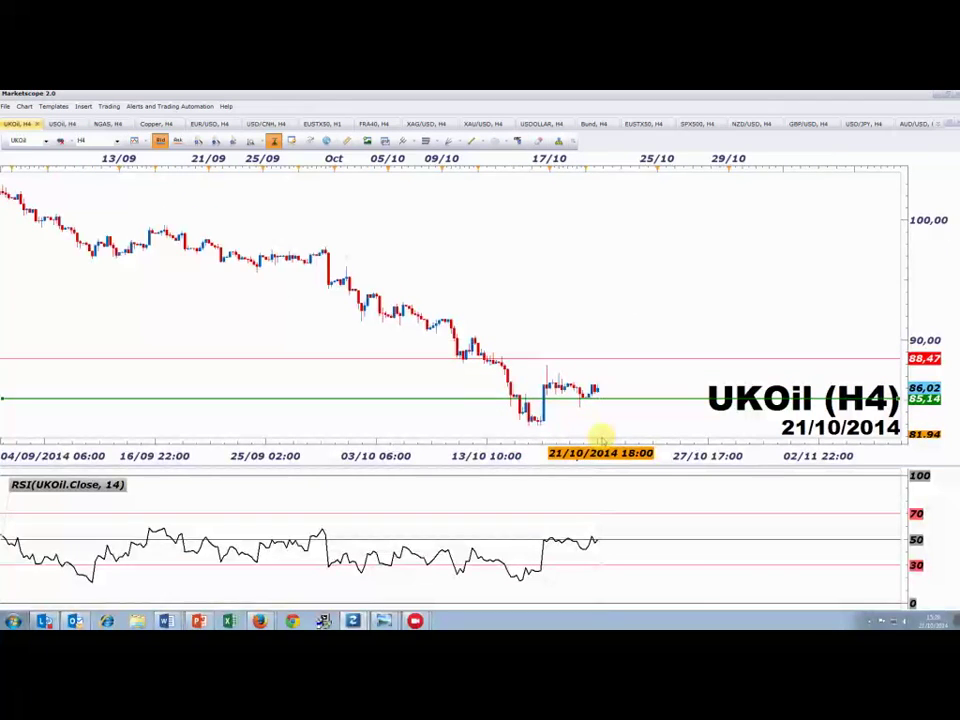
{"action": "scroll", "coordinate": [600, 438], "scroll_direction": "up", "scroll_amount": 2}
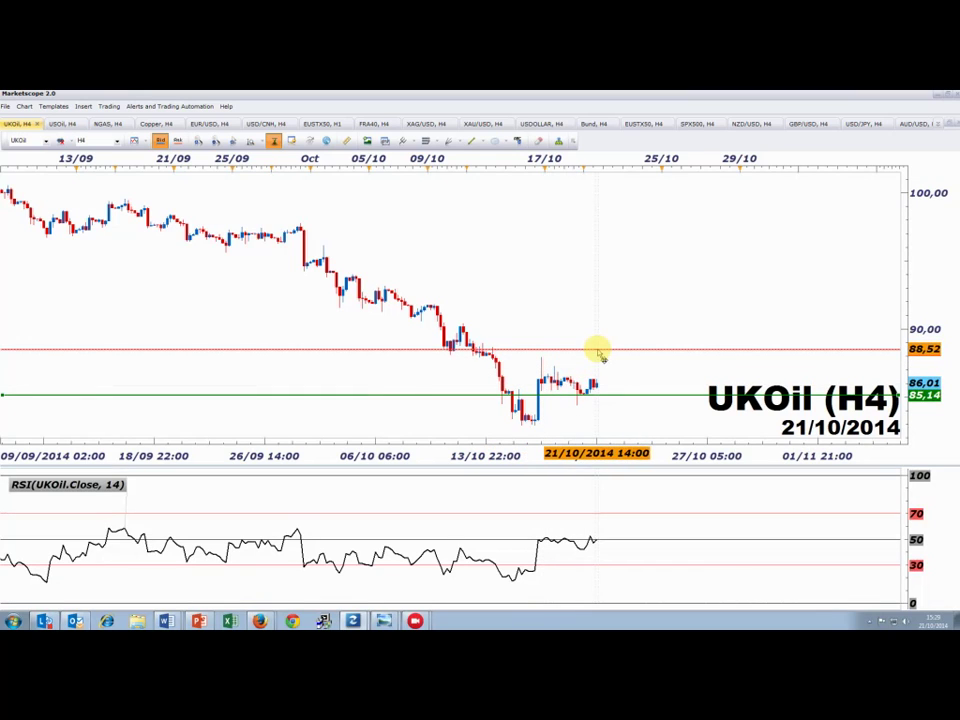
{"action": "left_click_drag", "start_coordinate": [375, 428], "coordinate": [561, 440]}
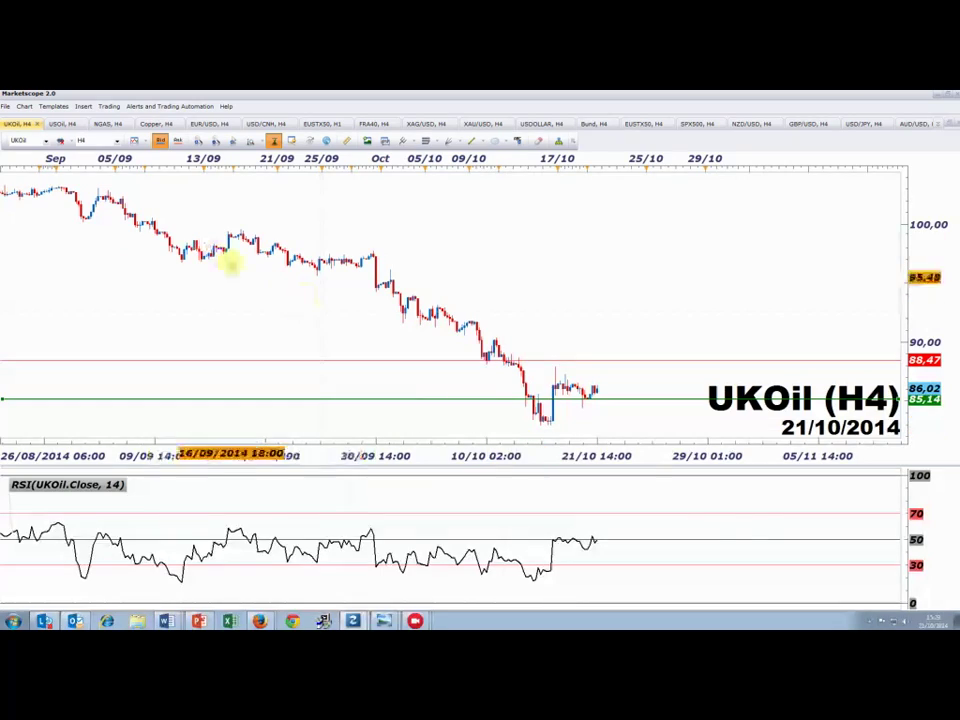
- Look over the NGAS H4 chart from June to October 2014, and return to USOil H4 in the three-pane layout
{"action": "left_click", "coordinate": [104, 124]}
{"action": "scroll", "coordinate": [326, 364], "scroll_direction": "down", "scroll_amount": 5}
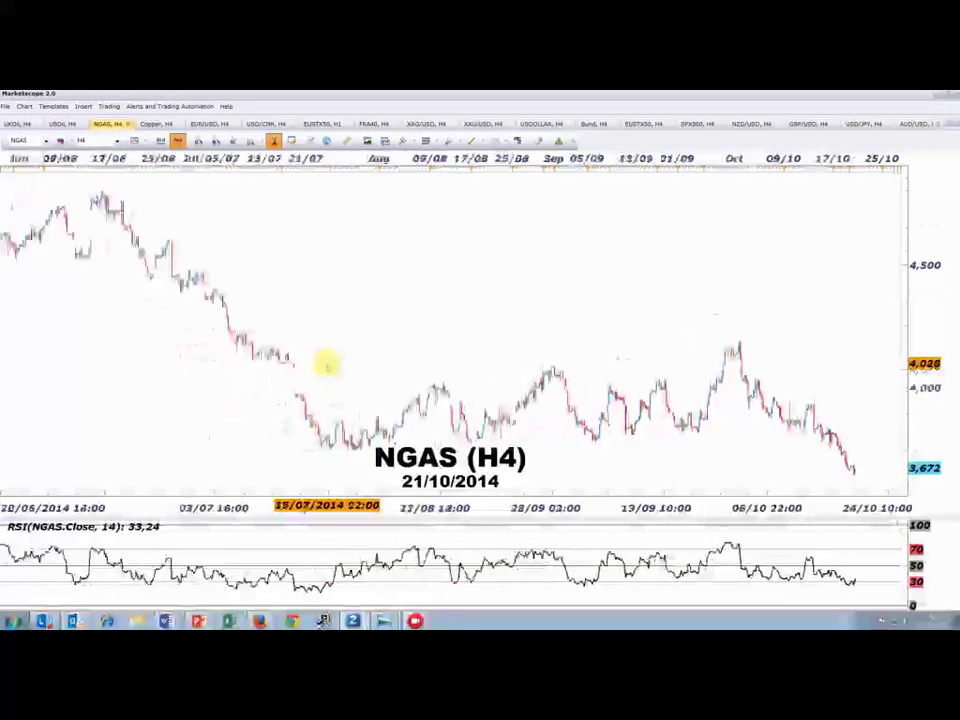
{"action": "left_click", "coordinate": [64, 123]}
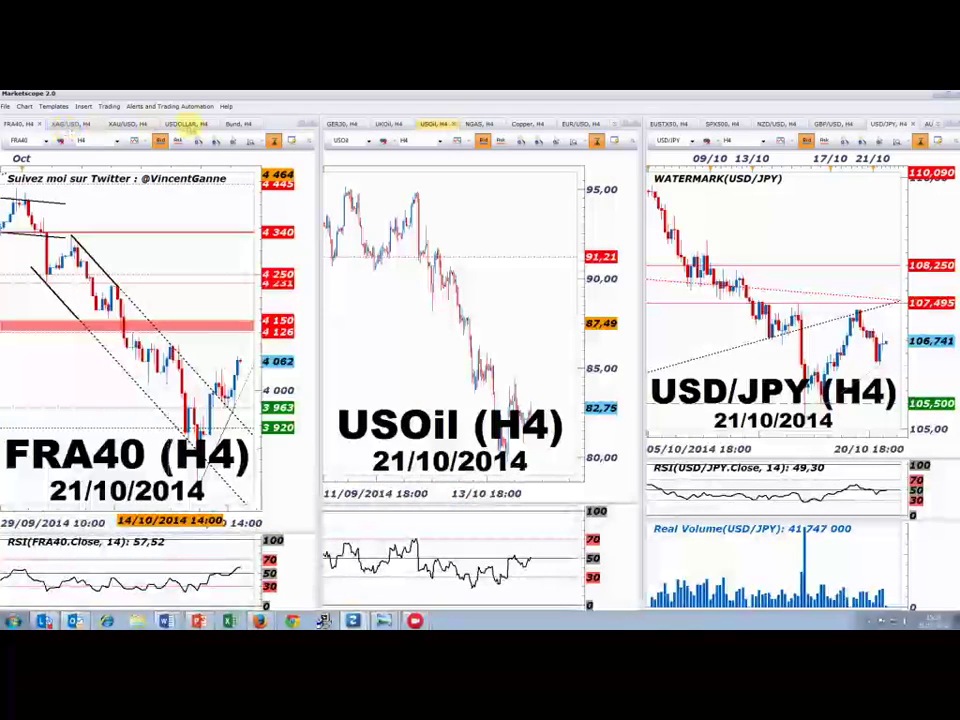
- Look through the USDOLLAR and XAG/USD H4 charts, and open the XAU/USD H4 chart full-window
{"action": "left_click", "coordinate": [187, 124]}
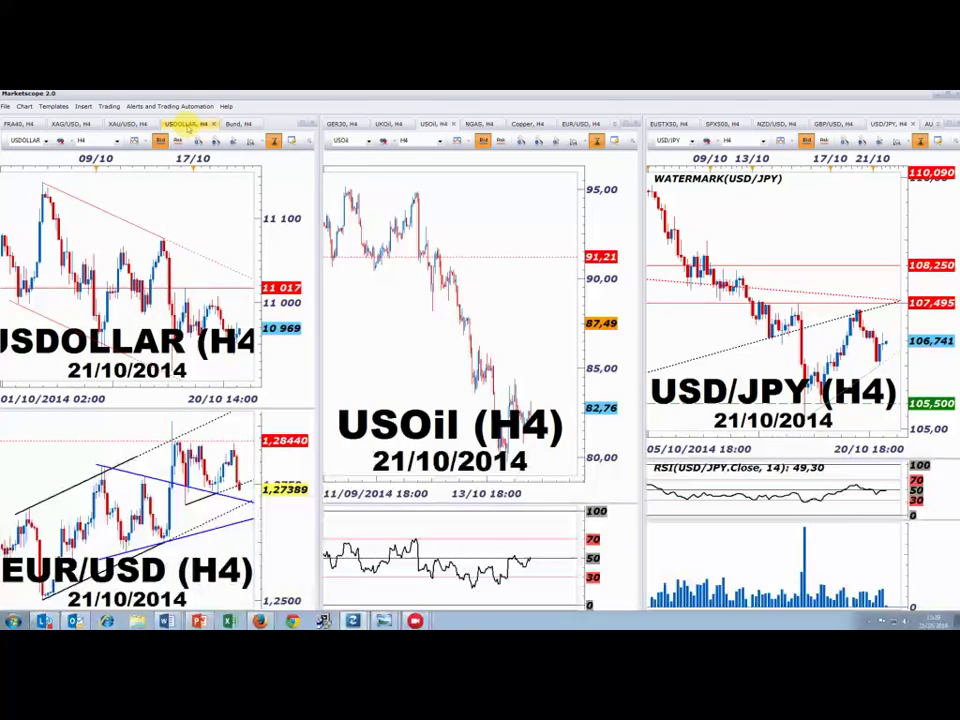
{"action": "left_click", "coordinate": [70, 124]}
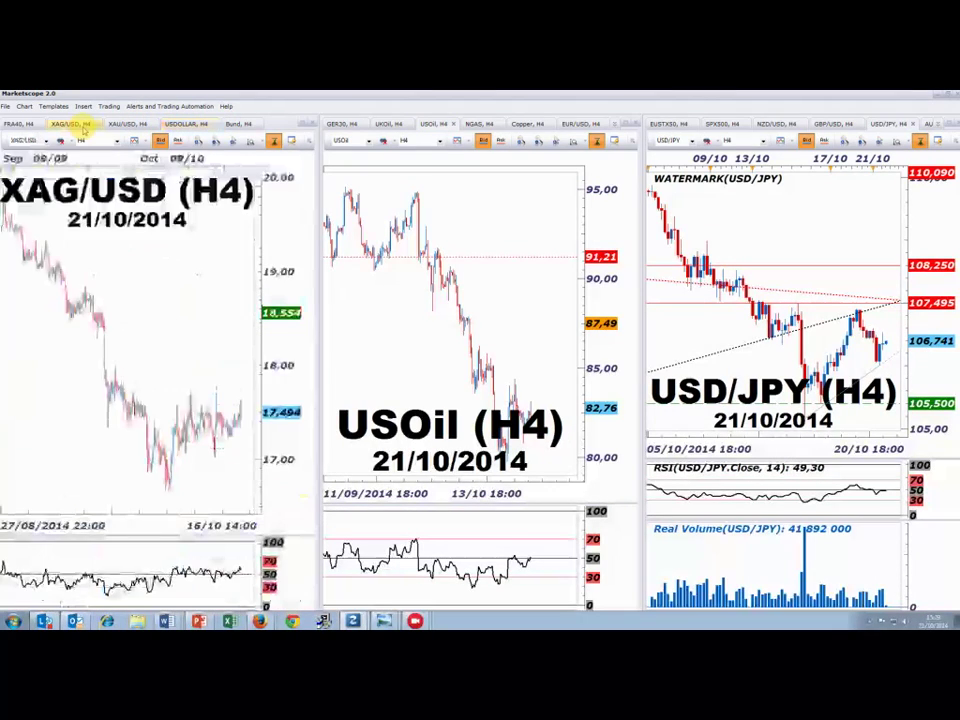
{"action": "left_click", "coordinate": [125, 124]}
{"action": "double_click", "coordinate": [122, 122]}
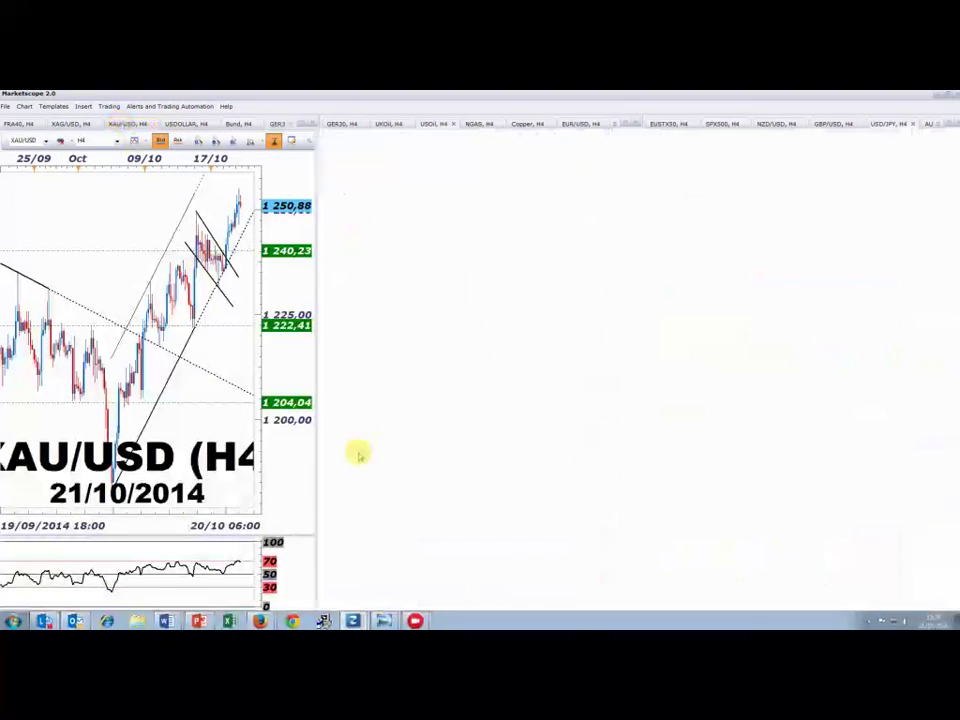
- Examine the XAU/USD H4 rising channel from the early-October low and the short descending channel of mid-October
{"action": "scroll", "coordinate": [350, 445], "scroll_direction": "down", "scroll_amount": 4}
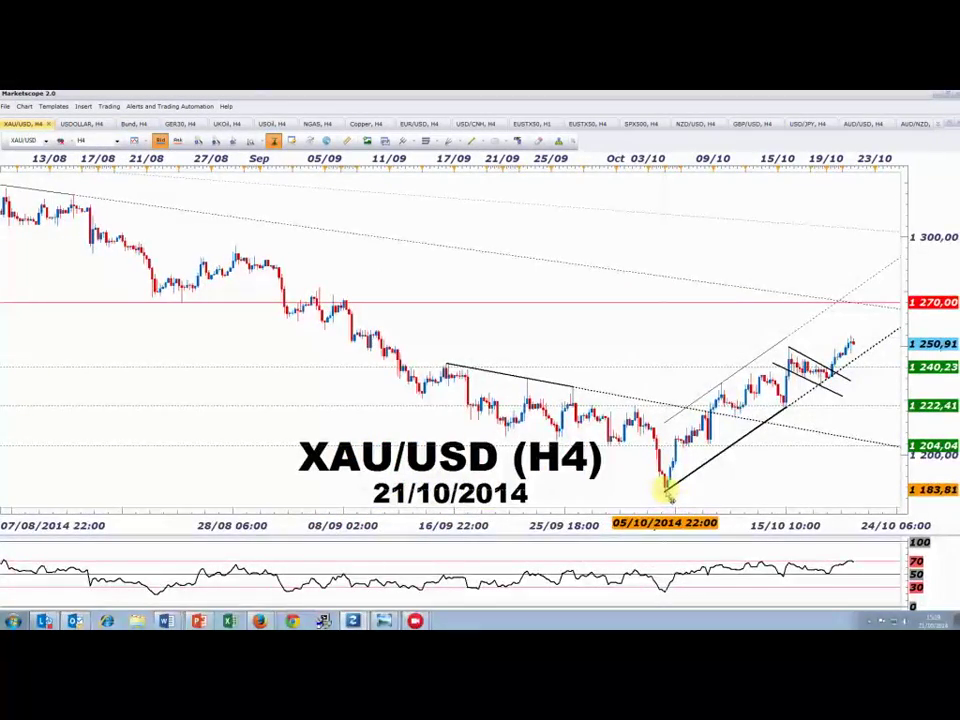
{"action": "scroll", "coordinate": [593, 490], "scroll_direction": "up", "scroll_amount": 2}
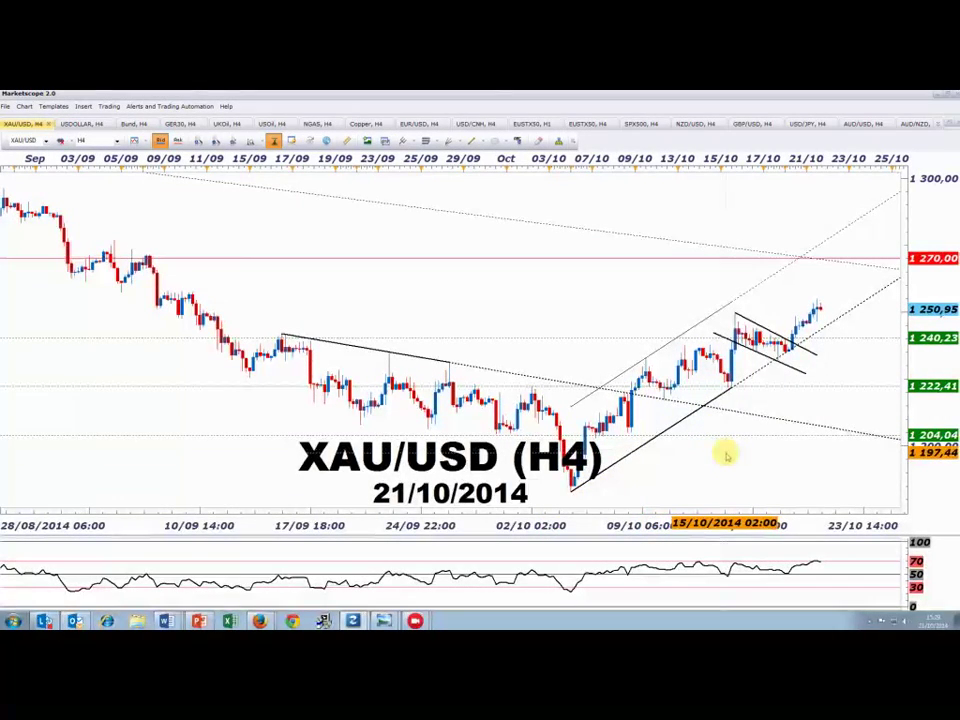
{"action": "scroll", "coordinate": [731, 454], "scroll_direction": "up", "scroll_amount": 2}
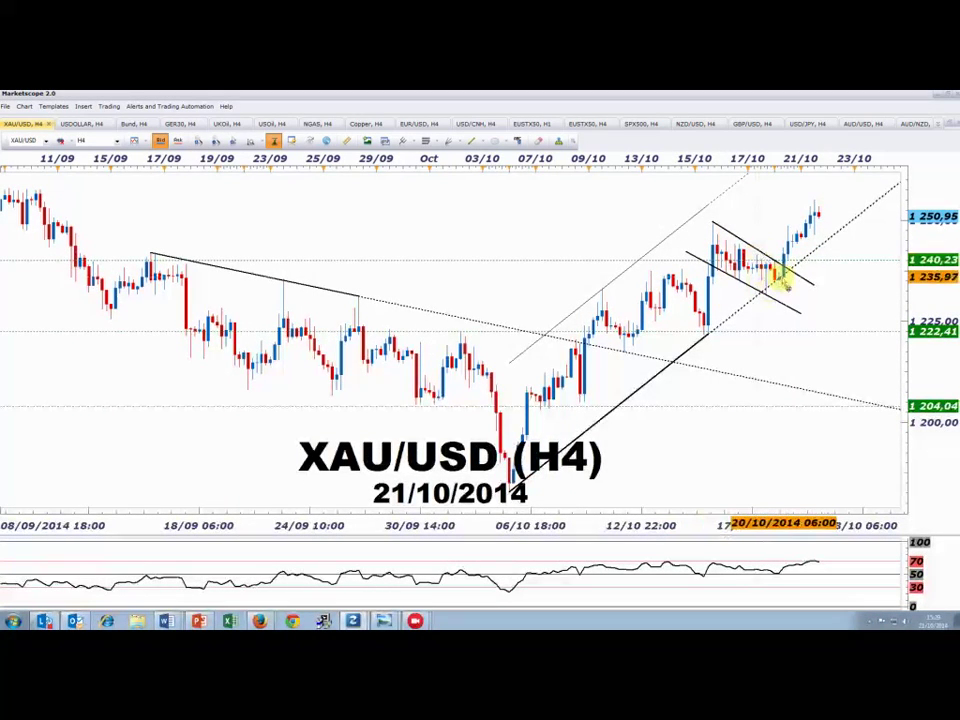
{"action": "scroll", "coordinate": [815, 355], "scroll_direction": "down", "scroll_amount": 2}
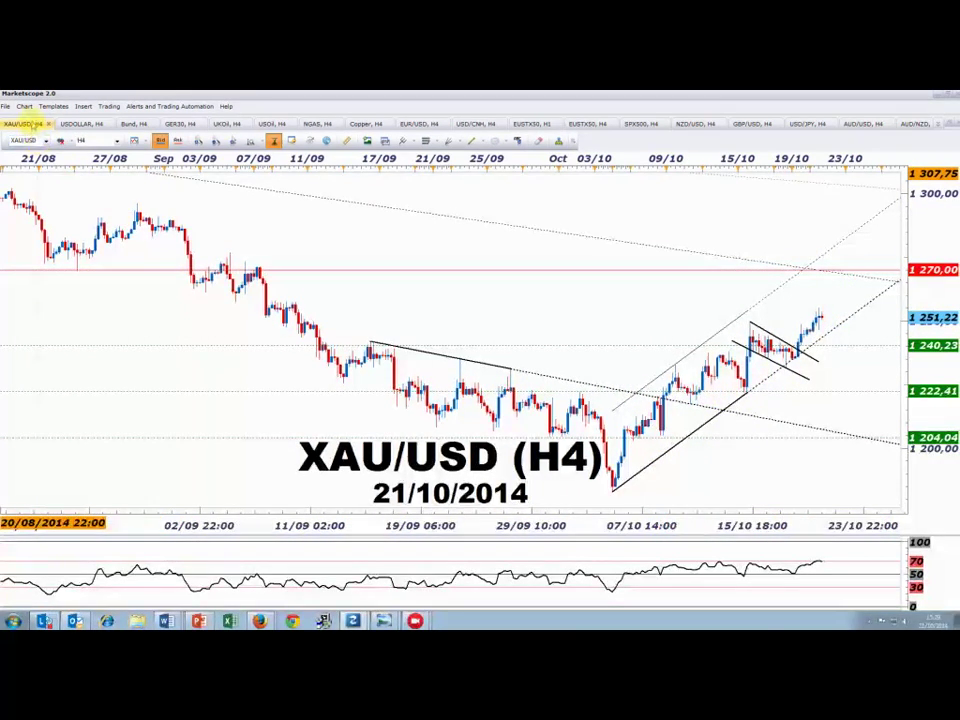
- Return to the three-pane layout and compare the FRA40, GER30 and EUSTX50 H4 charts side by side
{"action": "left_click", "coordinate": [33, 124]}
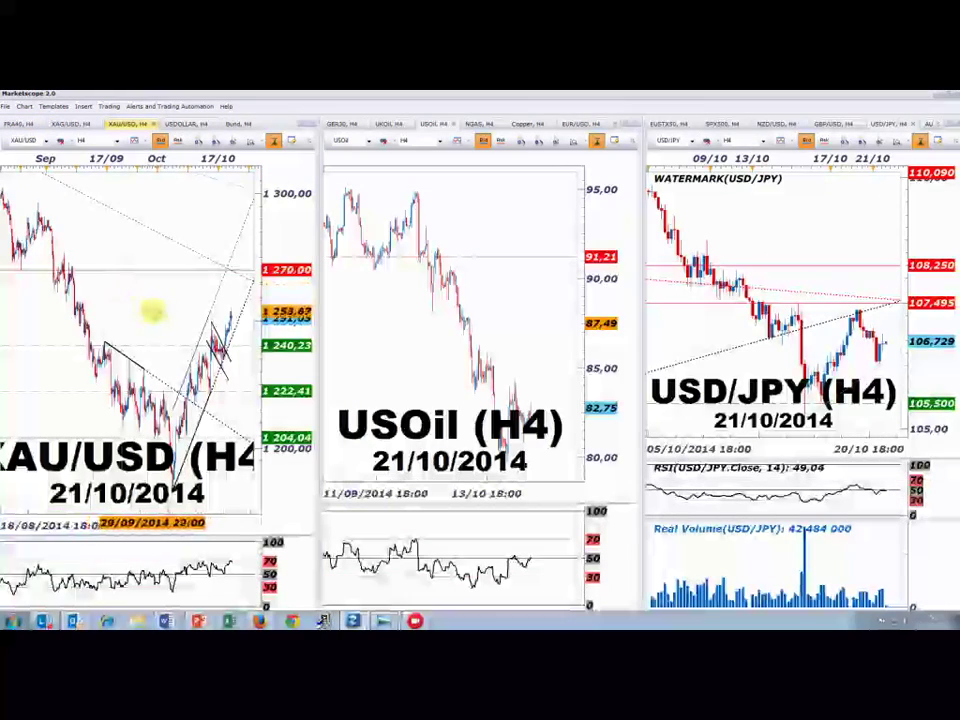
{"action": "left_click", "coordinate": [20, 124]}
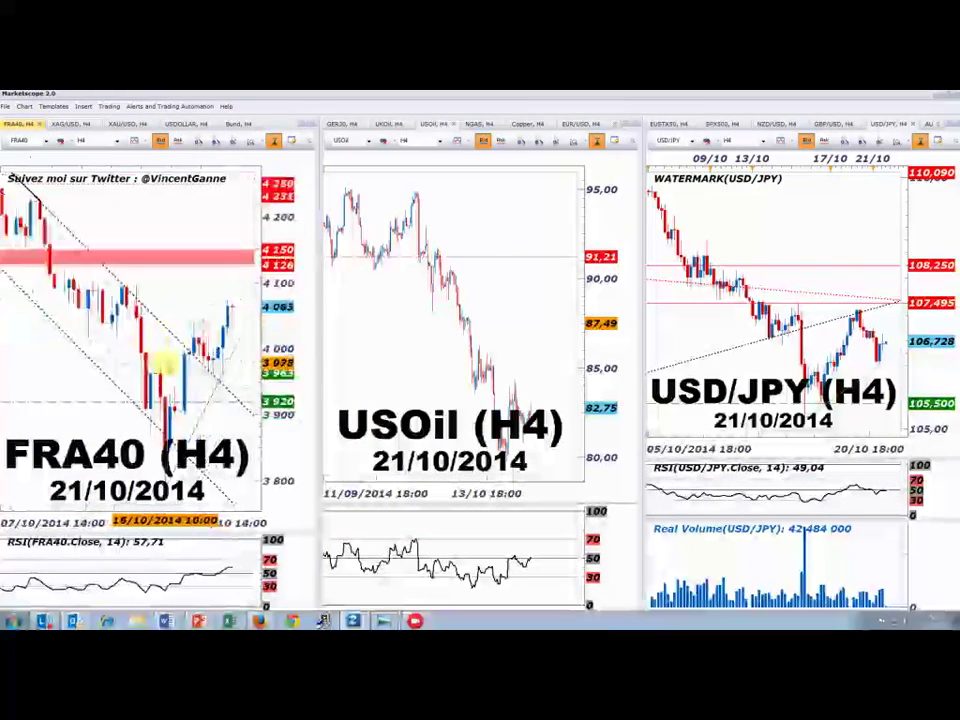
{"action": "left_click", "coordinate": [345, 124]}
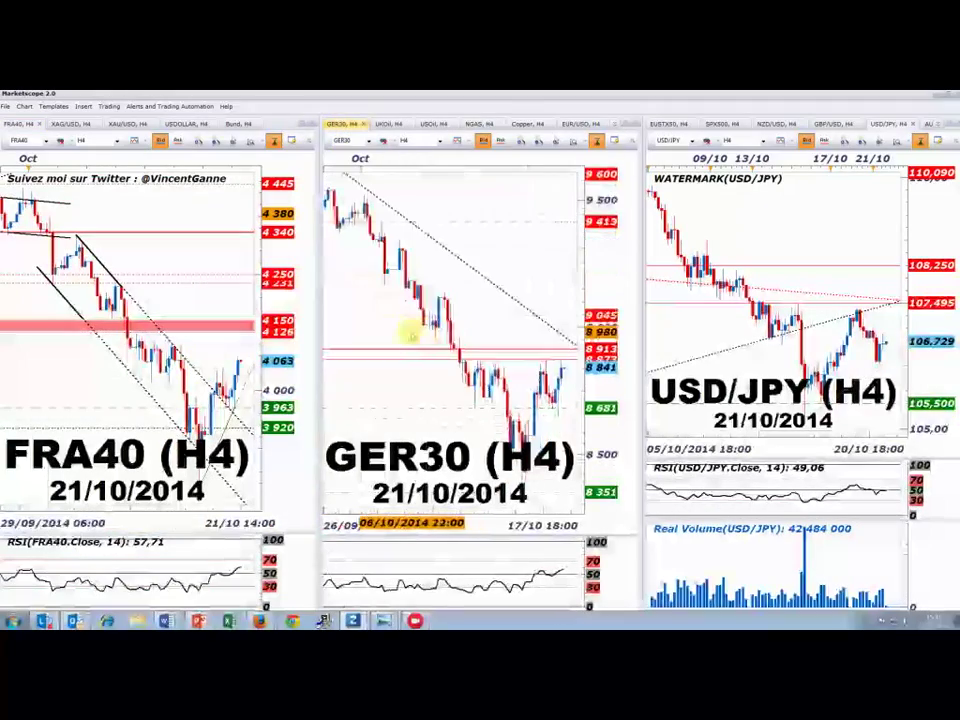
{"action": "mouse_move", "coordinate": [722, 208]}
{"action": "scroll", "coordinate": [692, 332], "scroll_direction": "up", "scroll_amount": 5}
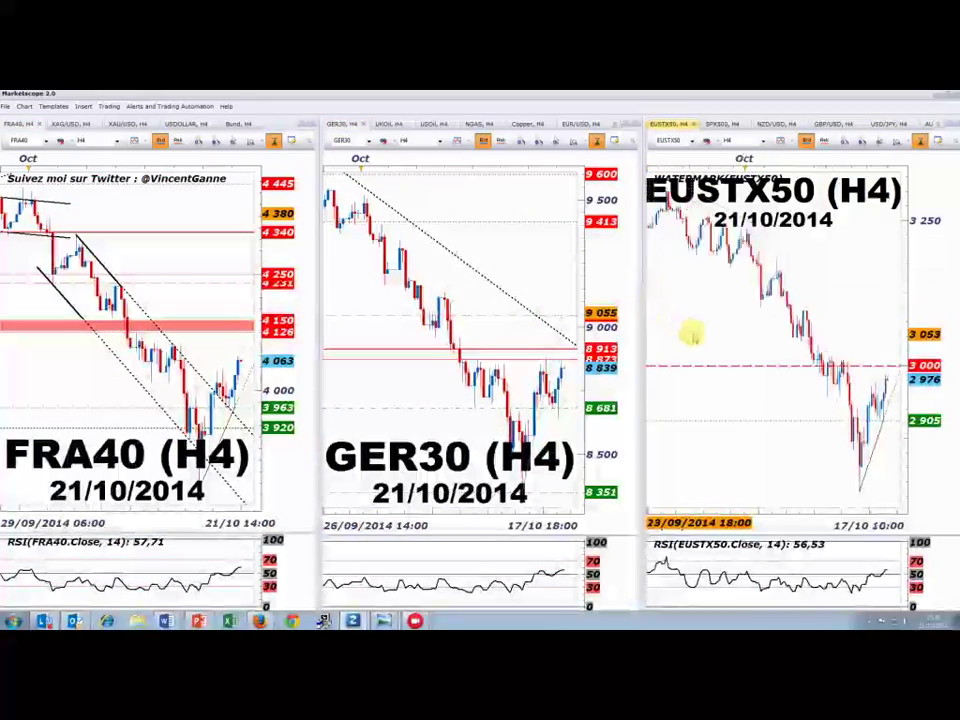
{"action": "scroll", "coordinate": [699, 336], "scroll_direction": "down", "scroll_amount": 2}
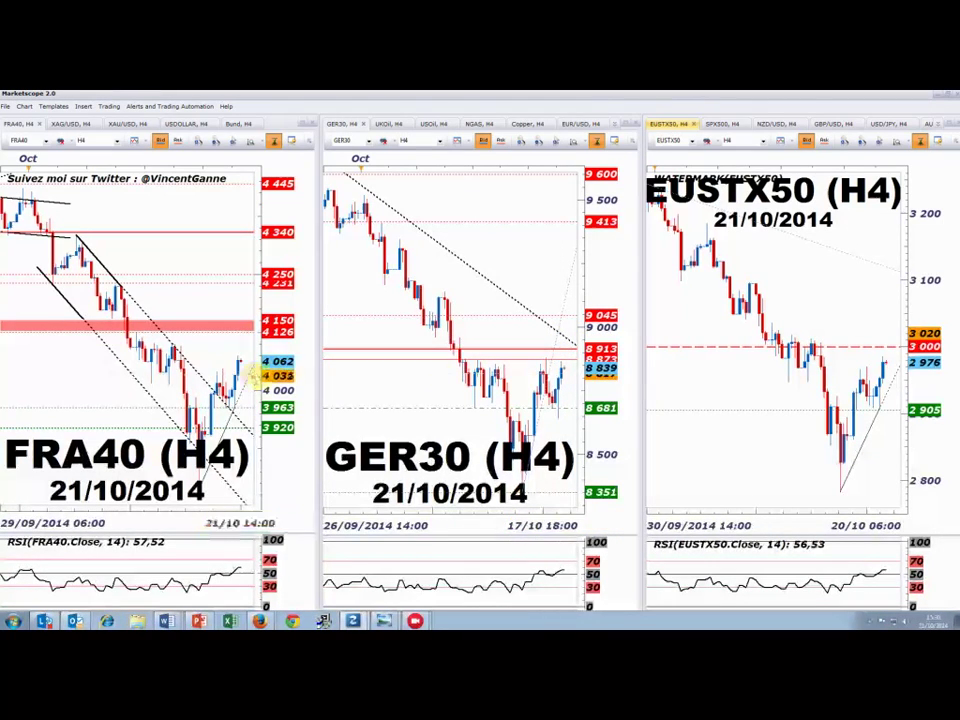
- Compare the October price action on the FRA40, GER30 and EUSTX50 H4 charts in closer view
{"action": "scroll", "coordinate": [724, 388], "scroll_direction": "up", "scroll_amount": 1}
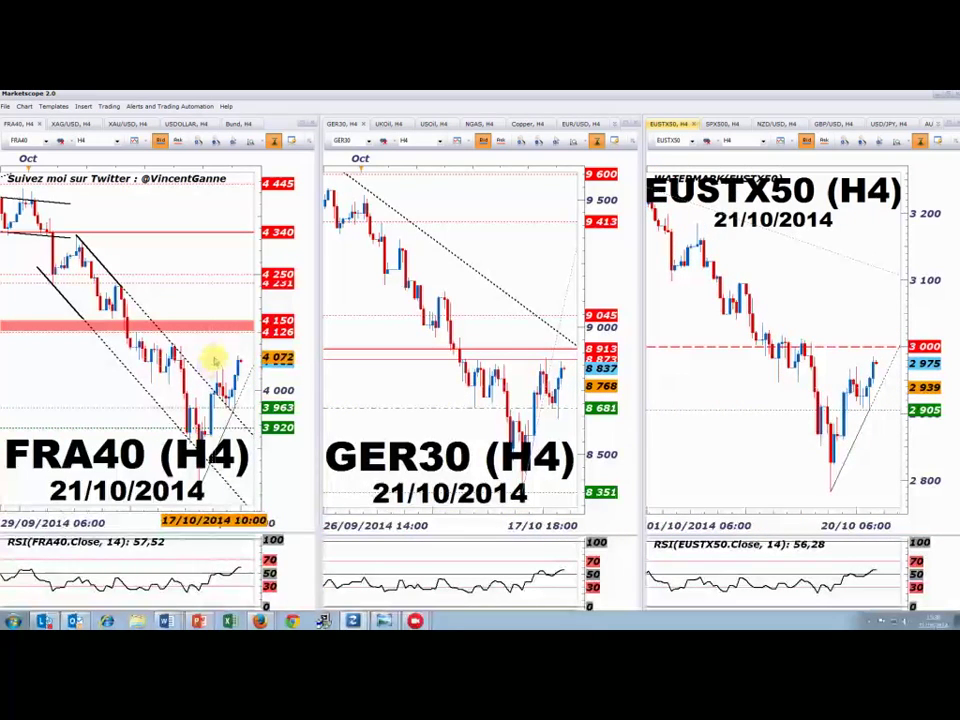
{"action": "scroll", "coordinate": [212, 358], "scroll_direction": "up", "scroll_amount": 1}
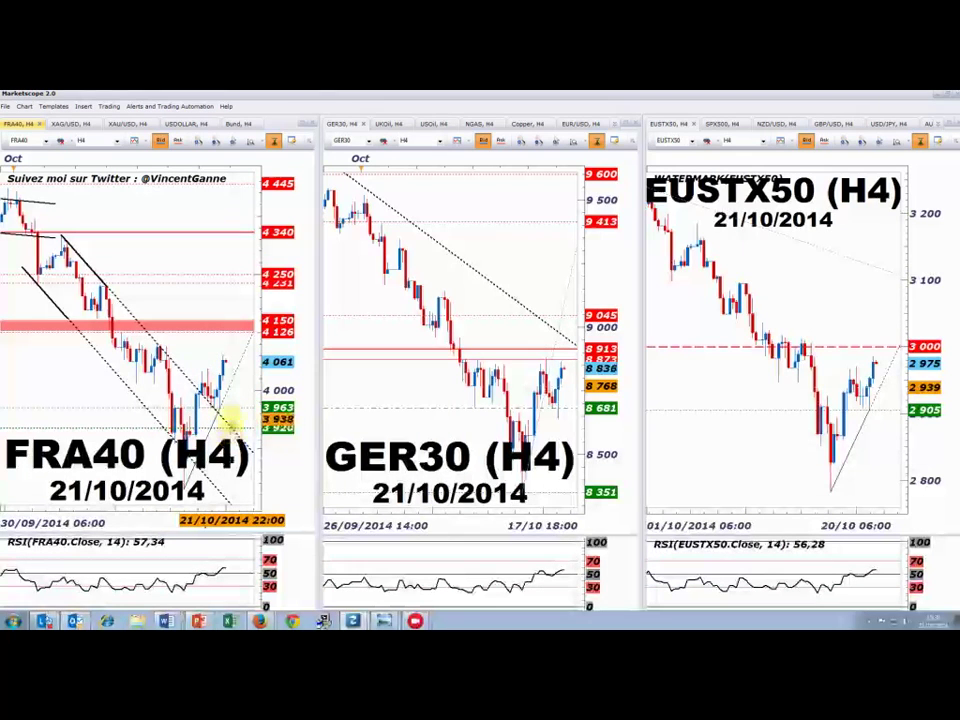
{"action": "scroll", "coordinate": [531, 428], "scroll_direction": "up", "scroll_amount": 2}
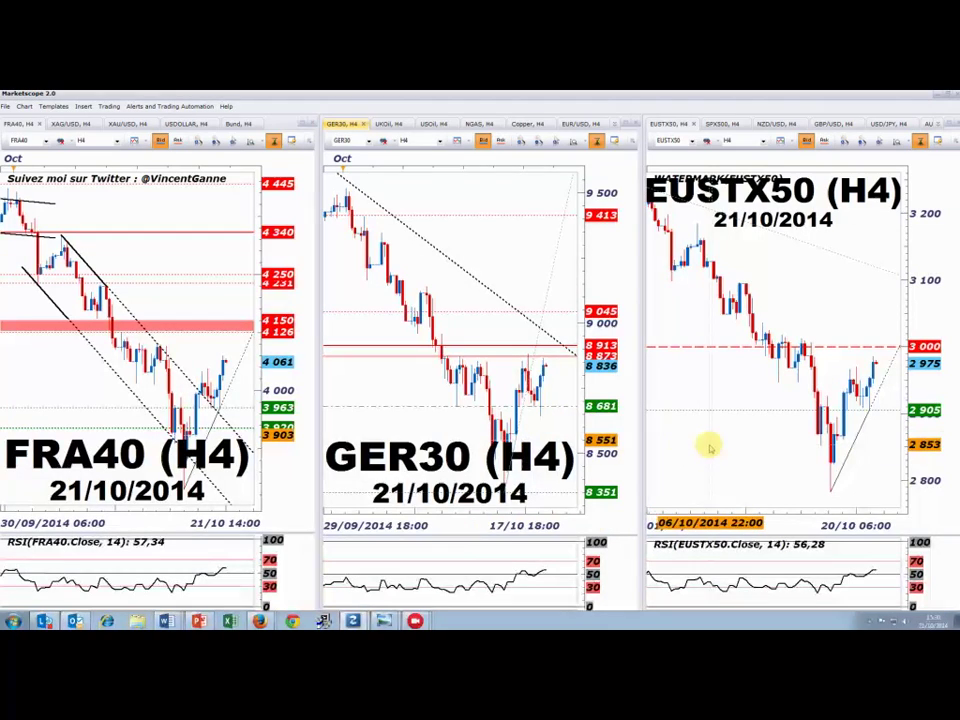
{"action": "scroll", "coordinate": [716, 455], "scroll_direction": "up", "scroll_amount": 1}
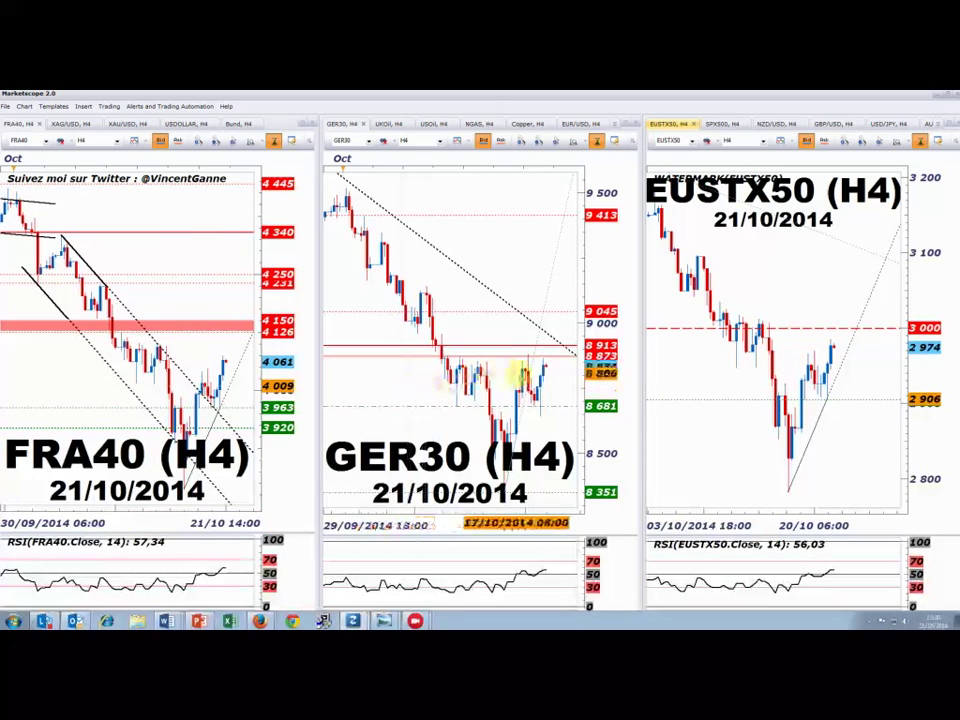
- View the GER30 H4 decline since September full-window, and return to the three-pane layout
{"action": "left_click", "coordinate": [341, 124]}
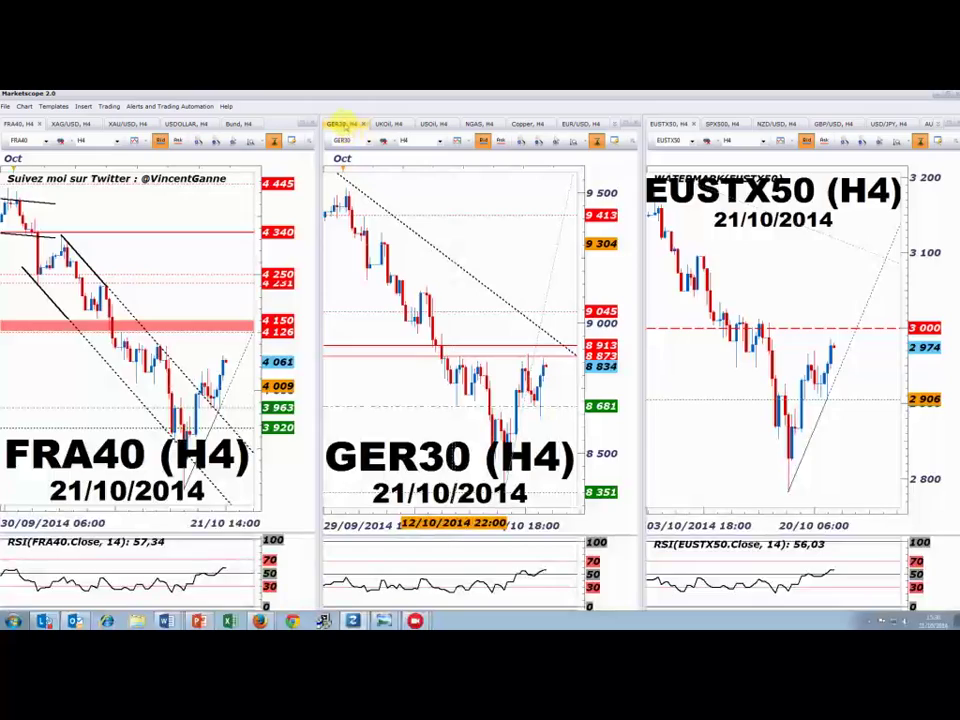
{"action": "double_click", "coordinate": [510, 403]}
{"action": "scroll", "coordinate": [621, 561], "scroll_direction": "down", "scroll_amount": 5}
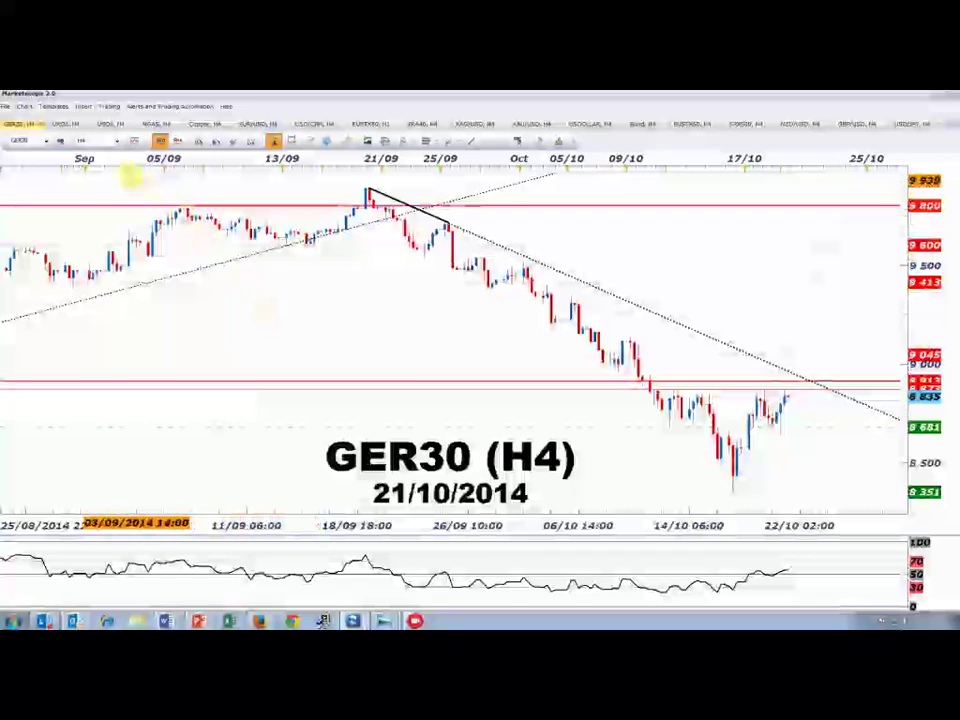
{"action": "left_click", "coordinate": [26, 124]}
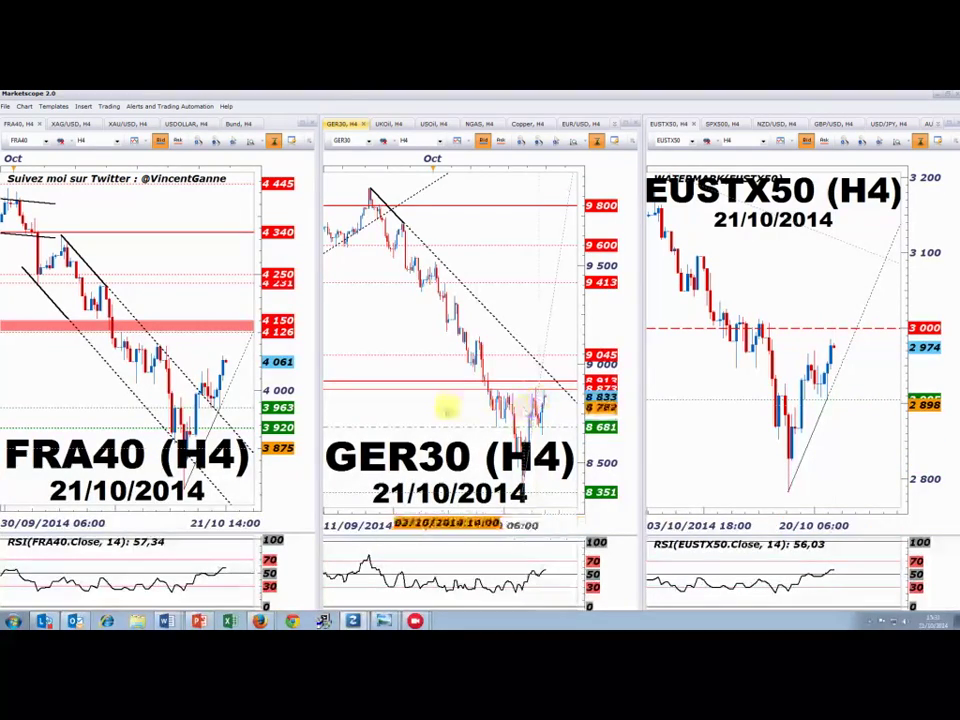
- Reopen the GER30 H4 chart full-window and examine its price history from October 2014 back to early 2013
{"action": "double_click", "coordinate": [342, 127]}
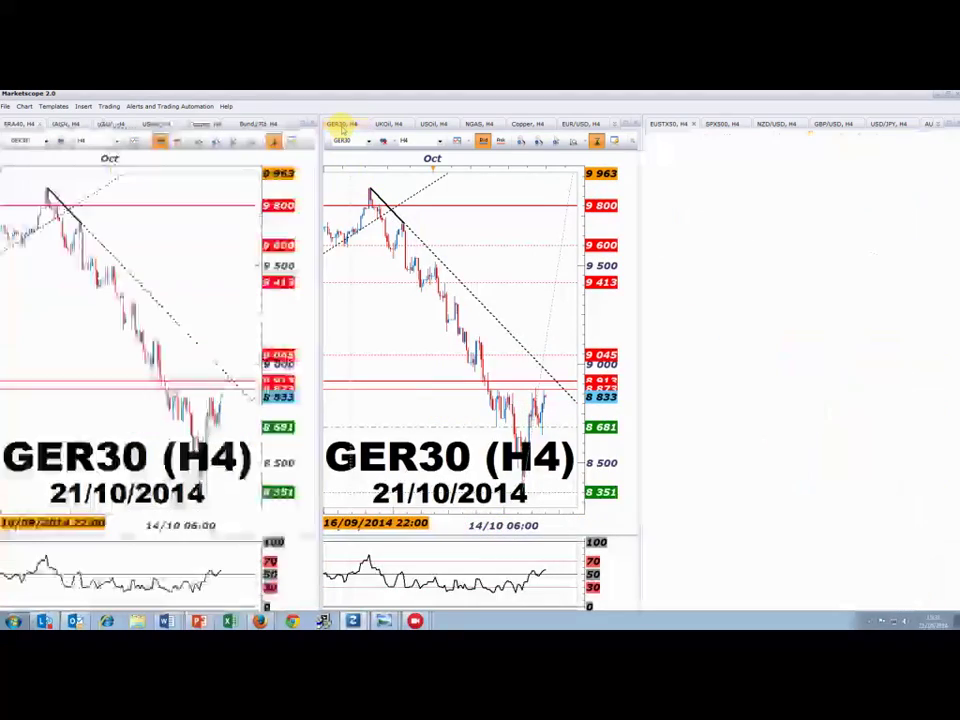
{"action": "scroll", "coordinate": [456, 293], "scroll_direction": "up", "scroll_amount": 2}
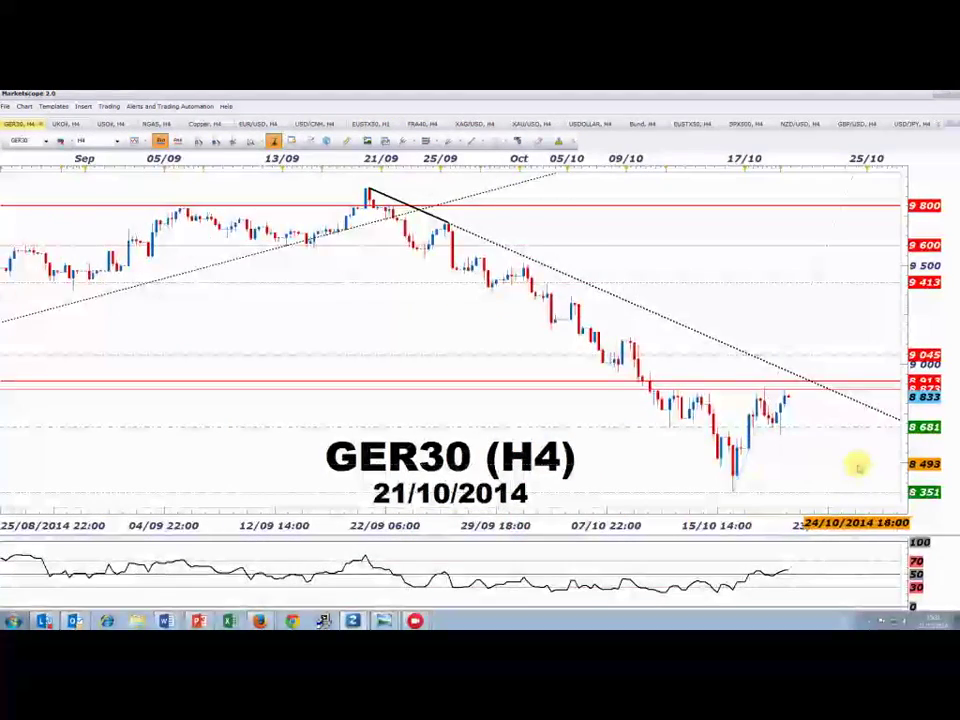
{"action": "scroll", "coordinate": [800, 462], "scroll_direction": "down", "scroll_amount": 2}
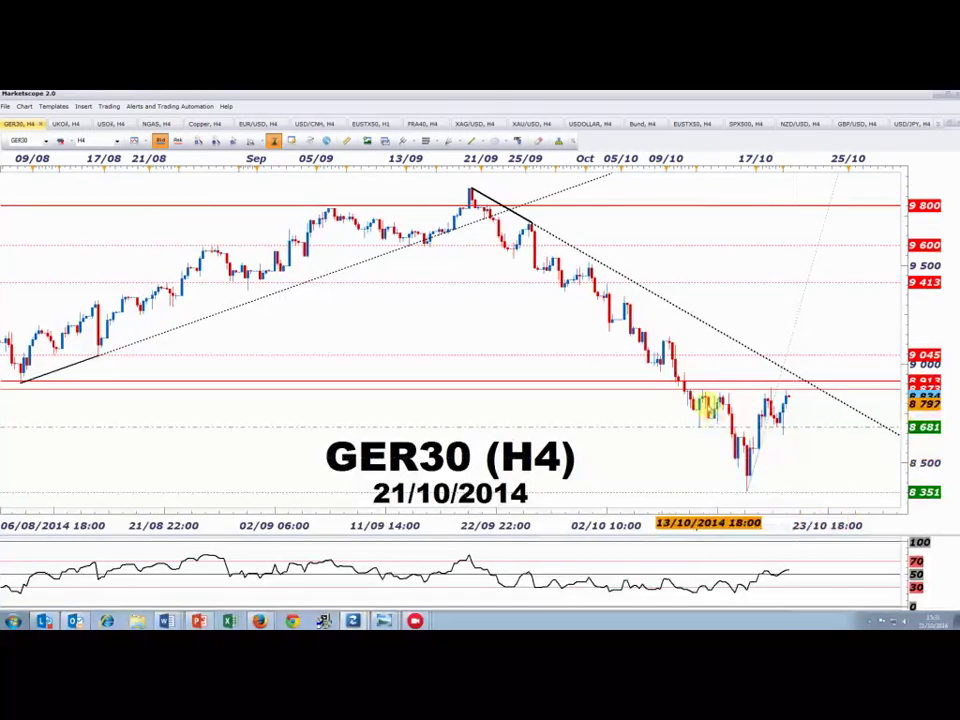
{"action": "scroll", "coordinate": [836, 467], "scroll_direction": "down", "scroll_amount": 2}
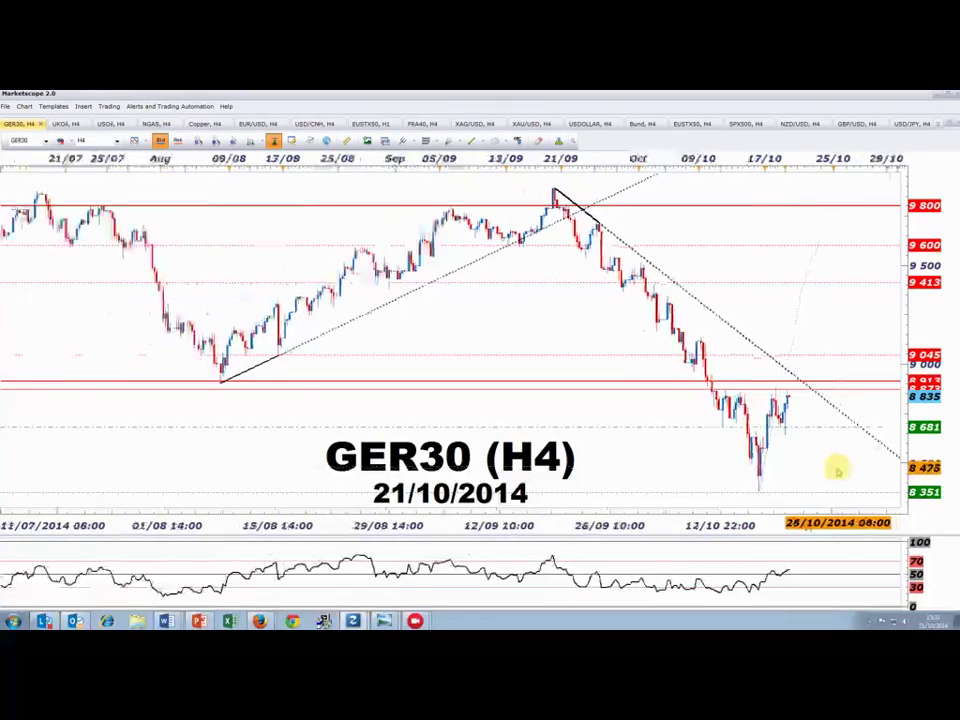
{"action": "scroll", "coordinate": [810, 468], "scroll_direction": "down", "scroll_amount": 2}
{"action": "scroll", "coordinate": [808, 474], "scroll_direction": "down", "scroll_amount": 1}
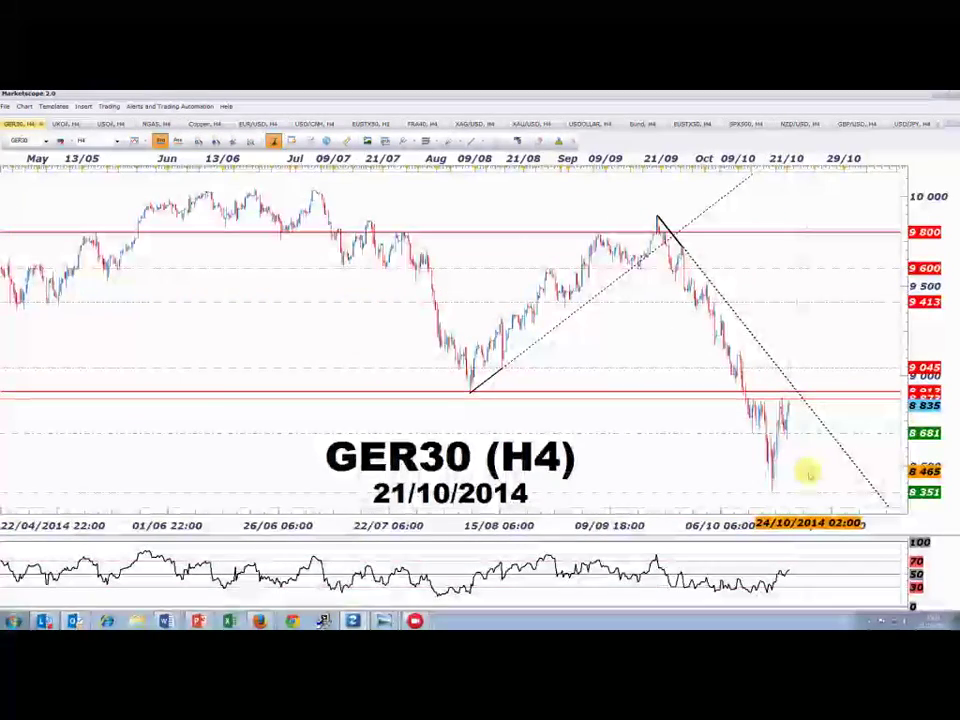
{"action": "scroll", "coordinate": [808, 474], "scroll_direction": "down", "scroll_amount": 1}
{"action": "scroll", "coordinate": [808, 474], "scroll_direction": "down", "scroll_amount": 4}
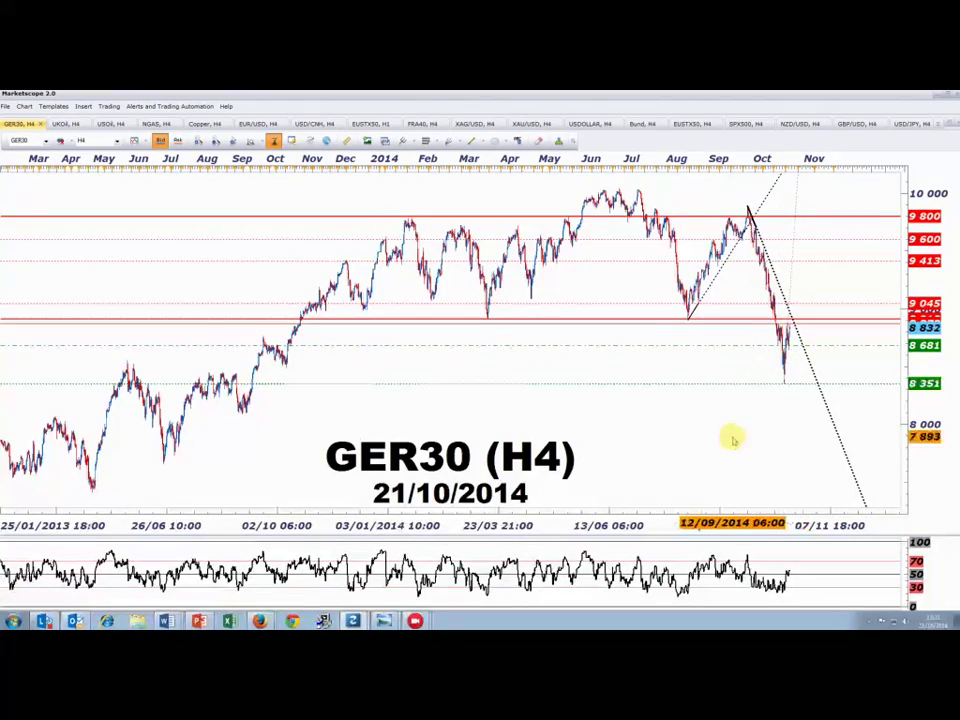
- Examine the GER30 H4 rebound from the mid-October low against the descending trend line and the 8 913 resistance
{"action": "scroll", "coordinate": [731, 439], "scroll_direction": "up", "scroll_amount": 3}
{"action": "scroll", "coordinate": [731, 439], "scroll_direction": "up", "scroll_amount": 4}
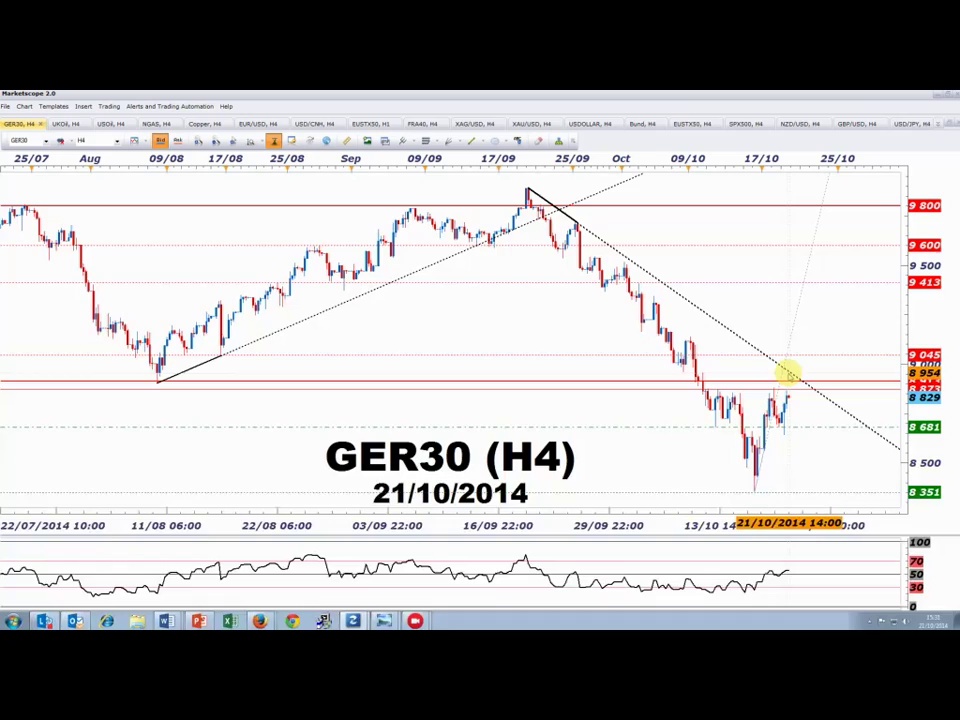
{"action": "scroll", "coordinate": [818, 467], "scroll_direction": "down", "scroll_amount": 3}
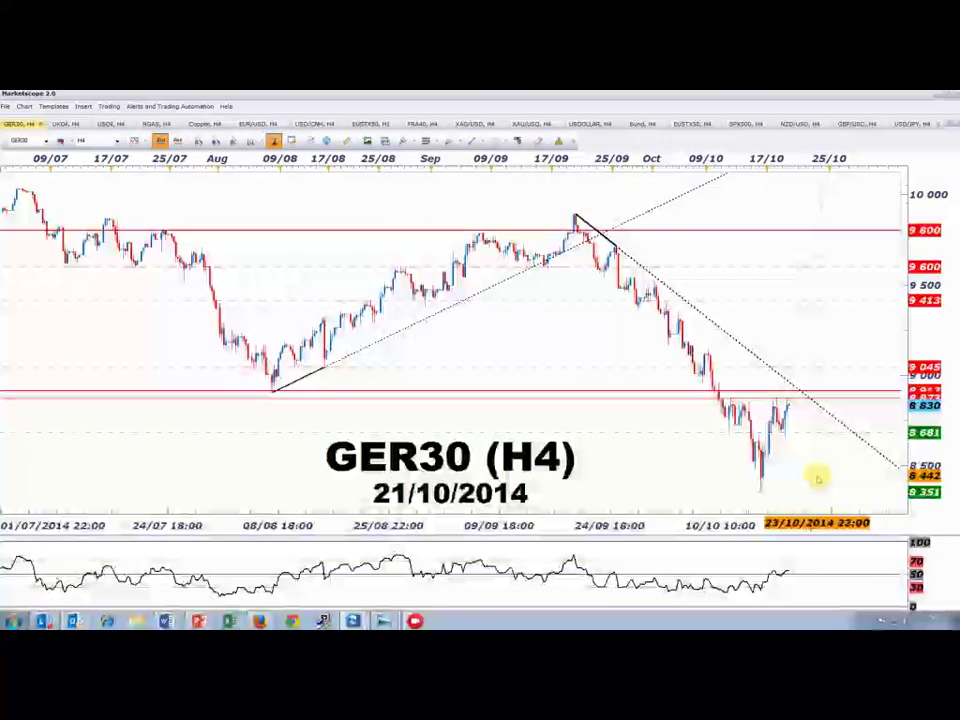
{"action": "scroll", "coordinate": [812, 488], "scroll_direction": "up", "scroll_amount": 4}
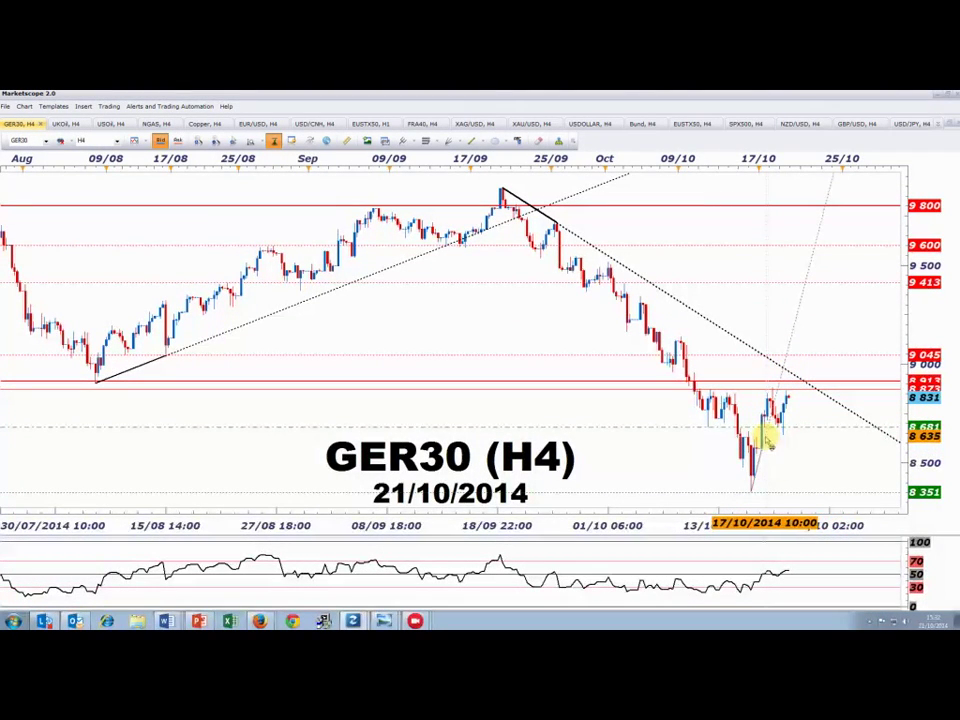
{"action": "scroll", "coordinate": [786, 463], "scroll_direction": "down", "scroll_amount": 2}
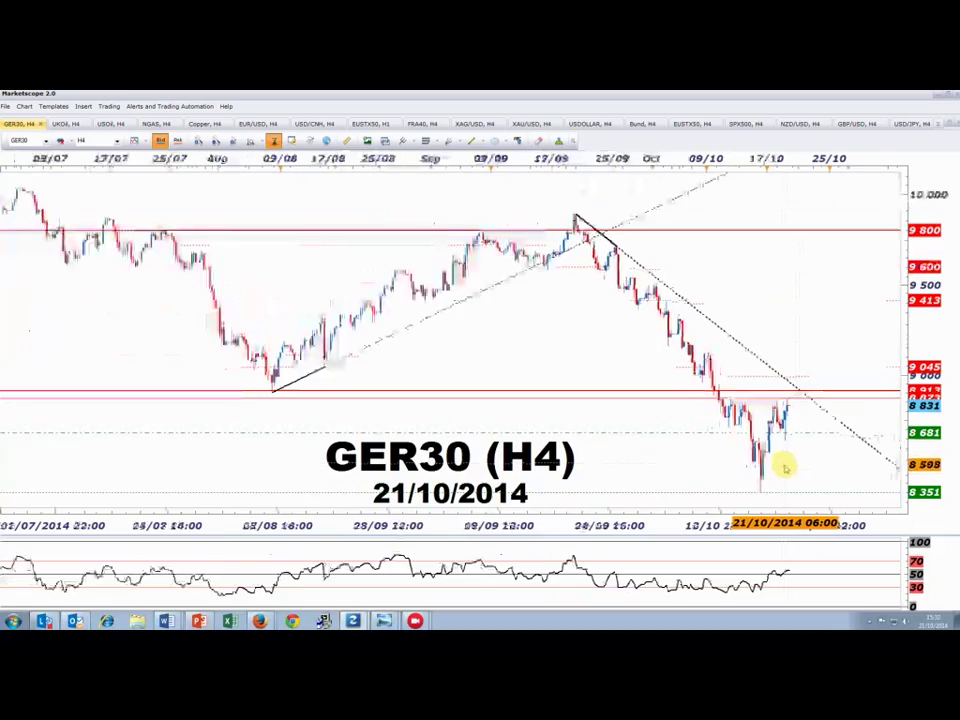
{"action": "scroll", "coordinate": [797, 473], "scroll_direction": "down", "scroll_amount": 4}
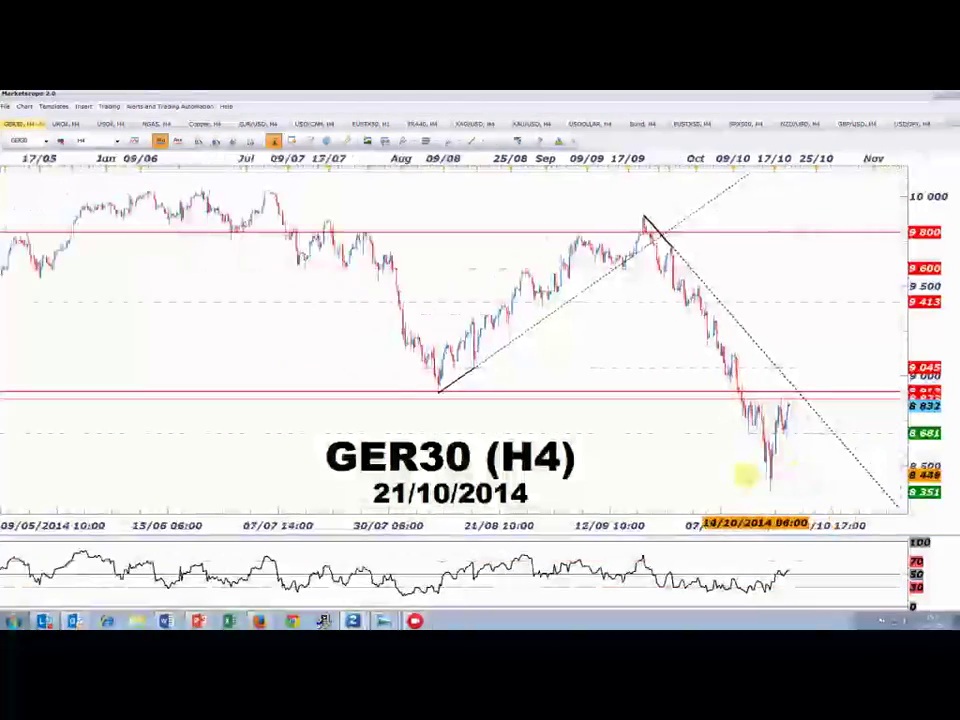
{"action": "scroll", "coordinate": [700, 477], "scroll_direction": "up", "scroll_amount": 2}
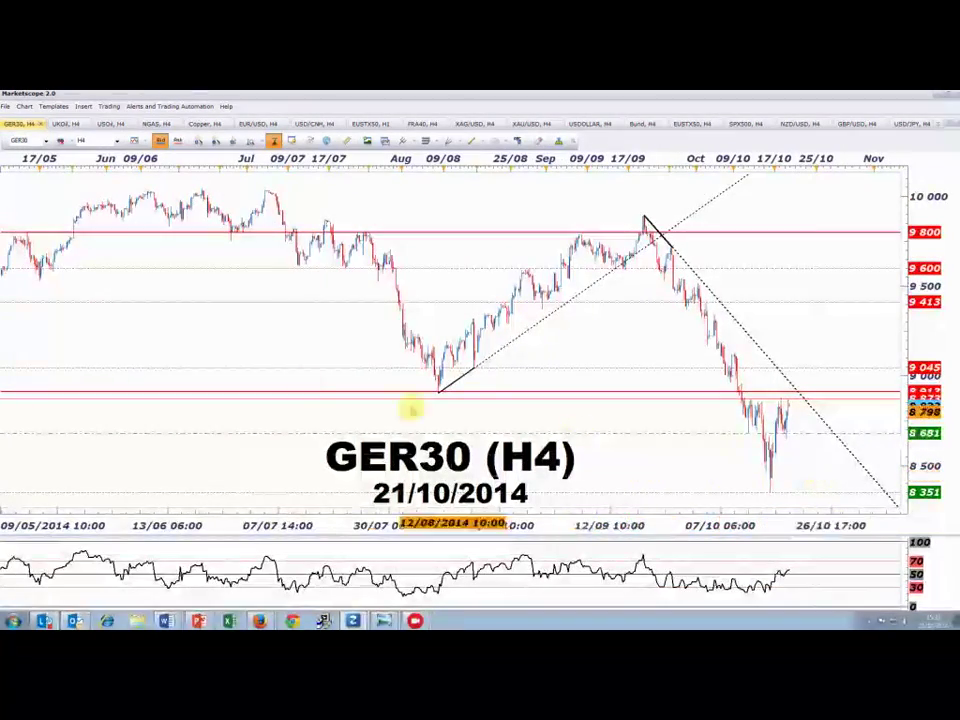
- Return to the three-pane layout and narrow the GER30 pane to mid-September through October
{"action": "double_click", "coordinate": [18, 124]}
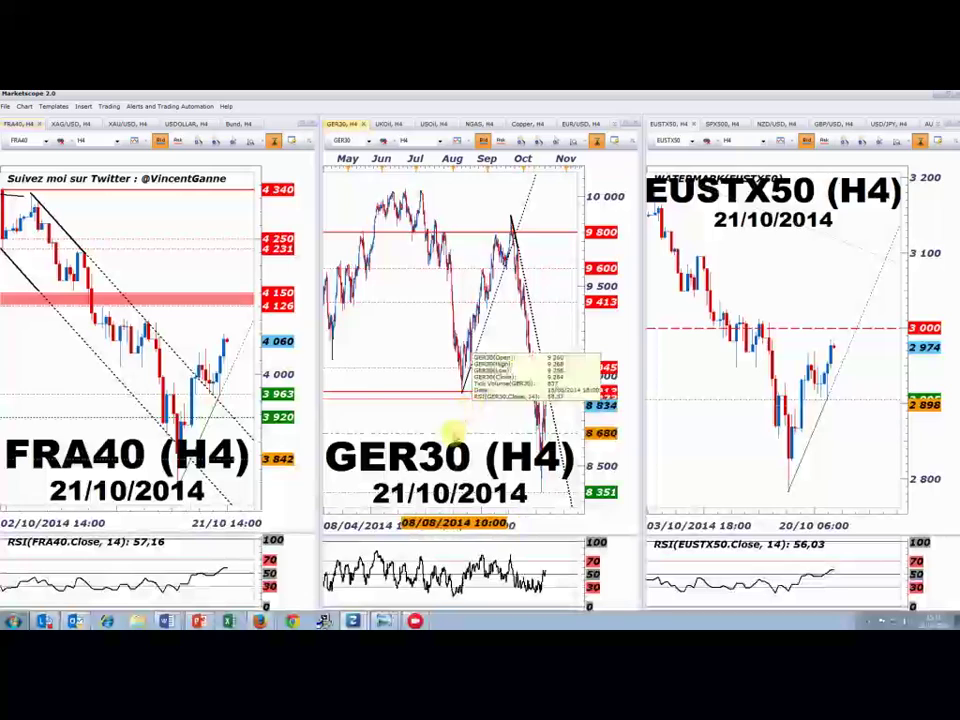
{"action": "scroll", "coordinate": [452, 440], "scroll_direction": "up", "scroll_amount": 3}
{"action": "scroll", "coordinate": [455, 438], "scroll_direction": "up", "scroll_amount": 2}
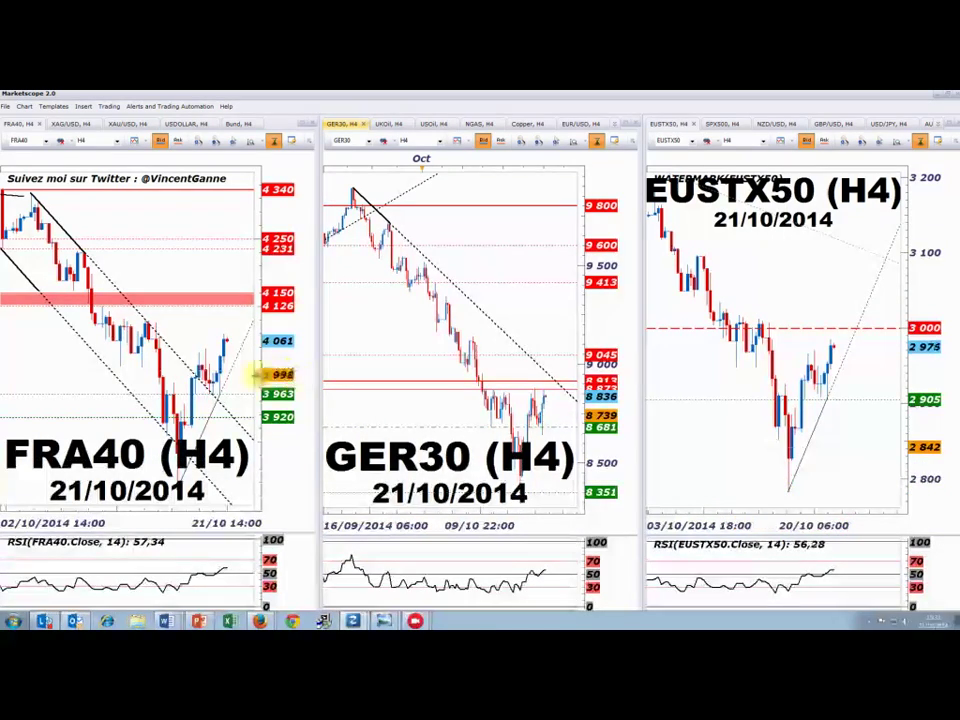
- Open the FRA40 H4 chart full-window and examine its descending channel and the rising line from the 16/10/2014 low
{"action": "double_click", "coordinate": [30, 117]}
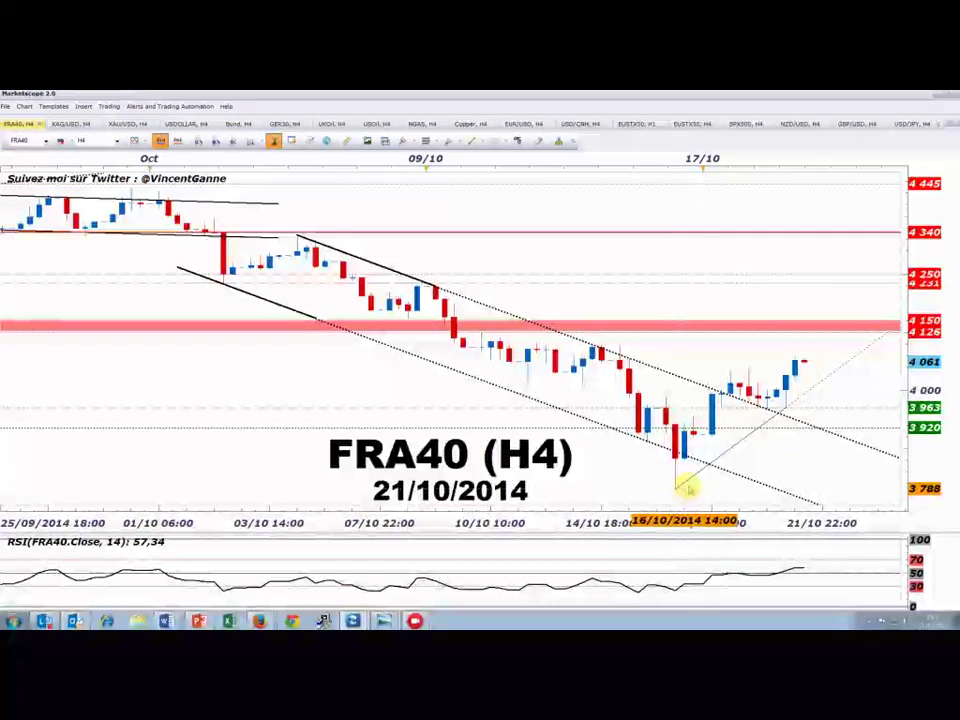
{"action": "left_click_drag", "start_coordinate": [679, 488], "coordinate": [821, 369]}
{"action": "scroll", "coordinate": [675, 505], "scroll_direction": "down", "scroll_amount": 4}
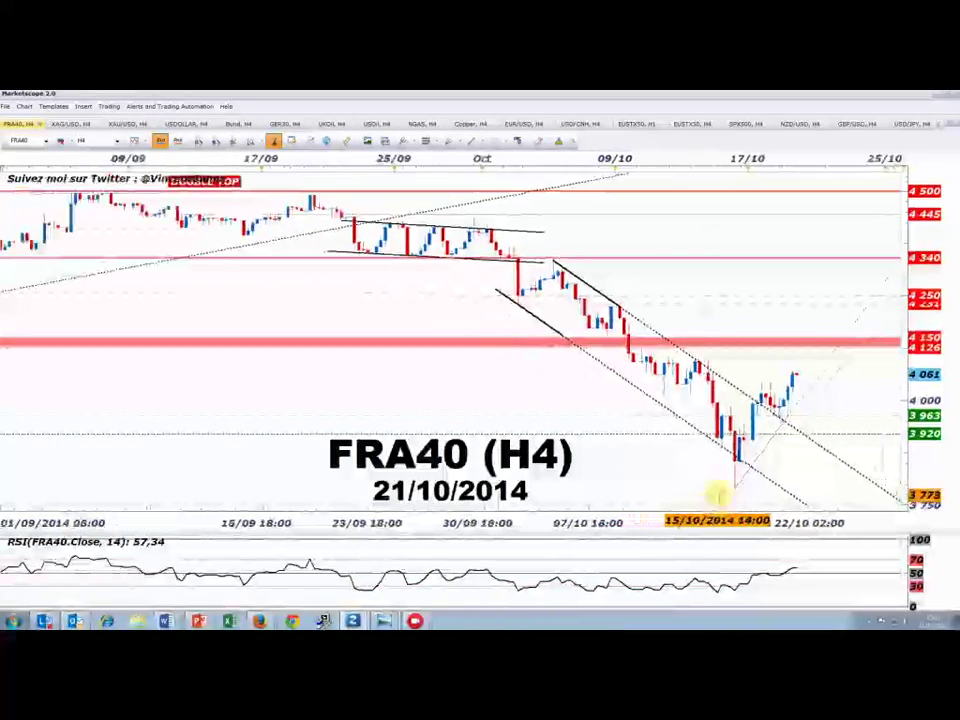
{"action": "scroll", "coordinate": [838, 400], "scroll_direction": "down", "scroll_amount": 2}
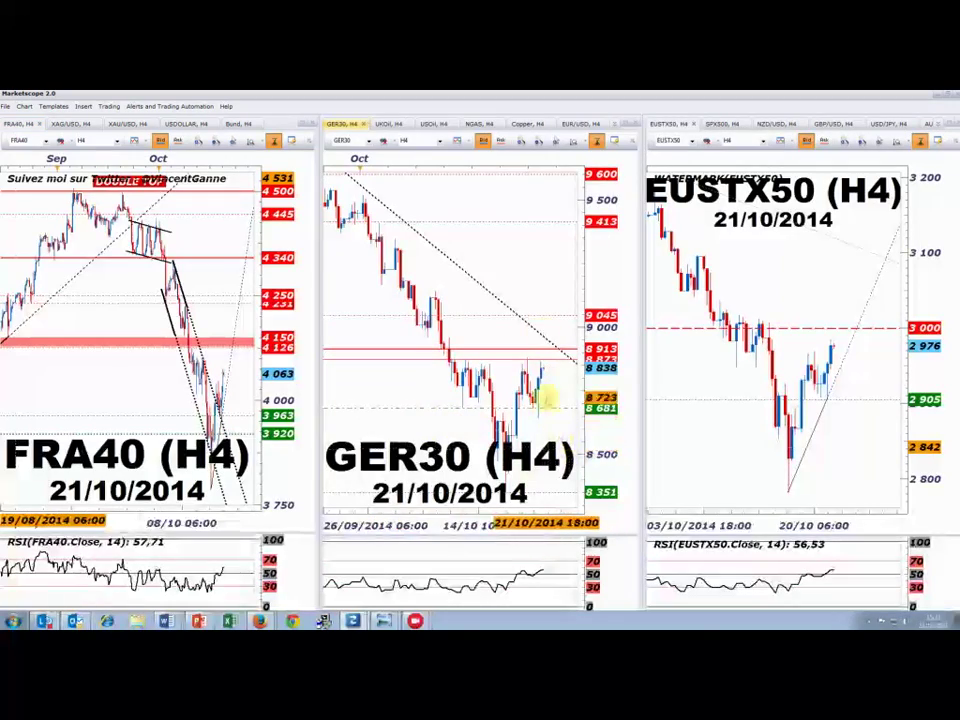
- On the full-window GER30 H4 chart, draw a rising trend line from the 16/10/2014 low to the 21/10/2014 low, extended beyond its end
{"action": "double_click", "coordinate": [355, 130]}
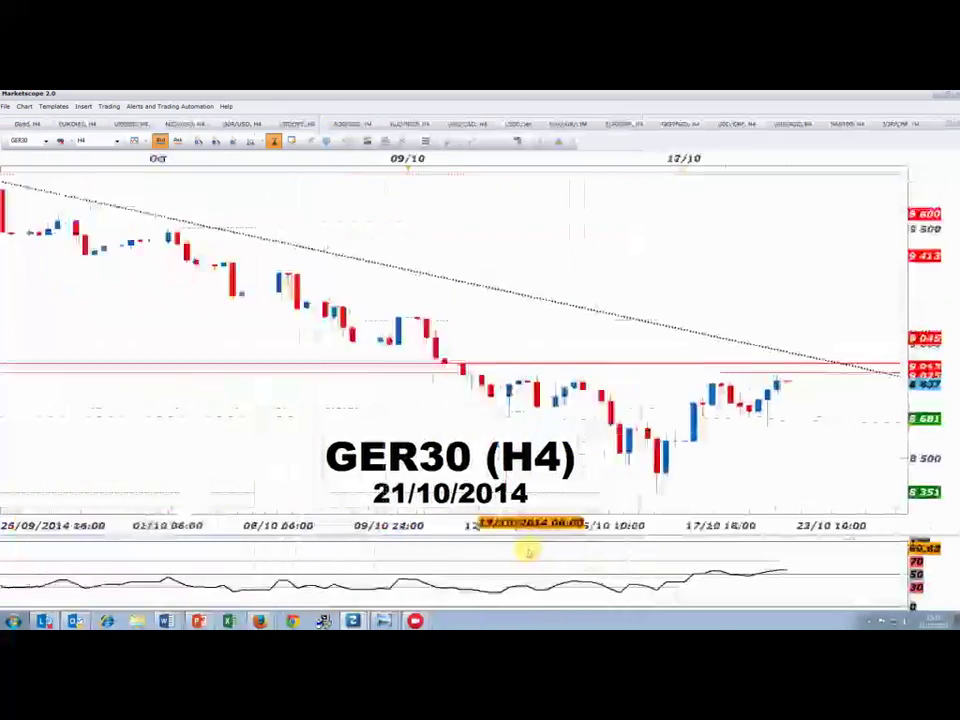
{"action": "left_click", "coordinate": [476, 141]}
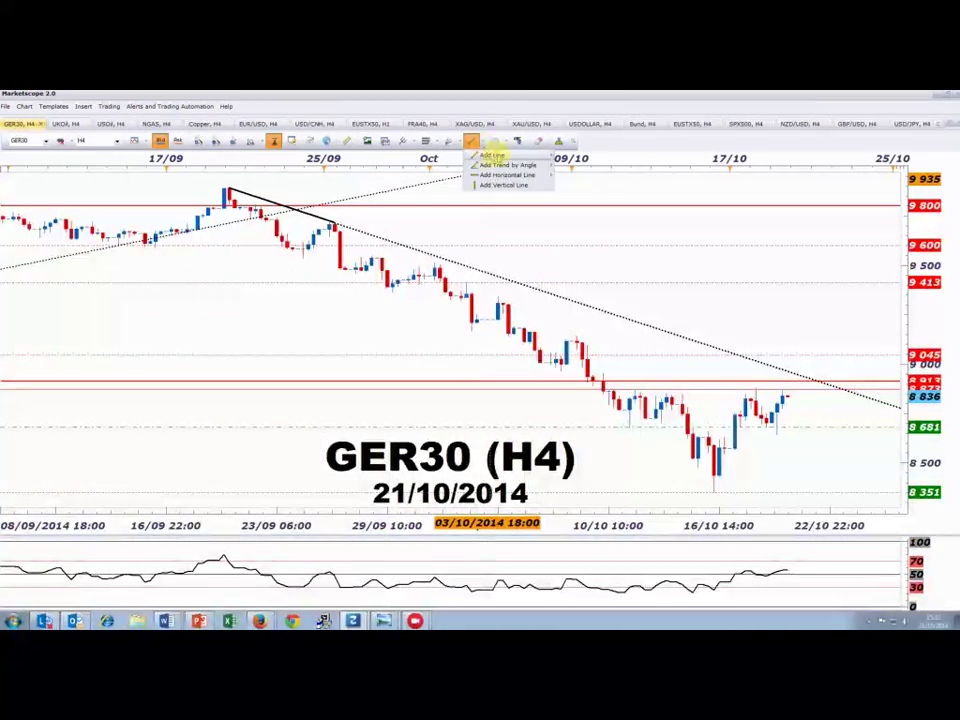
{"action": "left_click", "coordinate": [580, 163]}
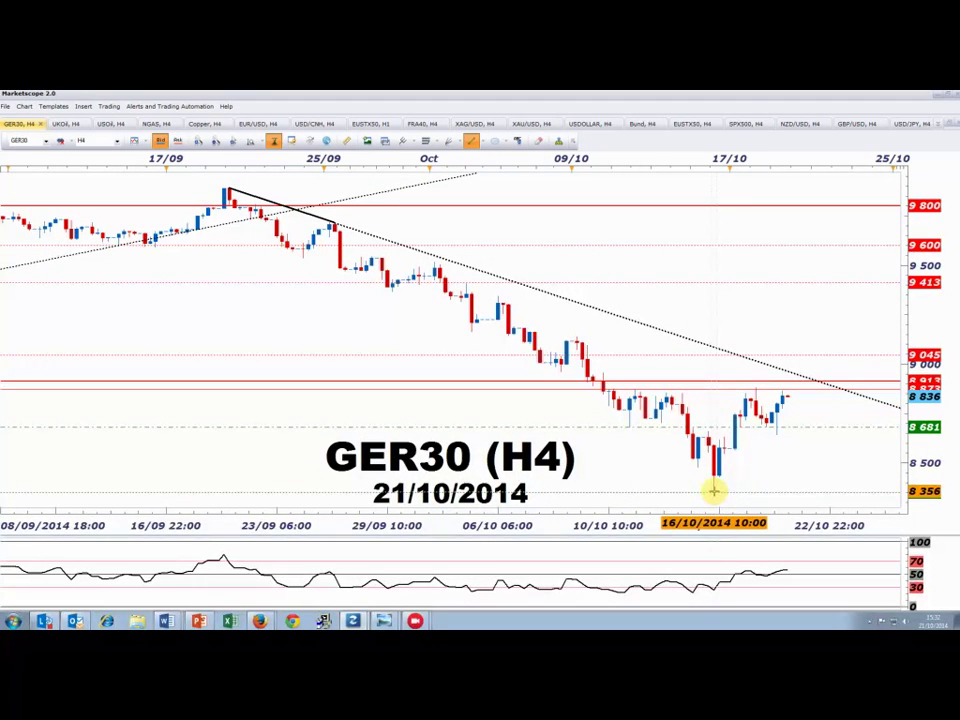
{"action": "left_click_drag", "start_coordinate": [714, 490], "coordinate": [776, 436]}
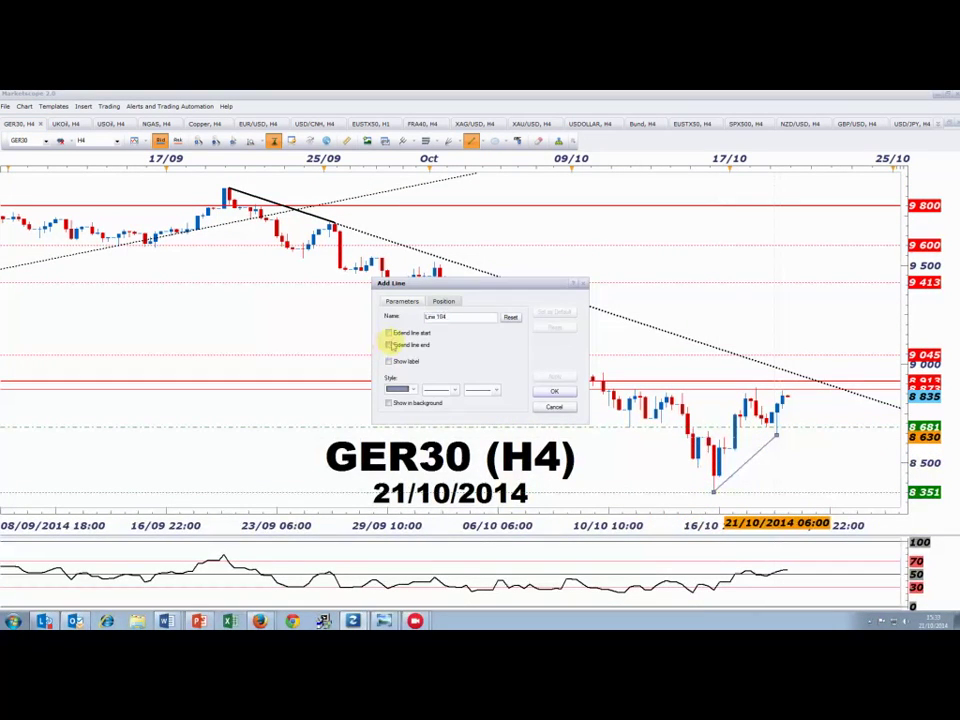
{"action": "key", "text": "Return"}
- Examine GER30 H4 between the new rising line and the descending trend line, and return to the three-pane layout with FRA40 in closer view
{"action": "scroll", "coordinate": [815, 472], "scroll_direction": "down", "scroll_amount": 2}
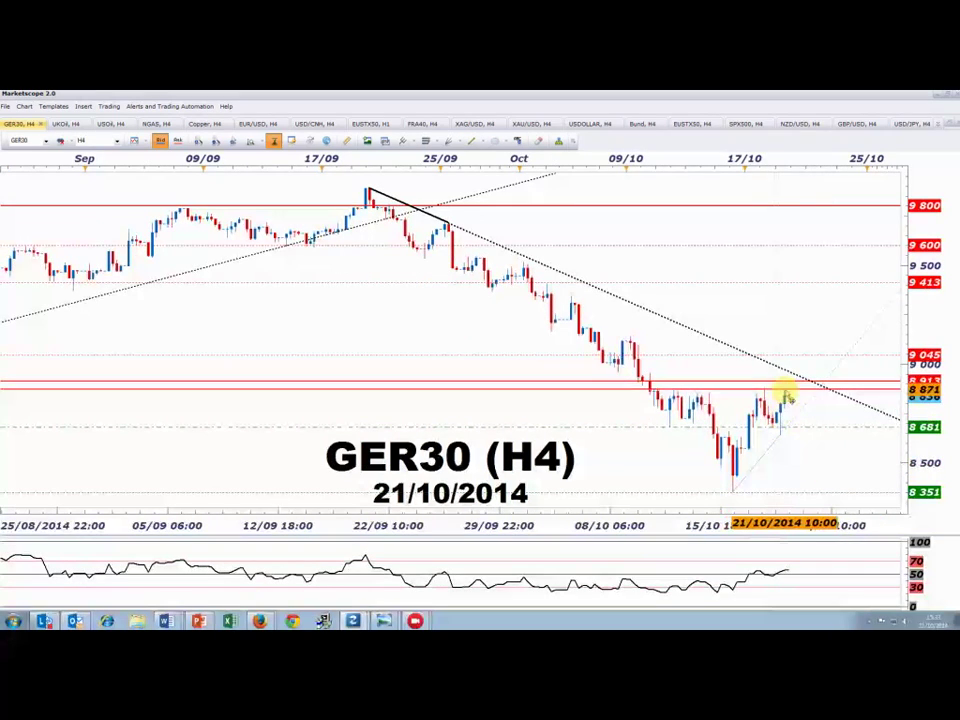
{"action": "scroll", "coordinate": [805, 445], "scroll_direction": "down", "scroll_amount": 2}
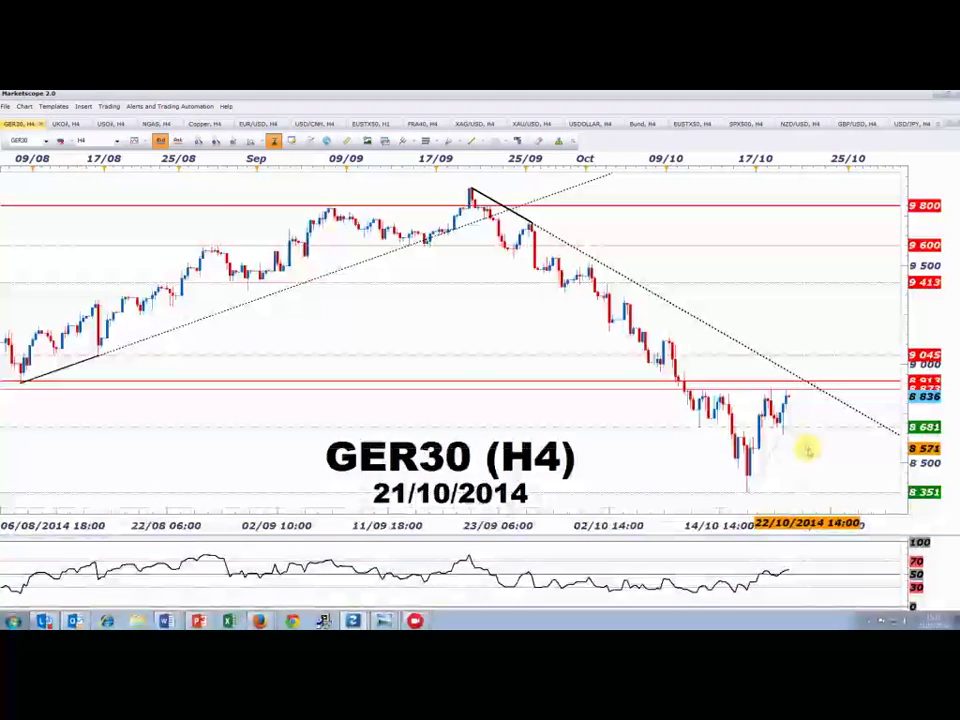
{"action": "scroll", "coordinate": [808, 448], "scroll_direction": "up", "scroll_amount": 2}
{"action": "scroll", "coordinate": [809, 452], "scroll_direction": "down", "scroll_amount": 1}
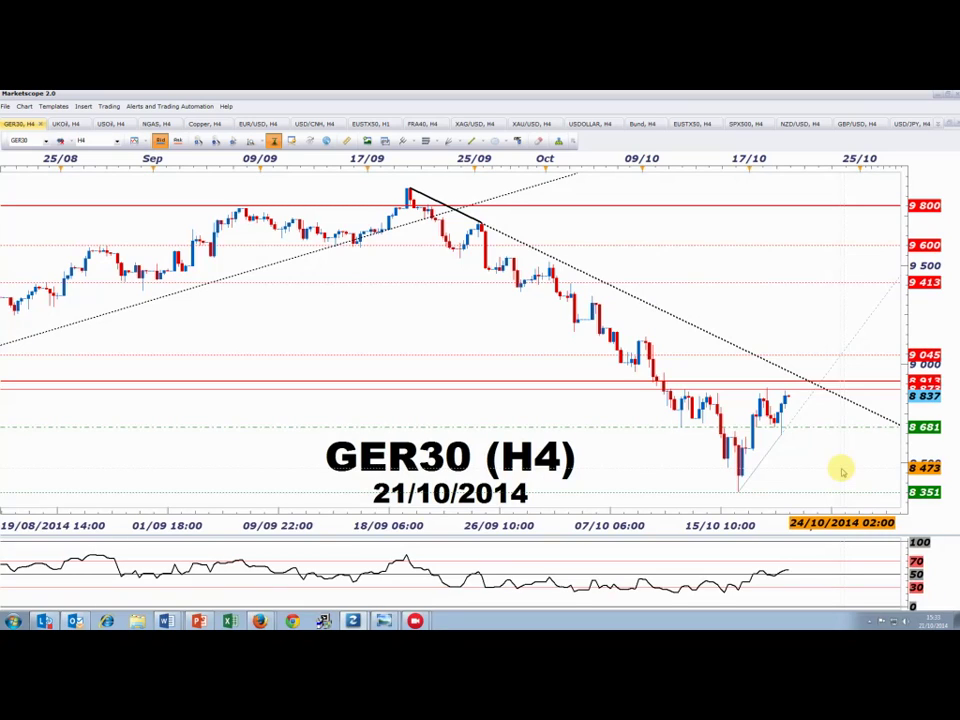
{"action": "left_click", "coordinate": [9, 120]}
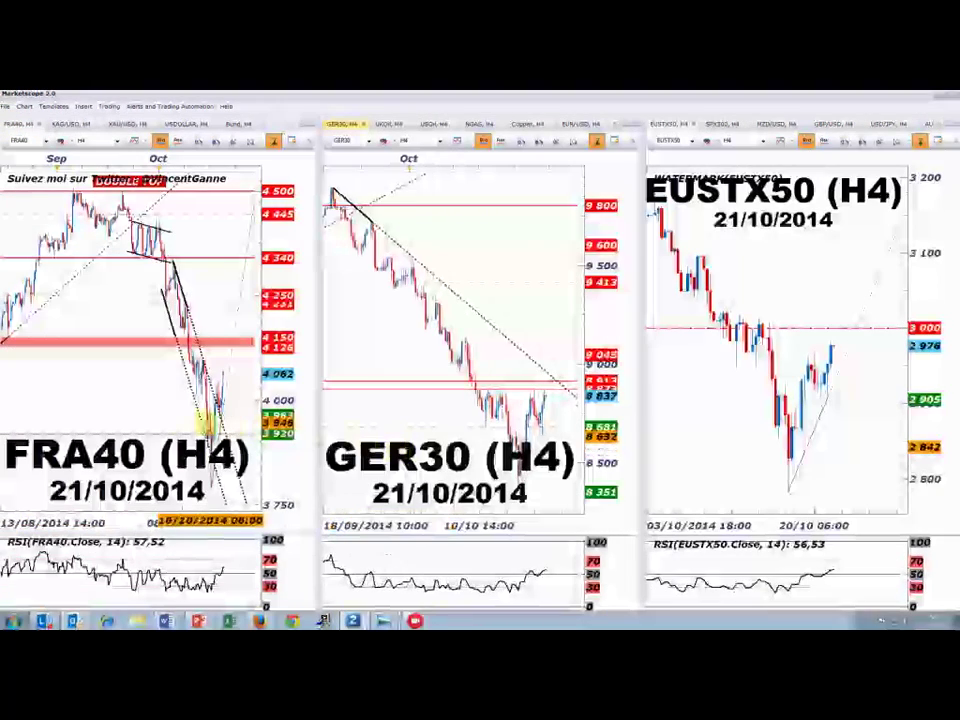
{"action": "scroll", "coordinate": [133, 392], "scroll_direction": "up", "scroll_amount": 3}
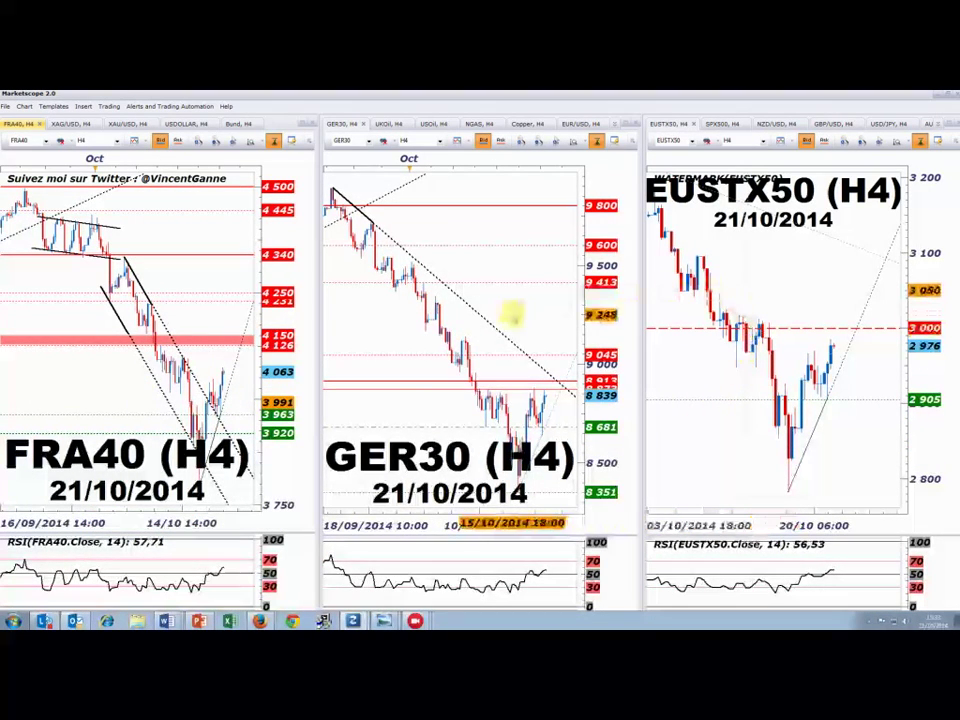
- Open the USDOLLAR and EUR/USD H4 charts full-window and view their price action from late September to 21/10/2014
{"action": "left_click", "coordinate": [186, 124]}
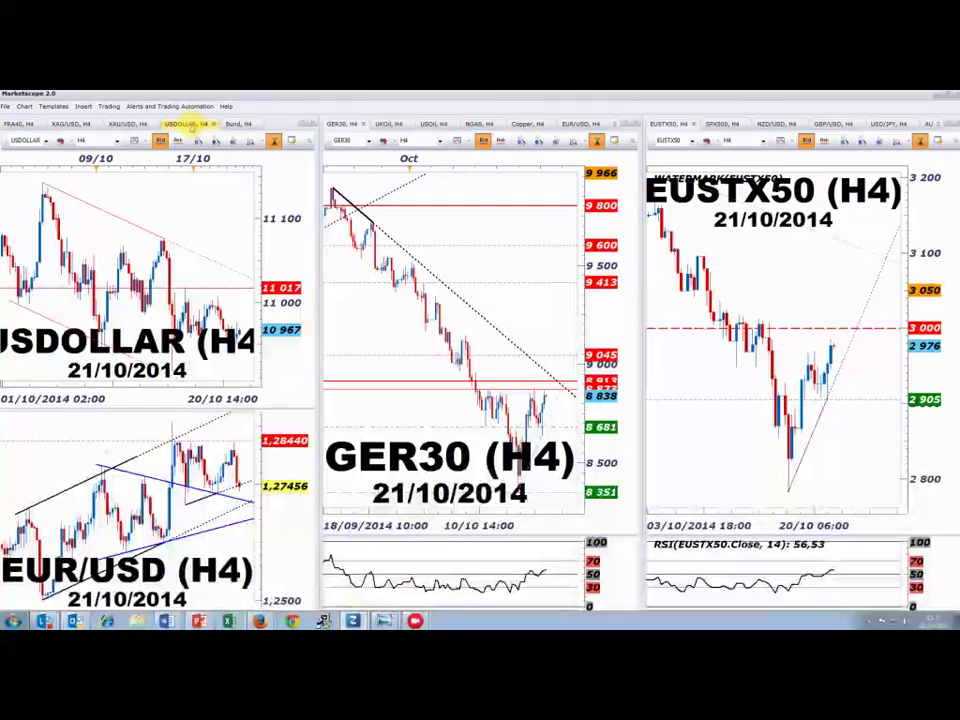
{"action": "double_click", "coordinate": [186, 124]}
{"action": "scroll", "coordinate": [596, 542], "scroll_direction": "down", "scroll_amount": 4}
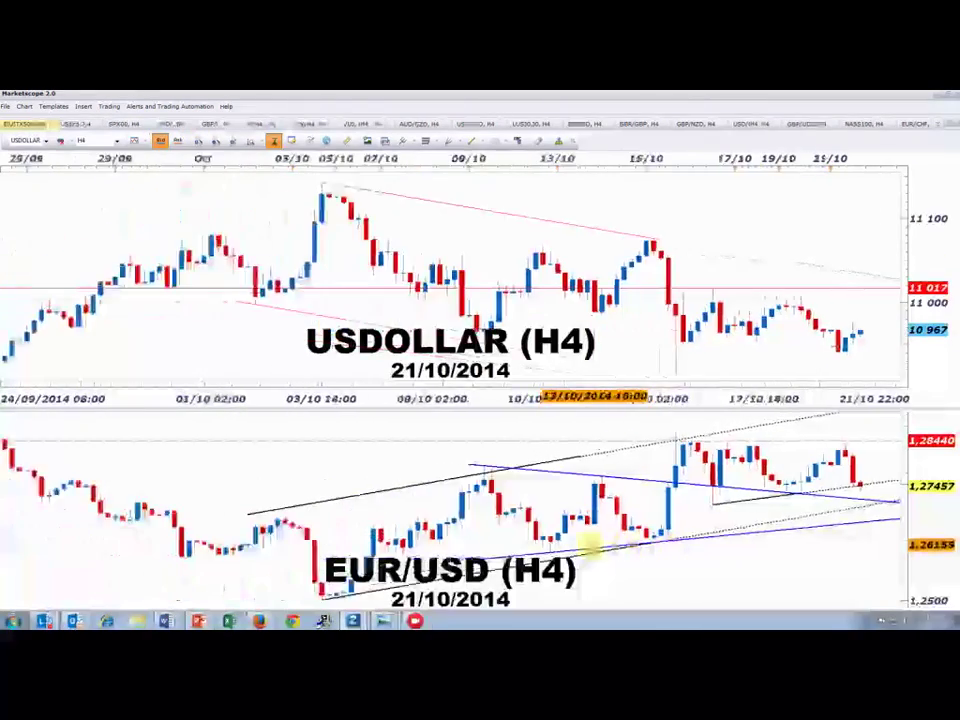
- Examine the descending channel from the 03/10/2014 high on the USDOLLAR H4 chart against price action since August
{"action": "scroll", "coordinate": [633, 478], "scroll_direction": "down", "scroll_amount": 4}
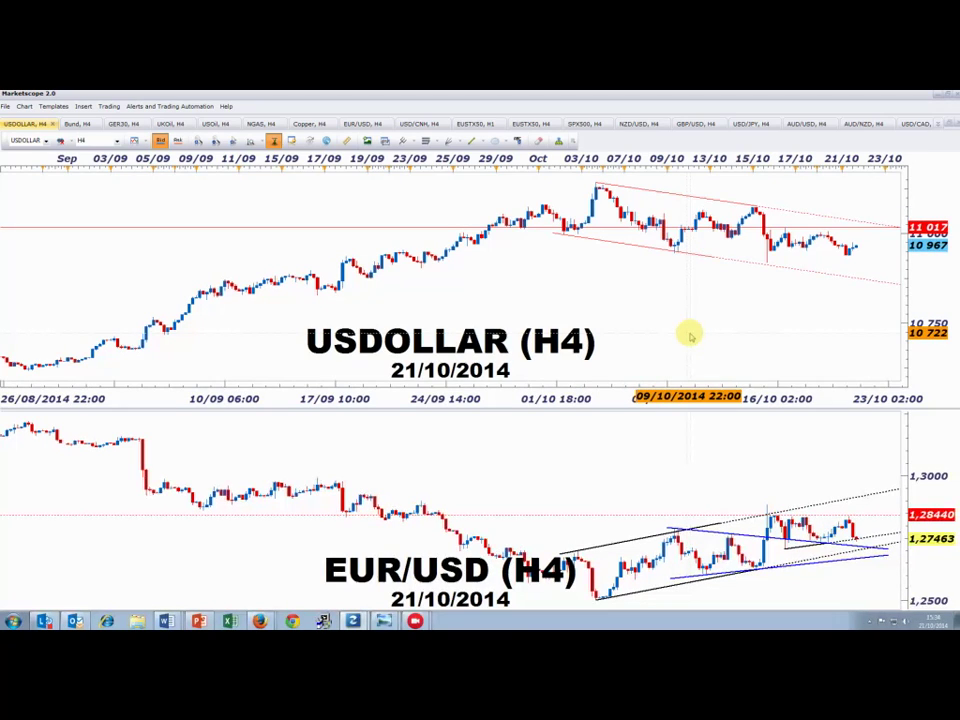
{"action": "scroll", "coordinate": [707, 368], "scroll_direction": "down", "scroll_amount": 5}
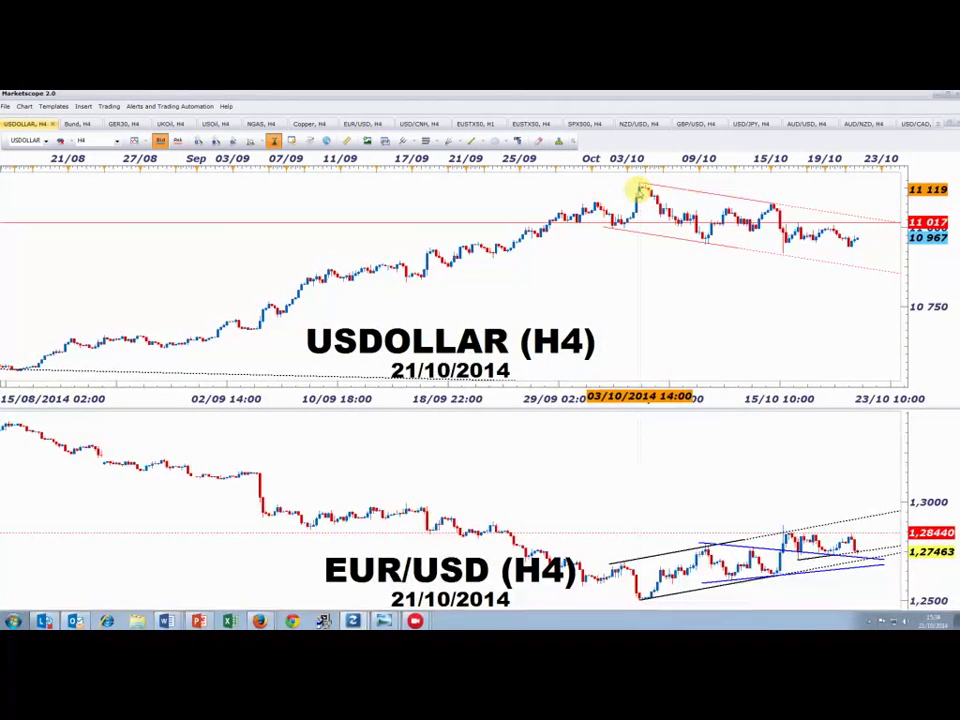
{"action": "scroll", "coordinate": [690, 318], "scroll_direction": "up", "scroll_amount": 1}
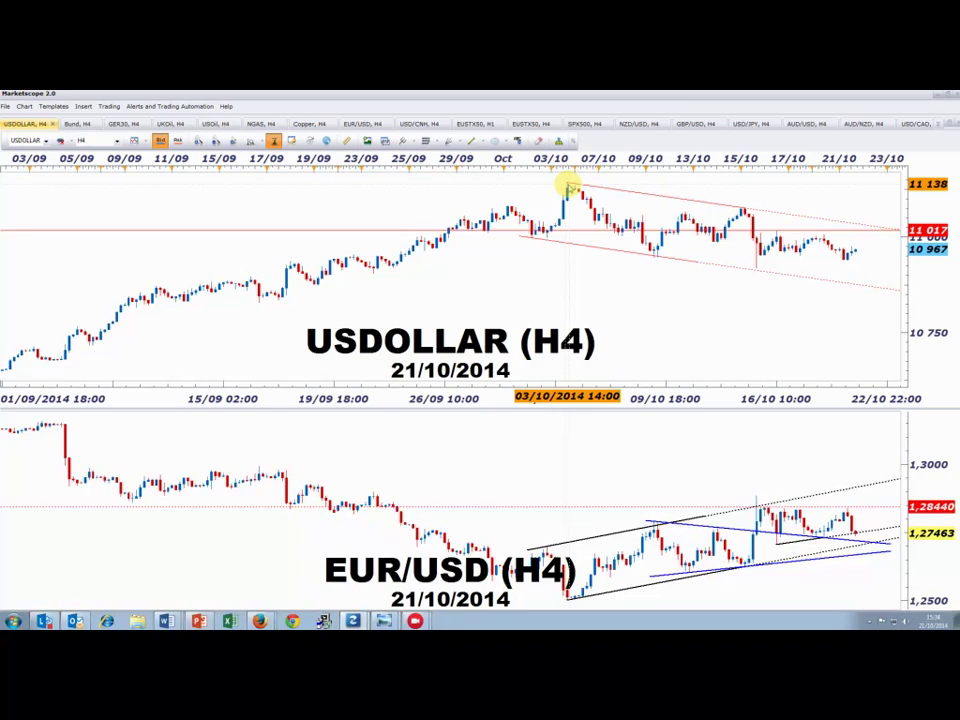
{"action": "scroll", "coordinate": [686, 349], "scroll_direction": "down", "scroll_amount": 3}
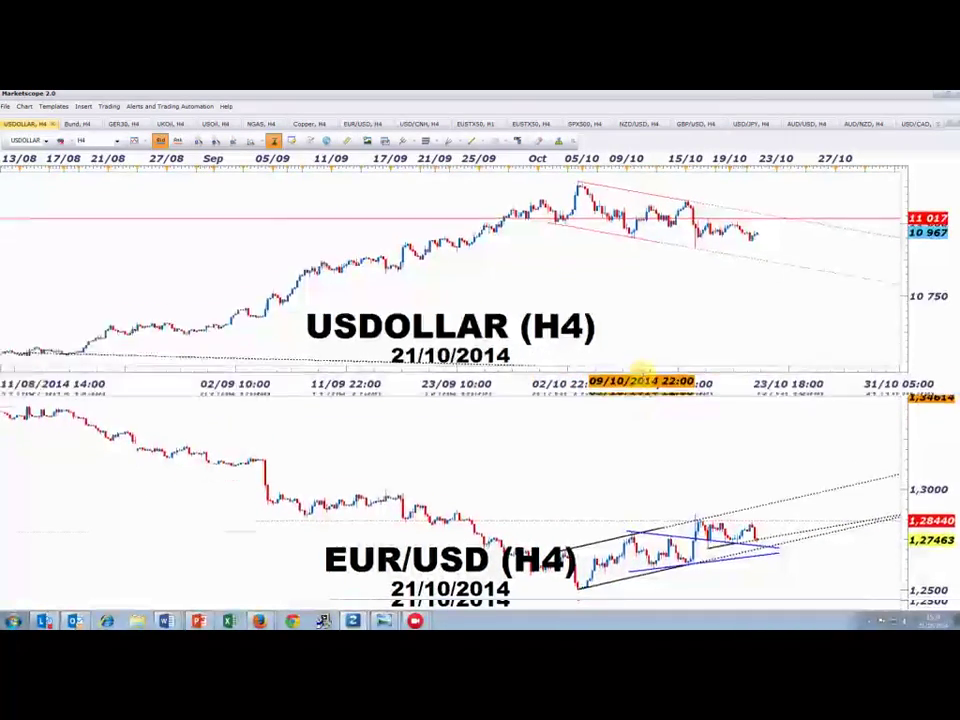
- Enlarge the EUR/USD H4 pane, examine its rising channel and converging blue lines, and dismiss the idle-session warning
{"action": "scroll", "coordinate": [666, 395], "scroll_direction": "up", "scroll_amount": 2}
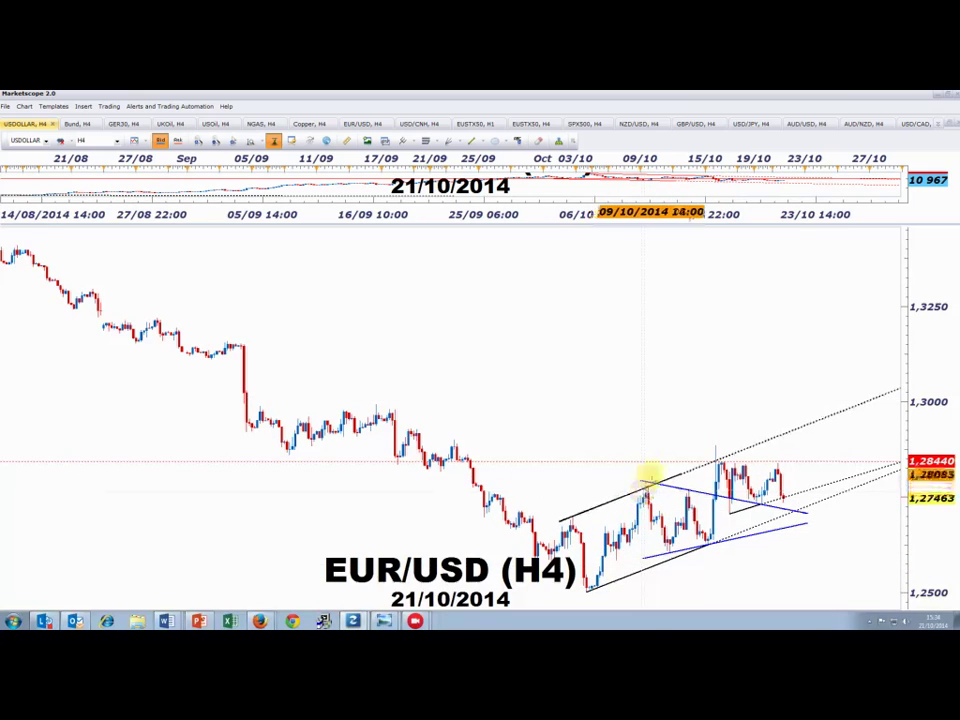
{"action": "scroll", "coordinate": [680, 428], "scroll_direction": "down", "scroll_amount": 2}
{"action": "scroll", "coordinate": [700, 420], "scroll_direction": "up", "scroll_amount": 3}
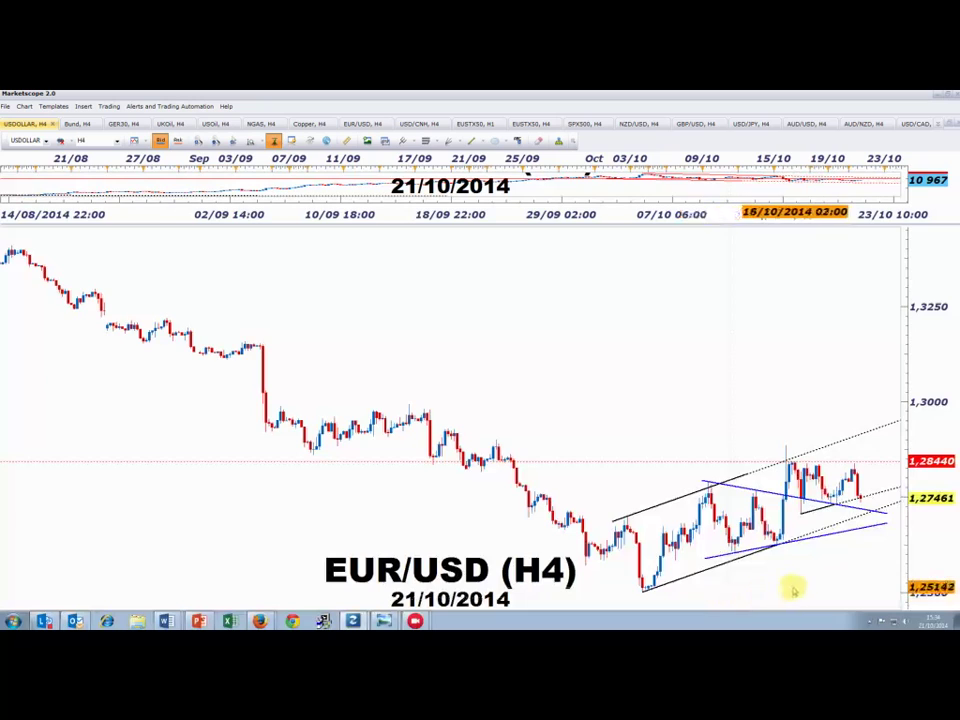
{"action": "left_click_drag", "start_coordinate": [793, 589], "coordinate": [683, 533]}
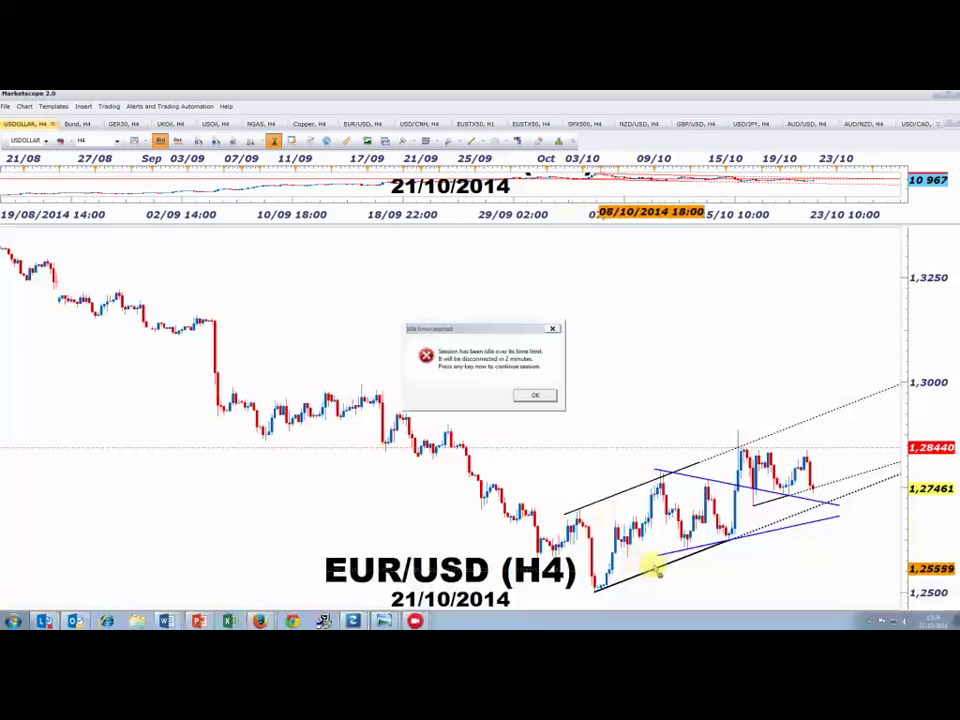
{"action": "left_click", "coordinate": [538, 394]}
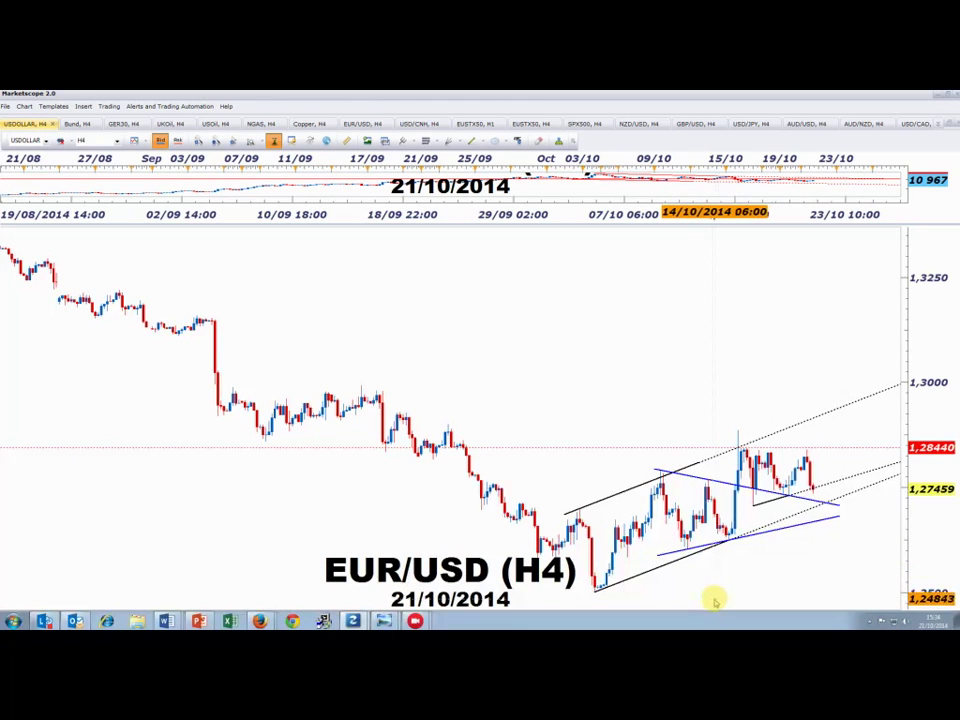
{"action": "mouse_move", "coordinate": [733, 227]}
{"action": "left_mouse_down"}
{"action": "mouse_move", "coordinate": [729, 384]}
{"action": "mouse_move", "coordinate": [729, 227]}
{"action": "left_mouse_up"}
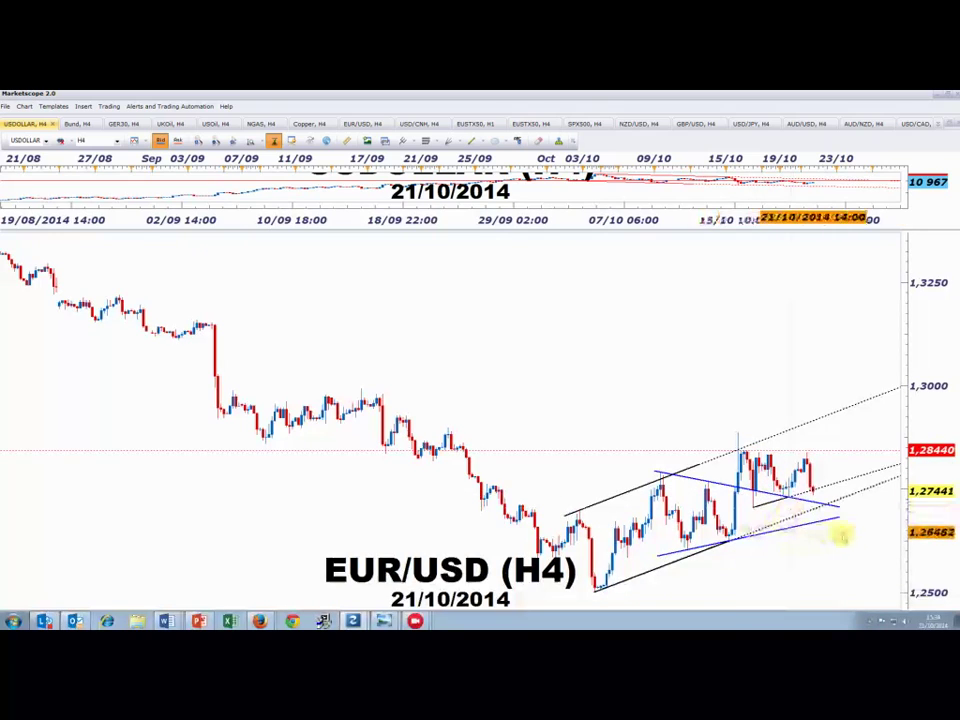
{"action": "scroll", "coordinate": [846, 540], "scroll_direction": "down", "scroll_amount": 2}
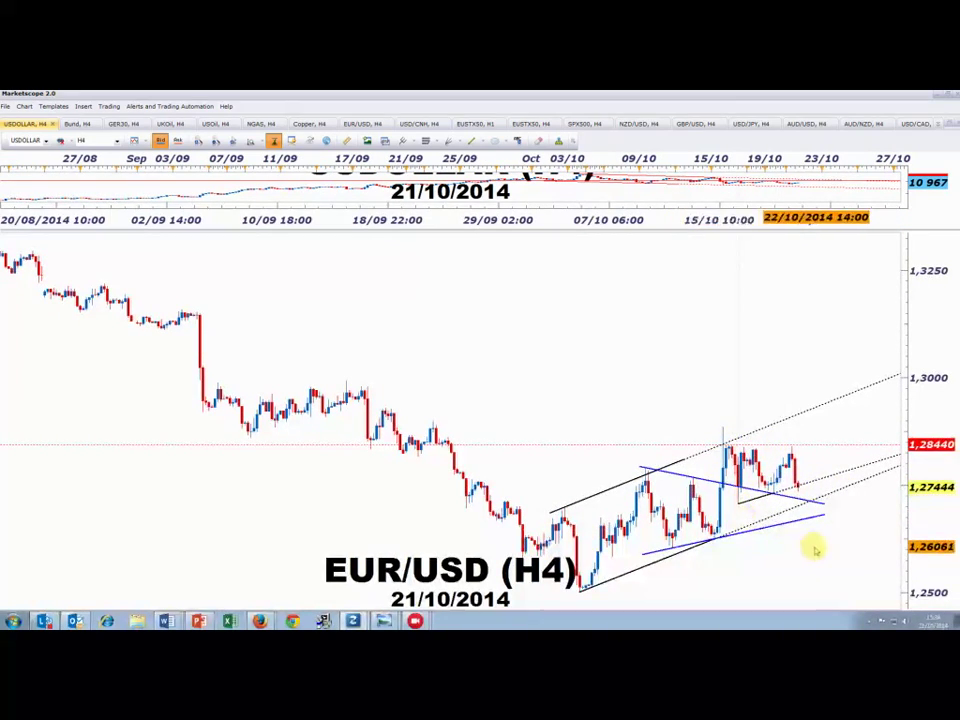
{"action": "scroll", "coordinate": [814, 551], "scroll_direction": "down", "scroll_amount": 1}
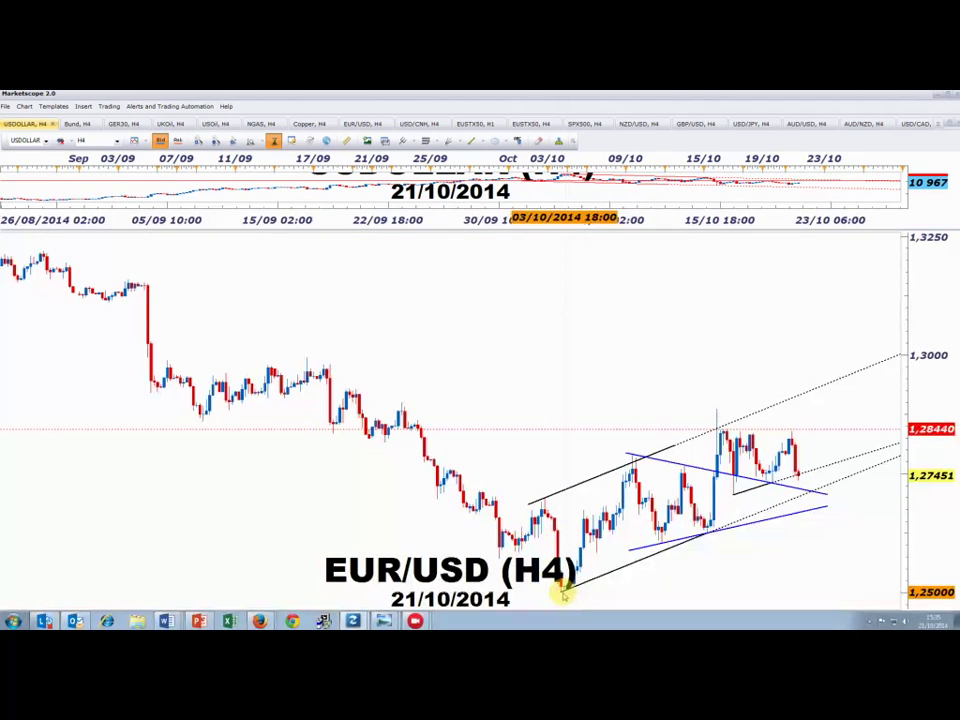
{"action": "scroll", "coordinate": [563, 597], "scroll_direction": "down", "scroll_amount": 2}
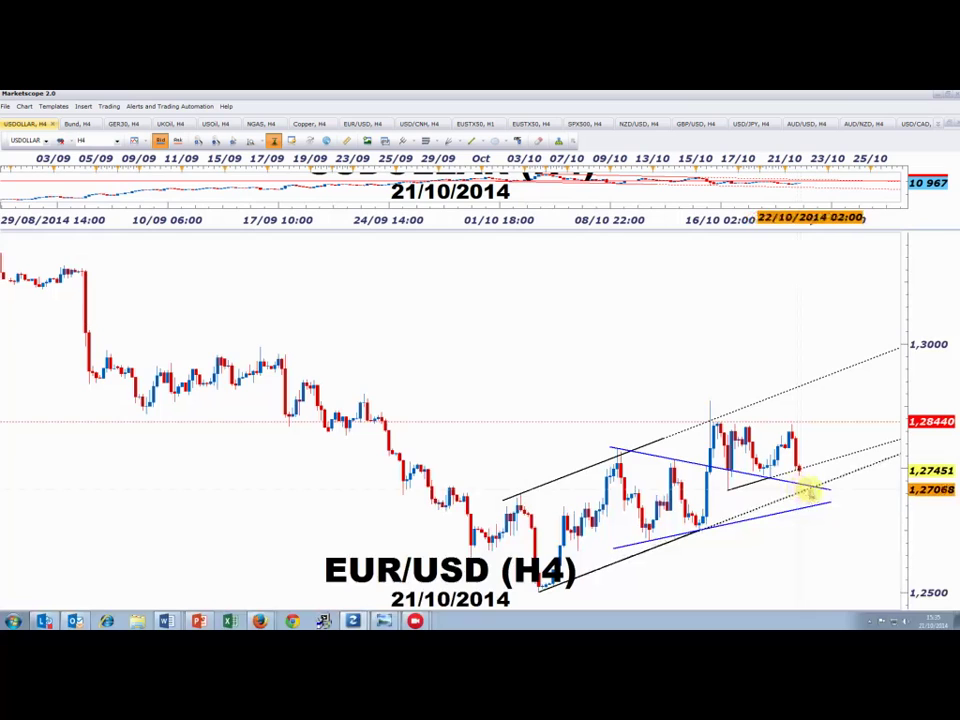
{"action": "scroll", "coordinate": [800, 490], "scroll_direction": "down", "scroll_amount": 1}
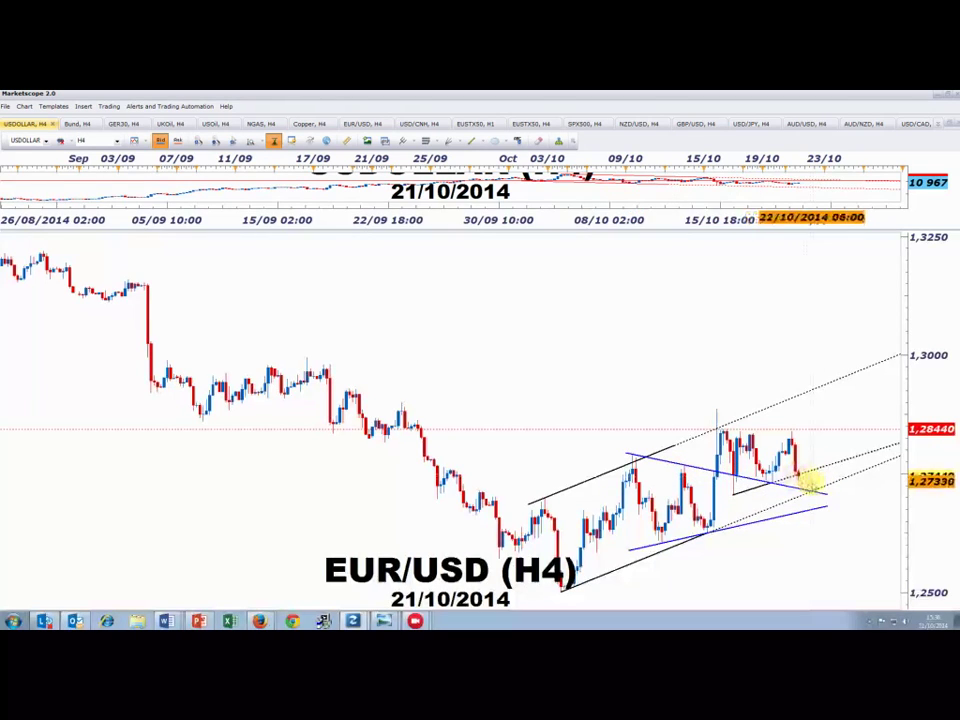
- Mark the crossing of the blue descending line and lower channel line near 1,2700 on EUR/USD with a white-bordered, green-filled ellipse
{"action": "left_click", "coordinate": [497, 141]}
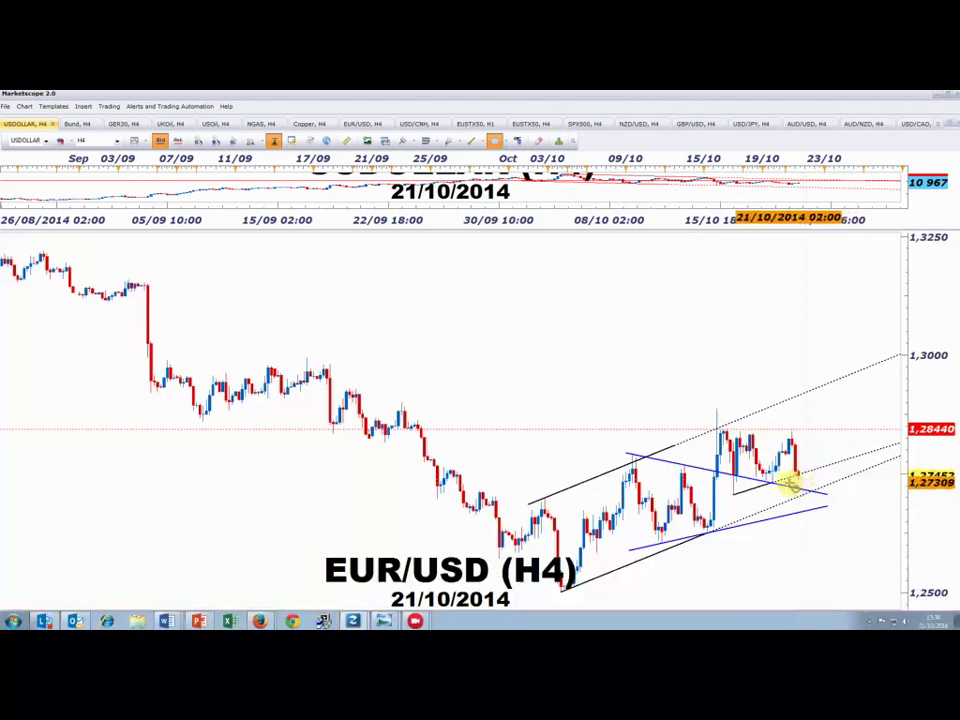
{"action": "left_click_drag", "start_coordinate": [818, 495], "coordinate": [818, 495]}
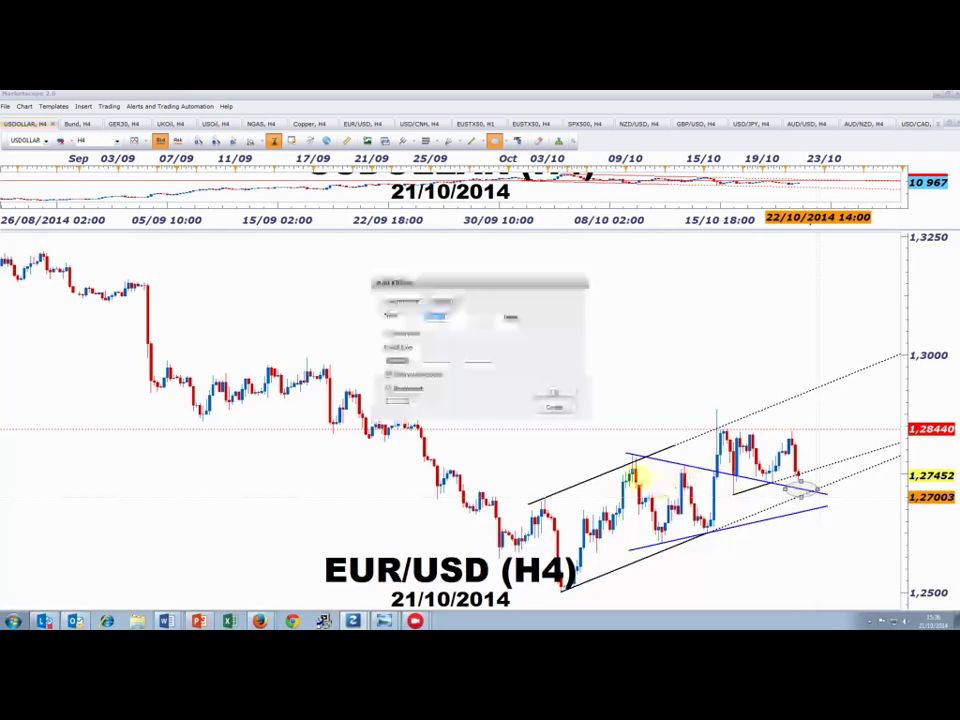
{"action": "left_click", "coordinate": [399, 361]}
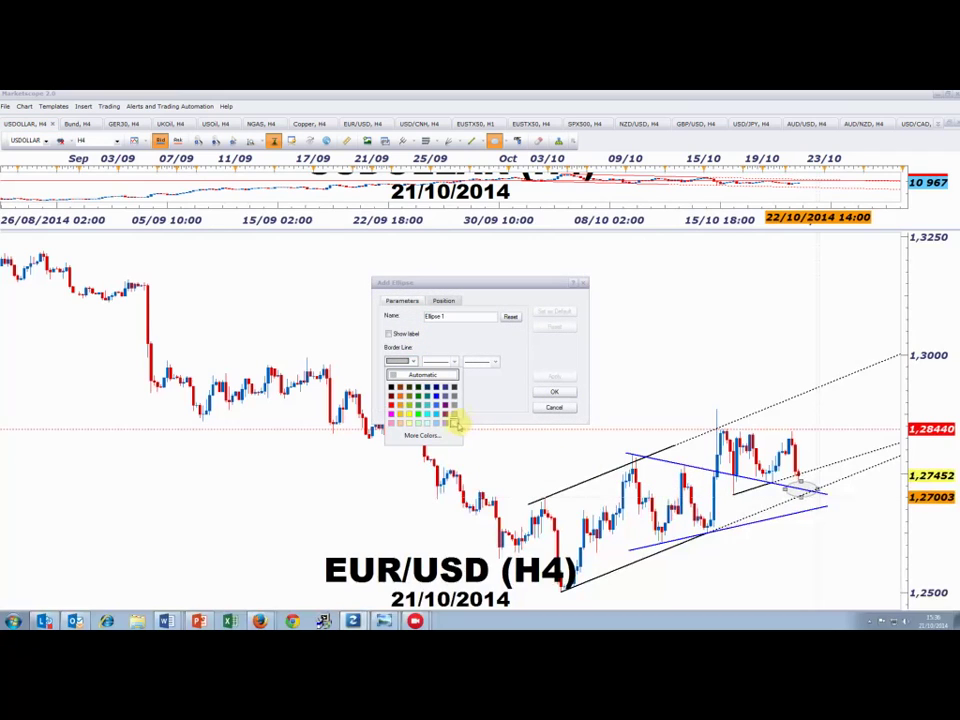
{"action": "left_click", "coordinate": [455, 424]}
{"action": "left_click", "coordinate": [403, 401]}
{"action": "left_click", "coordinate": [417, 444]}
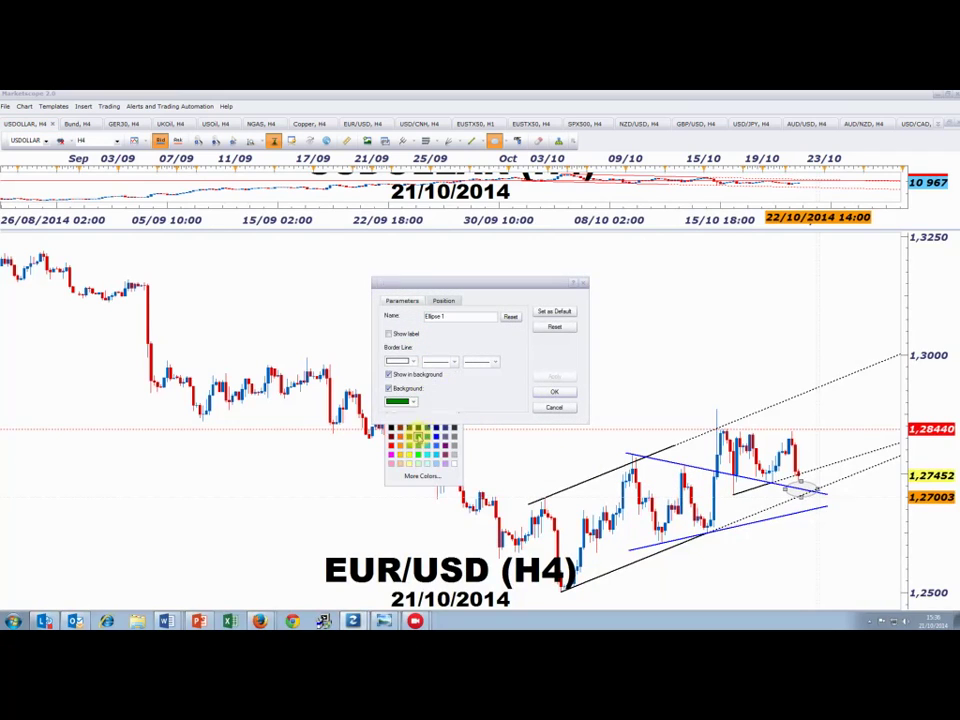
{"action": "left_click", "coordinate": [550, 392]}
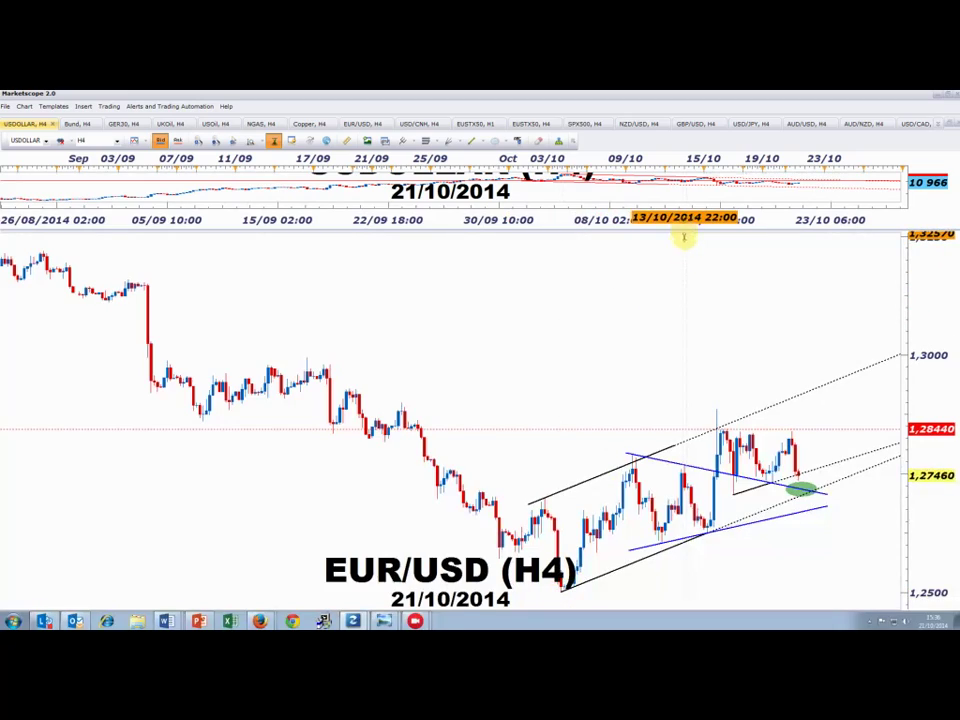
- Return from the USDOLLAR and EUR/USD charts to the three-pane layout and open the GBP/USD H4 chart full-window
{"action": "left_click_drag", "start_coordinate": [684, 237], "coordinate": [665, 452]}
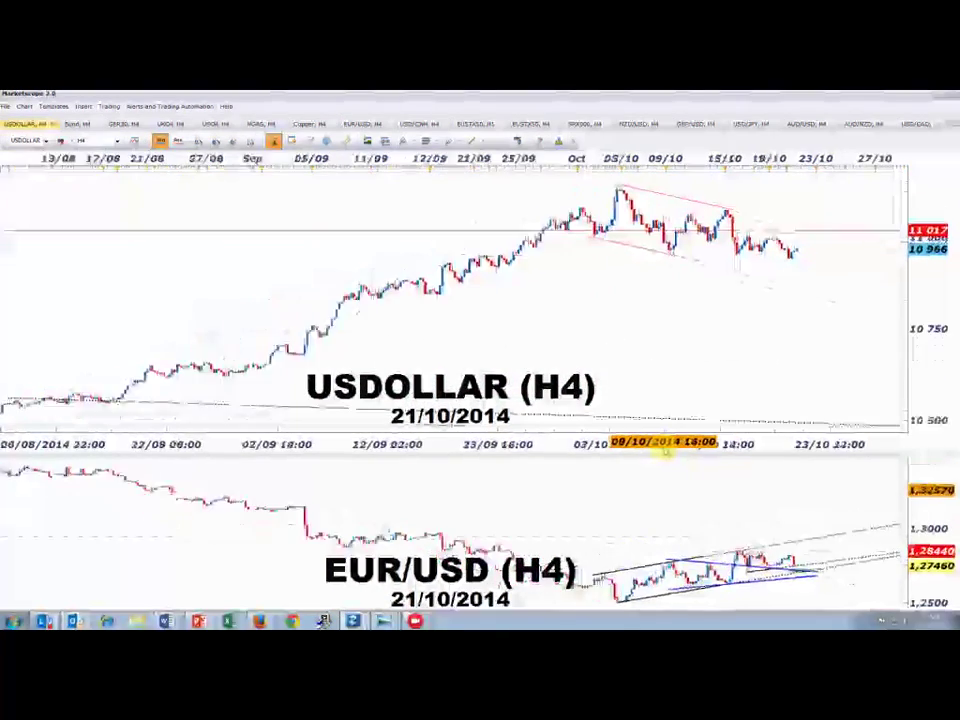
{"action": "left_click", "coordinate": [27, 124]}
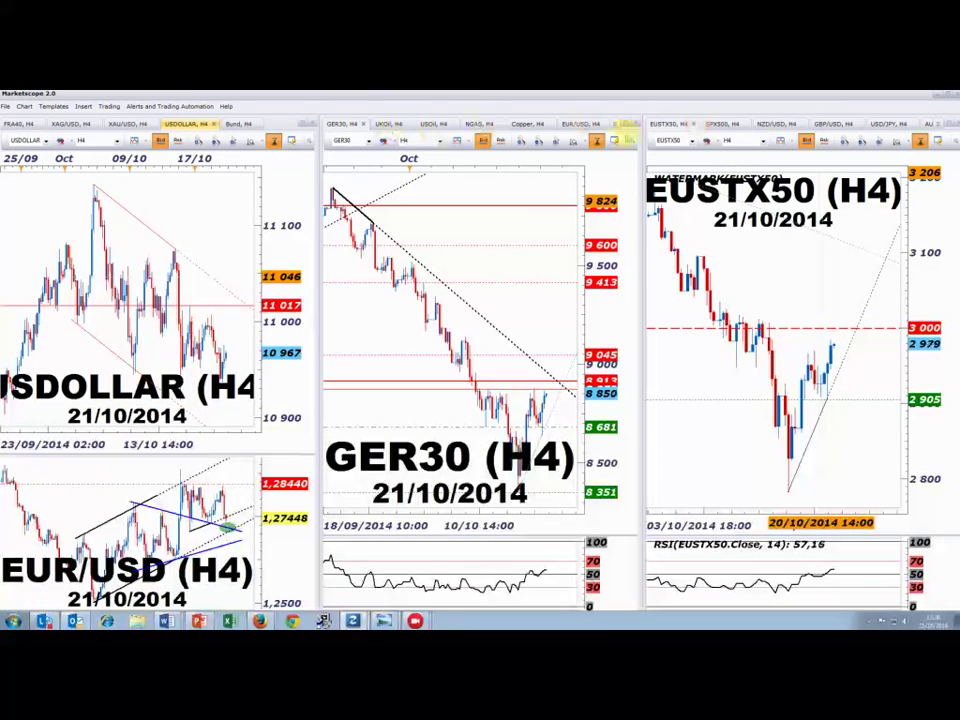
{"action": "left_click", "coordinate": [931, 124]}
{"action": "left_click", "coordinate": [918, 206]}
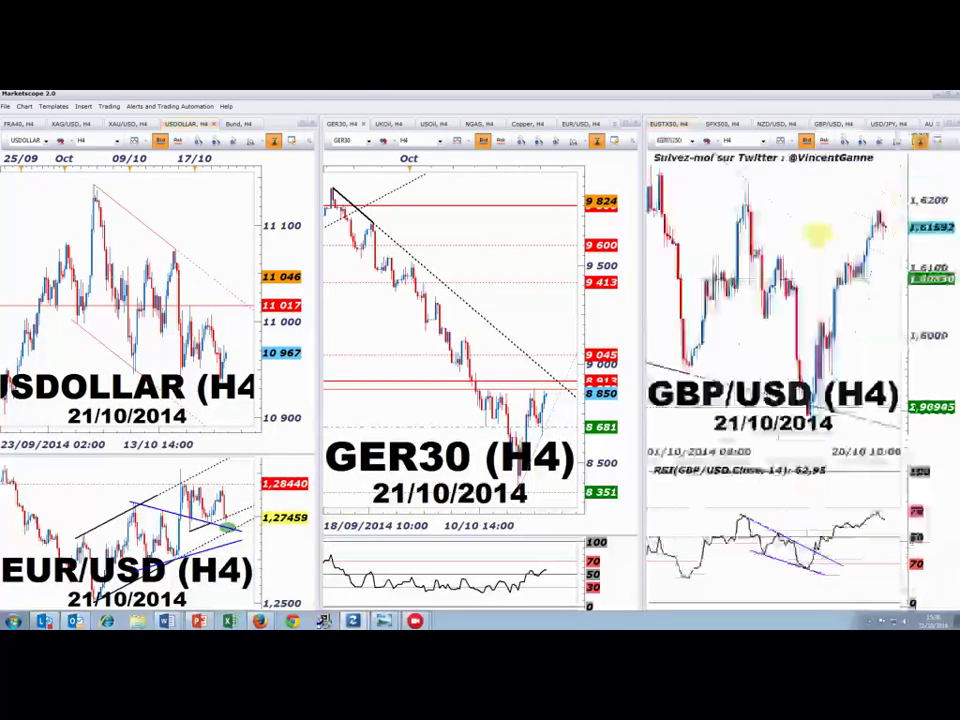
{"action": "double_click", "coordinate": [833, 122]}
- Examine the descending trend lines and the lower support line through the October lows on the GBP/USD H4 chart
{"action": "scroll", "coordinate": [735, 408], "scroll_direction": "down", "scroll_amount": 4}
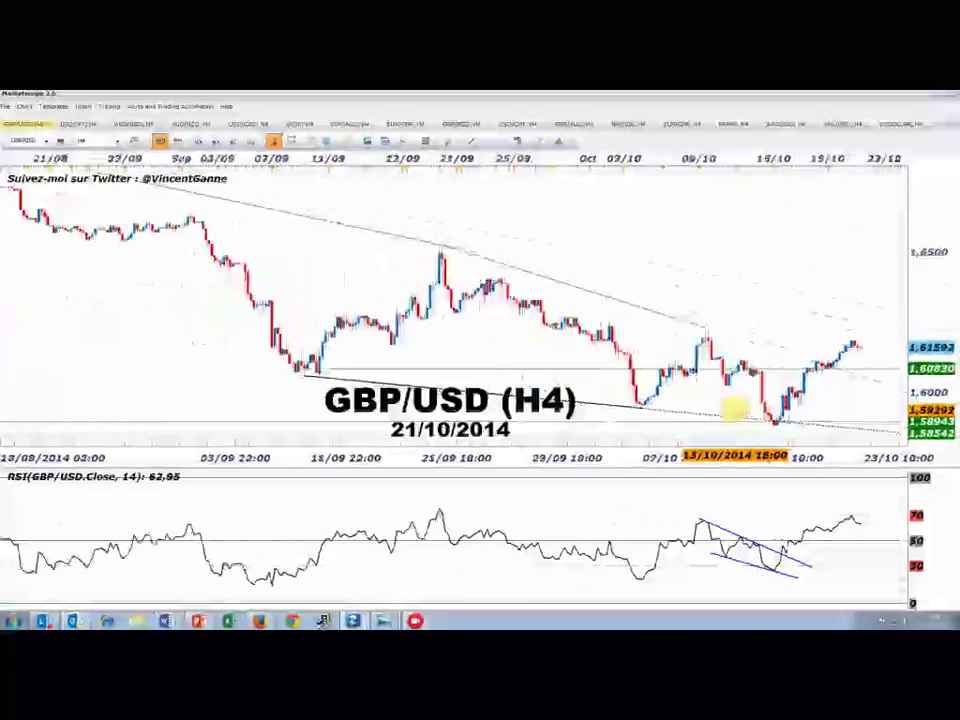
{"action": "scroll", "coordinate": [735, 408], "scroll_direction": "up", "scroll_amount": 3}
{"action": "scroll", "coordinate": [731, 410], "scroll_direction": "down", "scroll_amount": 5}
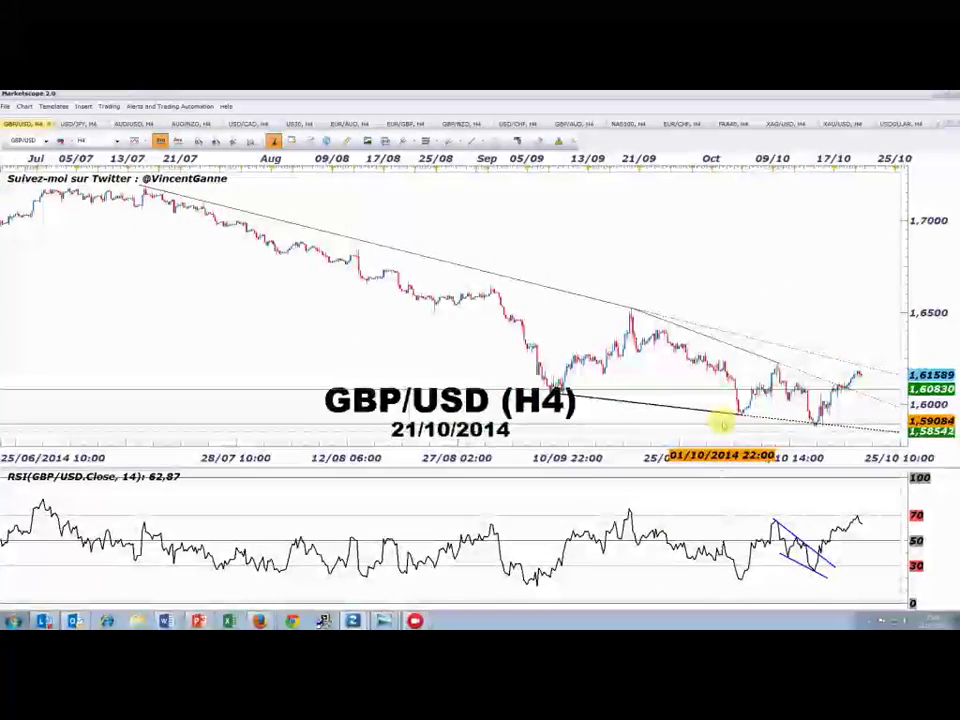
{"action": "scroll", "coordinate": [781, 428], "scroll_direction": "up", "scroll_amount": 4}
{"action": "scroll", "coordinate": [781, 436], "scroll_direction": "up", "scroll_amount": 1}
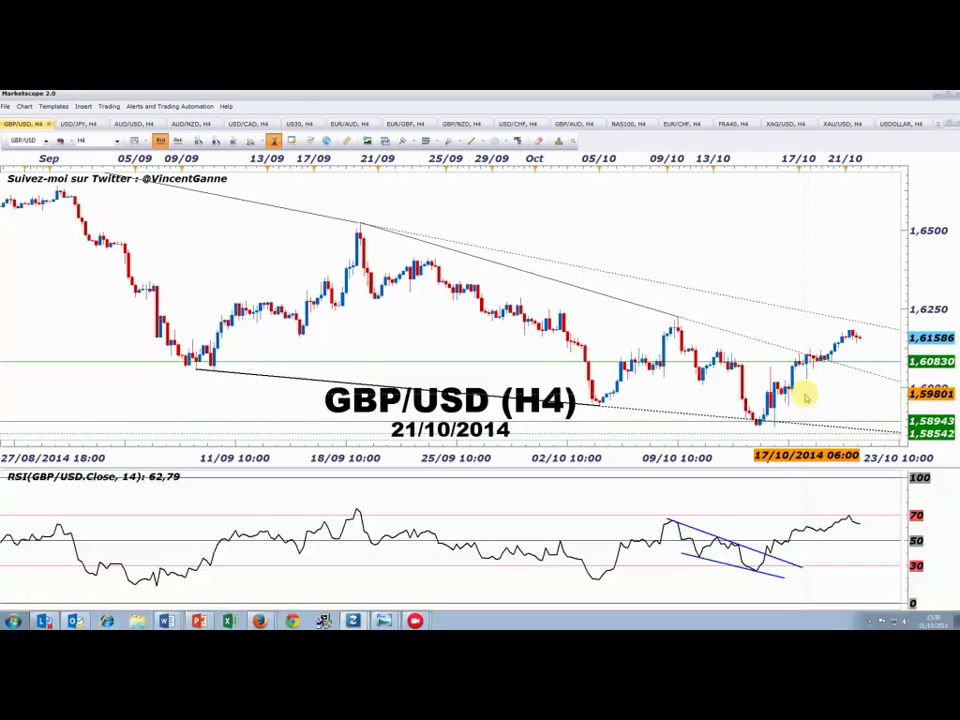
{"action": "scroll", "coordinate": [804, 394], "scroll_direction": "down", "scroll_amount": 2}
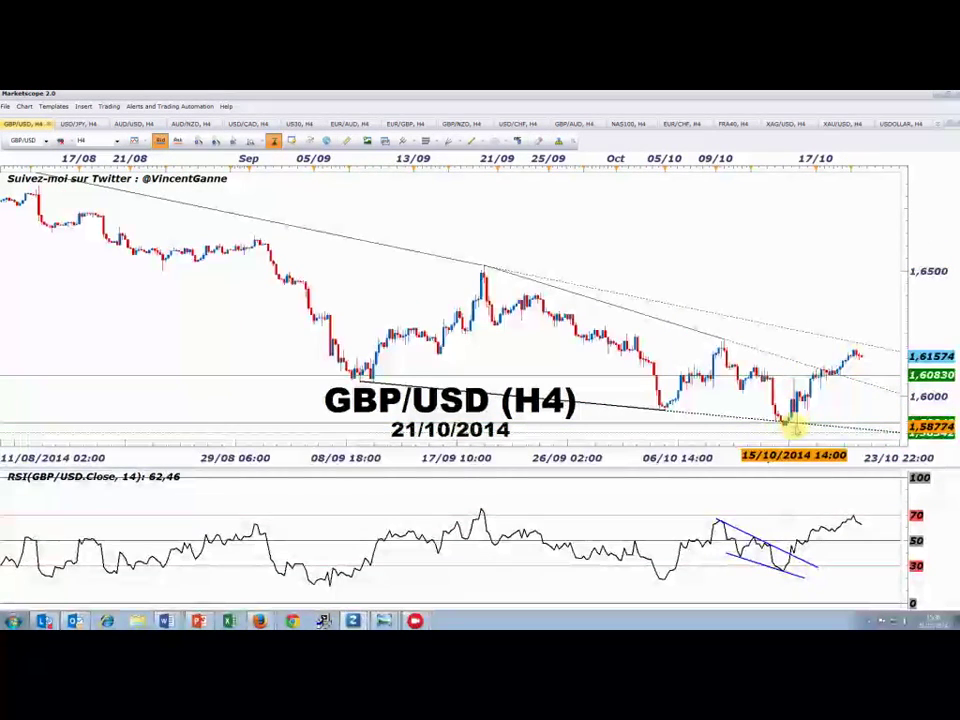
{"action": "scroll", "coordinate": [842, 343], "scroll_direction": "up", "scroll_amount": 2}
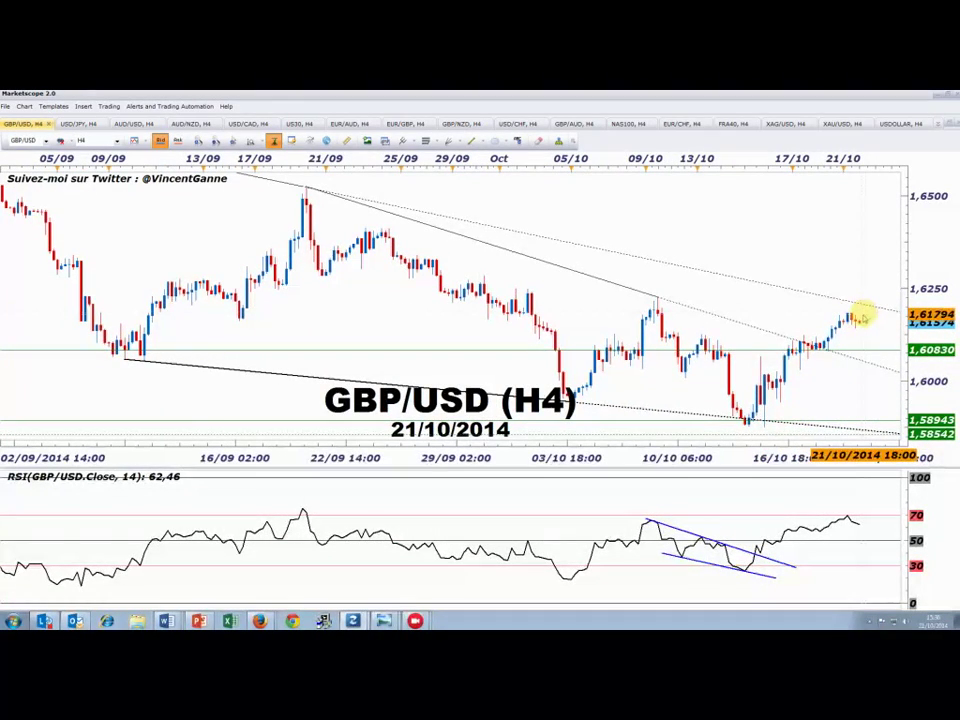
- Compare GBP/USD's latest price and RSI with the upper descending line from the 15/07/2014 high and the 1,60830 level
{"action": "scroll", "coordinate": [805, 434], "scroll_direction": "down", "scroll_amount": 2}
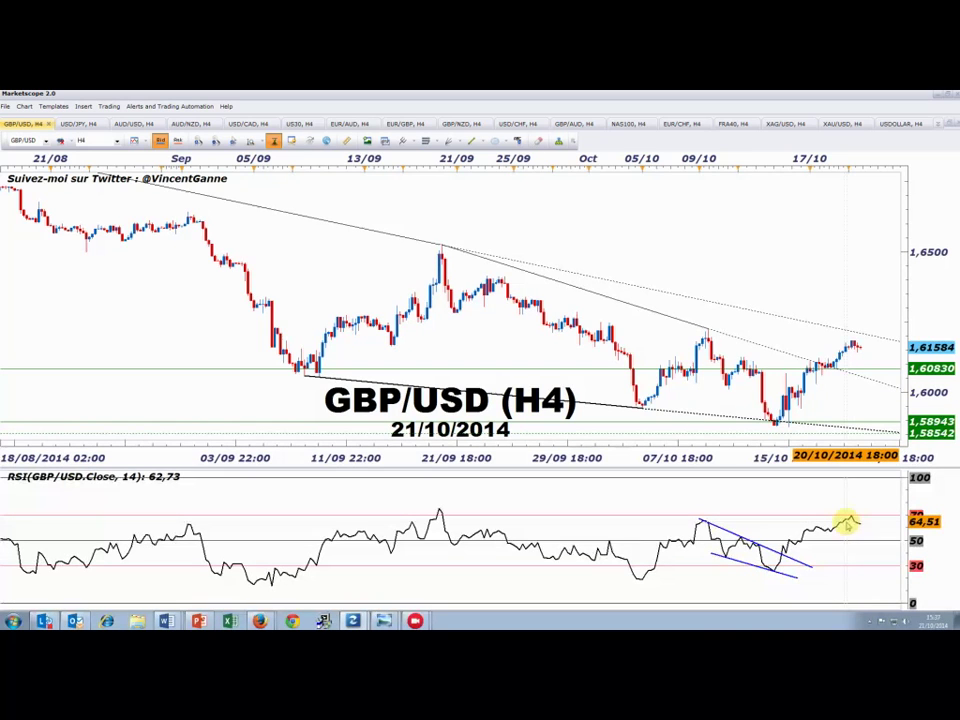
{"action": "scroll", "coordinate": [832, 456], "scroll_direction": "down", "scroll_amount": 4}
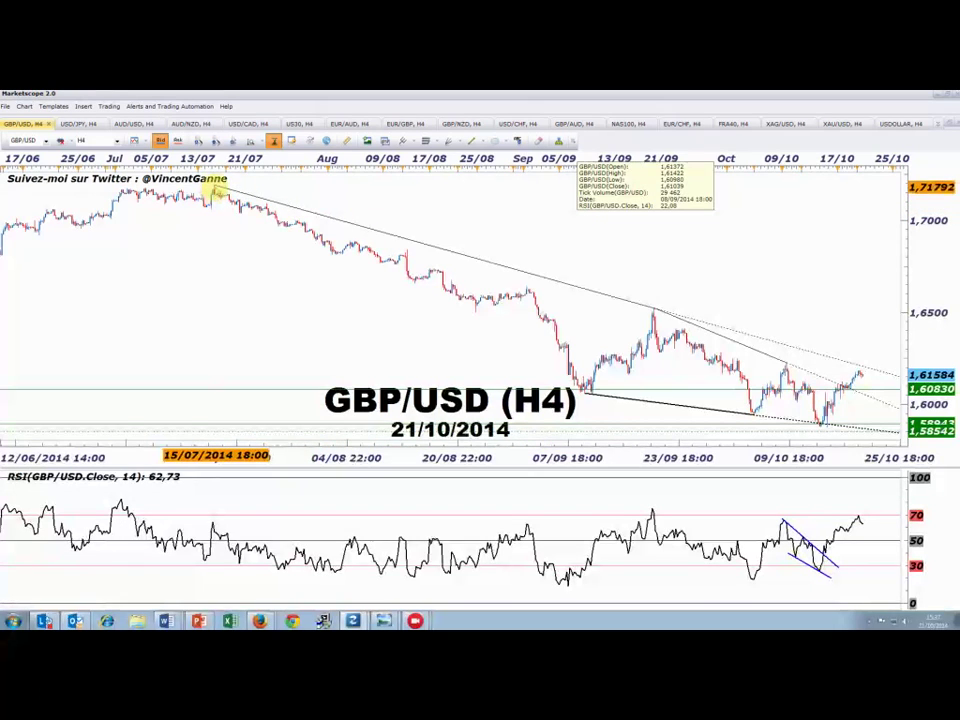
{"action": "scroll", "coordinate": [662, 330], "scroll_direction": "up", "scroll_amount": 10}
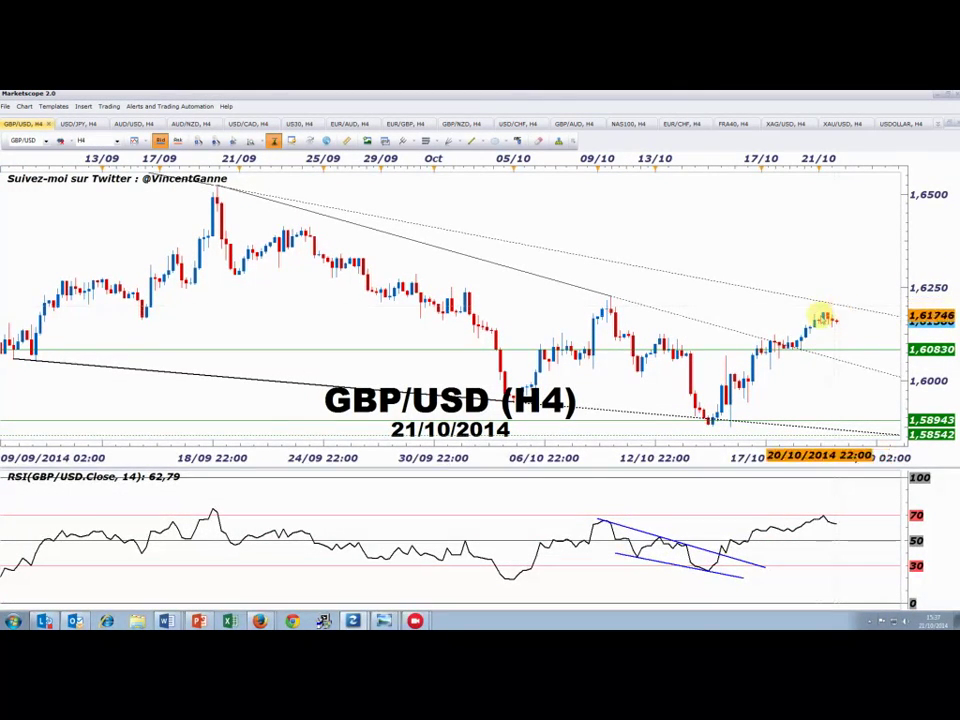
{"action": "scroll", "coordinate": [681, 398], "scroll_direction": "down", "scroll_amount": 3}
{"action": "scroll", "coordinate": [683, 402], "scroll_direction": "up", "scroll_amount": 3}
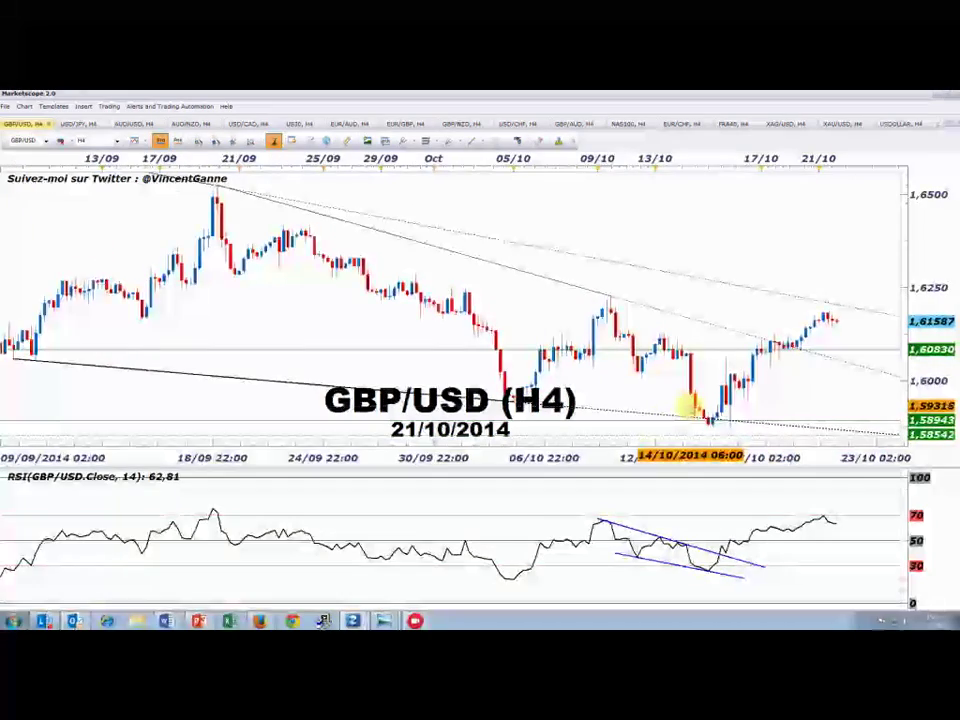
{"action": "scroll", "coordinate": [686, 408], "scroll_direction": "down", "scroll_amount": 3}
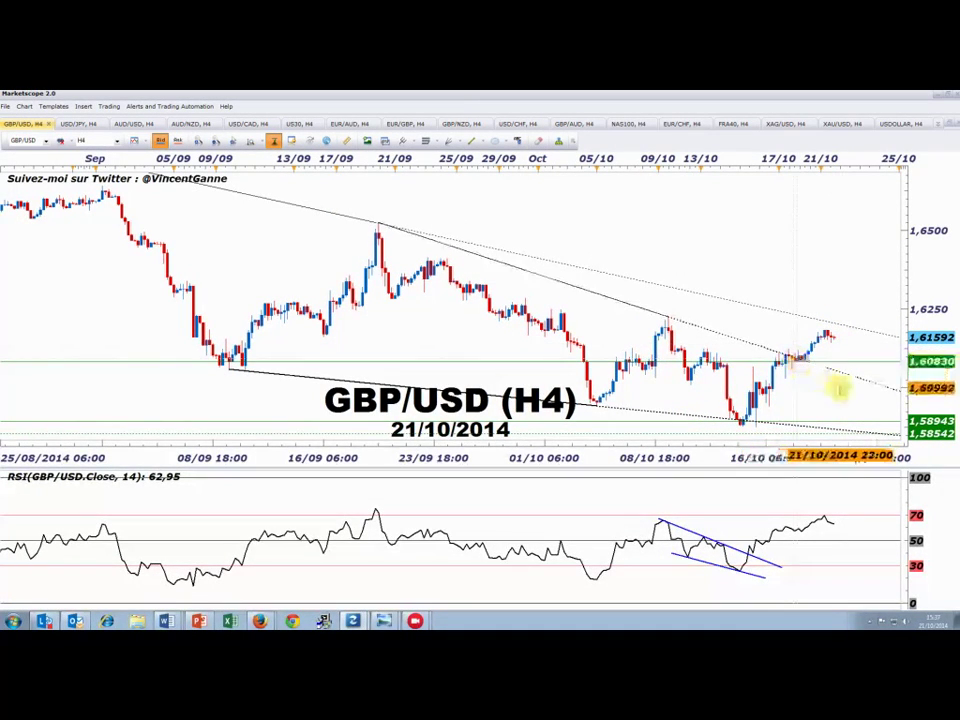
{"action": "scroll", "coordinate": [837, 388], "scroll_direction": "up", "scroll_amount": 3}
{"action": "scroll", "coordinate": [816, 397], "scroll_direction": "down", "scroll_amount": 3}
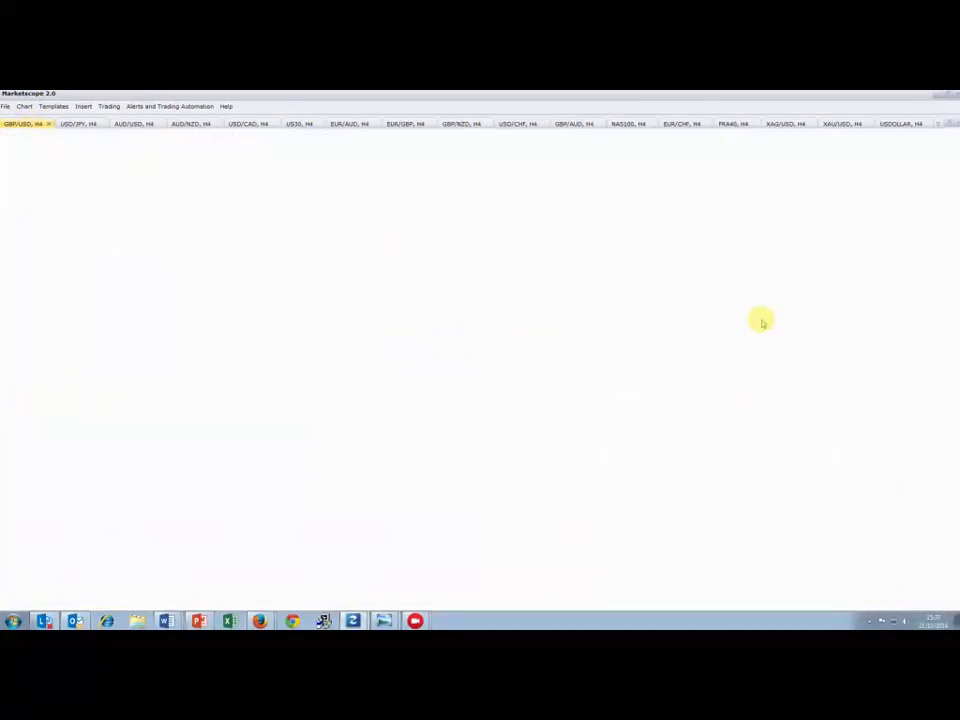
- Return to the three-pane layout and open the EUR/AUD H4 chart in place of GBP/USD
{"action": "scroll", "coordinate": [230, 527], "scroll_direction": "up", "scroll_amount": 3}
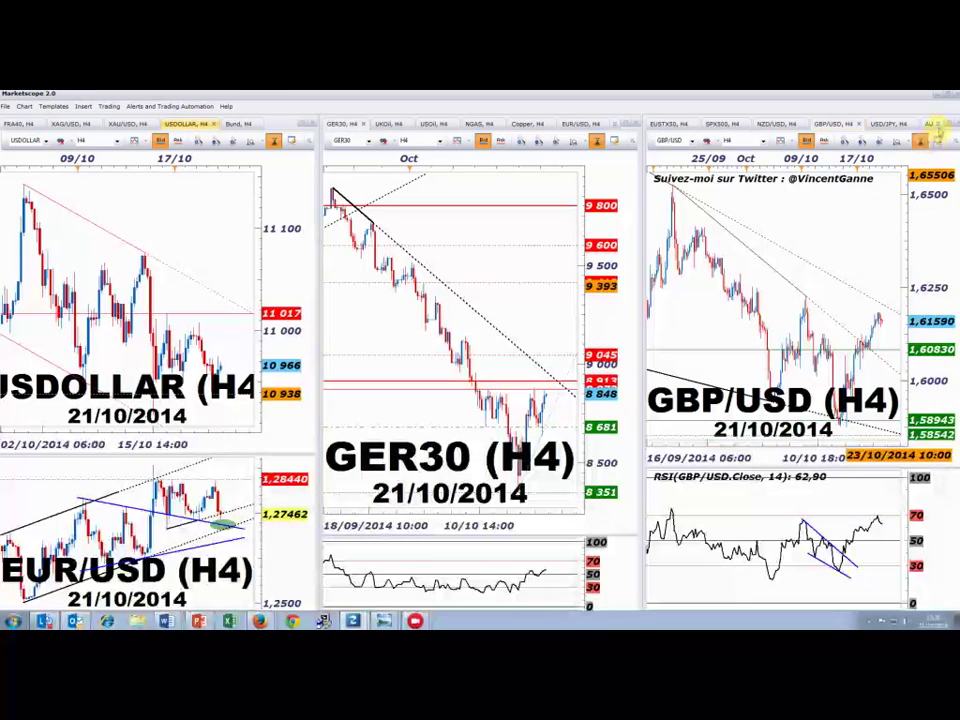
{"action": "left_click", "coordinate": [938, 122]}
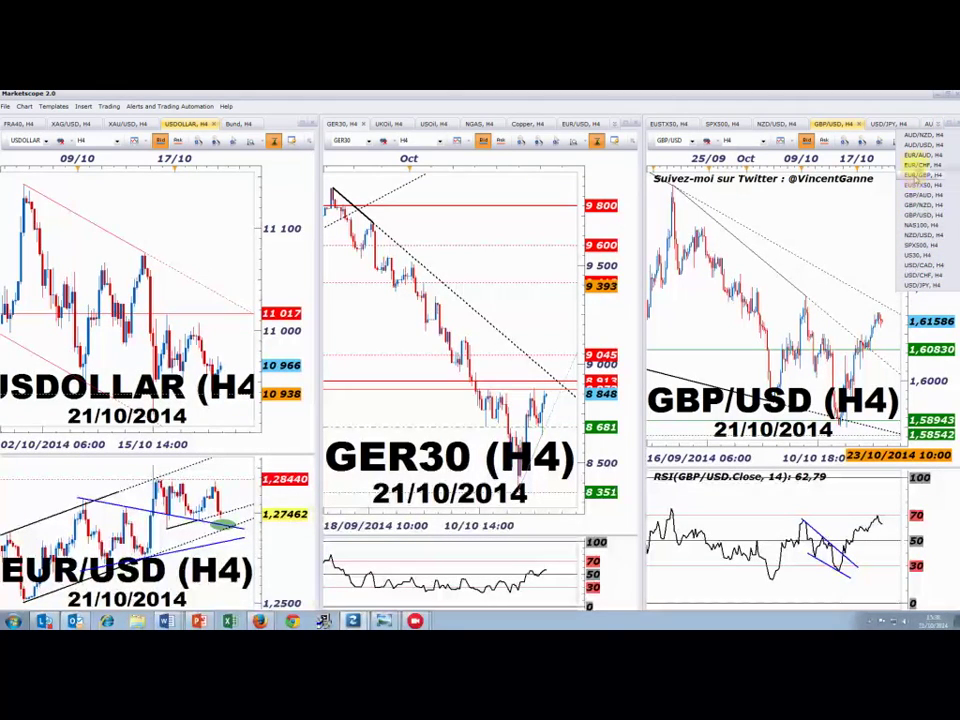
{"action": "left_click", "coordinate": [918, 155]}
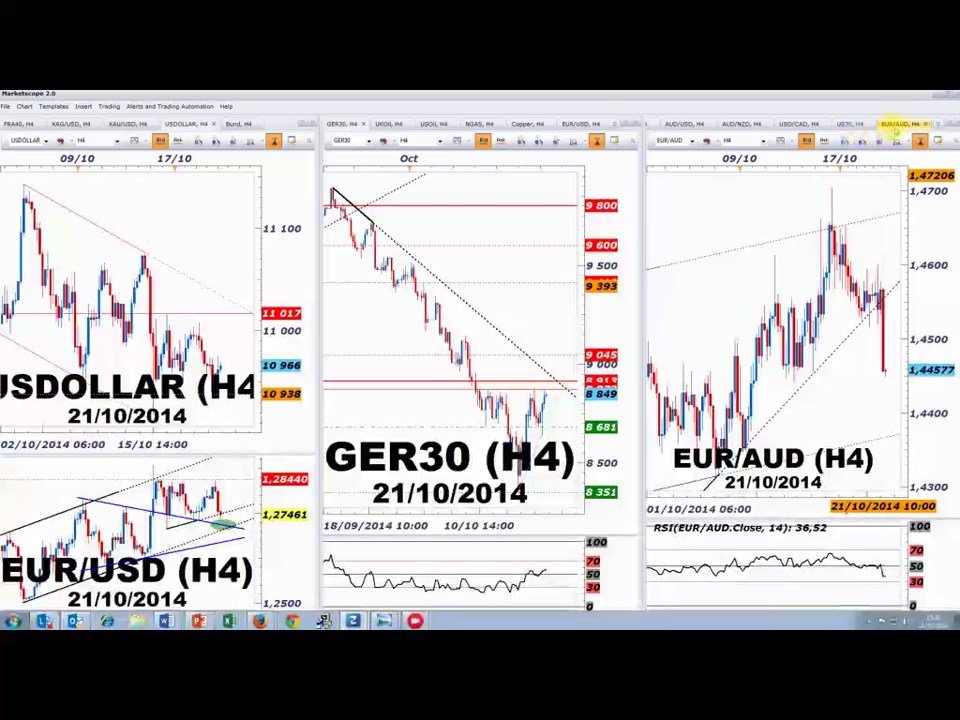
- Open the EUR/AUD H4 chart full-window and examine the latest price against the steep rising trend line and the channel
{"action": "double_click", "coordinate": [897, 125]}
{"action": "scroll", "coordinate": [656, 384], "scroll_direction": "down", "scroll_amount": 5}
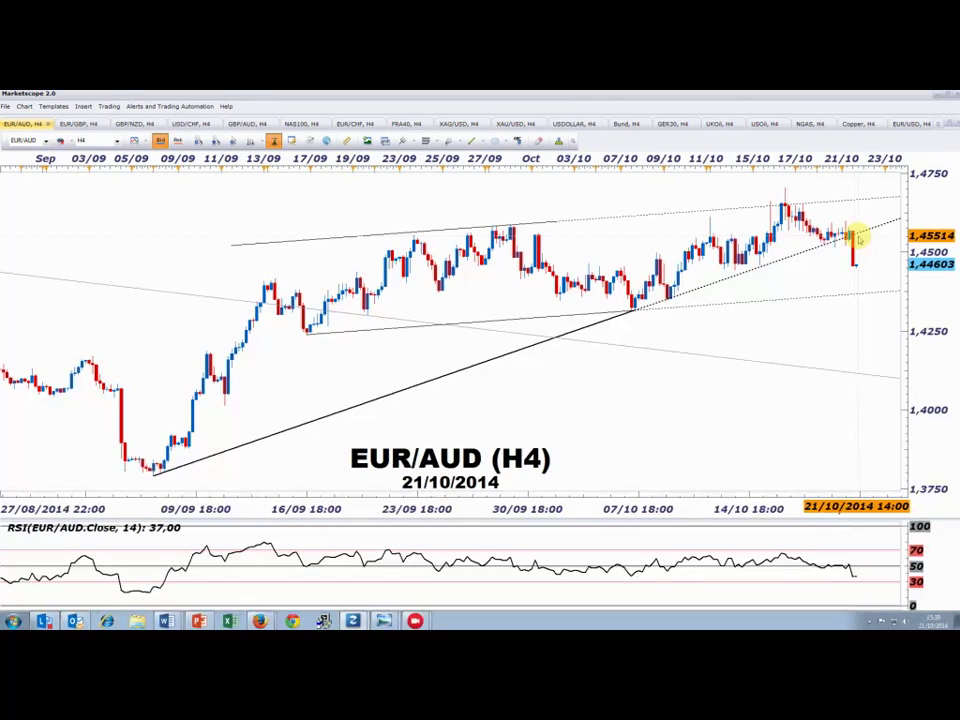
{"action": "scroll", "coordinate": [640, 440], "scroll_direction": "down", "scroll_amount": 2}
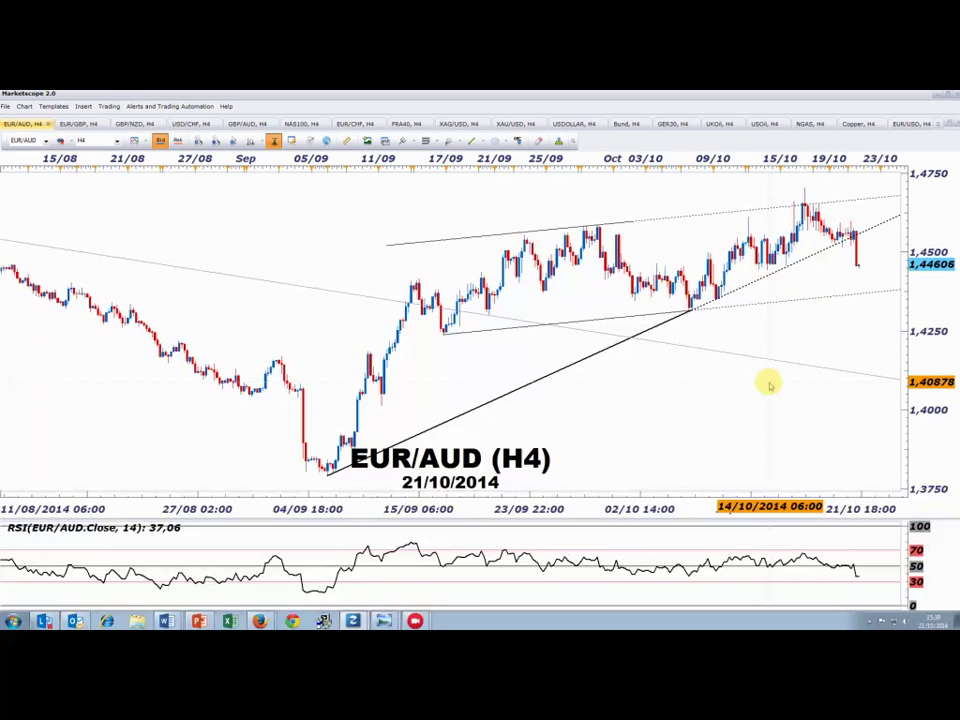
{"action": "scroll", "coordinate": [768, 390], "scroll_direction": "down", "scroll_amount": 2}
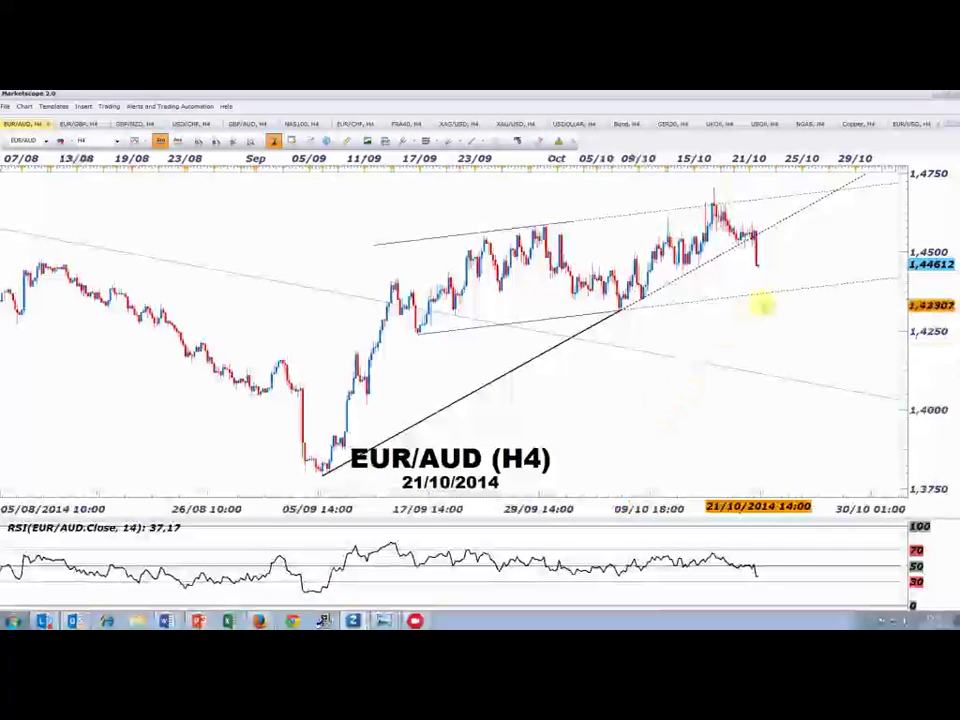
- Thicken the lower rising support line through the mid-September and early October lows on the EUR/AUD chart
{"action": "double_click", "coordinate": [480, 328]}
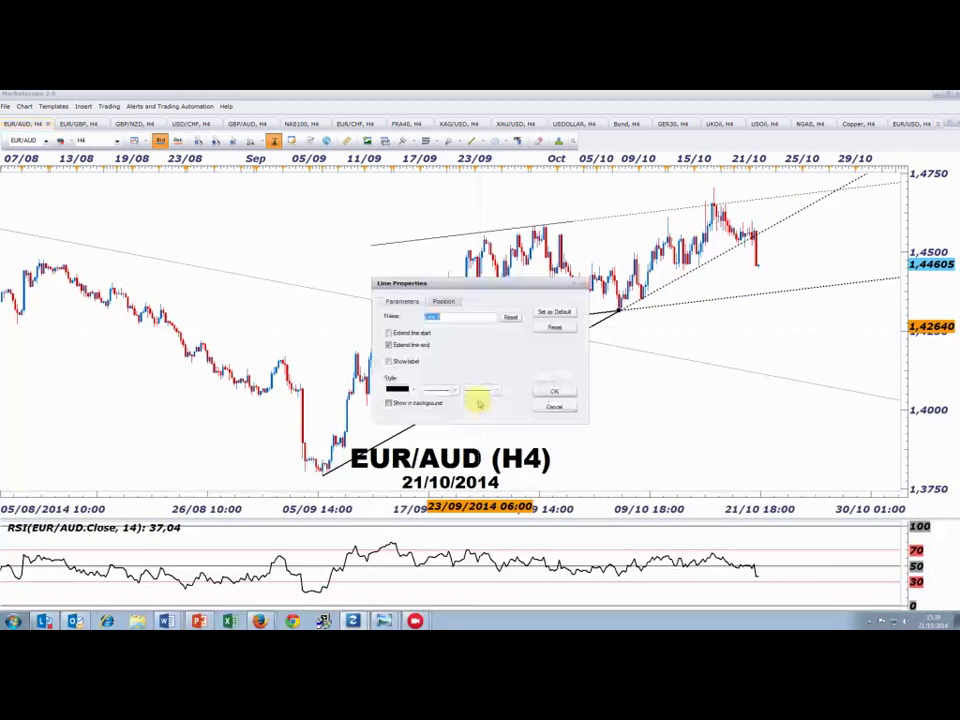
{"action": "left_click", "coordinate": [408, 390]}
{"action": "left_click", "coordinate": [489, 390]}
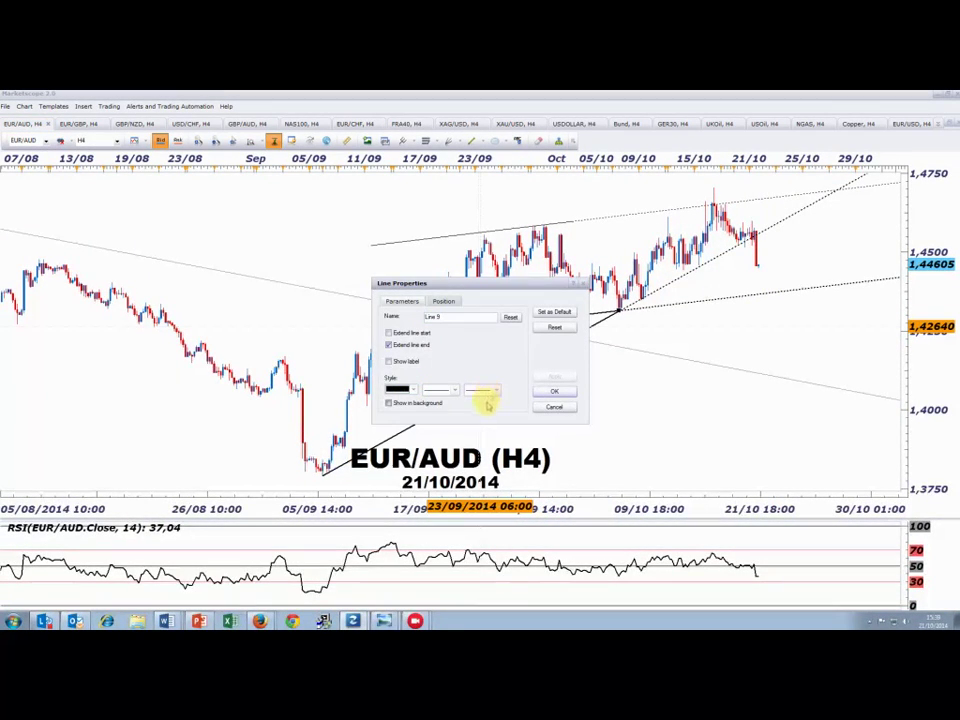
{"action": "left_click", "coordinate": [489, 392]}
{"action": "left_click", "coordinate": [484, 412]}
{"action": "left_click", "coordinate": [554, 391]}
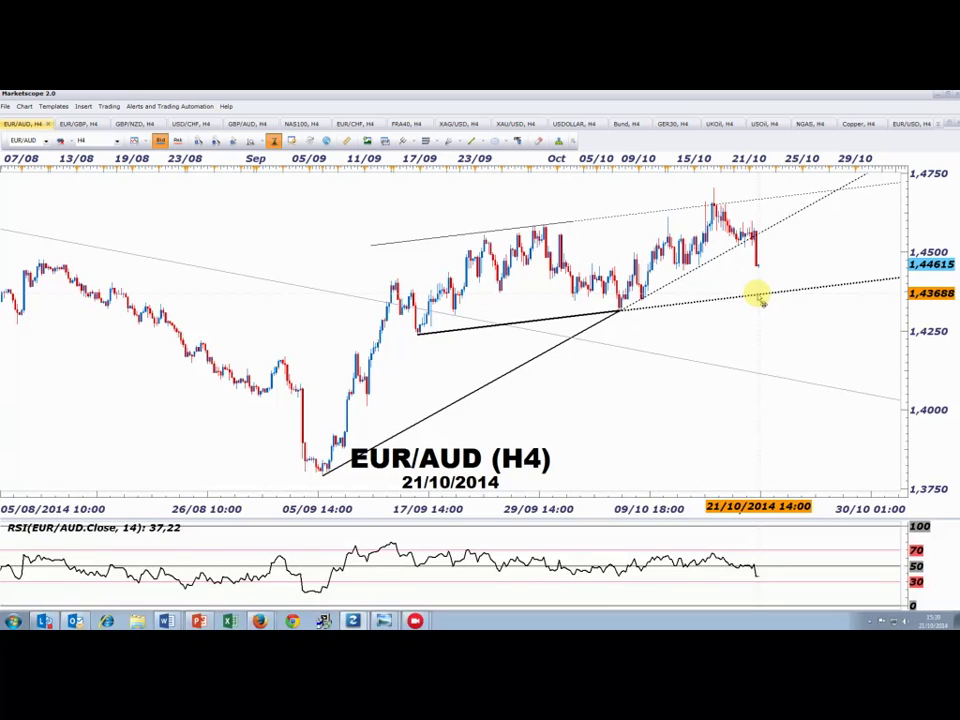
- Thicken the upper rising resistance line over the September highs on the EUR/AUD chart
{"action": "scroll", "coordinate": [760, 295], "scroll_direction": "down", "scroll_amount": 2}
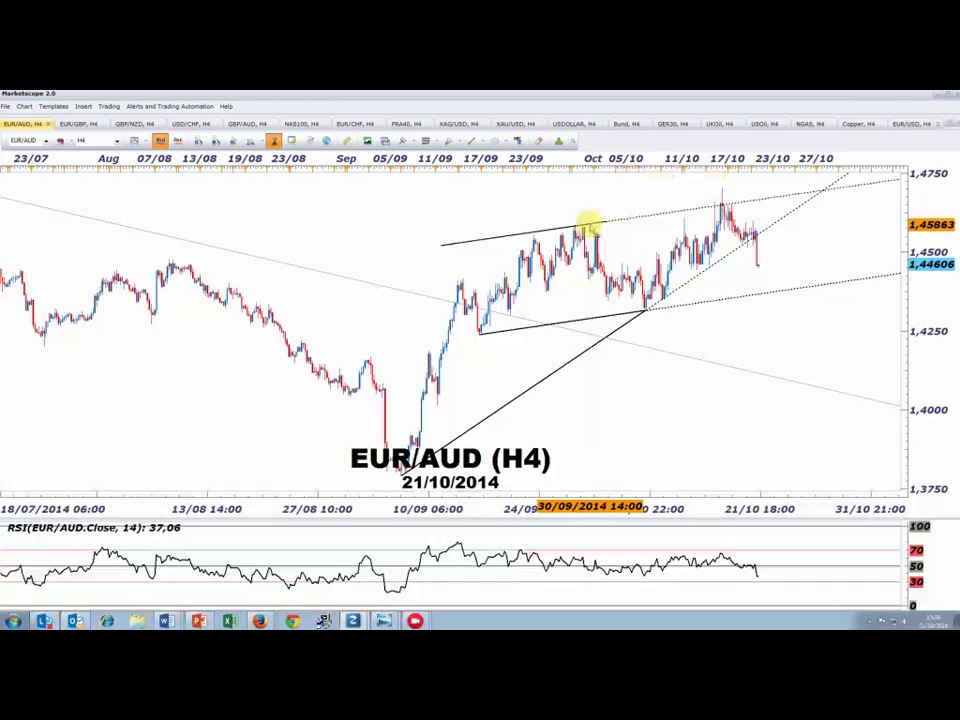
{"action": "double_click", "coordinate": [588, 222]}
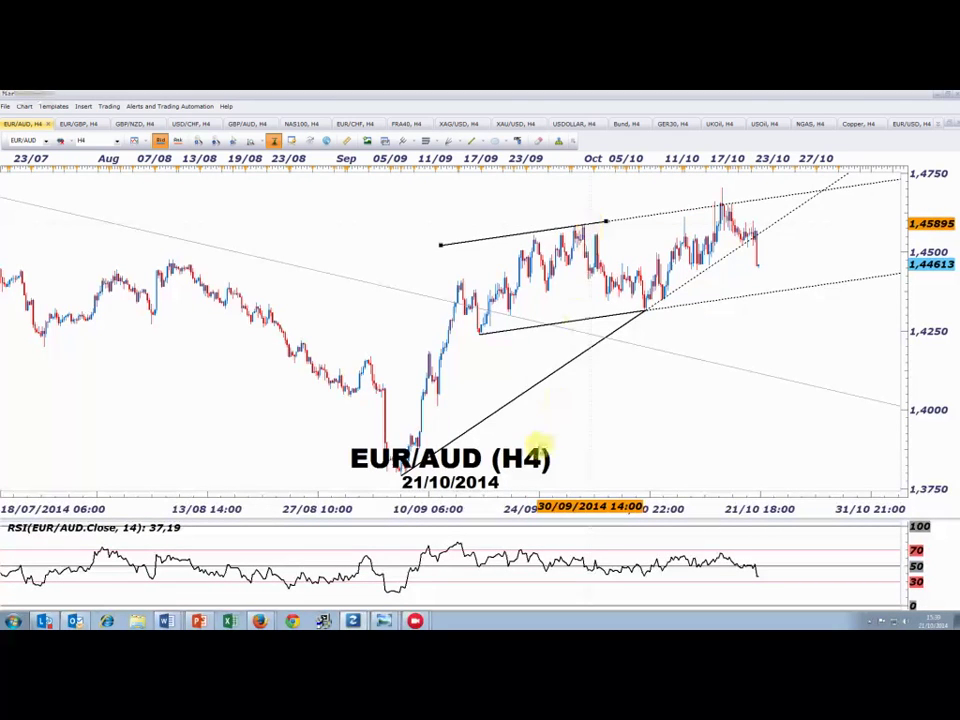
{"action": "left_click", "coordinate": [483, 396]}
{"action": "left_click", "coordinate": [480, 409]}
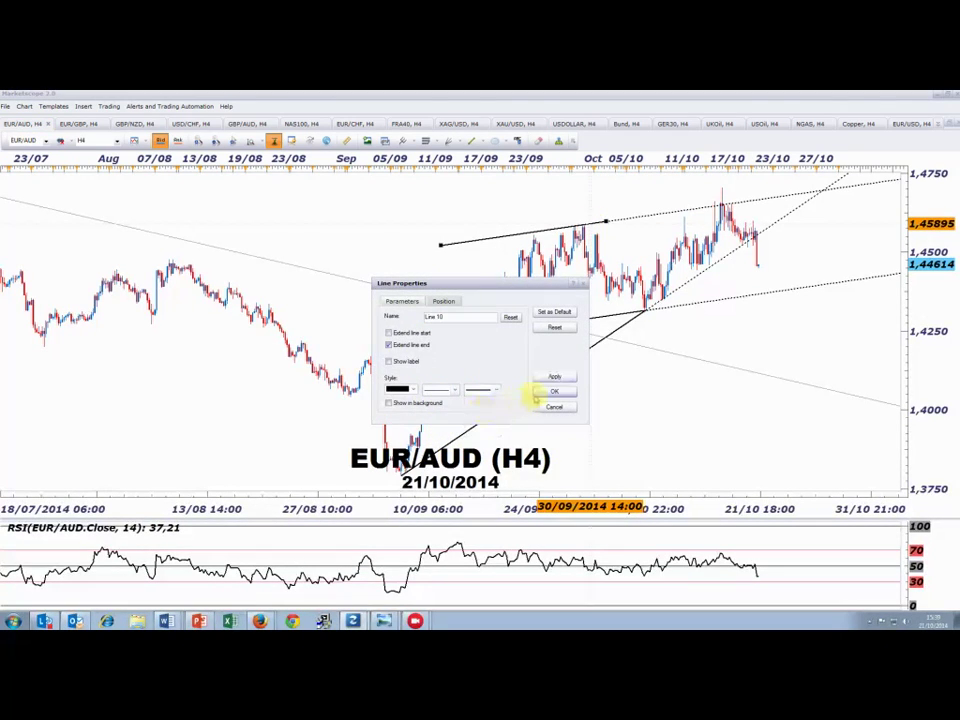
{"action": "left_click", "coordinate": [554, 391]}
- Examine the EUR/AUD price history since summer against both rising channel lines and the steeper line from the September low
{"action": "scroll", "coordinate": [677, 461], "scroll_direction": "down", "scroll_amount": 1}
{"action": "scroll", "coordinate": [630, 440], "scroll_direction": "up", "scroll_amount": 1}
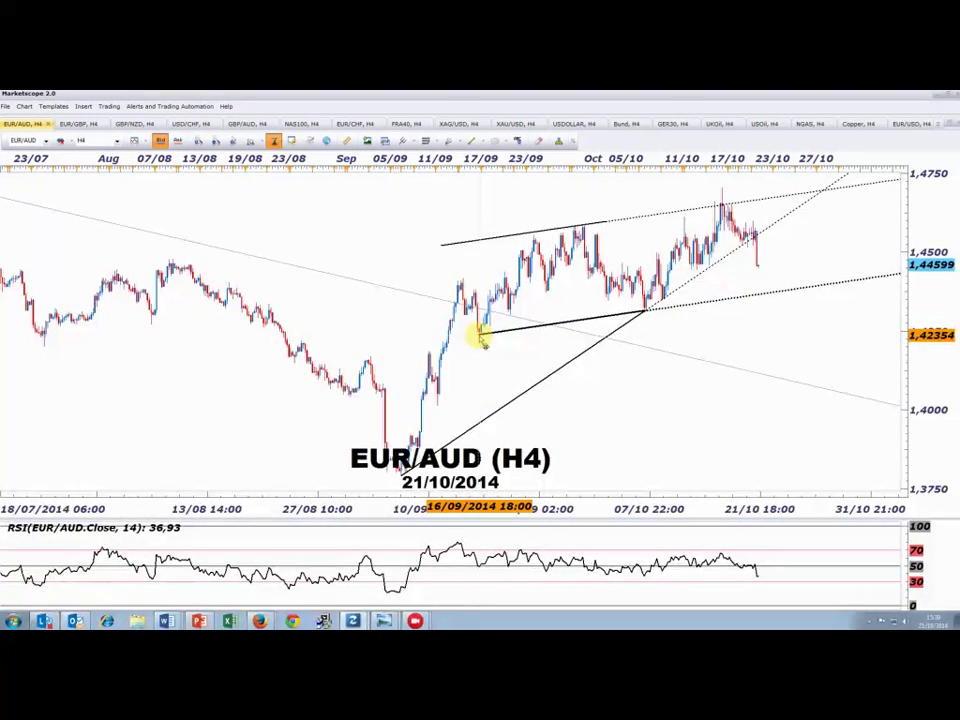
{"action": "left_click_drag", "start_coordinate": [489, 339], "coordinate": [548, 494]}
{"action": "scroll", "coordinate": [546, 289], "scroll_direction": "down", "scroll_amount": 1}
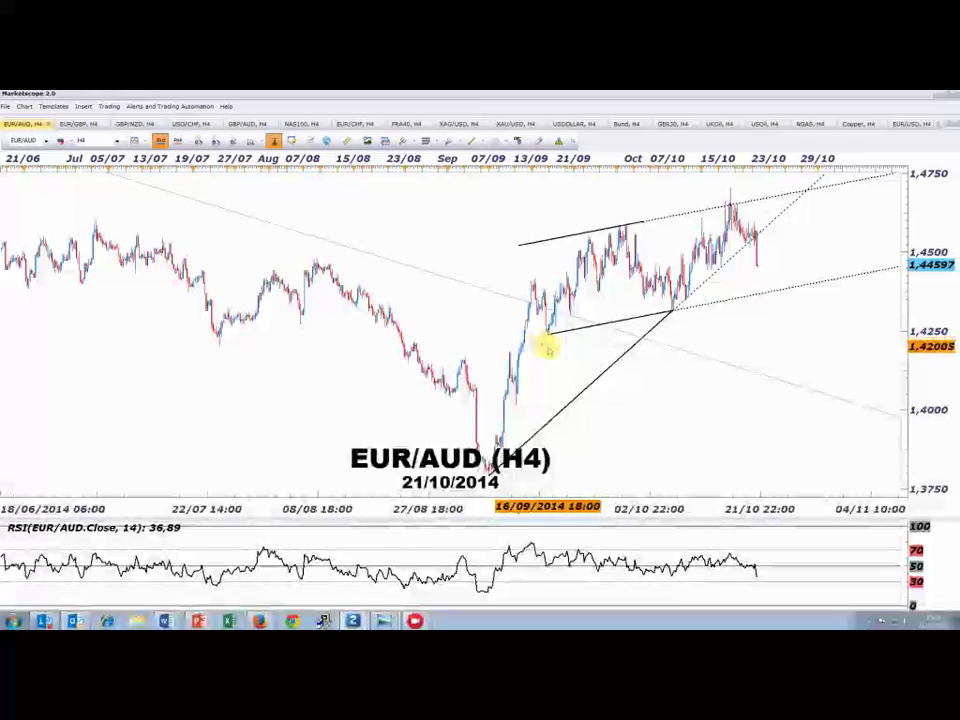
{"action": "scroll", "coordinate": [551, 347], "scroll_direction": "up", "scroll_amount": 1}
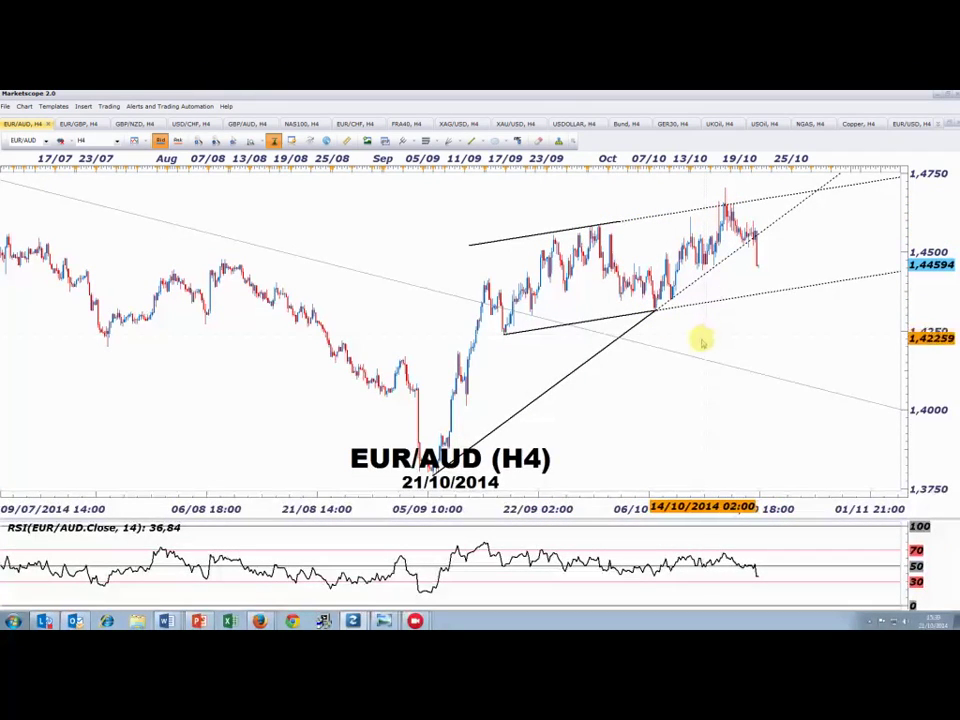
{"action": "scroll", "coordinate": [702, 342], "scroll_direction": "down", "scroll_amount": 3}
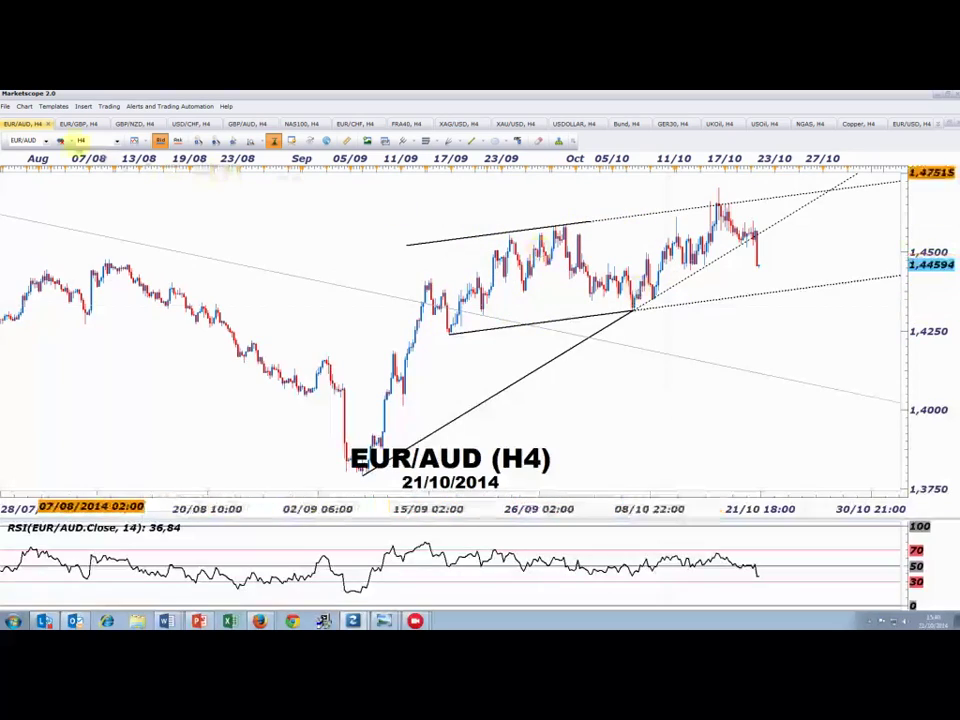
- Return to the three-pane layout and open the GBP/AUD H4 chart full-window in place of EUR/AUD
{"action": "double_click", "coordinate": [16, 123]}
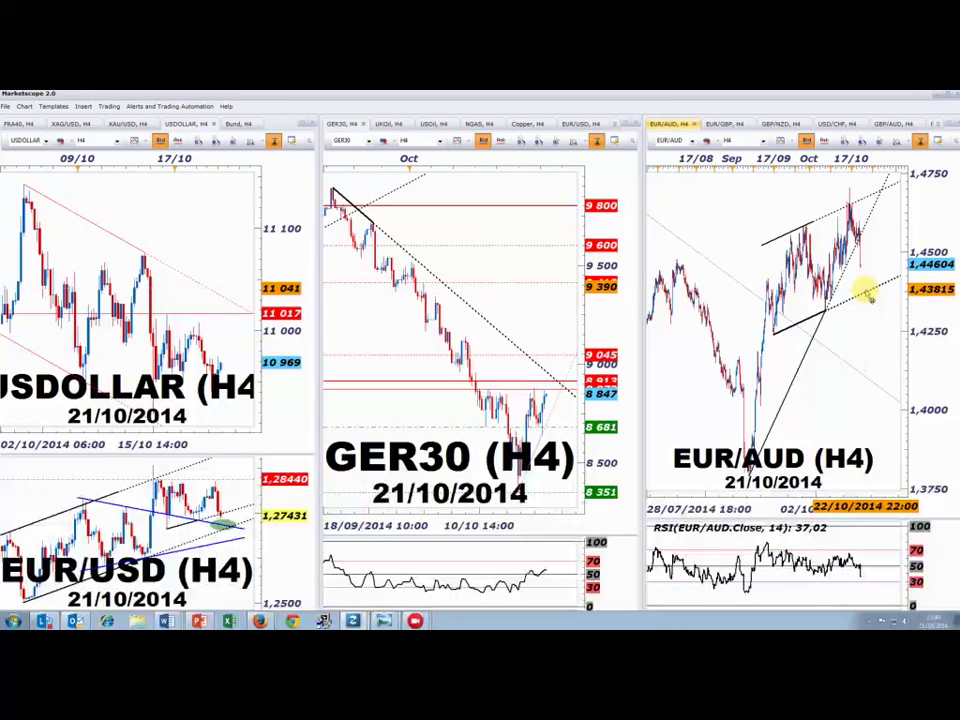
{"action": "left_click", "coordinate": [938, 125]}
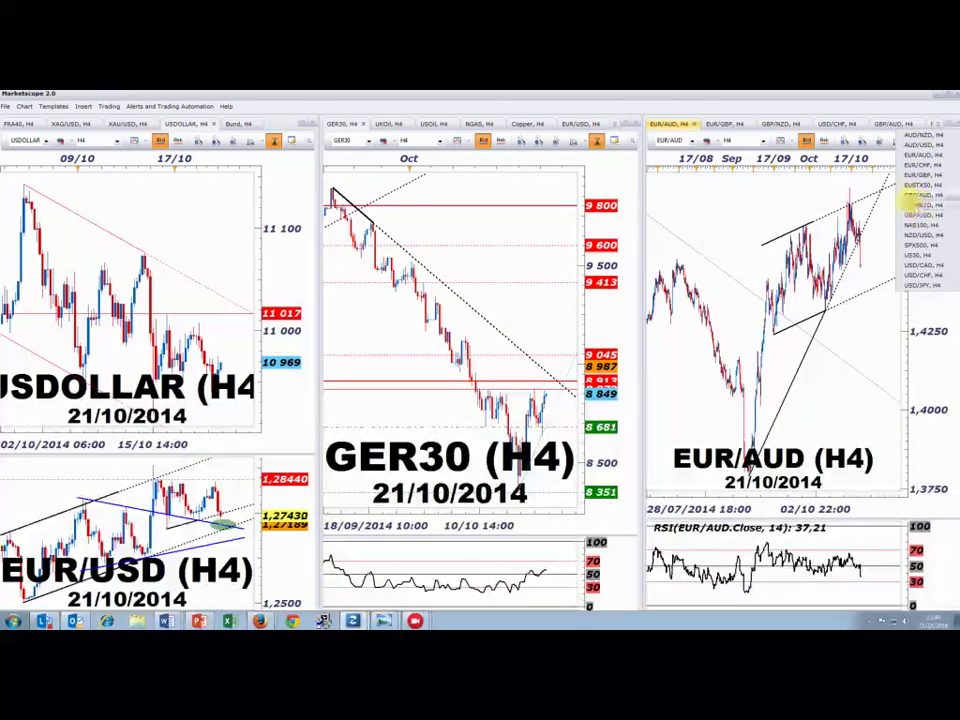
{"action": "left_click", "coordinate": [916, 195]}
{"action": "scroll", "coordinate": [812, 320], "scroll_direction": "up", "scroll_amount": 3}
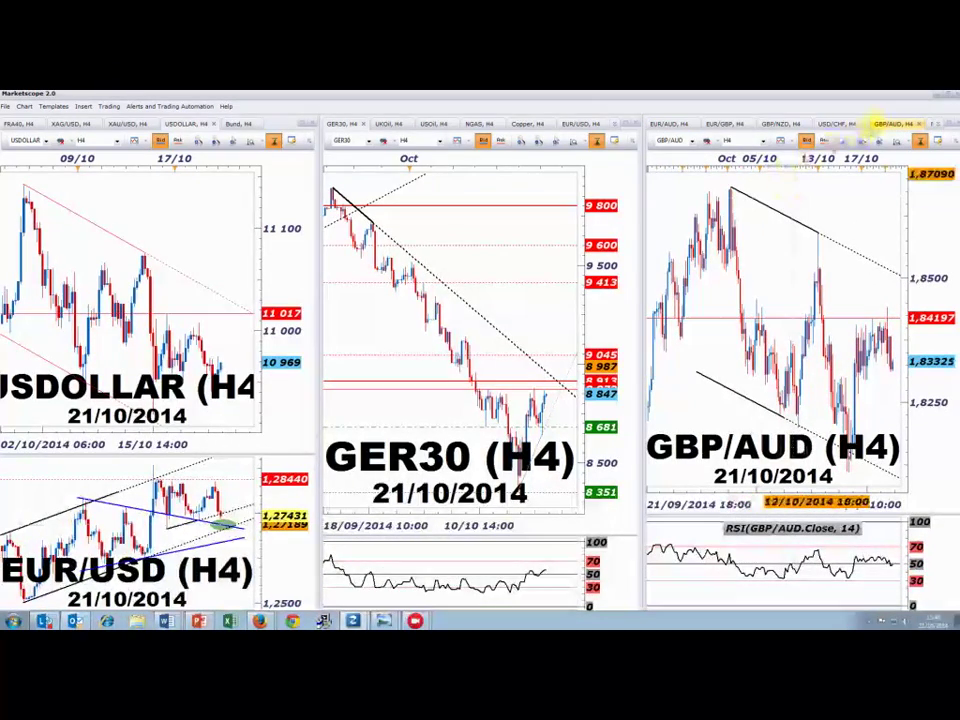
{"action": "double_click", "coordinate": [884, 123]}
- Examine the descending GBP/AUD channel from the early October high and the latest price beneath the 1,84197 level
{"action": "scroll", "coordinate": [610, 350], "scroll_direction": "up", "scroll_amount": 5}
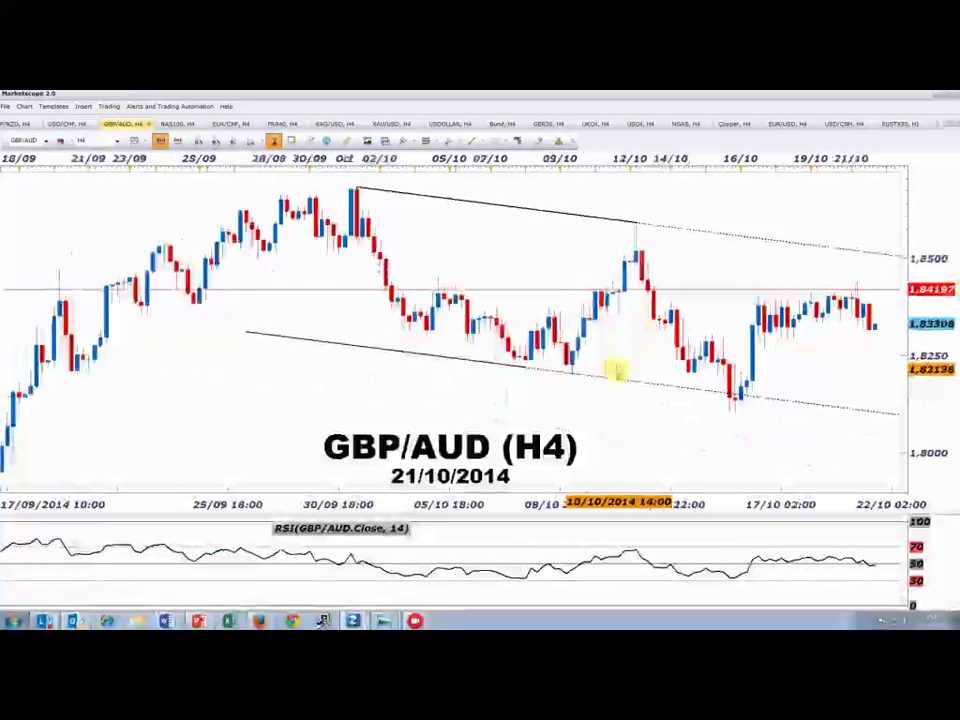
{"action": "scroll", "coordinate": [655, 397], "scroll_direction": "down", "scroll_amount": 4}
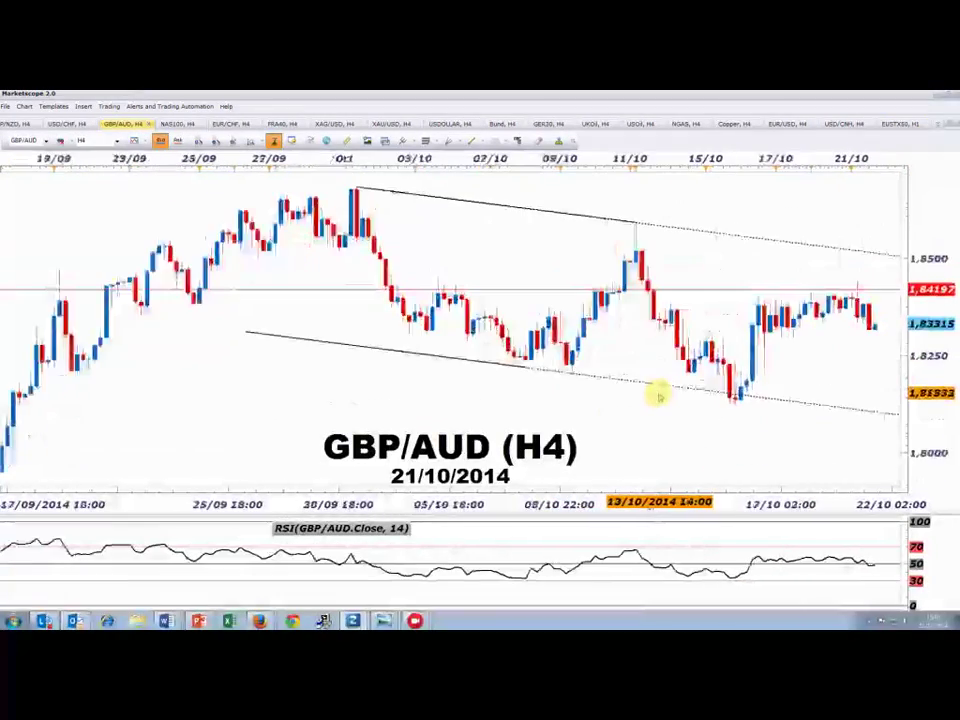
{"action": "scroll", "coordinate": [658, 404], "scroll_direction": "up", "scroll_amount": 1}
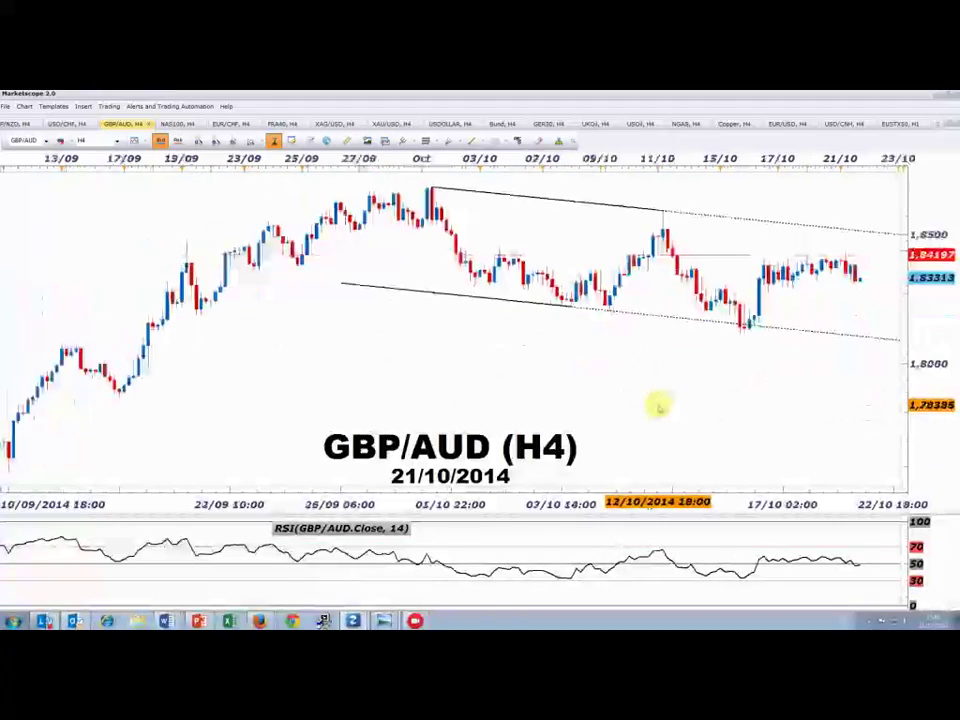
{"action": "scroll", "coordinate": [658, 404], "scroll_direction": "up", "scroll_amount": 2}
{"action": "left_click_drag", "start_coordinate": [784, 382], "coordinate": [655, 382]}
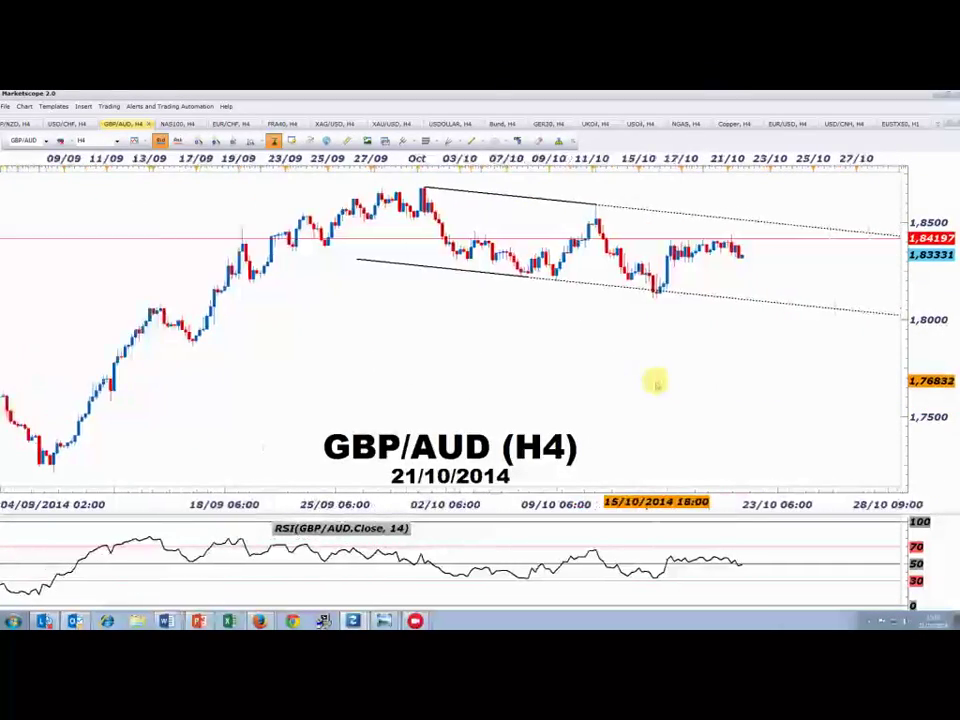
{"action": "scroll", "coordinate": [655, 382], "scroll_direction": "up", "scroll_amount": 1}
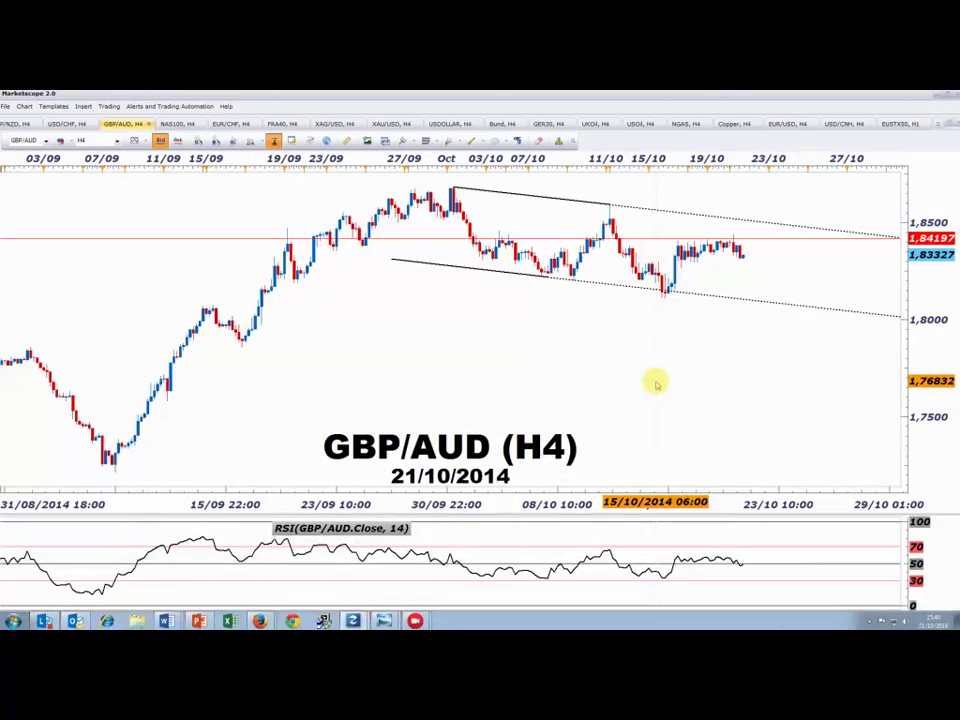
{"action": "scroll", "coordinate": [655, 383], "scroll_direction": "down", "scroll_amount": 1}
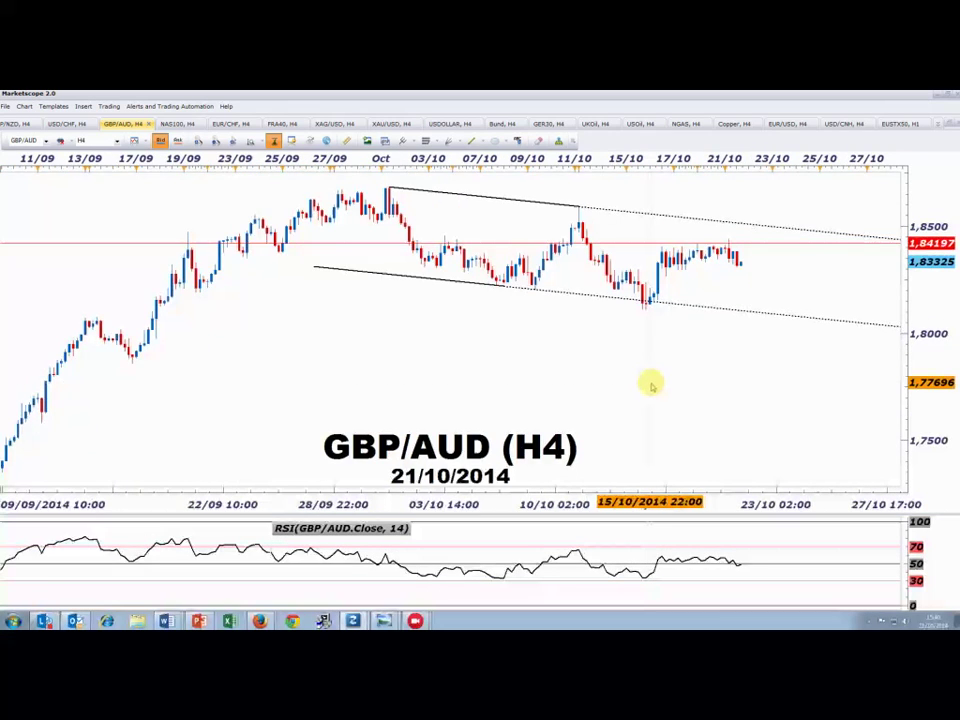
{"action": "scroll", "coordinate": [649, 384], "scroll_direction": "up", "scroll_amount": 1}
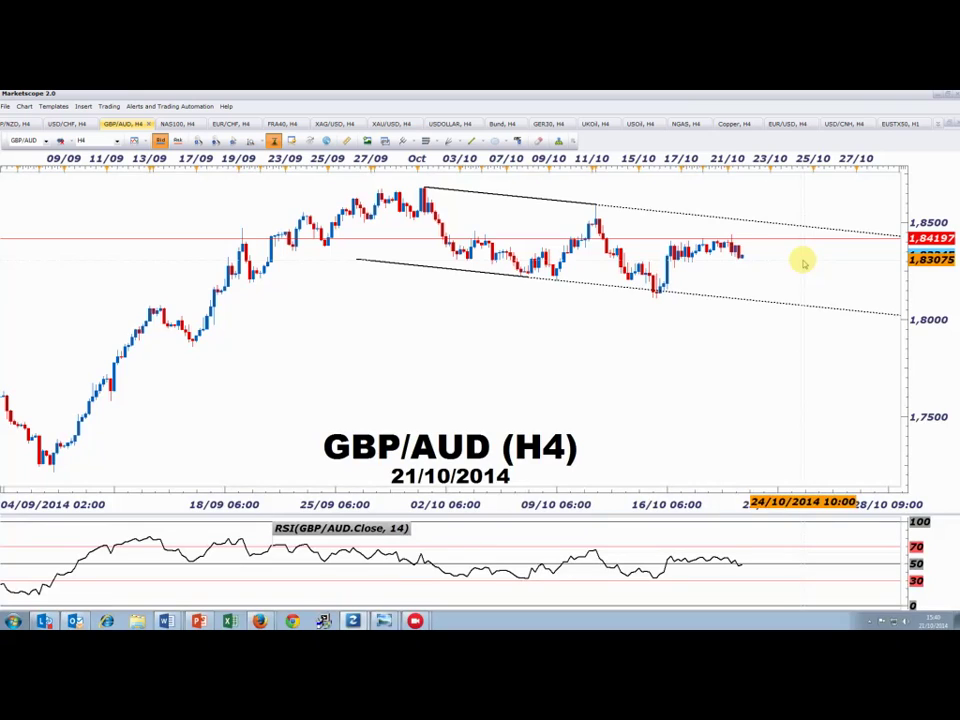
- Mark GBP/AUD's consolidation beneath 1,84197 since 16/10 with a rectangle down to about 1,8302, using a light blue border and background
{"action": "left_click", "coordinate": [514, 142]}
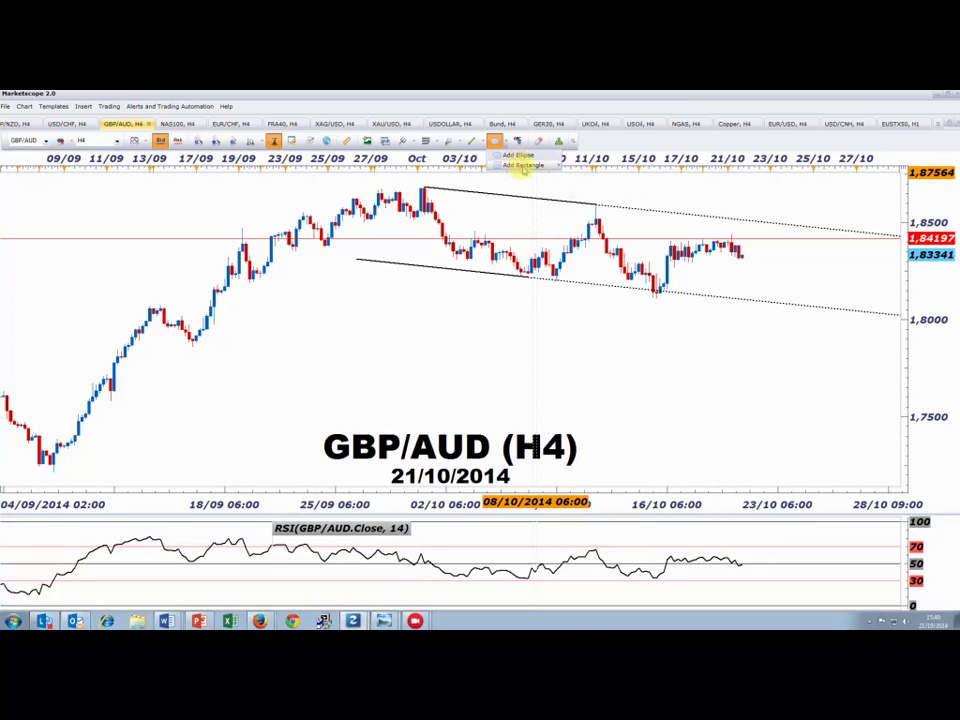
{"action": "mouse_move", "coordinate": [664, 241]}
{"action": "left_mouse_down"}
{"action": "mouse_move", "coordinate": [681, 254]}
{"action": "mouse_move", "coordinate": [763, 262]}
{"action": "left_mouse_up"}
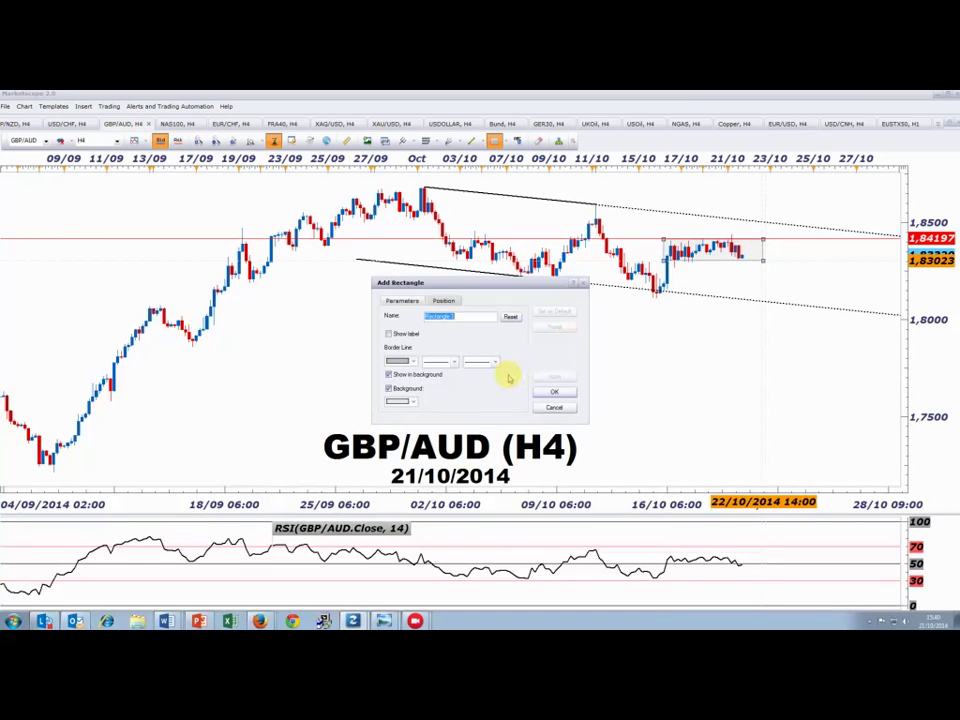
{"action": "left_click", "coordinate": [413, 362]}
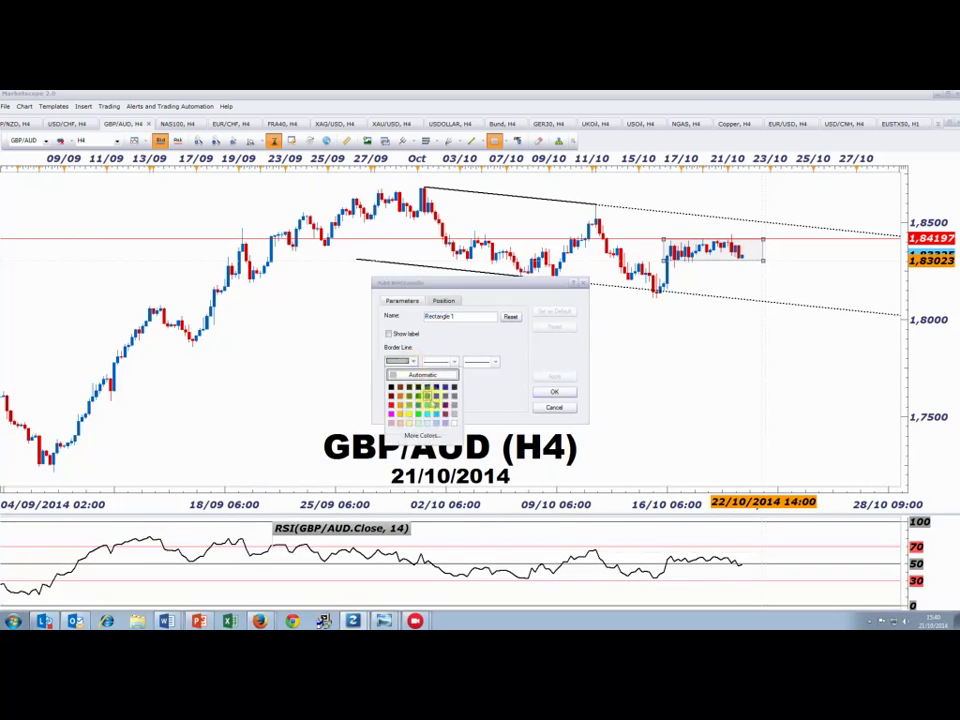
{"action": "left_click", "coordinate": [440, 420]}
{"action": "left_click", "coordinate": [413, 404]}
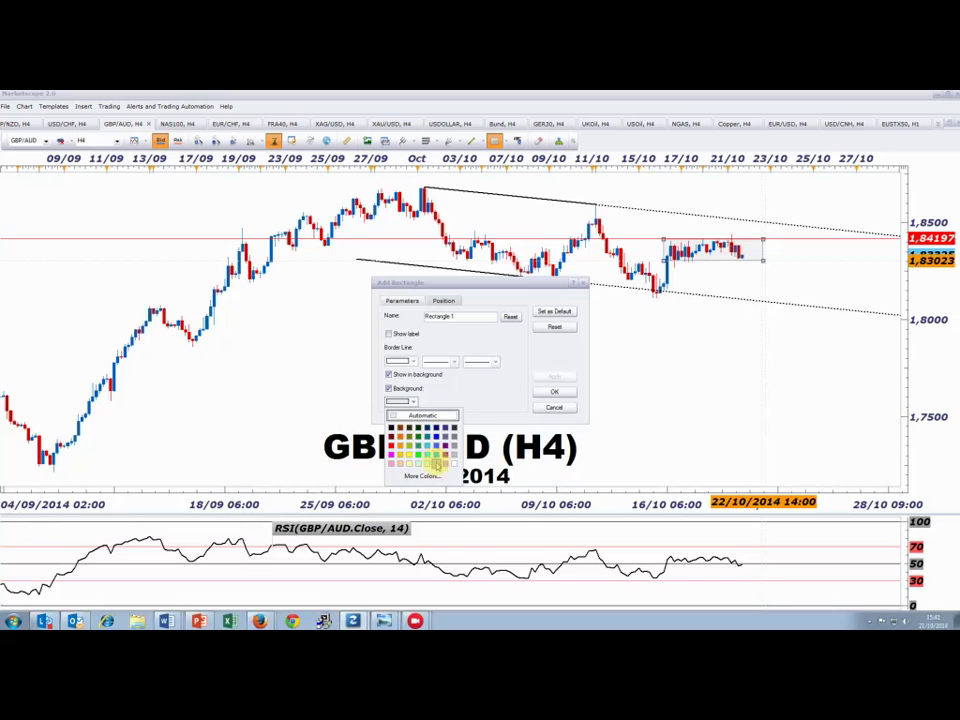
{"action": "left_click", "coordinate": [431, 450]}
{"action": "left_click", "coordinate": [554, 391]}
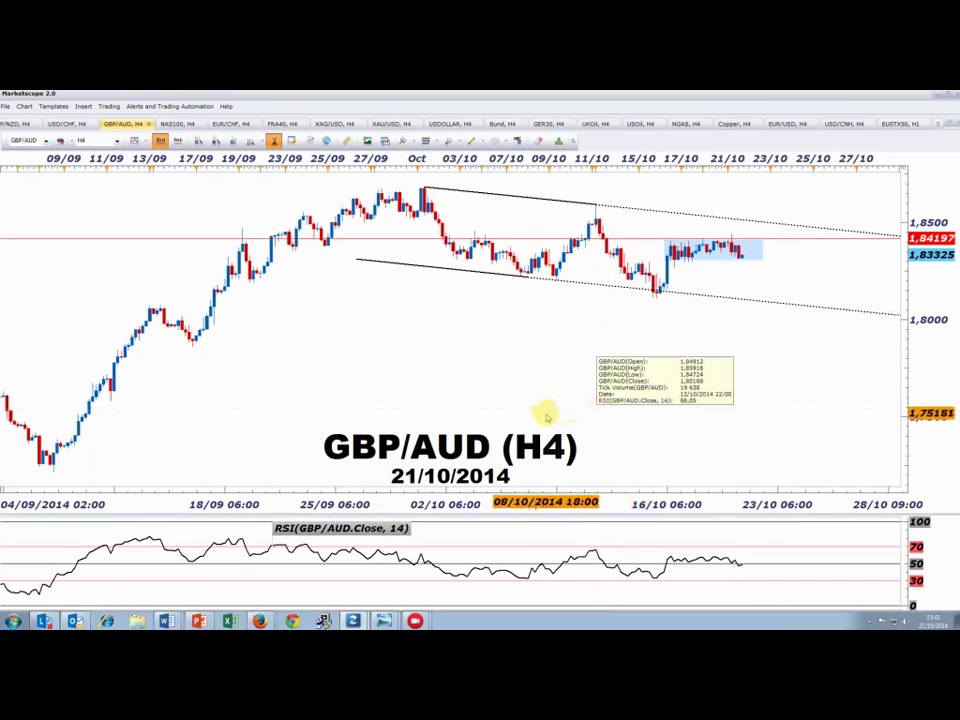
{"action": "scroll", "coordinate": [546, 411], "scroll_direction": "down", "scroll_amount": 2}
{"action": "scroll", "coordinate": [546, 416], "scroll_direction": "up", "scroll_amount": 1}
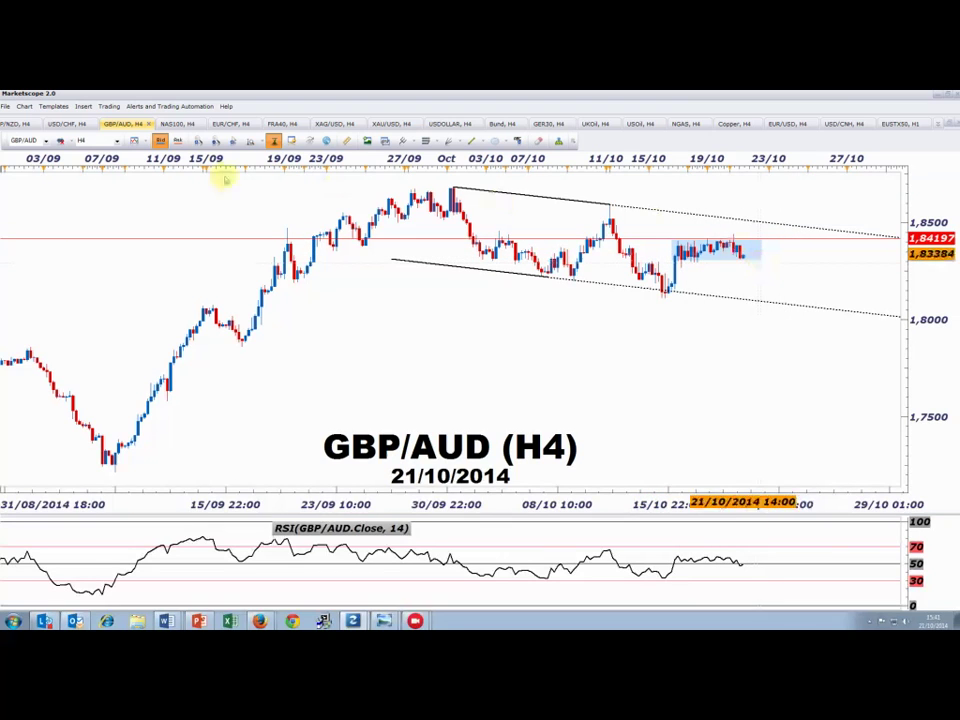
- Return to the three-pane layout and open the USDOLLAR and EUR/USD H4 charts full-window
{"action": "left_click", "coordinate": [124, 124]}
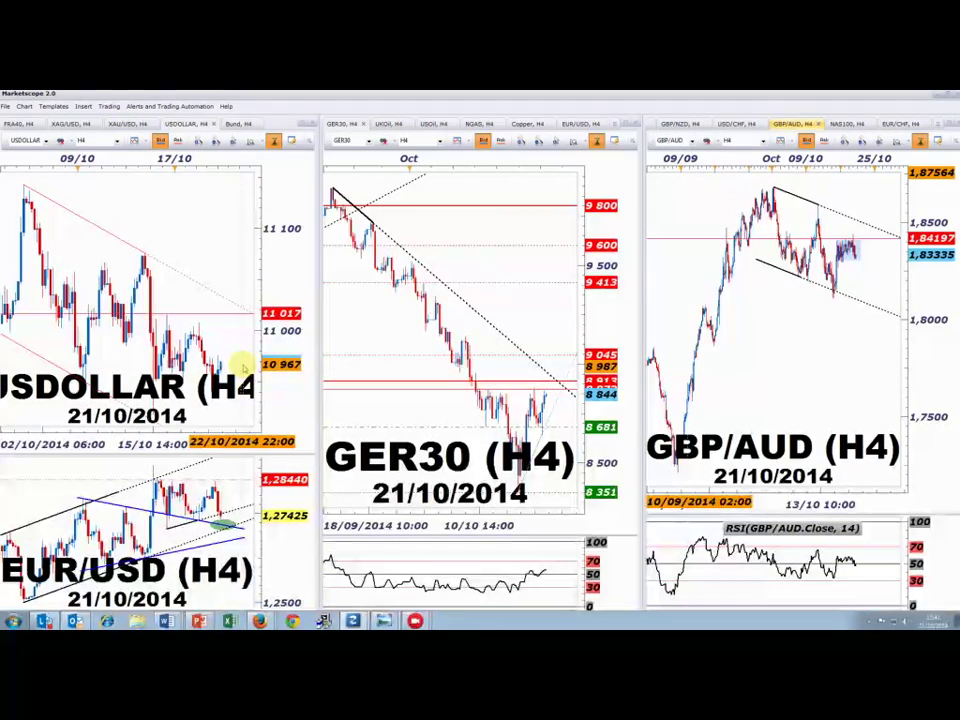
{"action": "double_click", "coordinate": [186, 124]}
{"action": "scroll", "coordinate": [437, 381], "scroll_direction": "down", "scroll_amount": 8}
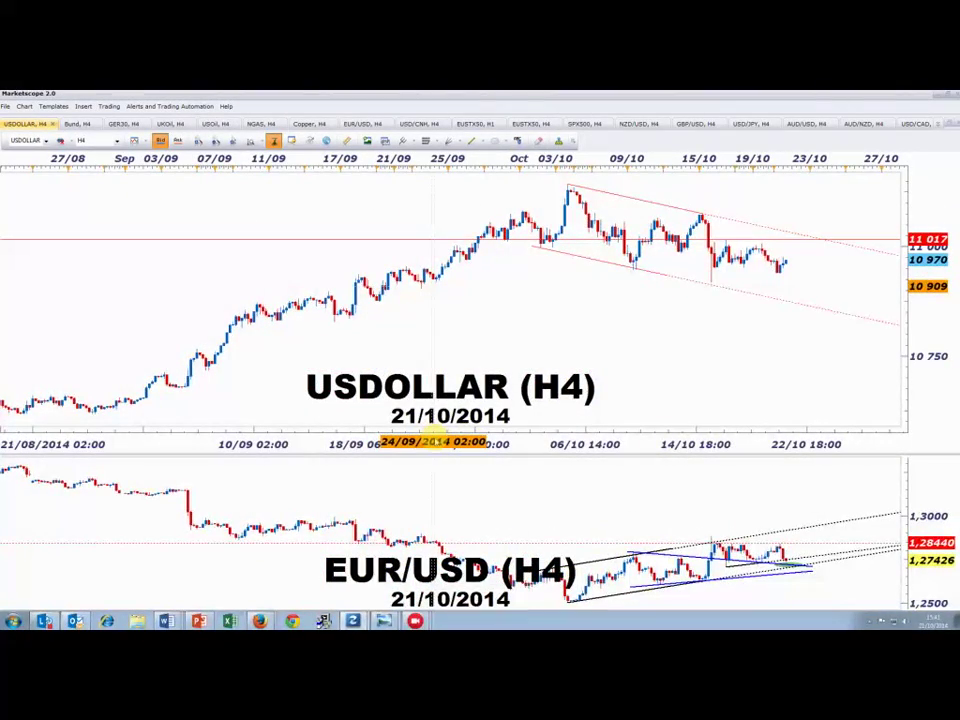
- Examine USDOLLAR's descending red channel from the early October high against EUR/USD, and return to the three-pane layout
{"action": "scroll", "coordinate": [436, 381], "scroll_direction": "down", "scroll_amount": 2}
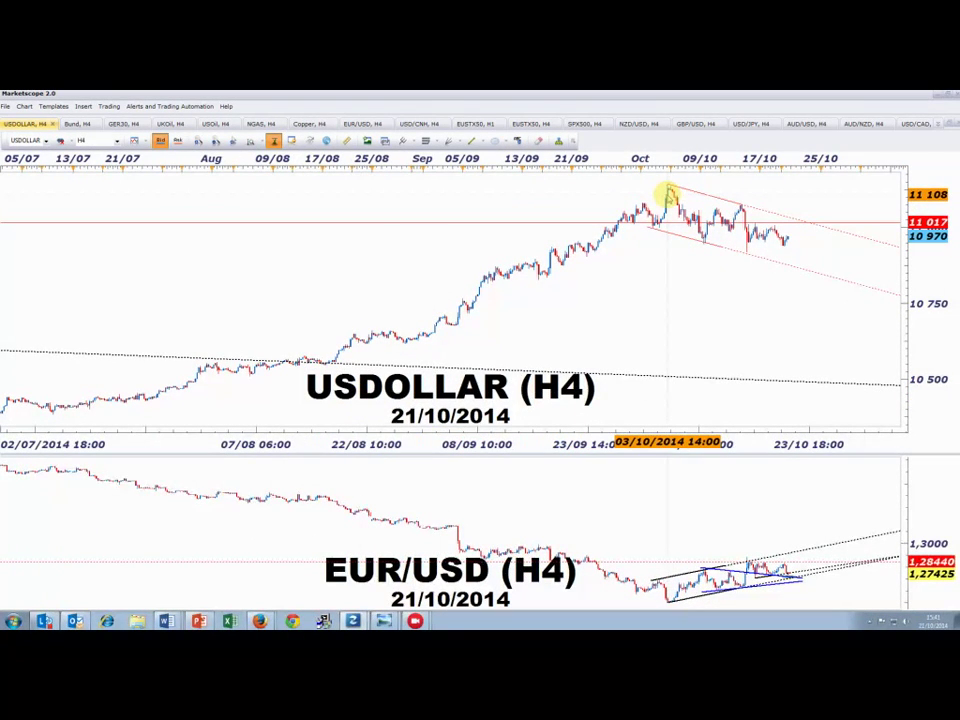
{"action": "scroll", "coordinate": [640, 377], "scroll_direction": "up", "scroll_amount": 2}
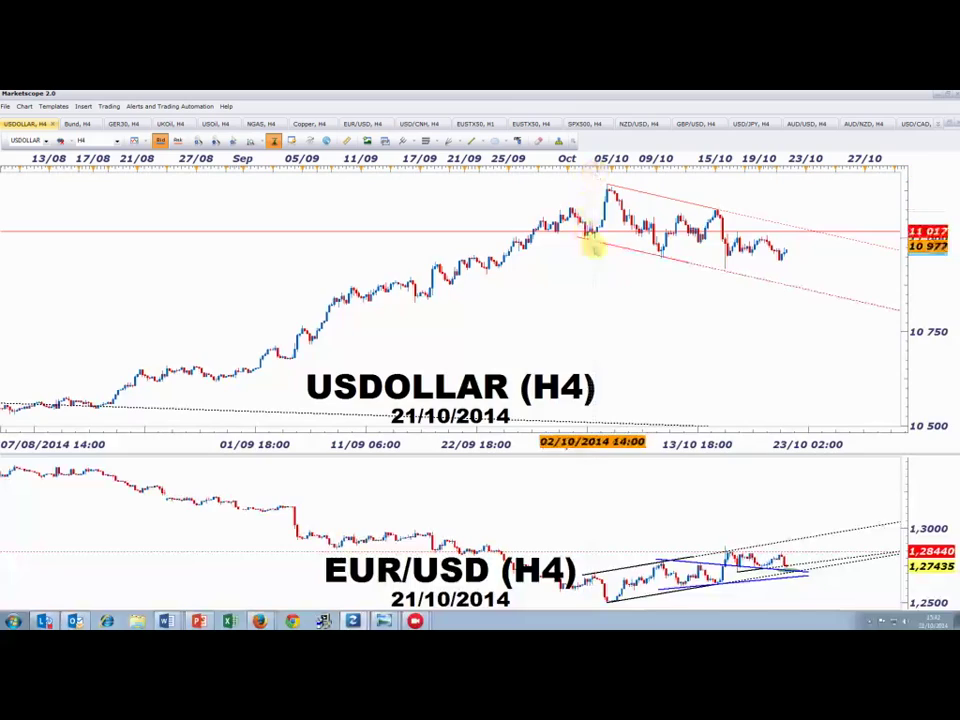
{"action": "scroll", "coordinate": [701, 356], "scroll_direction": "up", "scroll_amount": 2}
{"action": "scroll", "coordinate": [701, 356], "scroll_direction": "up", "scroll_amount": 2}
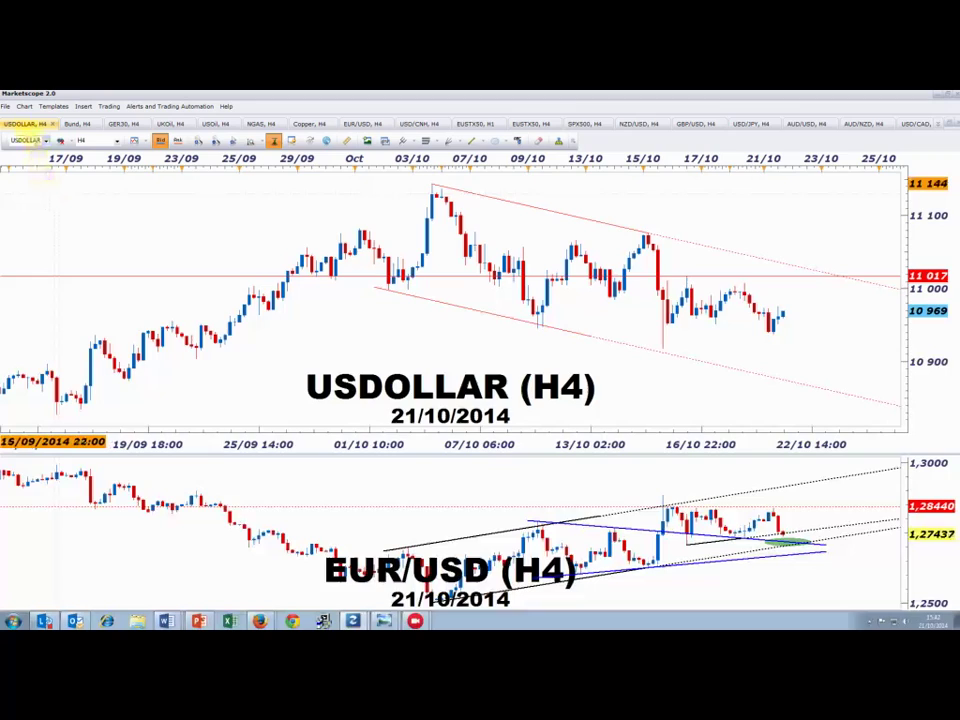
{"action": "double_click", "coordinate": [25, 124]}
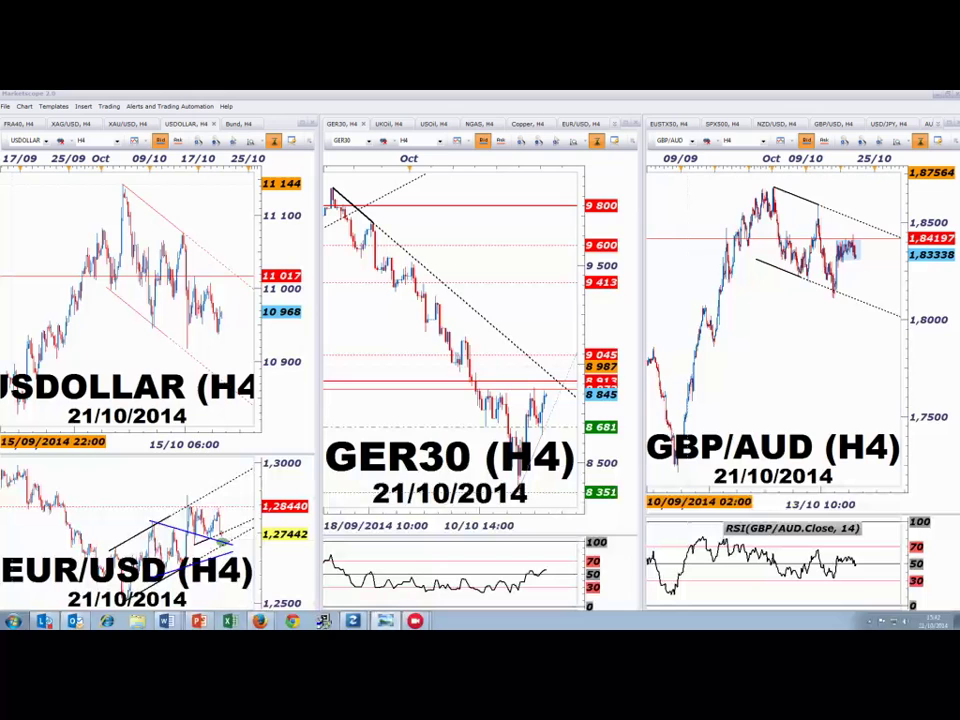
- Examine the July versus October 2014 central bank policy divergence tables in Windows Photo Viewer and close the image
{"action": "key", "text": "alt+Tab"}
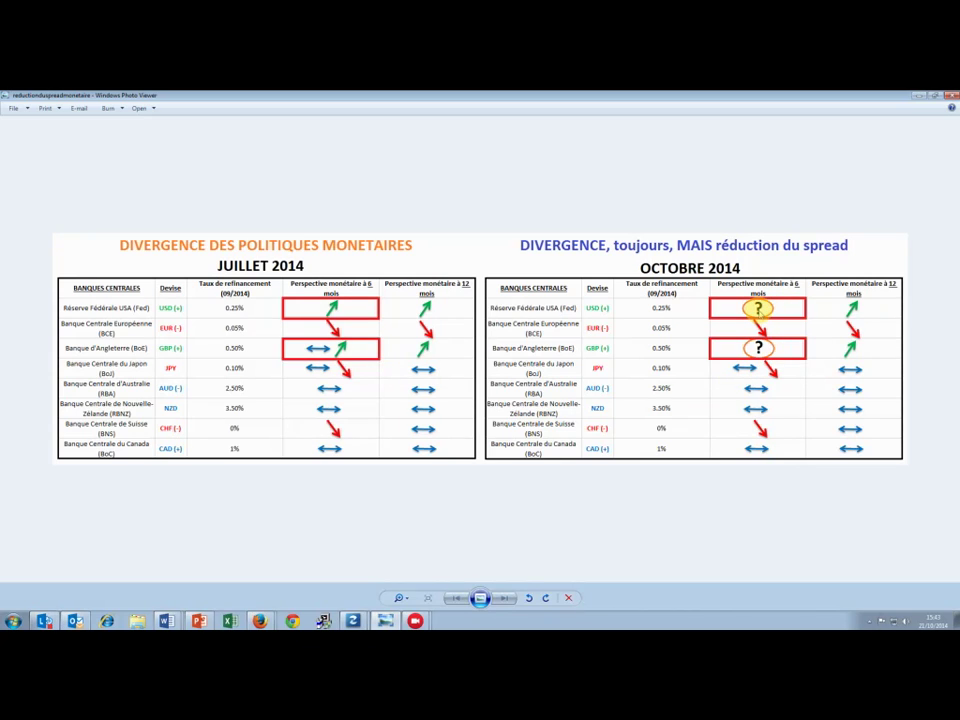
{"action": "left_click", "coordinate": [950, 100]}
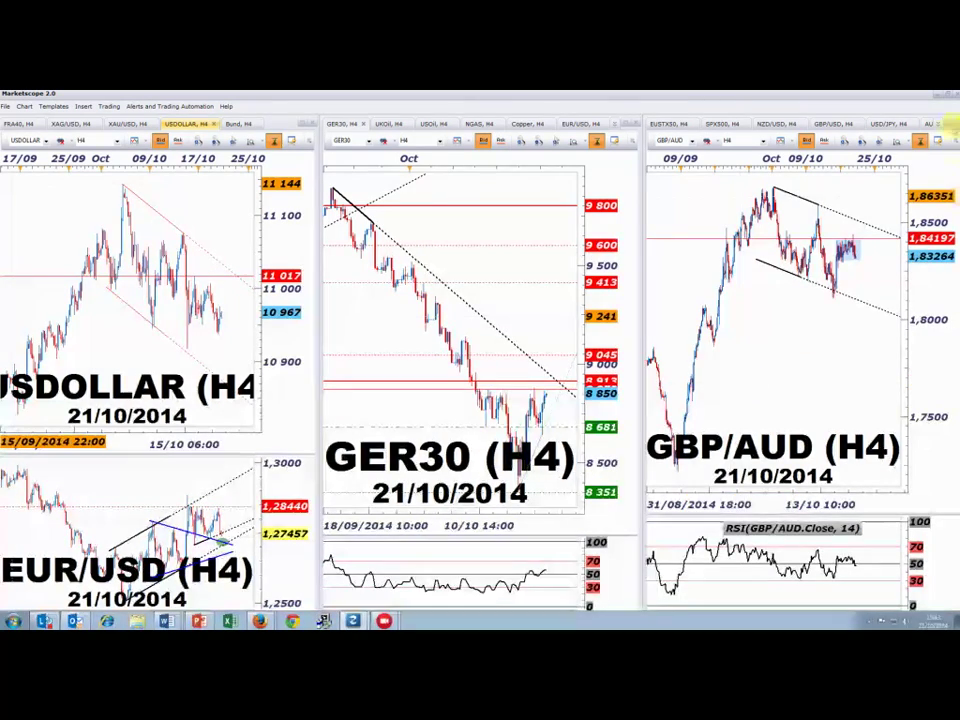
- Open the USD/JPY H4 chart full-window and review its price history back to July
{"action": "left_click", "coordinate": [937, 128]}
{"action": "left_click", "coordinate": [918, 278]}
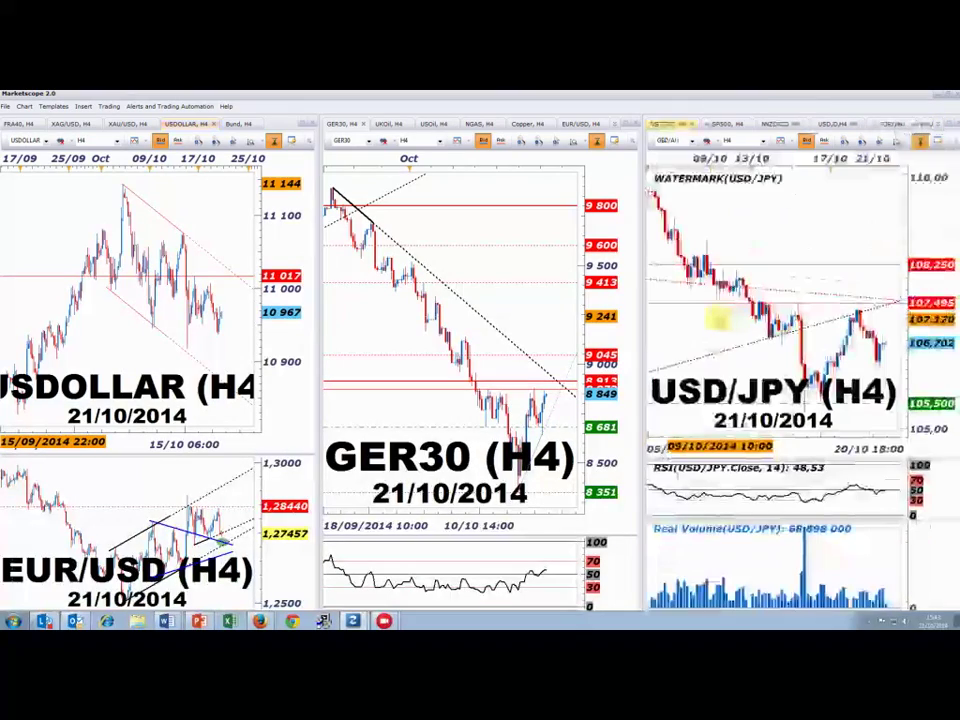
{"action": "double_click", "coordinate": [666, 124]}
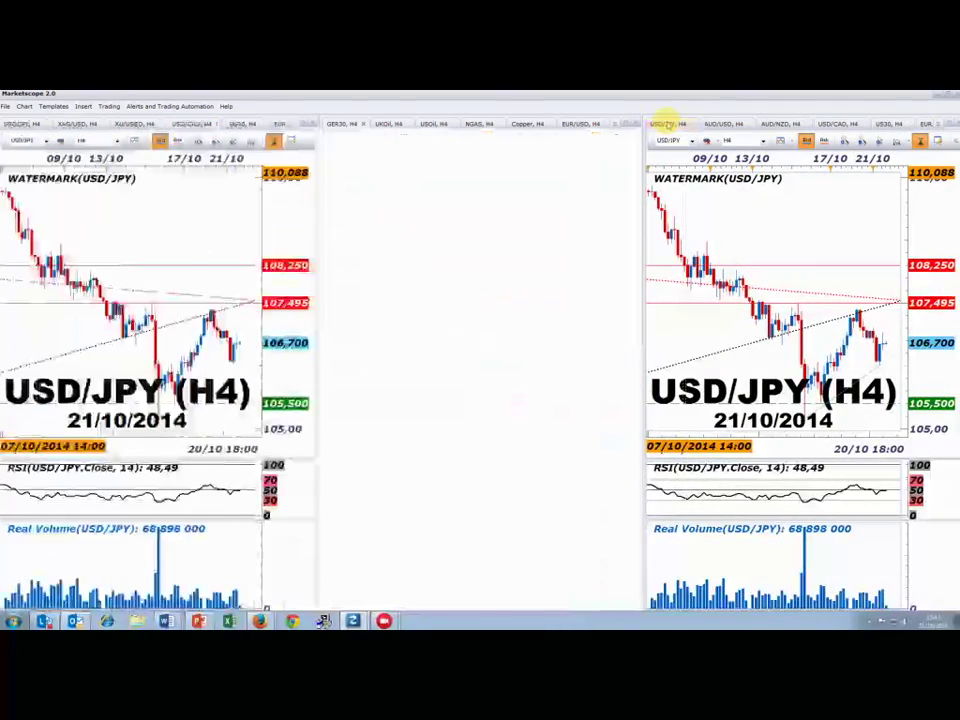
{"action": "scroll", "coordinate": [620, 446], "scroll_direction": "down", "scroll_amount": 8}
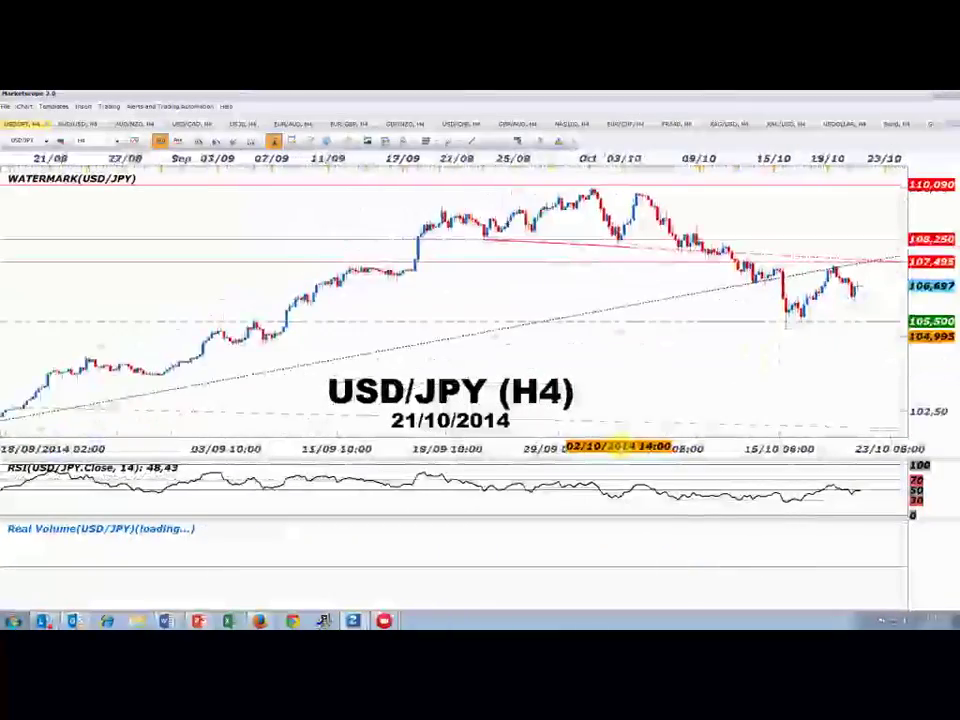
{"action": "left_click_drag", "start_coordinate": [765, 369], "coordinate": [716, 362]}
{"action": "scroll", "coordinate": [696, 377], "scroll_direction": "down", "scroll_amount": 2}
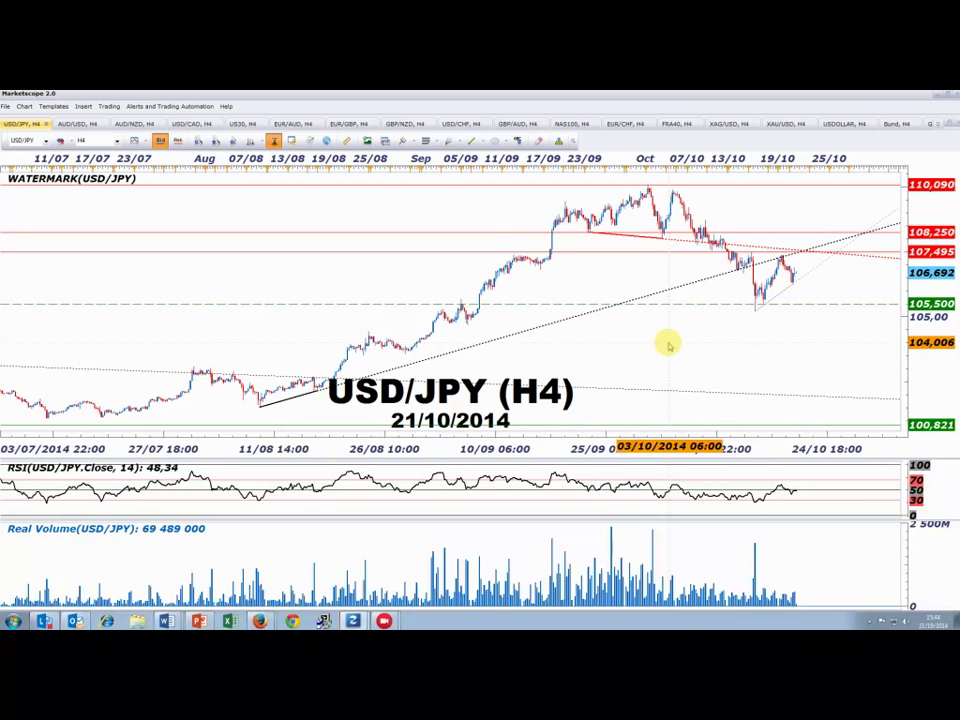
- Recolour USD/JPY's short rising support line from the mid-October low to black
{"action": "scroll", "coordinate": [669, 345], "scroll_direction": "up", "scroll_amount": 5}
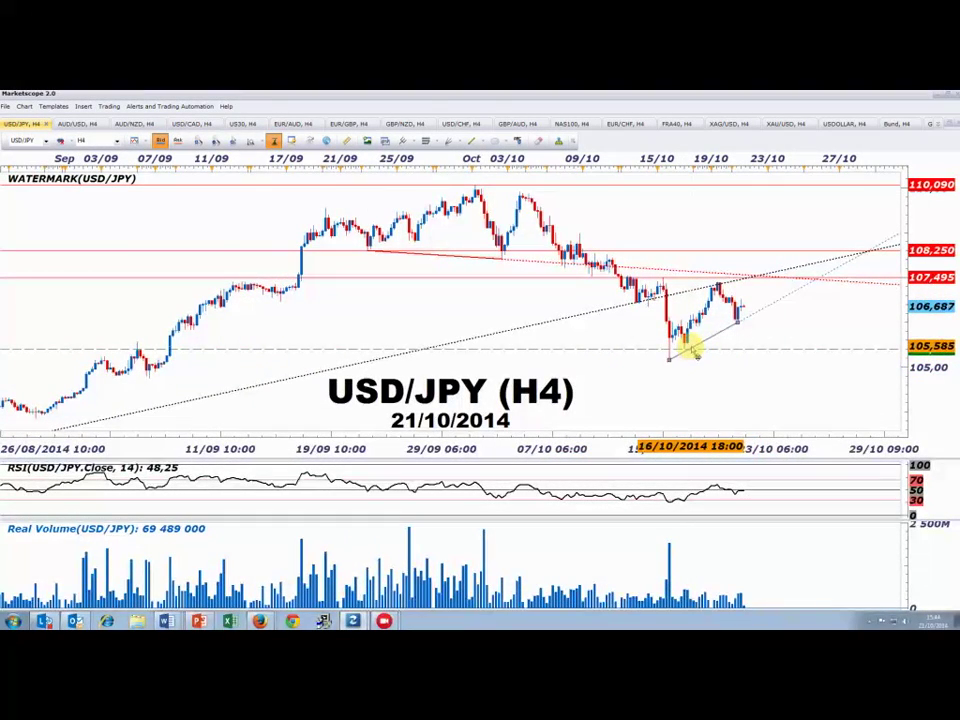
{"action": "double_click", "coordinate": [666, 357]}
{"action": "left_click", "coordinate": [400, 389]}
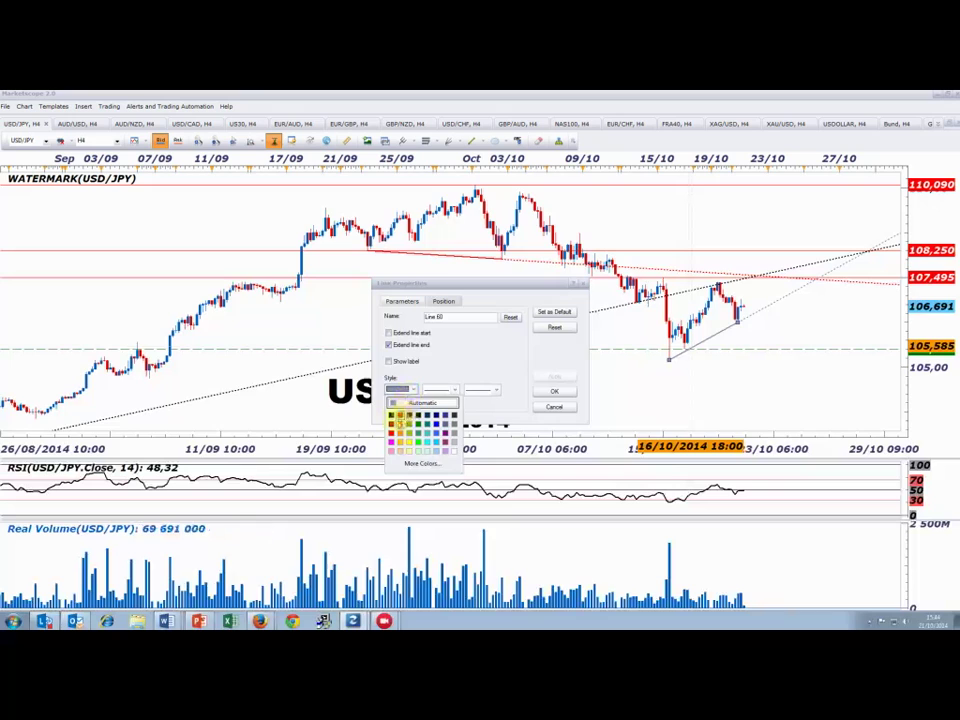
{"action": "left_click", "coordinate": [398, 428]}
{"action": "left_click", "coordinate": [567, 393]}
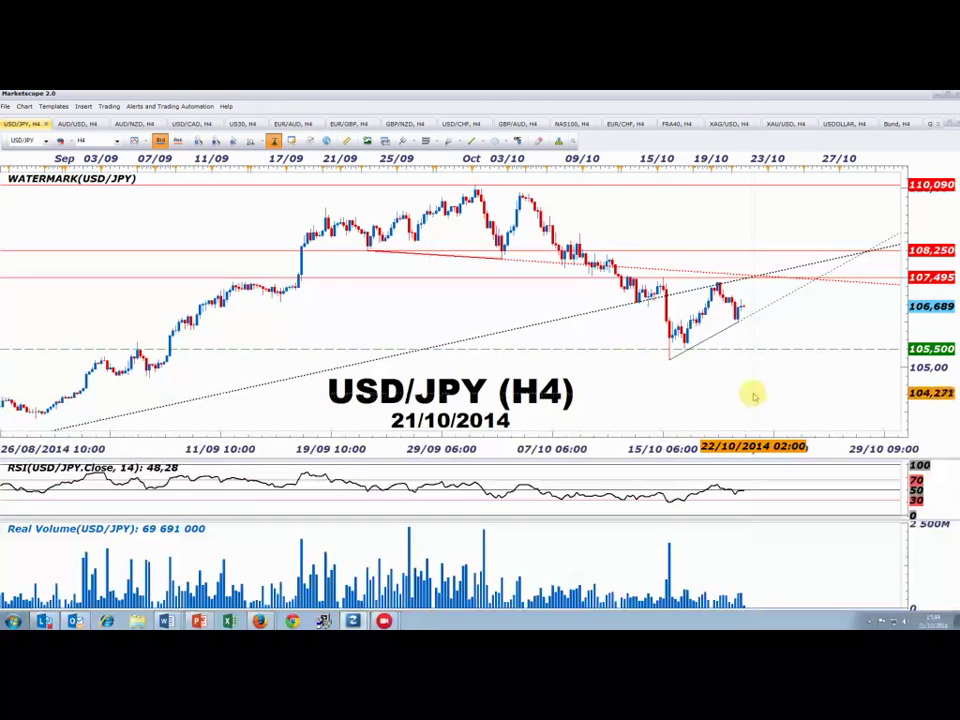
- Draw a thicker red line across USD/JPY's highs from 19/09 to 01/10 at about 110,11, extended beyond its end
{"action": "scroll", "coordinate": [748, 392], "scroll_direction": "down", "scroll_amount": 1}
{"action": "scroll", "coordinate": [731, 388], "scroll_direction": "up", "scroll_amount": 2}
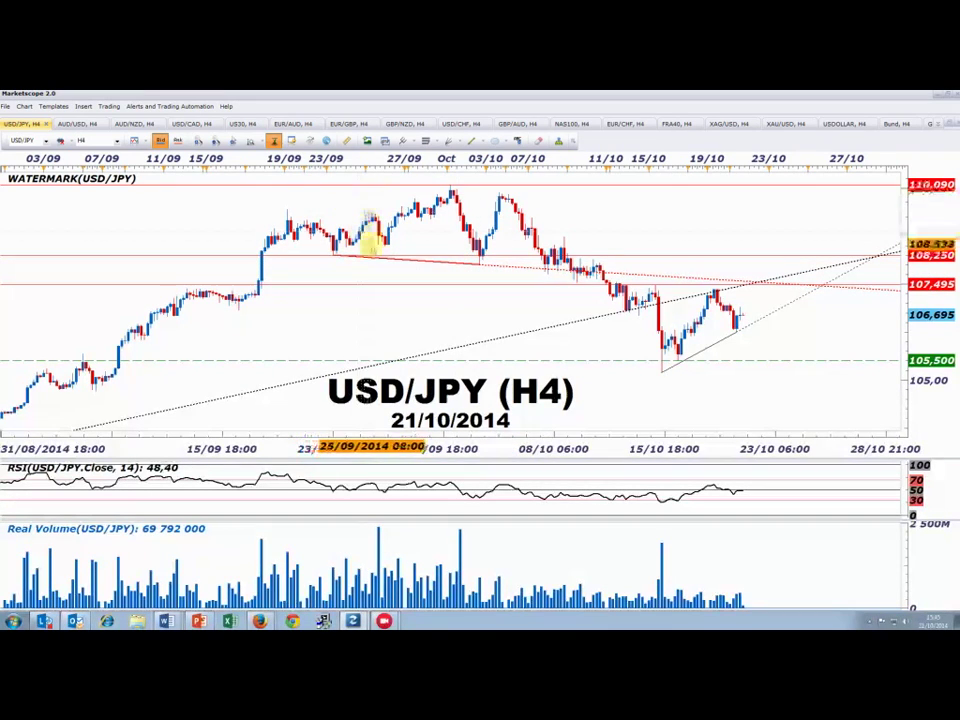
{"action": "left_click", "coordinate": [472, 141]}
{"action": "mouse_move", "coordinate": [520, 155]}
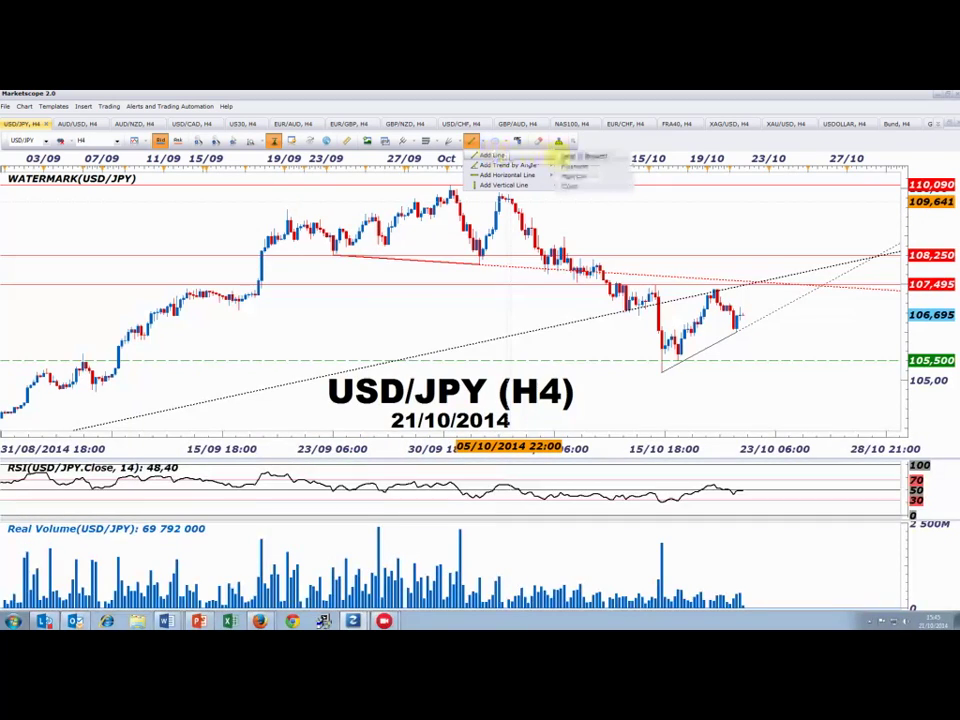
{"action": "left_click", "coordinate": [567, 175]}
{"action": "left_click_drag", "start_coordinate": [287, 208], "coordinate": [448, 186]}
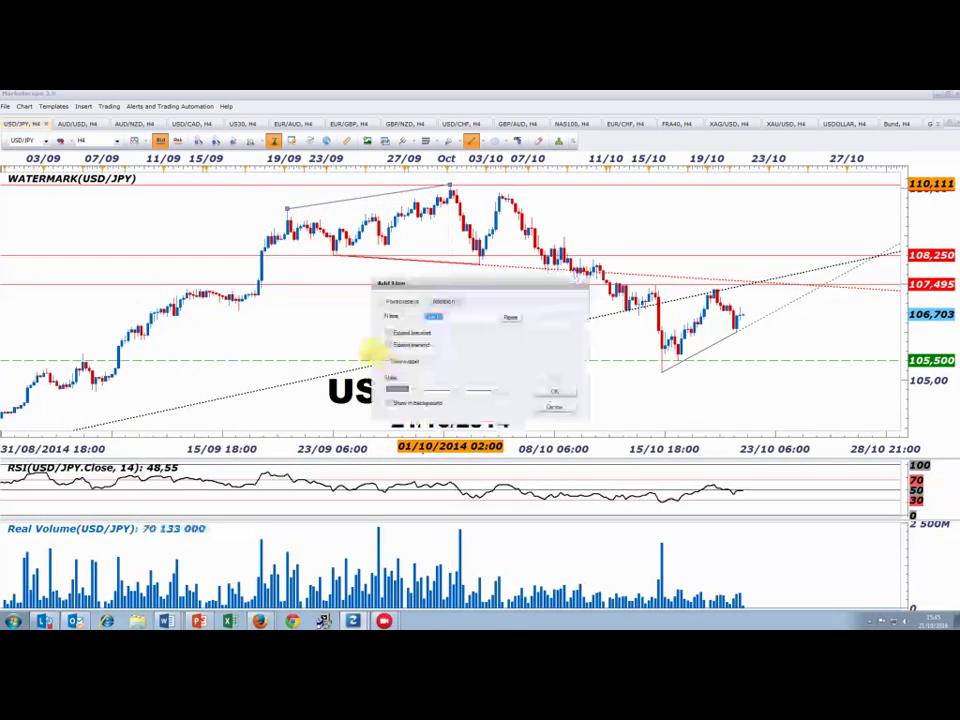
{"action": "left_click", "coordinate": [397, 389]}
{"action": "left_click", "coordinate": [392, 412]}
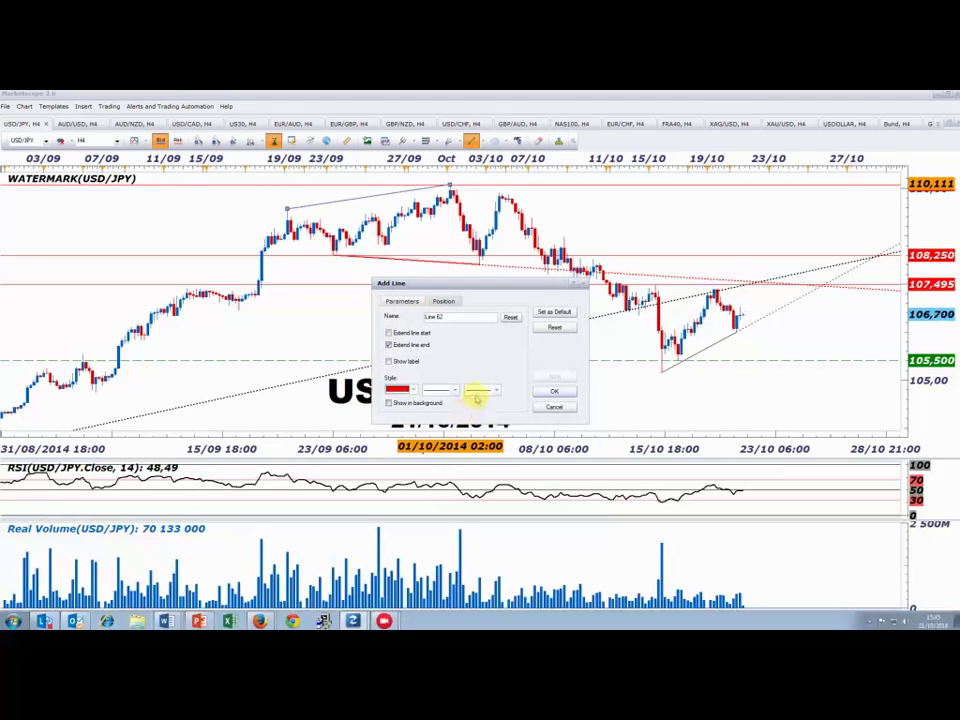
{"action": "left_click", "coordinate": [481, 390]}
{"action": "left_click", "coordinate": [480, 412]}
{"action": "left_click", "coordinate": [554, 391]}
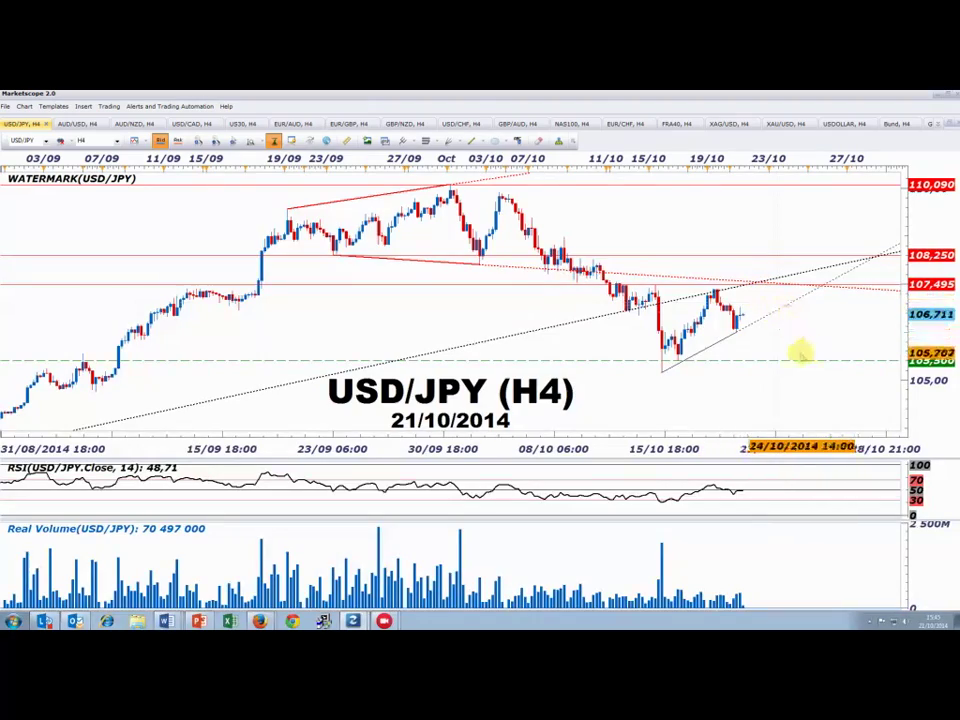
- Mark where USD/JPY's August trendline and red dotted line meet near 107,495 with an ellipse, using a white border and red background
{"action": "scroll", "coordinate": [799, 350], "scroll_direction": "down", "scroll_amount": 3}
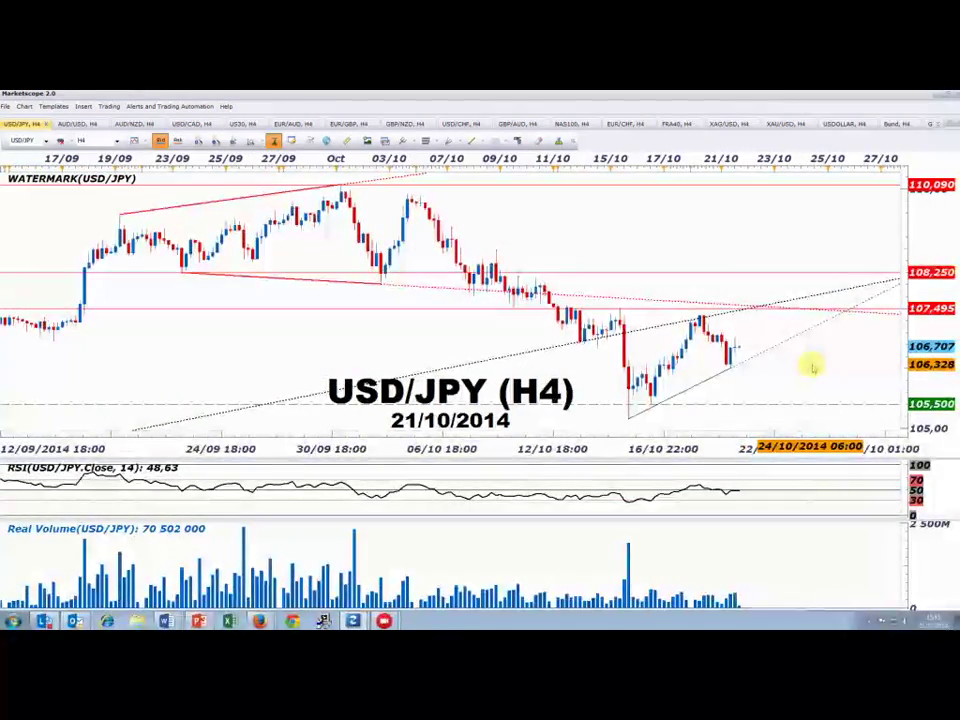
{"action": "scroll", "coordinate": [812, 368], "scroll_direction": "down", "scroll_amount": 2}
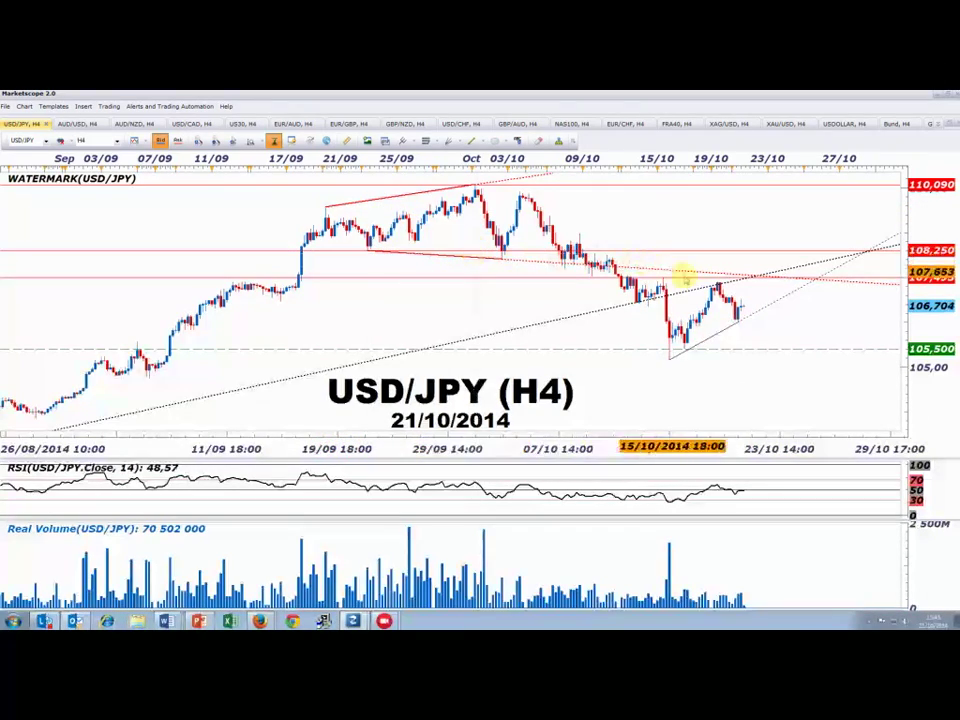
{"action": "scroll", "coordinate": [590, 412], "scroll_direction": "down", "scroll_amount": 2}
{"action": "scroll", "coordinate": [590, 412], "scroll_direction": "down", "scroll_amount": 1}
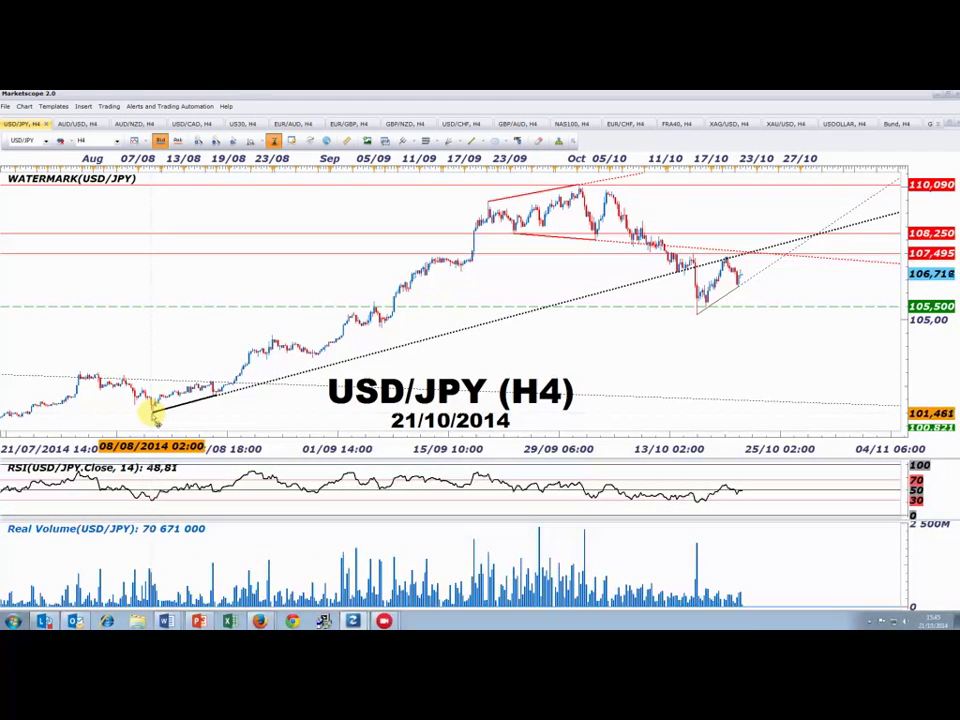
{"action": "scroll", "coordinate": [360, 418], "scroll_direction": "up", "scroll_amount": 2}
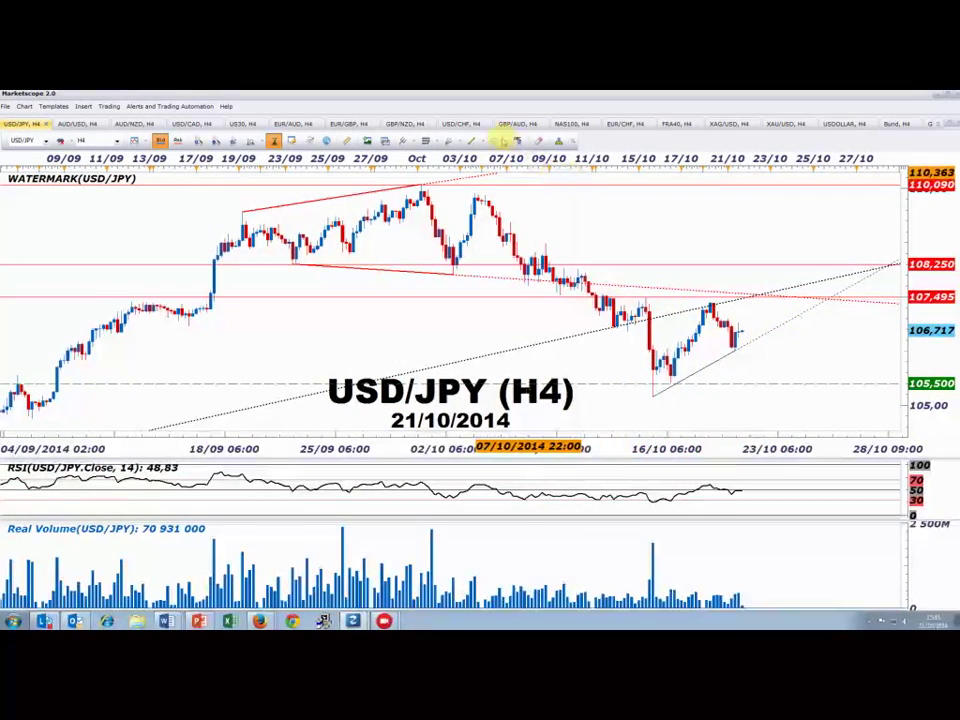
{"action": "left_click_drag", "start_coordinate": [733, 287], "coordinate": [773, 302]}
{"action": "left_click", "coordinate": [400, 361]}
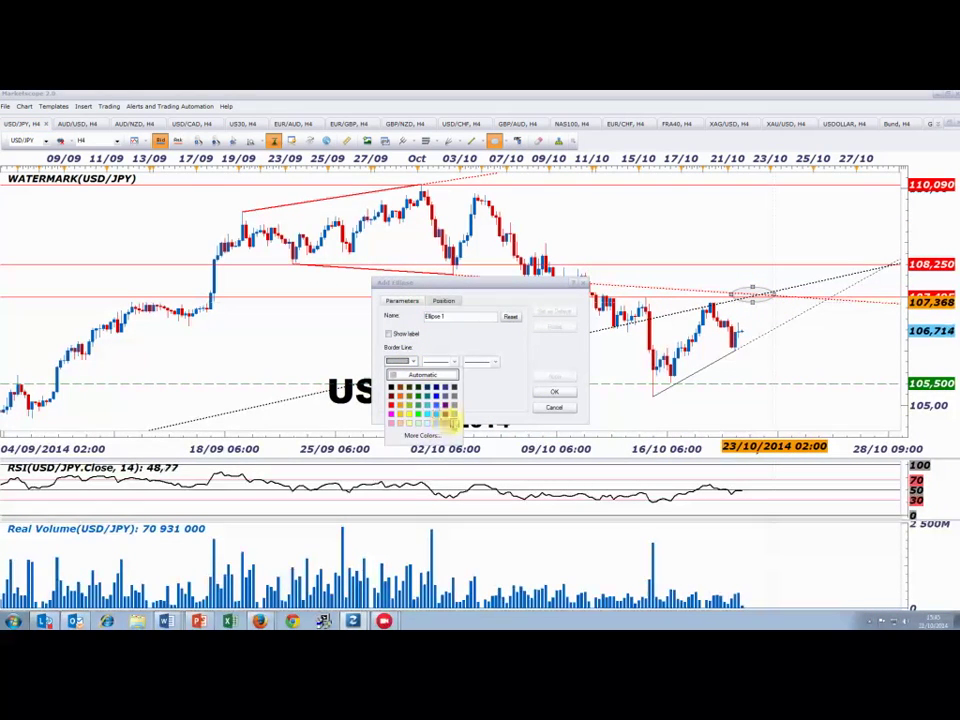
{"action": "left_click", "coordinate": [410, 408]}
{"action": "left_click", "coordinate": [410, 402]}
{"action": "left_click", "coordinate": [391, 446]}
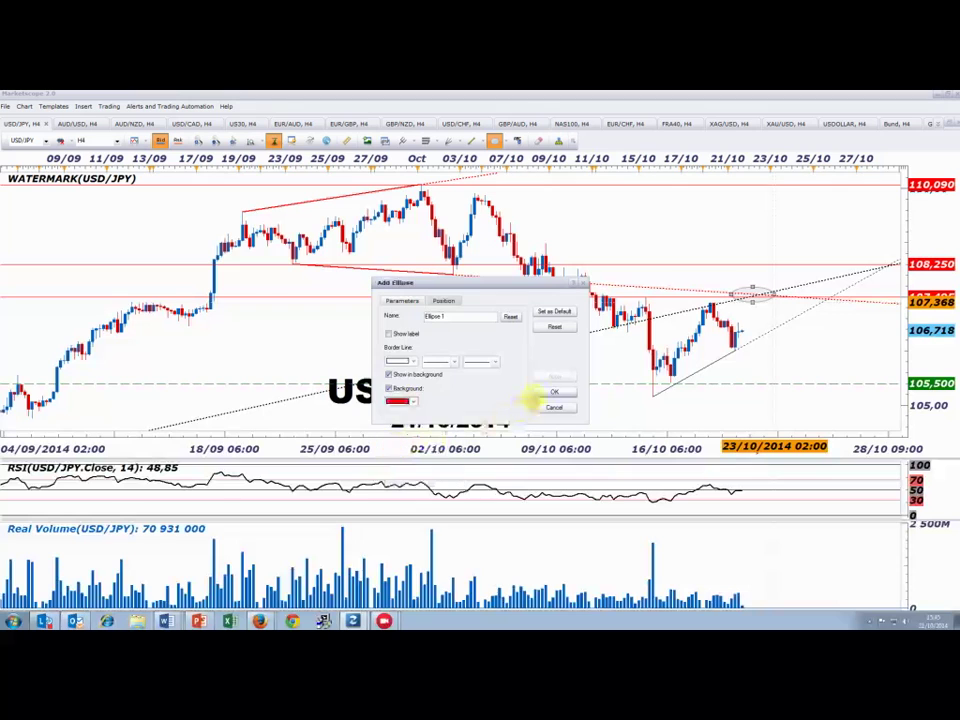
{"action": "left_click", "coordinate": [554, 391]}
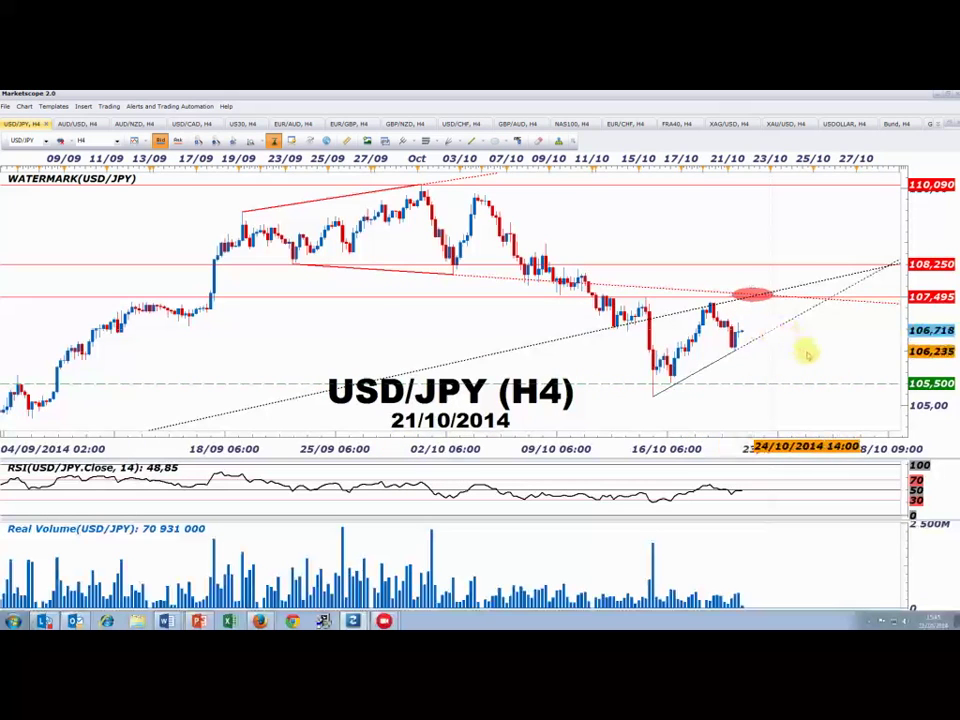
- Return to the three-pane layout and open the GBP/USD H4 chart full-window
{"action": "left_click", "coordinate": [34, 124]}
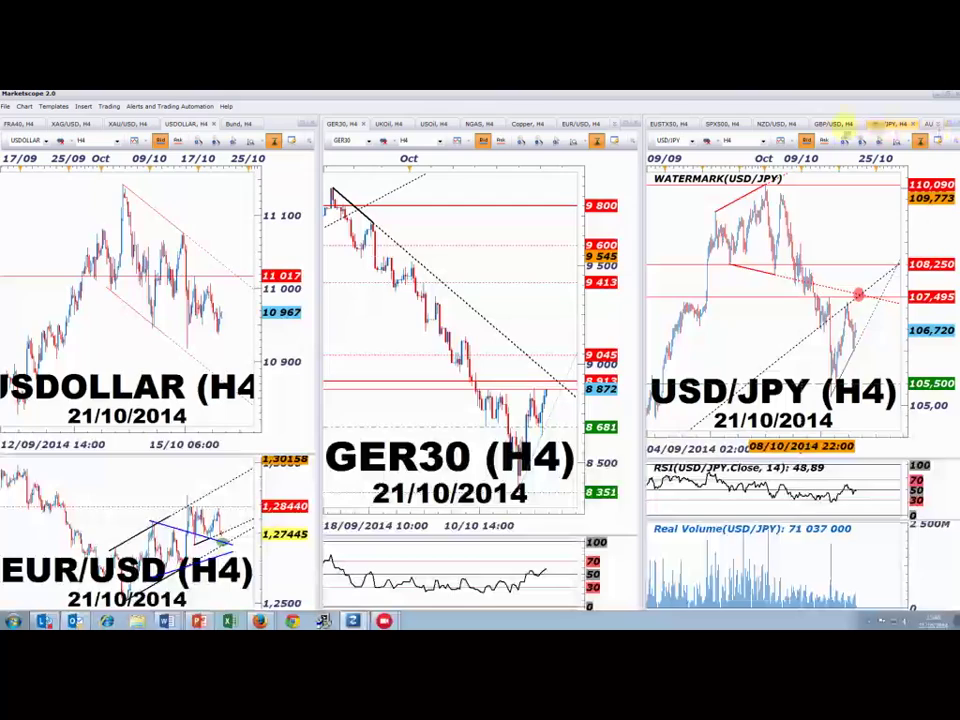
{"action": "left_click", "coordinate": [840, 123]}
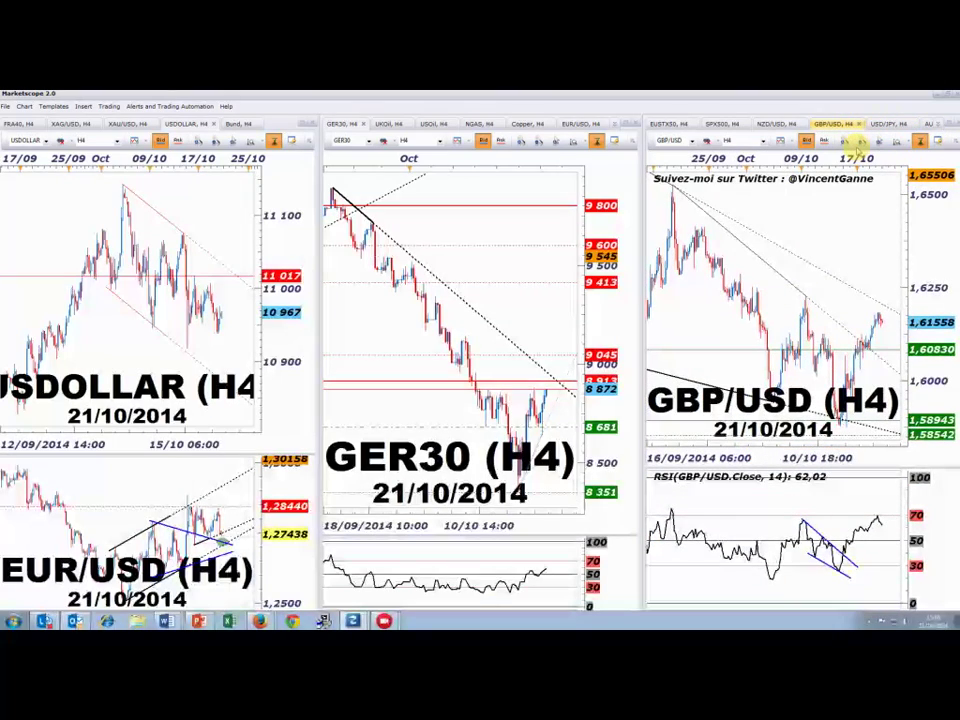
{"action": "scroll", "coordinate": [832, 292], "scroll_direction": "up", "scroll_amount": 2}
{"action": "scroll", "coordinate": [822, 311], "scroll_direction": "up", "scroll_amount": 1}
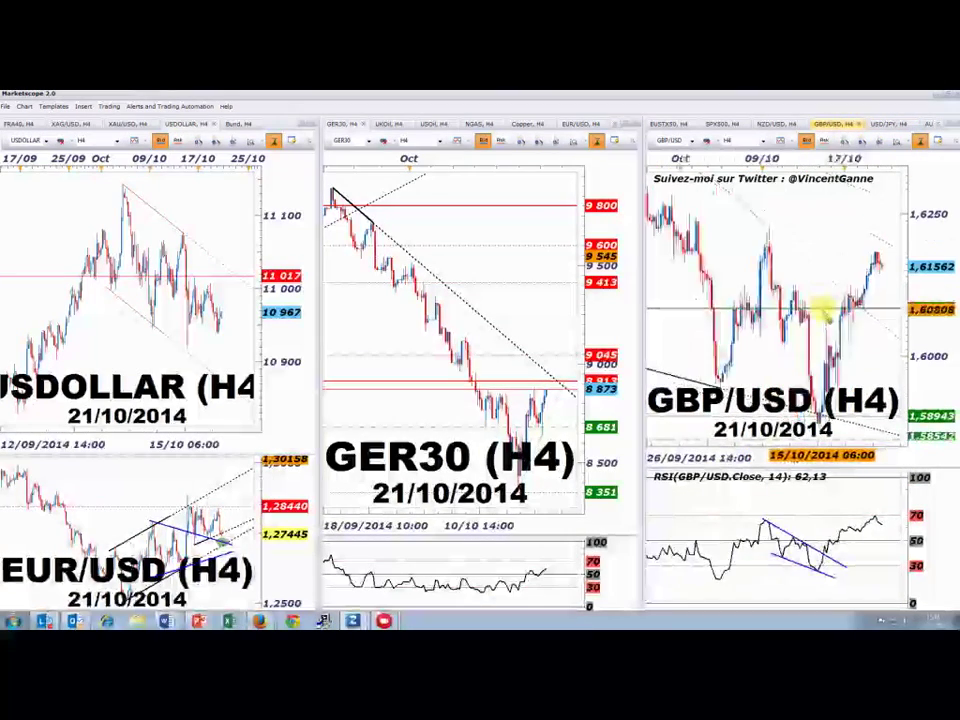
{"action": "scroll", "coordinate": [822, 320], "scroll_direction": "down", "scroll_amount": 3}
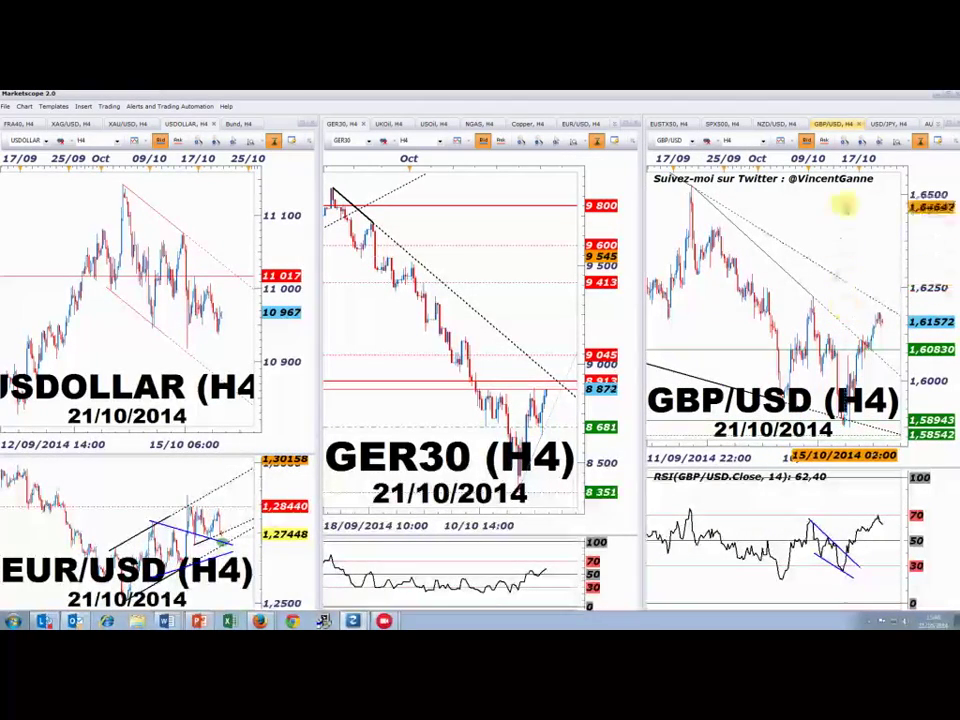
{"action": "double_click", "coordinate": [833, 123]}
- Examine GBP/USD's descending trendlines since July, its 1,60830 and 1,58943 supports and the RSI, and return to the three-pane layout
{"action": "scroll", "coordinate": [653, 521], "scroll_direction": "down", "scroll_amount": 4}
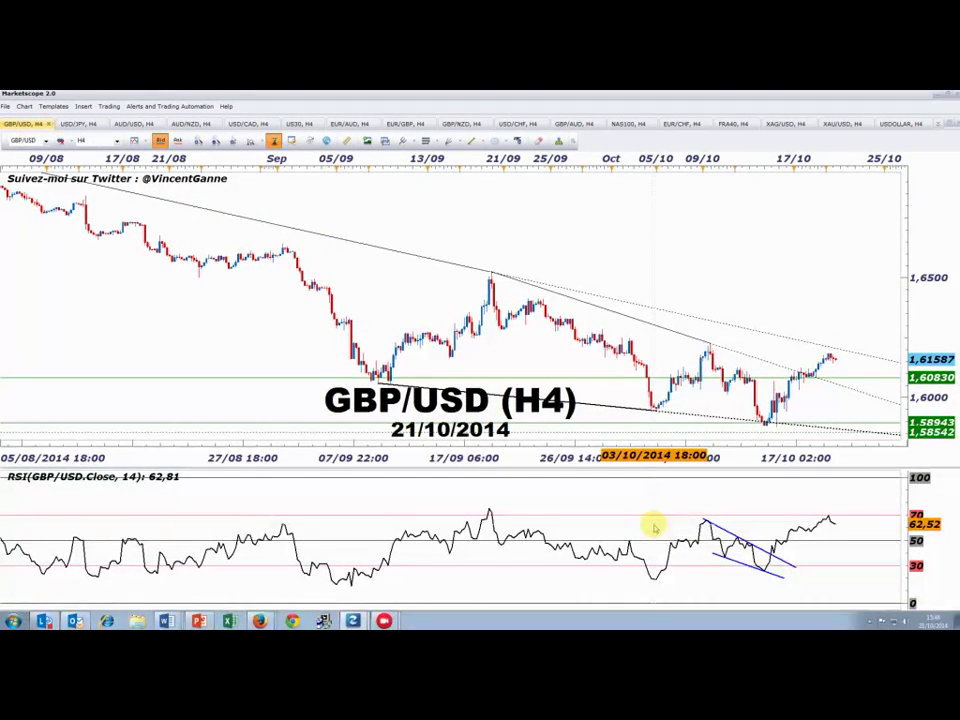
{"action": "scroll", "coordinate": [654, 527], "scroll_direction": "down", "scroll_amount": 1}
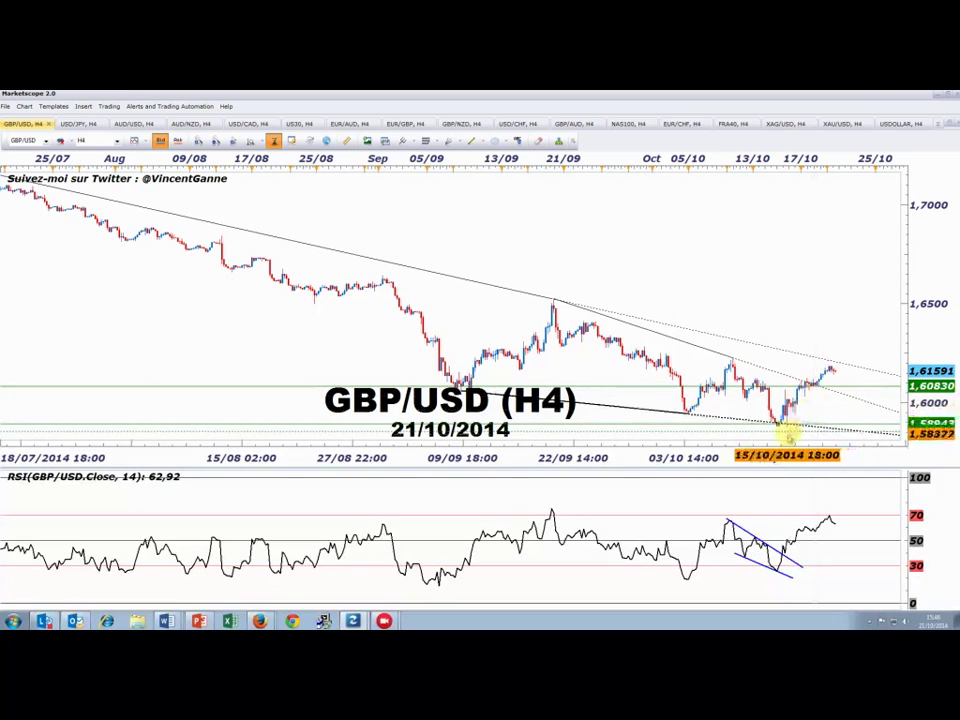
{"action": "scroll", "coordinate": [790, 438], "scroll_direction": "up", "scroll_amount": 2}
{"action": "scroll", "coordinate": [783, 440], "scroll_direction": "down", "scroll_amount": 2}
{"action": "scroll", "coordinate": [785, 440], "scroll_direction": "down", "scroll_amount": 4}
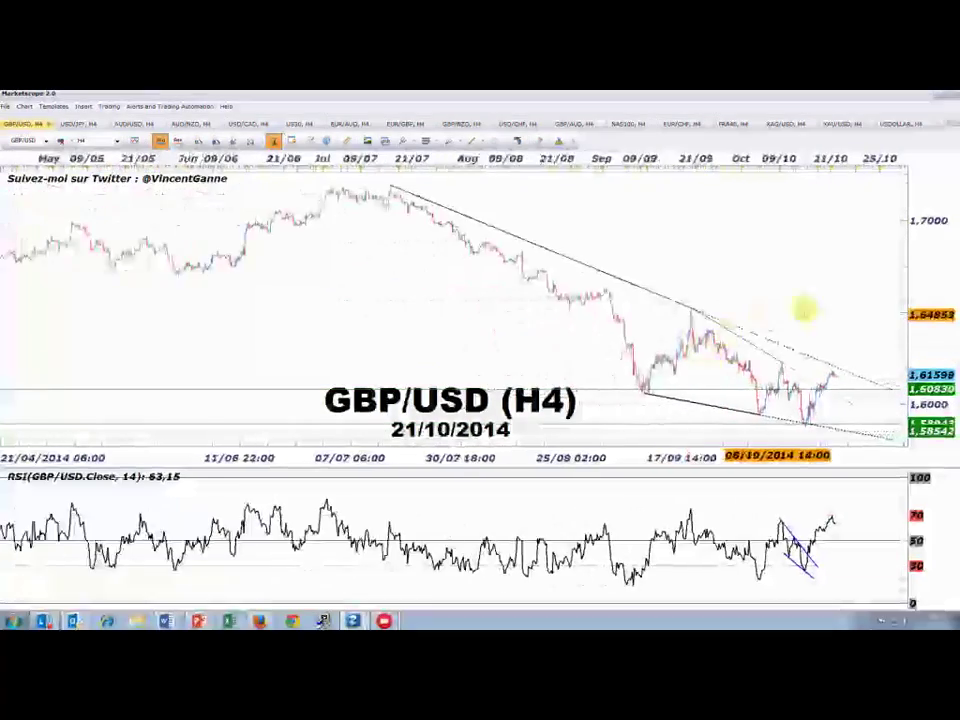
{"action": "scroll", "coordinate": [780, 305], "scroll_direction": "up", "scroll_amount": 5}
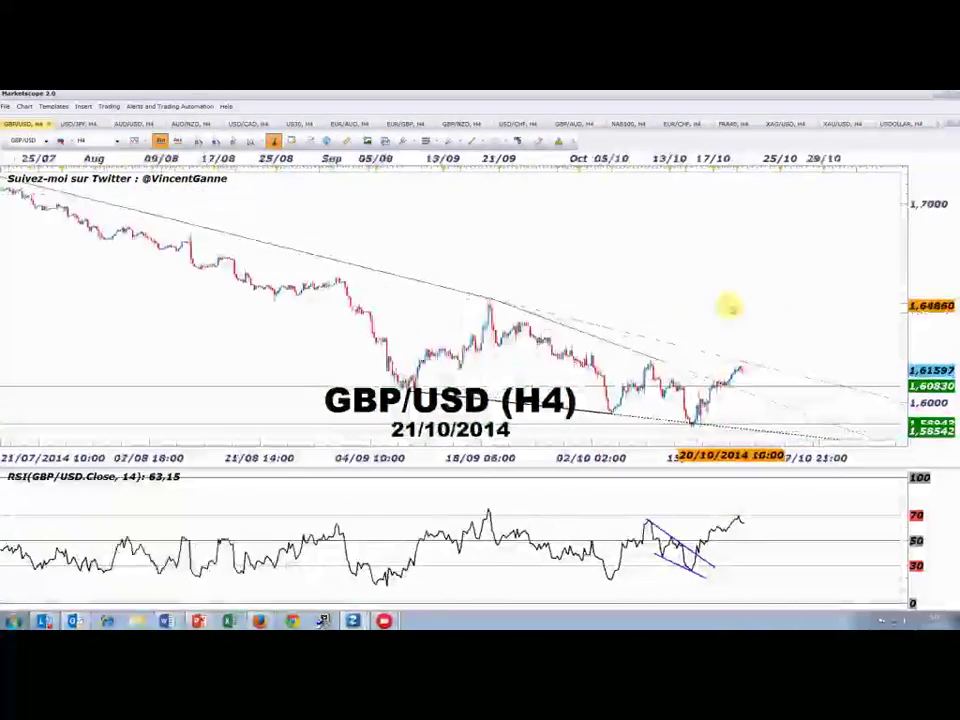
{"action": "scroll", "coordinate": [758, 305], "scroll_direction": "up", "scroll_amount": 2}
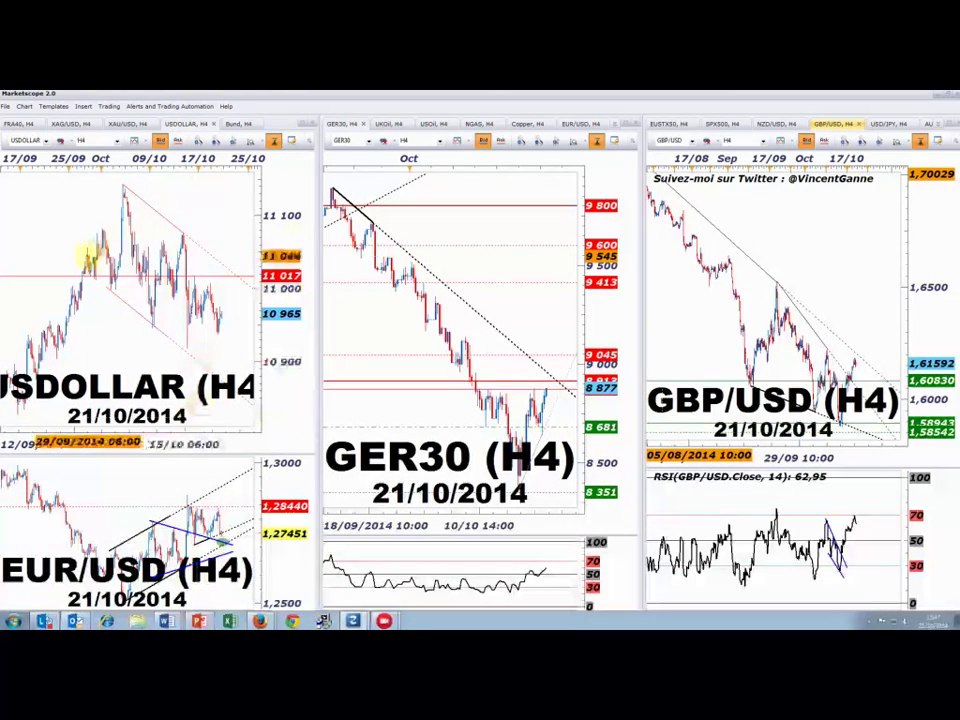
- Show the FRA40 H4 chart beside GER30 and inspect its latest candles beneath the 4 126 to 4 150 zone
{"action": "left_click", "coordinate": [16, 123]}
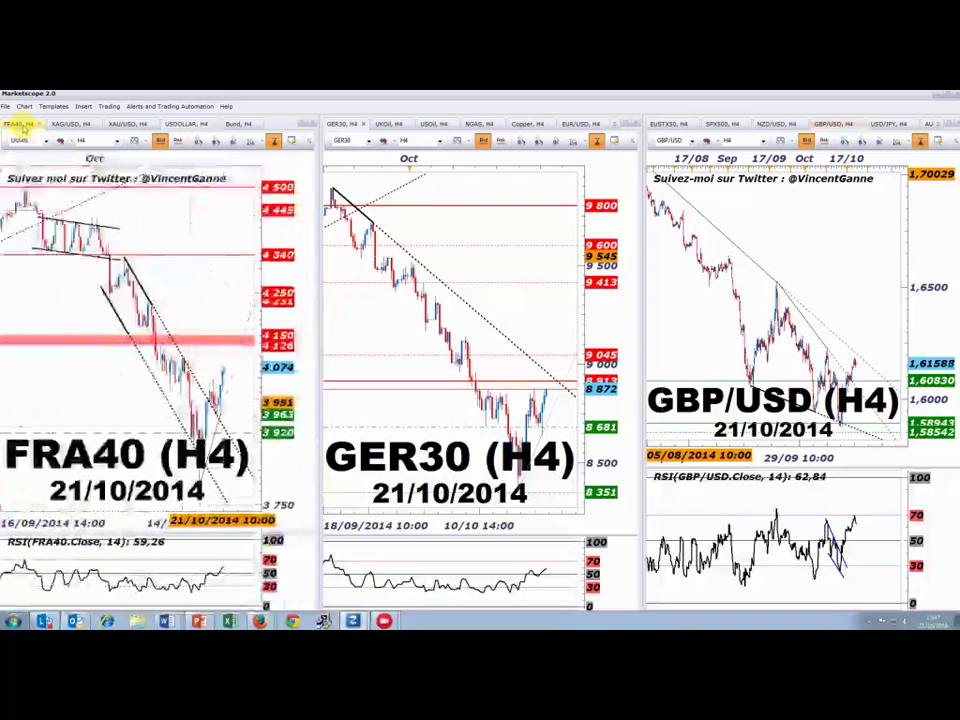
{"action": "mouse_move", "coordinate": [221, 323]}
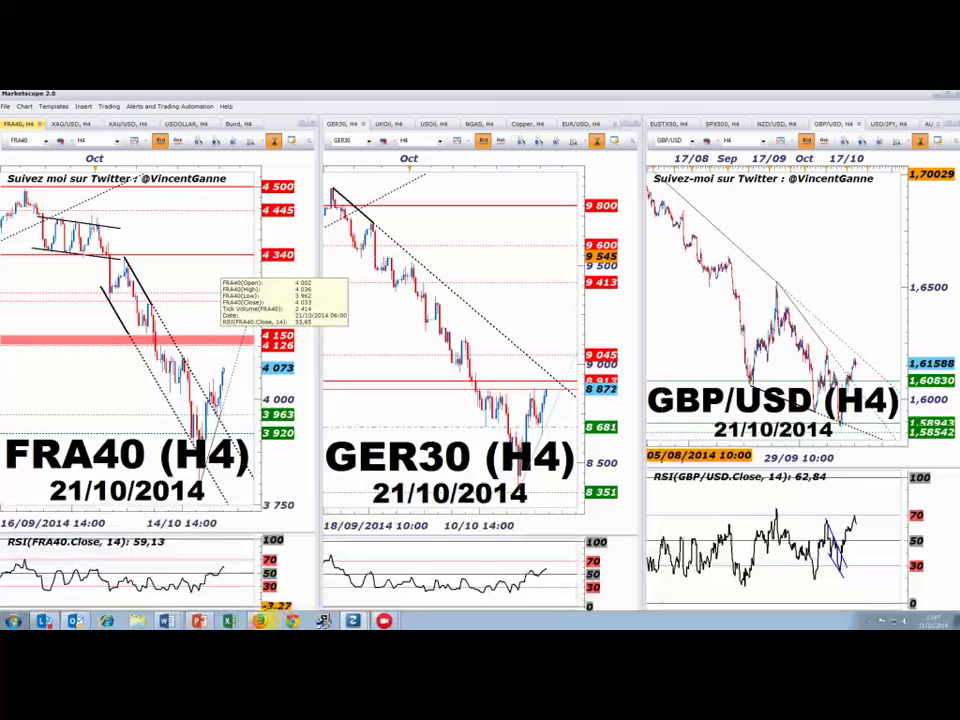
- Switch to Firefox, examine the Trading Economics United States calendar from 21 October 2014 onward, and return to Marketscope
{"action": "left_click", "coordinate": [259, 621]}
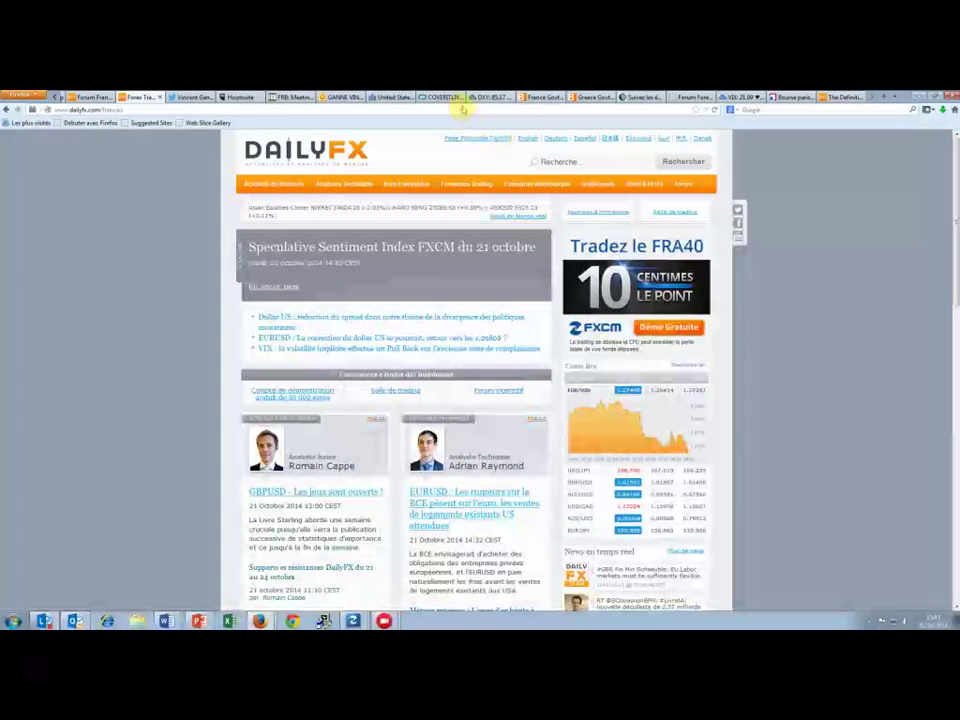
{"action": "left_click", "coordinate": [388, 97]}
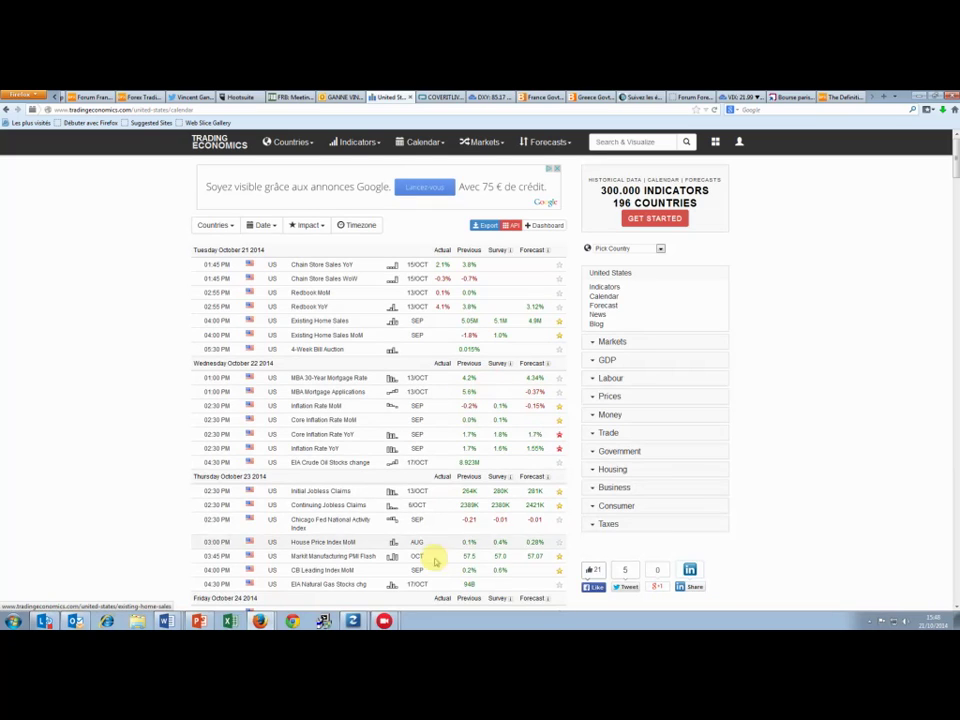
{"action": "left_click", "coordinate": [323, 612]}
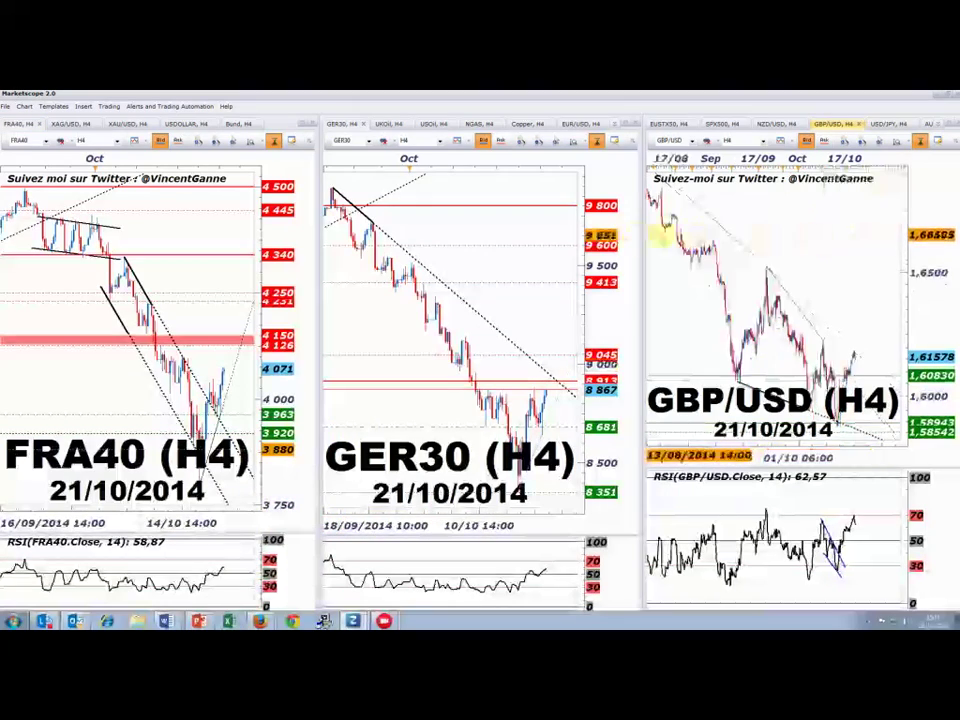
- Bring up the AUD/USD H4 chart in place of GBP/USD and open it full-window
{"action": "left_click", "coordinate": [888, 124]}
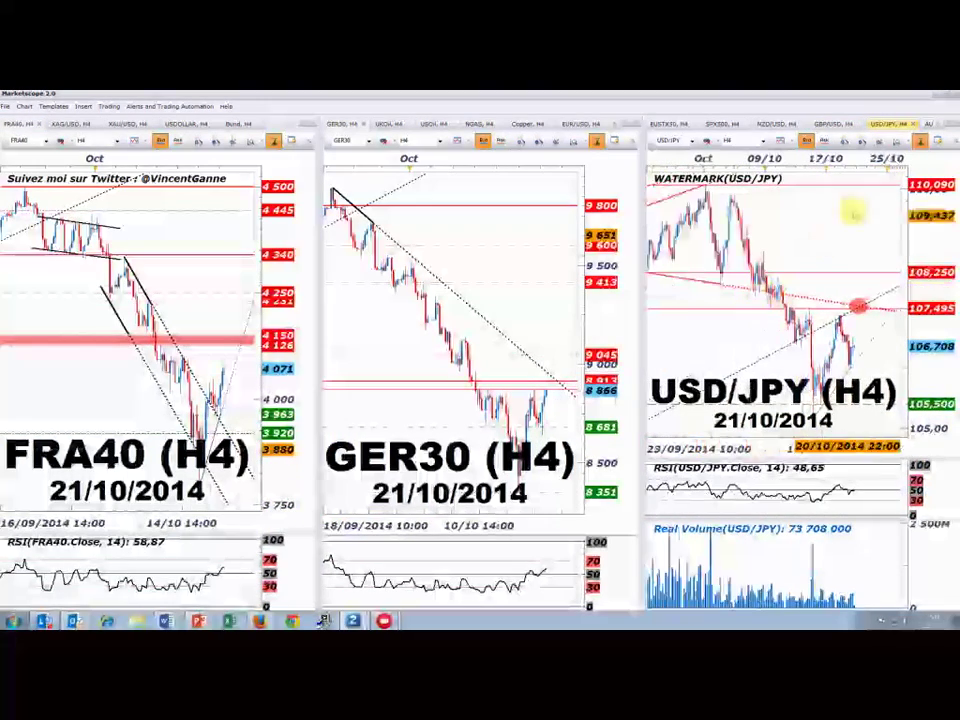
{"action": "left_click", "coordinate": [930, 124]}
{"action": "left_click", "coordinate": [928, 146]}
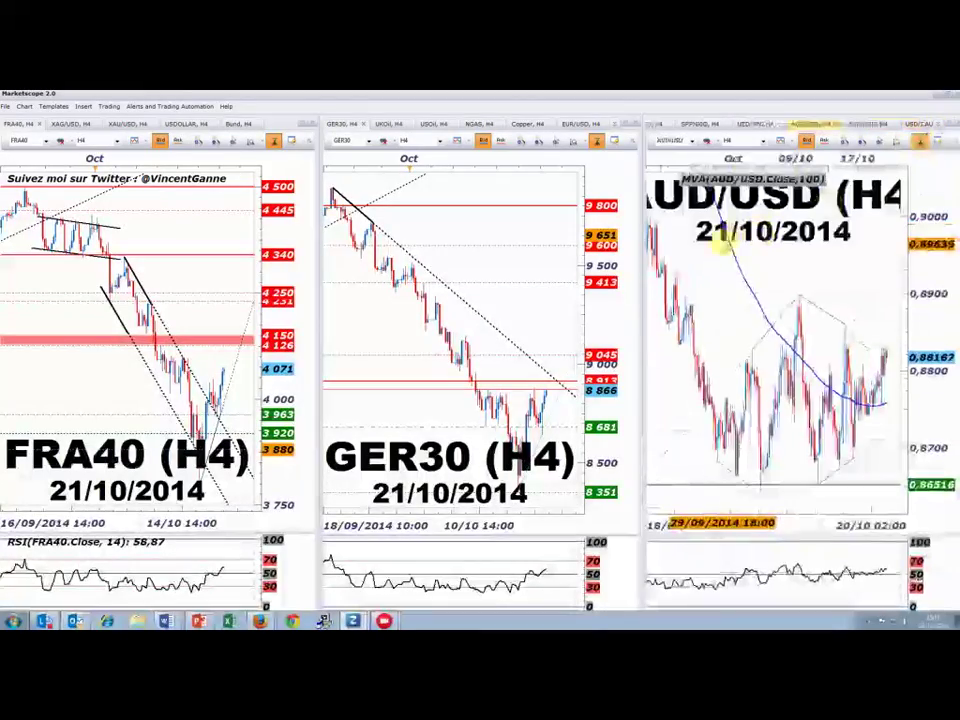
{"action": "double_click", "coordinate": [810, 124]}
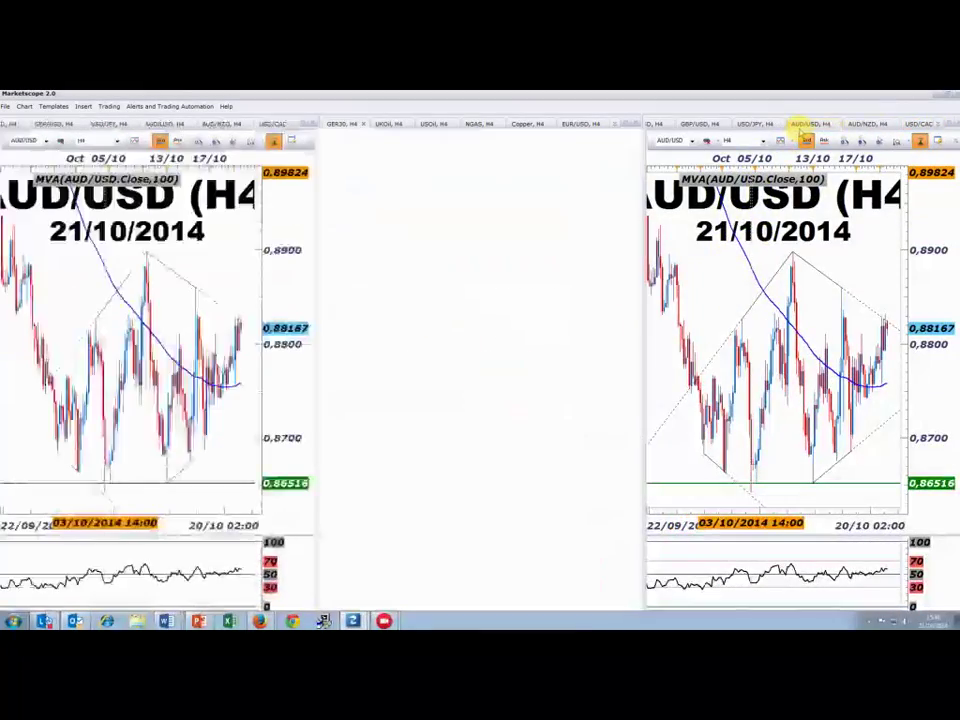
- Move the MVA label on the AUD/USD H4 chart away from the price curve and slightly enlarge the RSI pane
{"action": "scroll", "coordinate": [521, 482], "scroll_direction": "down", "scroll_amount": 6}
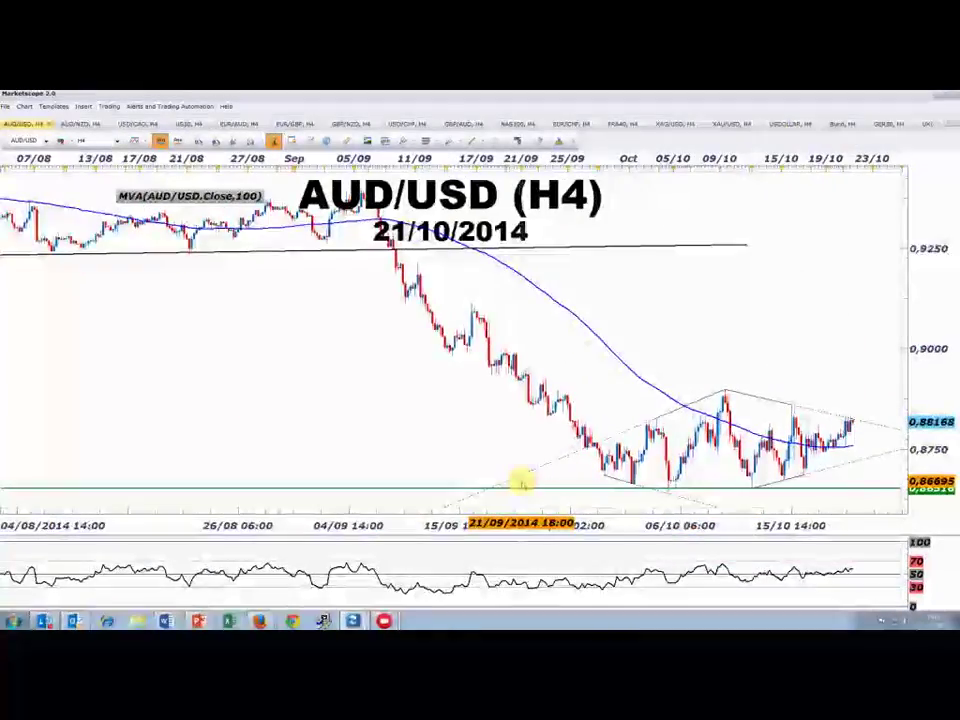
{"action": "scroll", "coordinate": [521, 482], "scroll_direction": "down", "scroll_amount": 3}
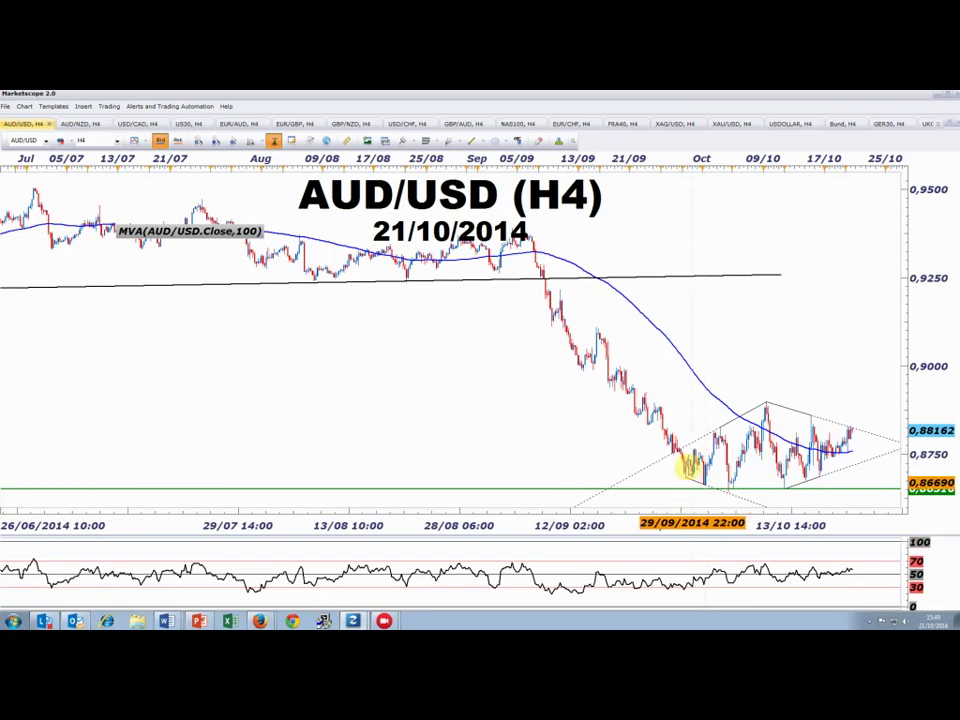
{"action": "scroll", "coordinate": [615, 425], "scroll_direction": "down", "scroll_amount": 1}
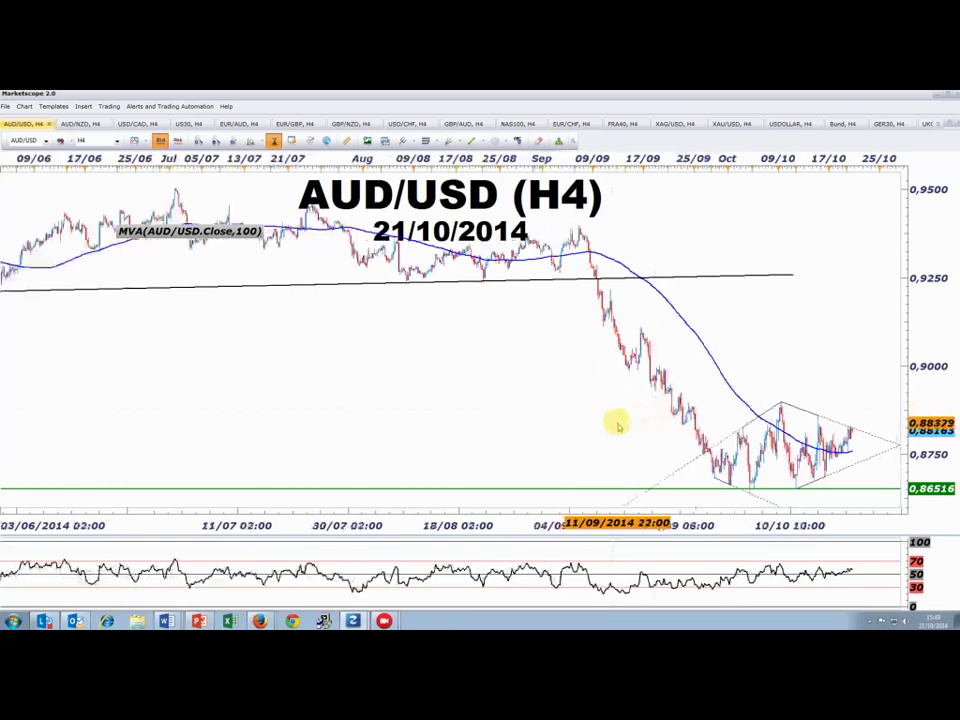
{"action": "scroll", "coordinate": [616, 428], "scroll_direction": "down", "scroll_amount": 3}
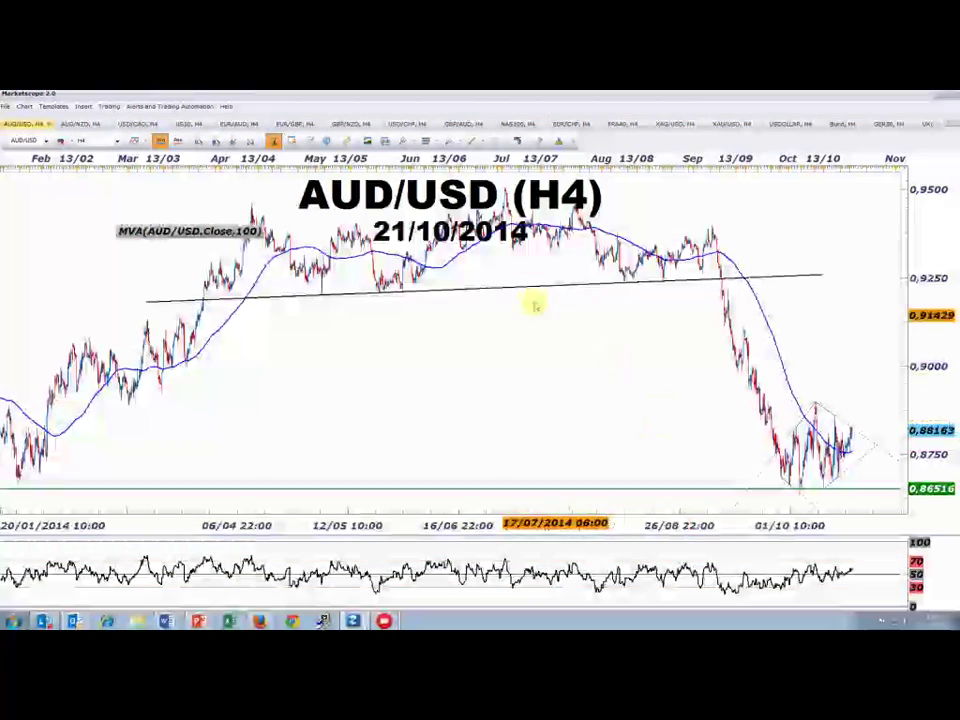
{"action": "left_click_drag", "start_coordinate": [211, 232], "coordinate": [162, 208]}
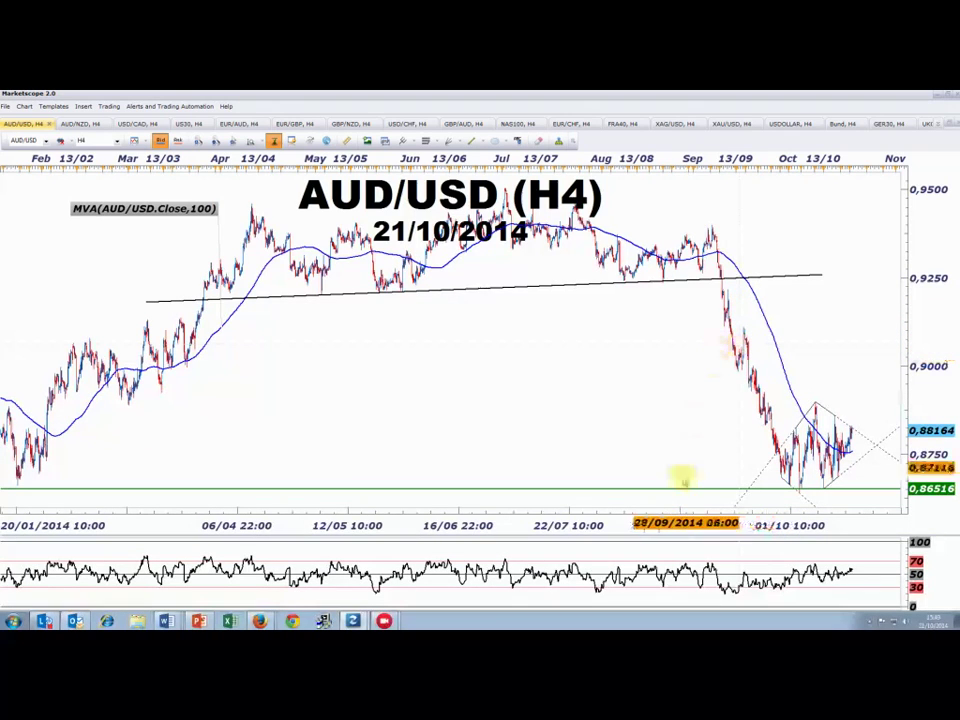
{"action": "left_click_drag", "start_coordinate": [671, 534], "coordinate": [671, 528]}
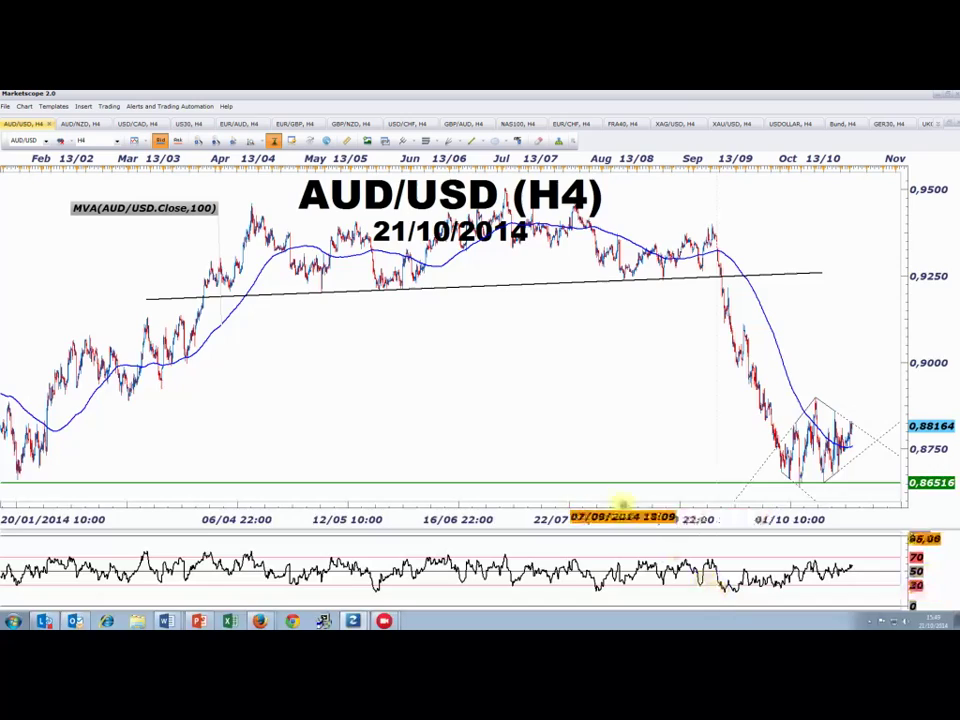
- Examine the AUD/USD decline below the long black support line and the recent consolidation between its converging trend lines above 0,86516
{"action": "scroll", "coordinate": [585, 458], "scroll_direction": "down", "scroll_amount": 3}
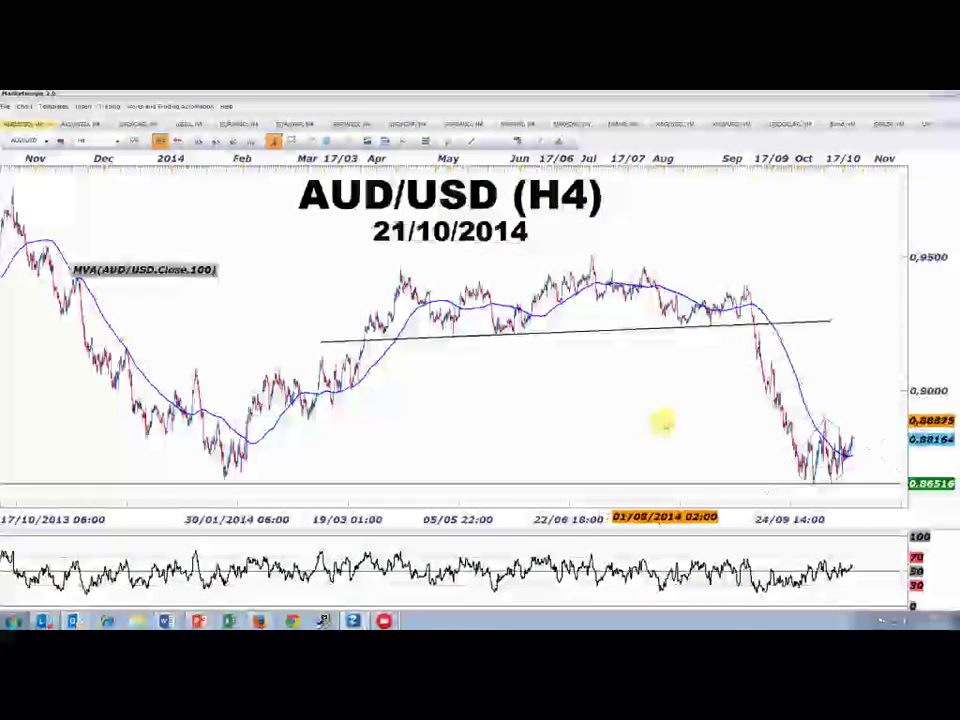
{"action": "scroll", "coordinate": [662, 422], "scroll_direction": "up", "scroll_amount": 2}
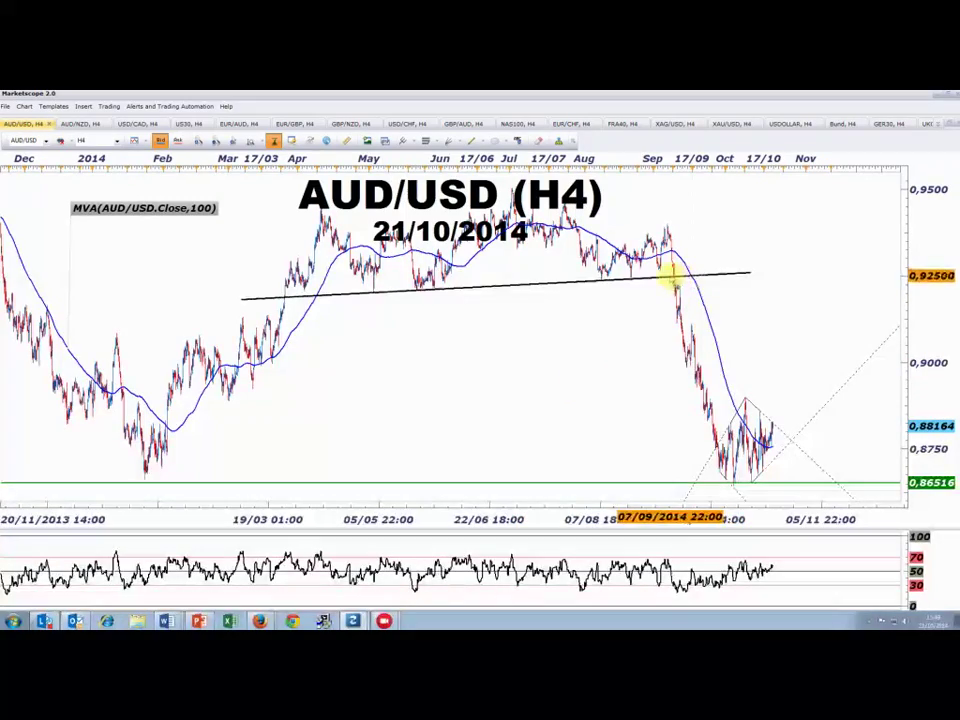
{"action": "scroll", "coordinate": [600, 418], "scroll_direction": "up", "scroll_amount": 5}
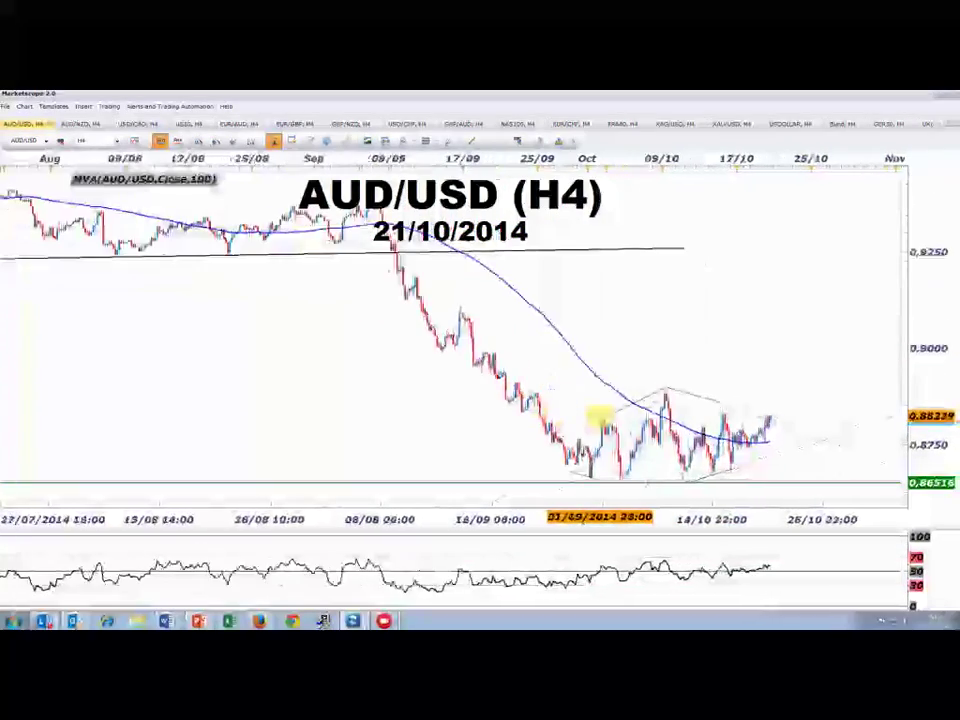
{"action": "scroll", "coordinate": [598, 418], "scroll_direction": "up", "scroll_amount": 2}
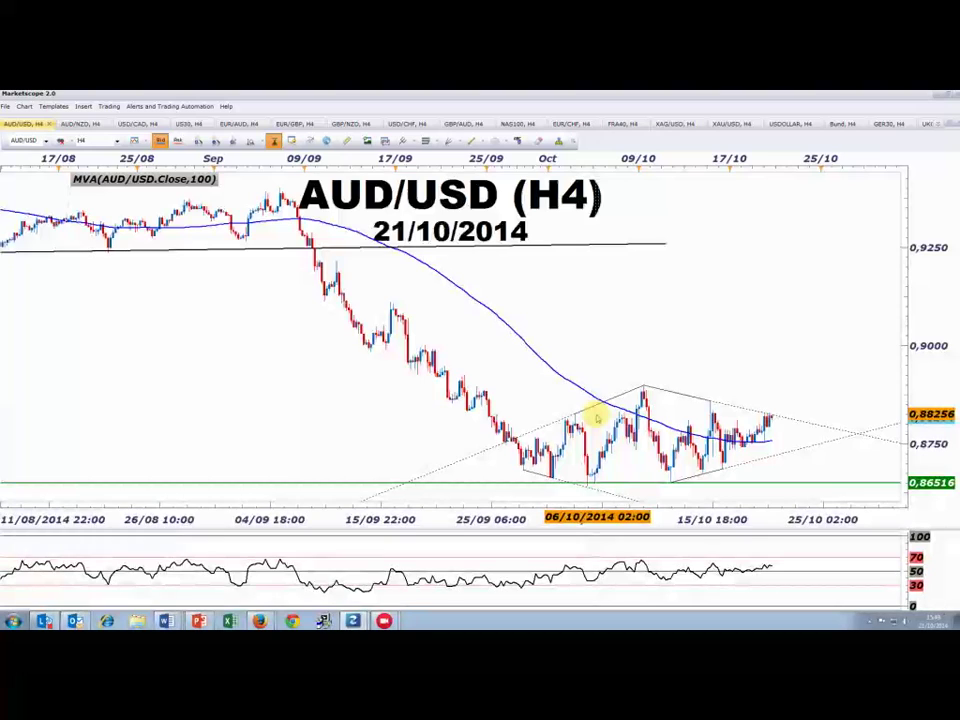
{"action": "scroll", "coordinate": [597, 418], "scroll_direction": "down", "scroll_amount": 2}
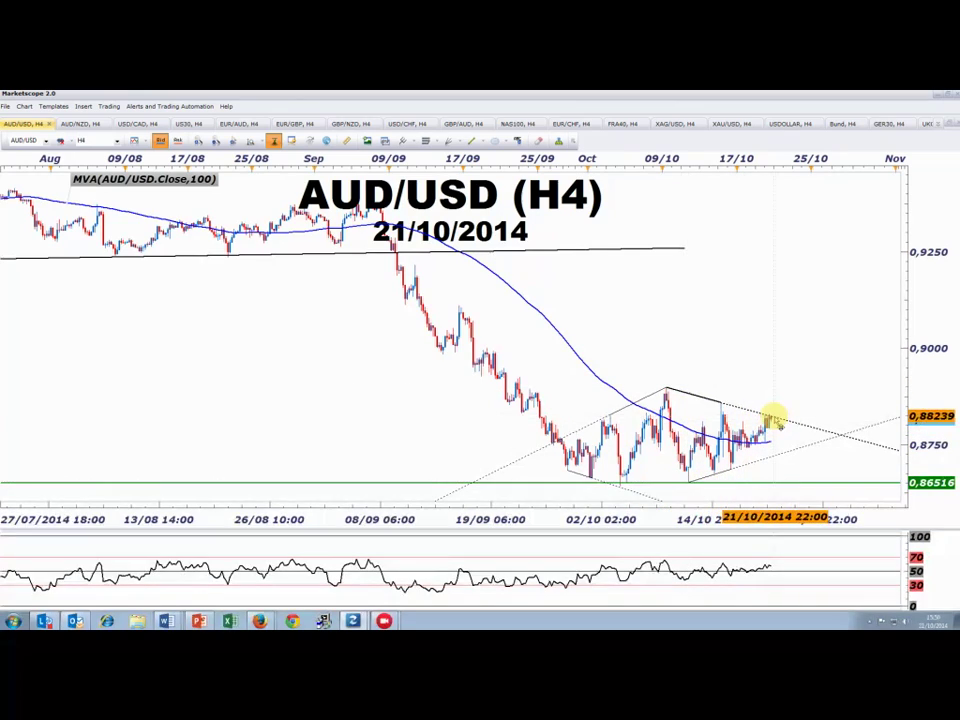
{"action": "scroll", "coordinate": [793, 383], "scroll_direction": "down", "scroll_amount": 1}
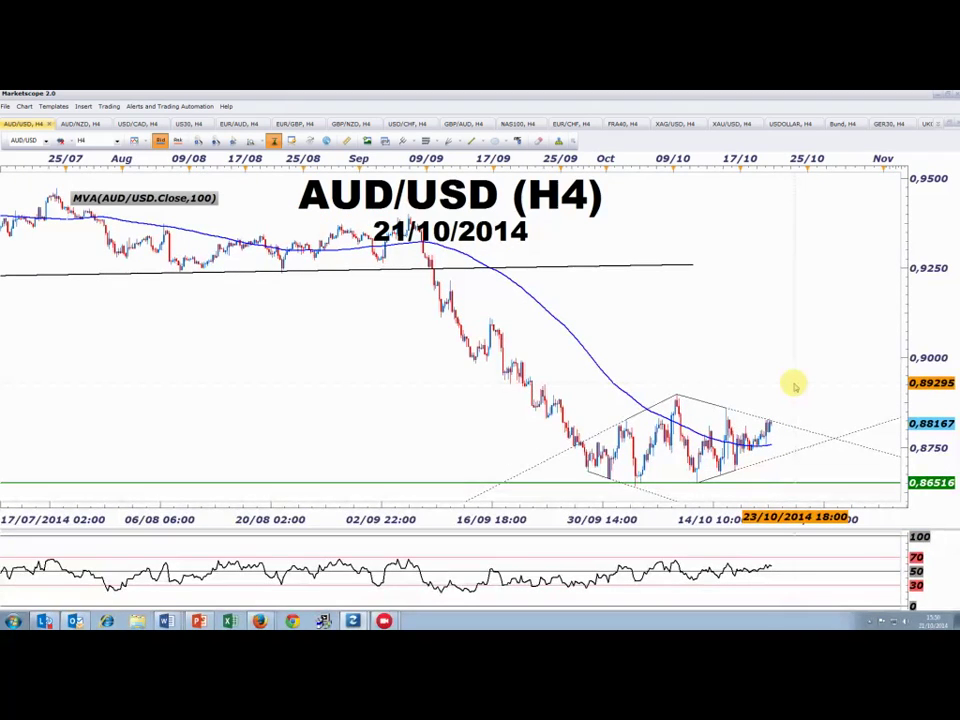
{"action": "scroll", "coordinate": [793, 383], "scroll_direction": "down", "scroll_amount": 1}
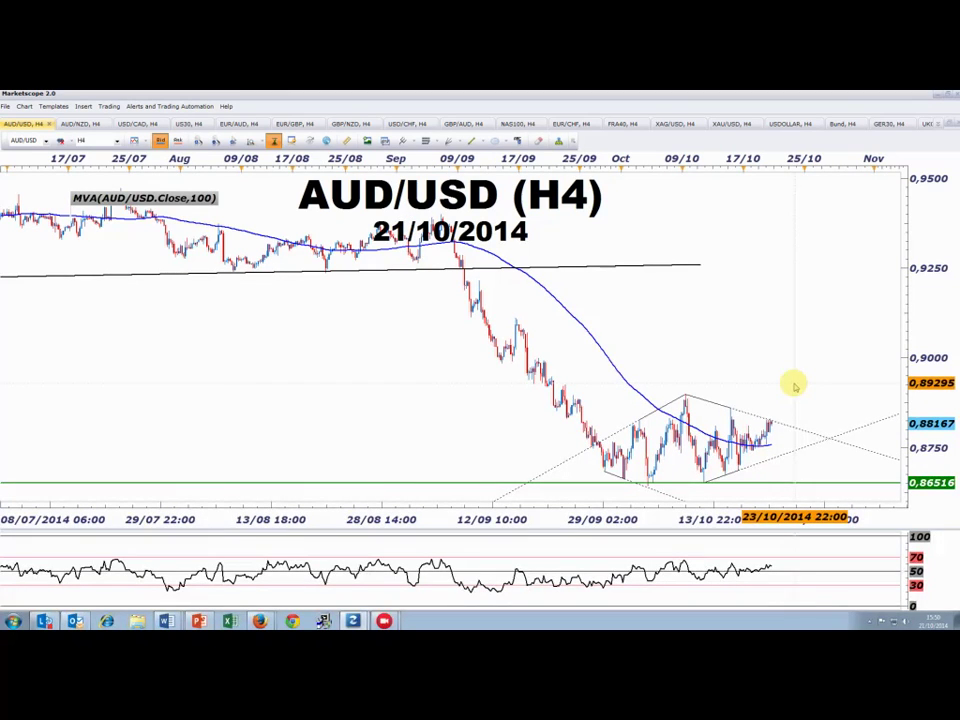
{"action": "scroll", "coordinate": [795, 390], "scroll_direction": "up", "scroll_amount": 2}
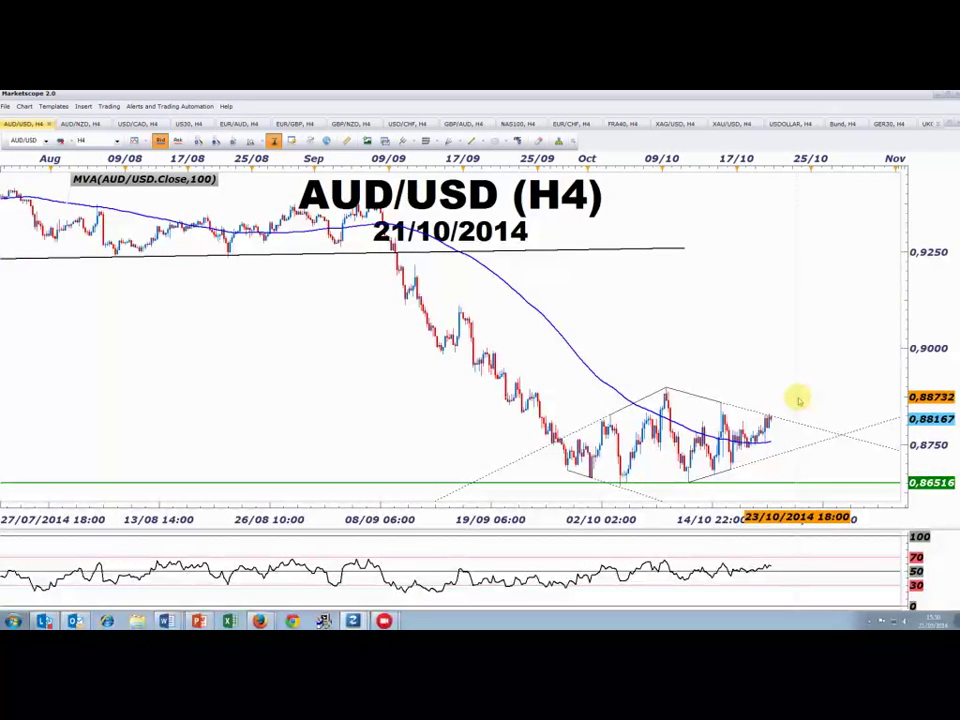
{"action": "scroll", "coordinate": [798, 400], "scroll_direction": "down", "scroll_amount": 1}
{"action": "scroll", "coordinate": [799, 400], "scroll_direction": "down", "scroll_amount": 1}
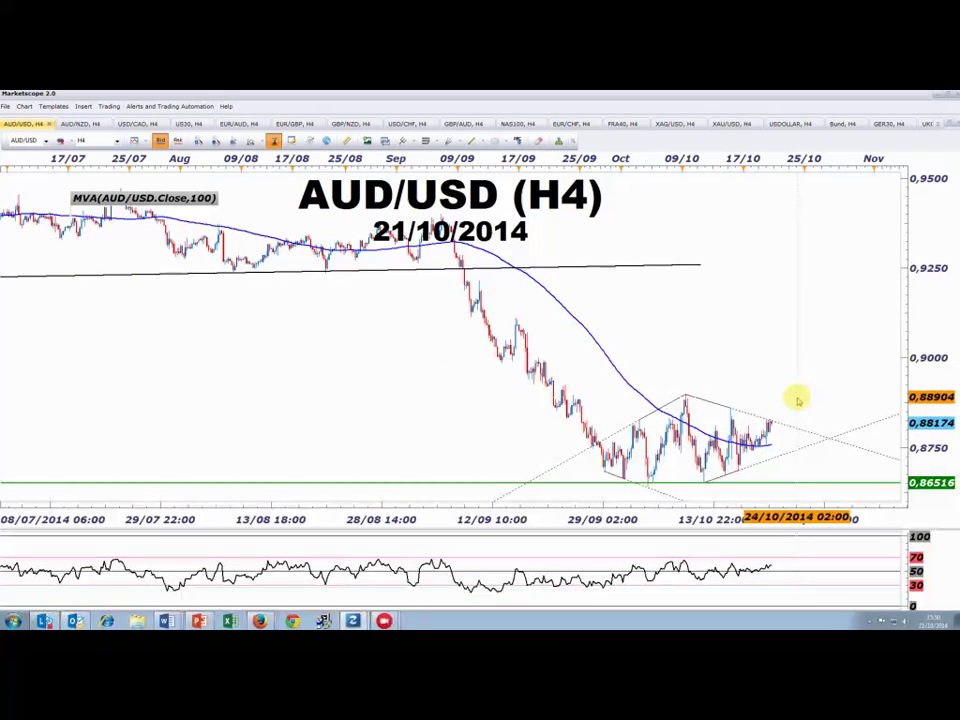
{"action": "scroll", "coordinate": [798, 400], "scroll_direction": "down", "scroll_amount": 4}
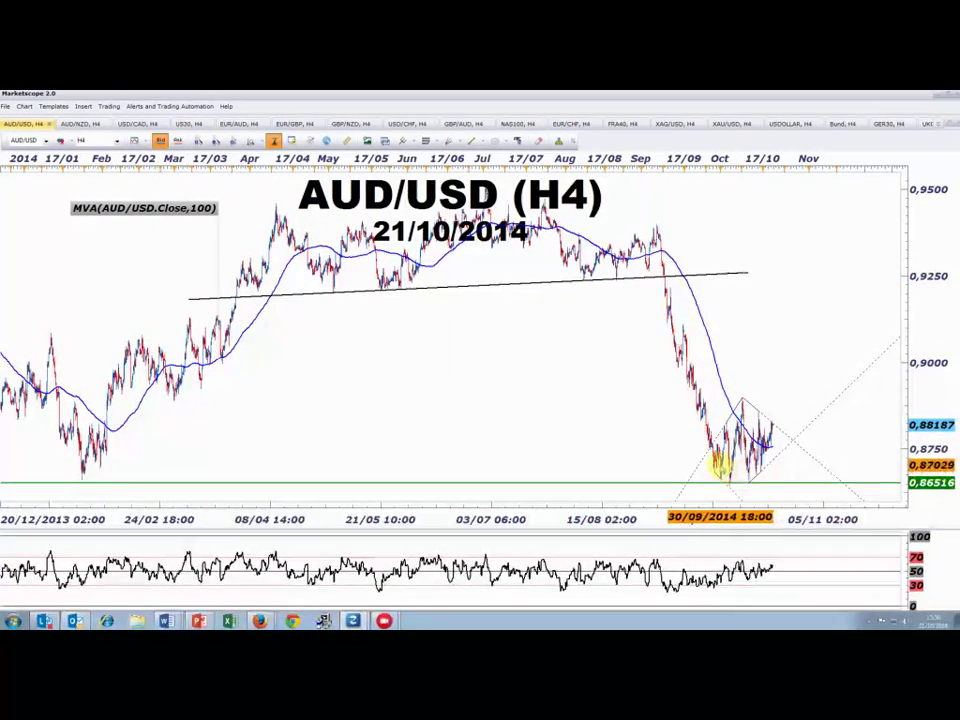
{"action": "scroll", "coordinate": [720, 463], "scroll_direction": "up", "scroll_amount": 4}
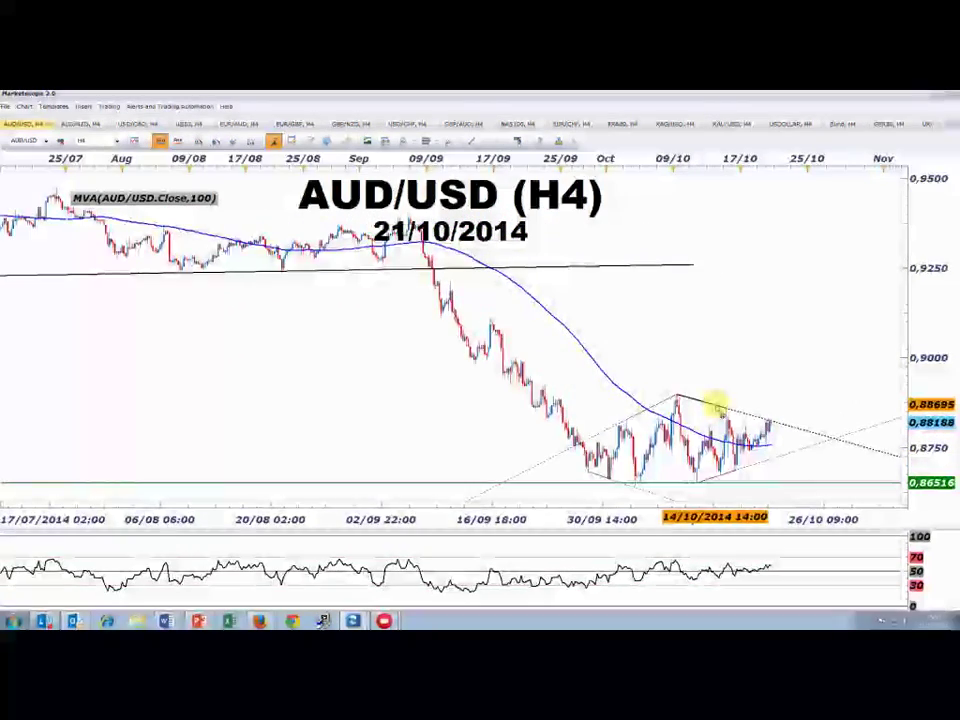
{"action": "scroll", "coordinate": [754, 373], "scroll_direction": "up", "scroll_amount": 2}
{"action": "scroll", "coordinate": [765, 405], "scroll_direction": "up", "scroll_amount": 1}
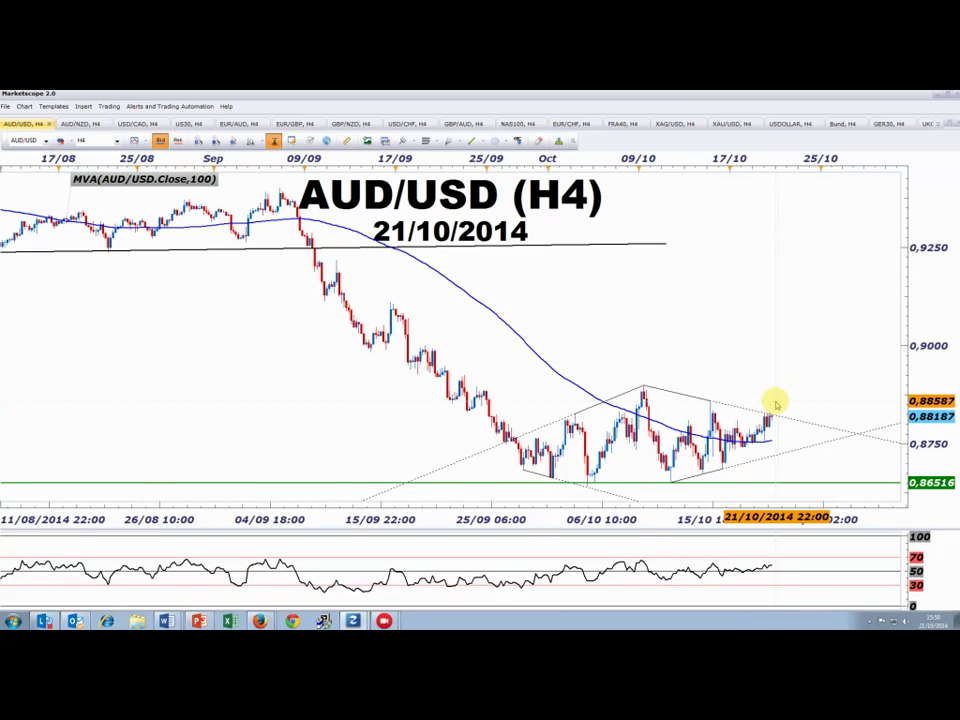
{"action": "scroll", "coordinate": [776, 404], "scroll_direction": "down", "scroll_amount": 1}
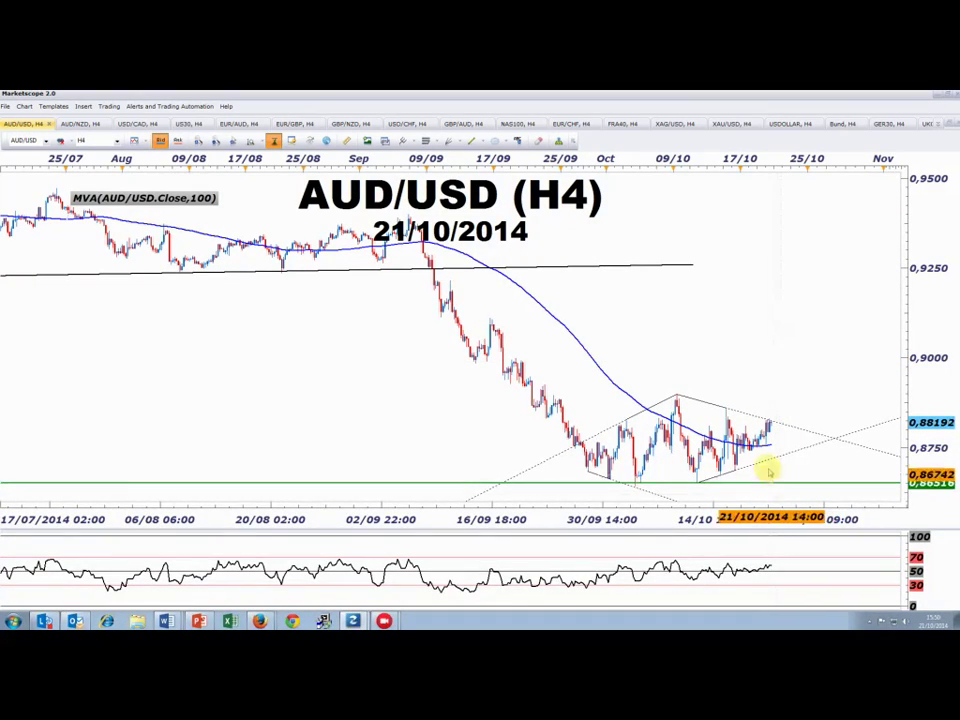
{"action": "mouse_move", "coordinate": [758, 461]}
{"action": "left_mouse_down"}
{"action": "mouse_move", "coordinate": [750, 466]}
{"action": "mouse_move", "coordinate": [754, 450]}
{"action": "left_mouse_up"}
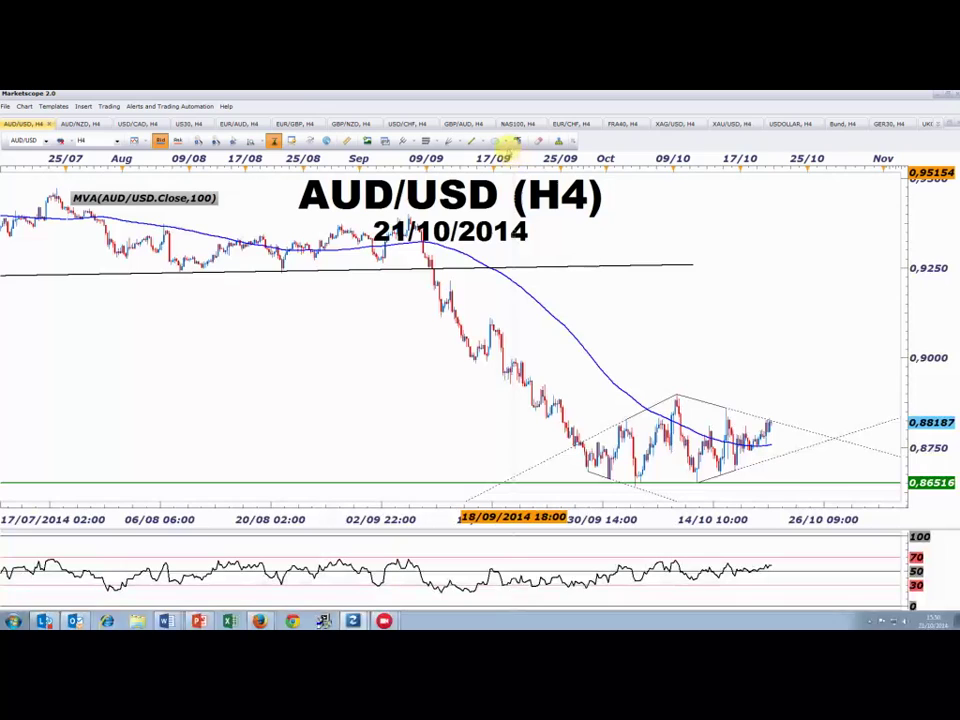
{"action": "left_click", "coordinate": [494, 140]}
{"action": "mouse_move", "coordinate": [547, 163]}
{"action": "left_click", "coordinate": [579, 176]}
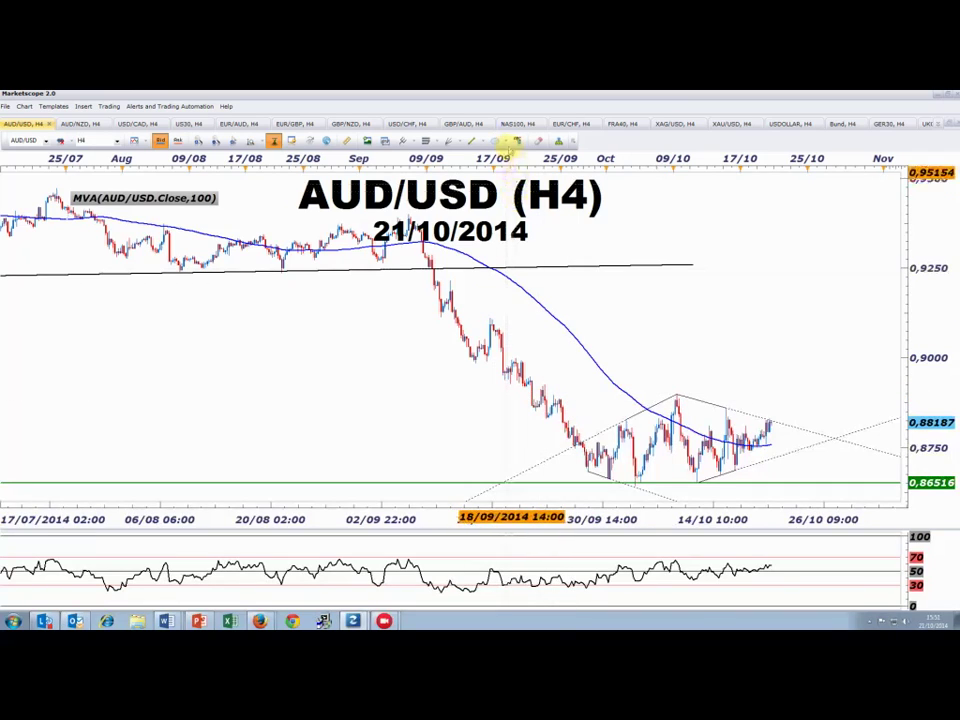
- Draw a rectangle over the AUD/USD consolidation, from about 24/09/2014 at 0,88946 to 24/10/2014 at 0,86589
{"action": "left_click", "coordinate": [510, 142]}
{"action": "mouse_move", "coordinate": [515, 165]}
{"action": "left_click", "coordinate": [570, 170]}
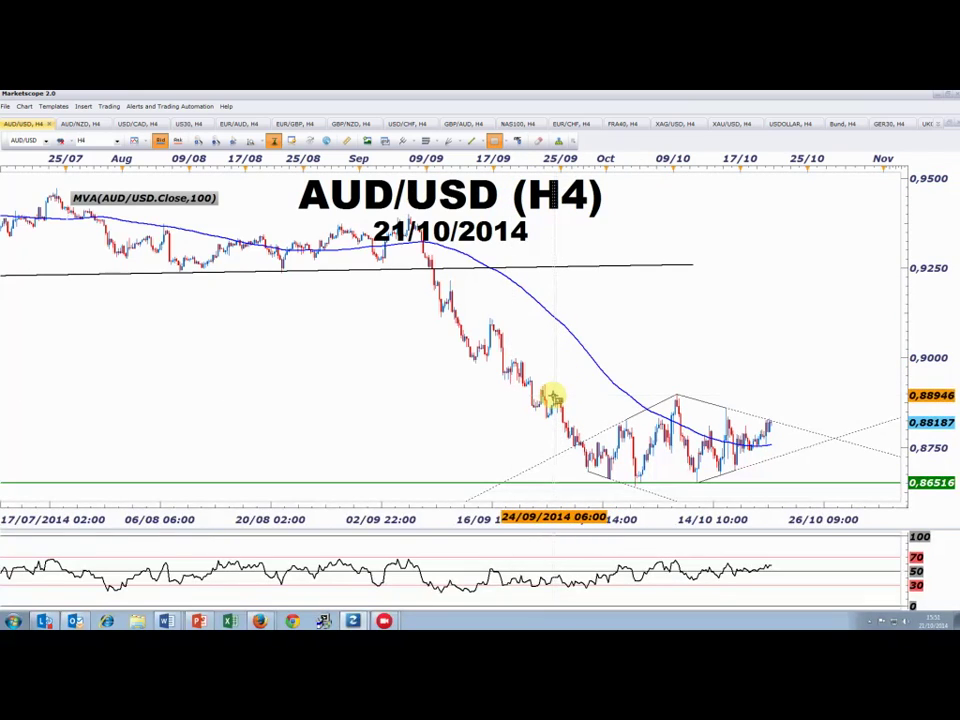
{"action": "mouse_move", "coordinate": [552, 398]}
{"action": "left_mouse_down"}
{"action": "mouse_move", "coordinate": [591, 429]}
{"action": "mouse_move", "coordinate": [664, 452]}
{"action": "mouse_move", "coordinate": [804, 467]}
{"action": "mouse_move", "coordinate": [801, 482]}
{"action": "left_mouse_up"}
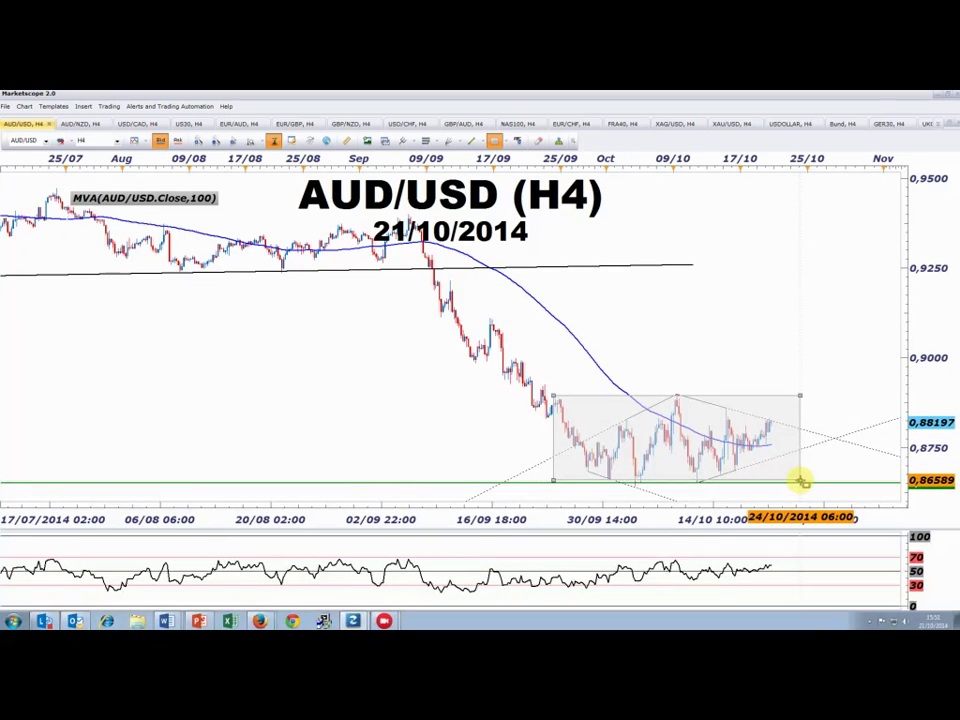
- Give the new rectangle a white border and a light blue background
{"action": "left_click", "coordinate": [400, 361]}
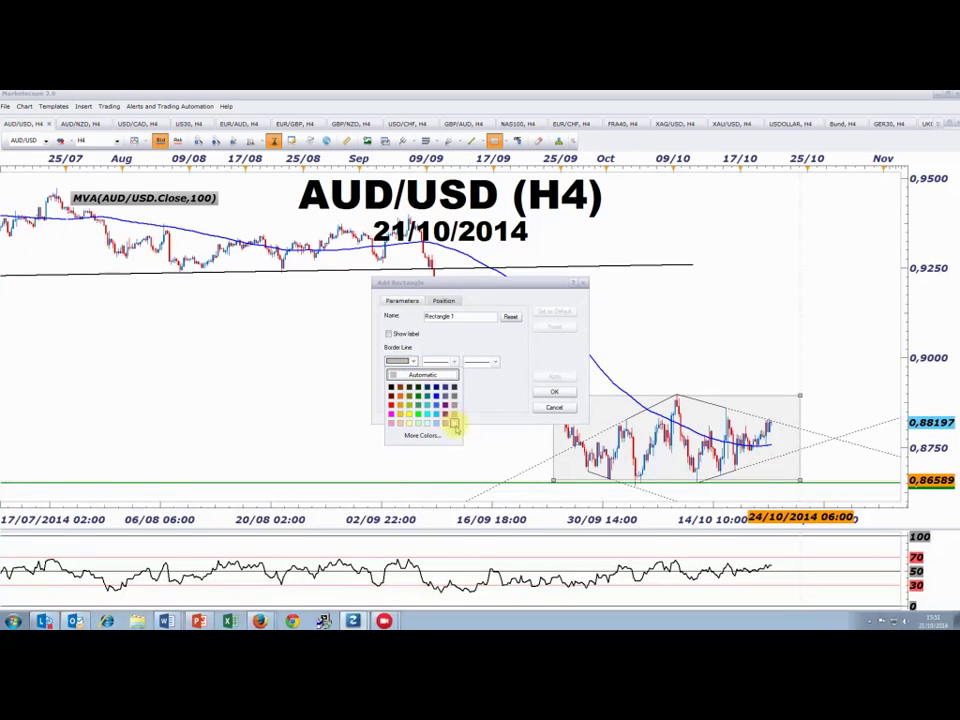
{"action": "left_click", "coordinate": [455, 425]}
{"action": "left_click", "coordinate": [412, 401]}
{"action": "left_click", "coordinate": [427, 463]}
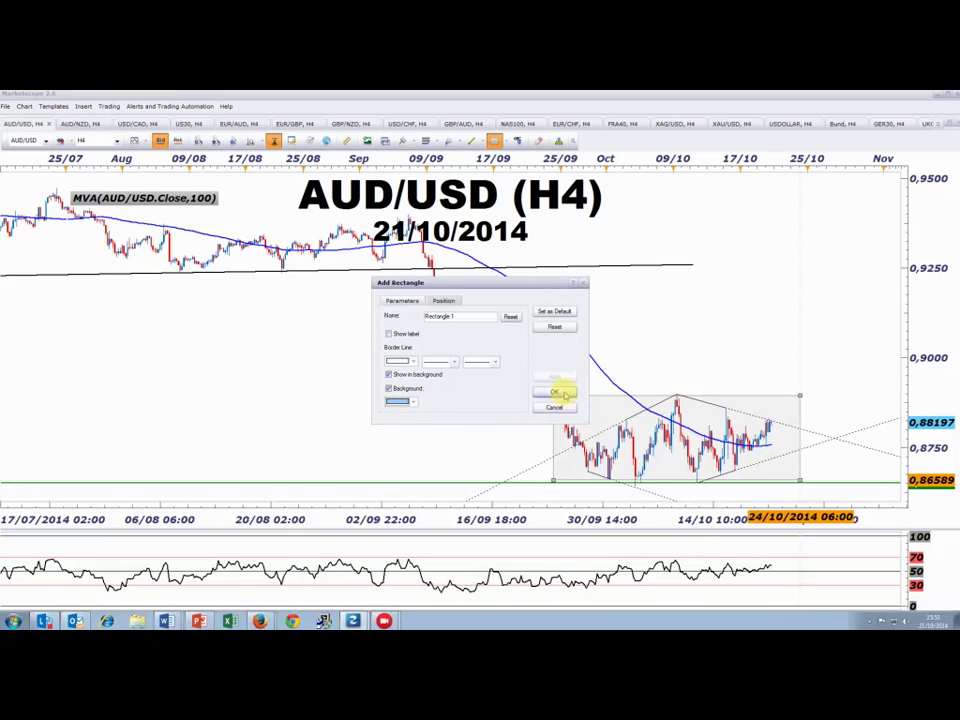
{"action": "left_click", "coordinate": [558, 392]}
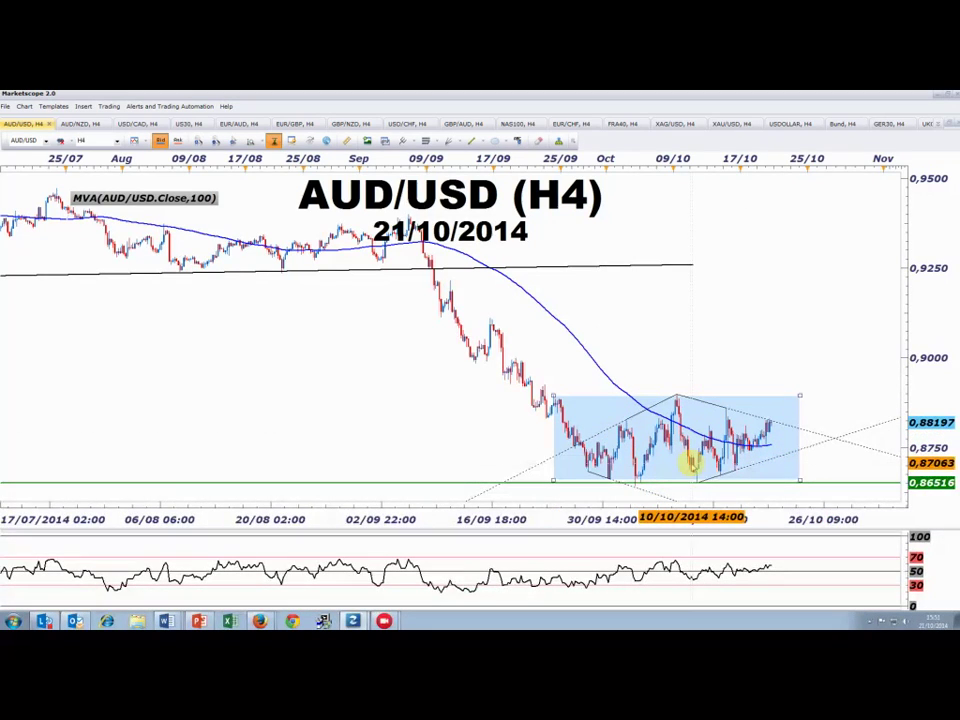
- Examine the latest AUD/USD candles against the shaded range and its trend lines, and return to the three-chart layout
{"action": "scroll", "coordinate": [690, 462], "scroll_direction": "up", "scroll_amount": 3}
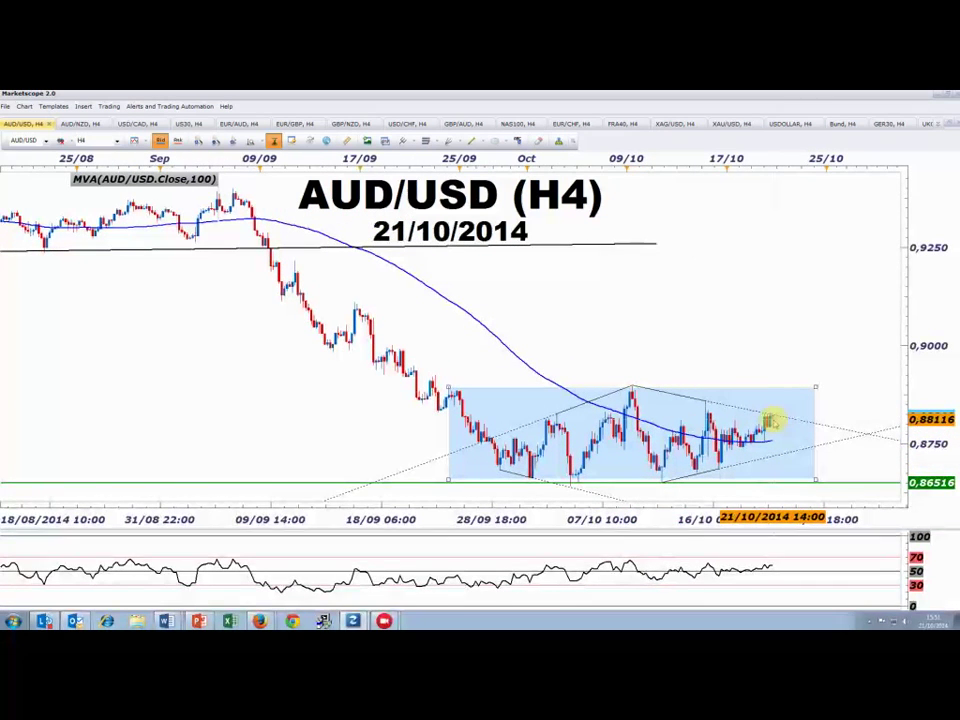
{"action": "scroll", "coordinate": [770, 422], "scroll_direction": "up", "scroll_amount": 2}
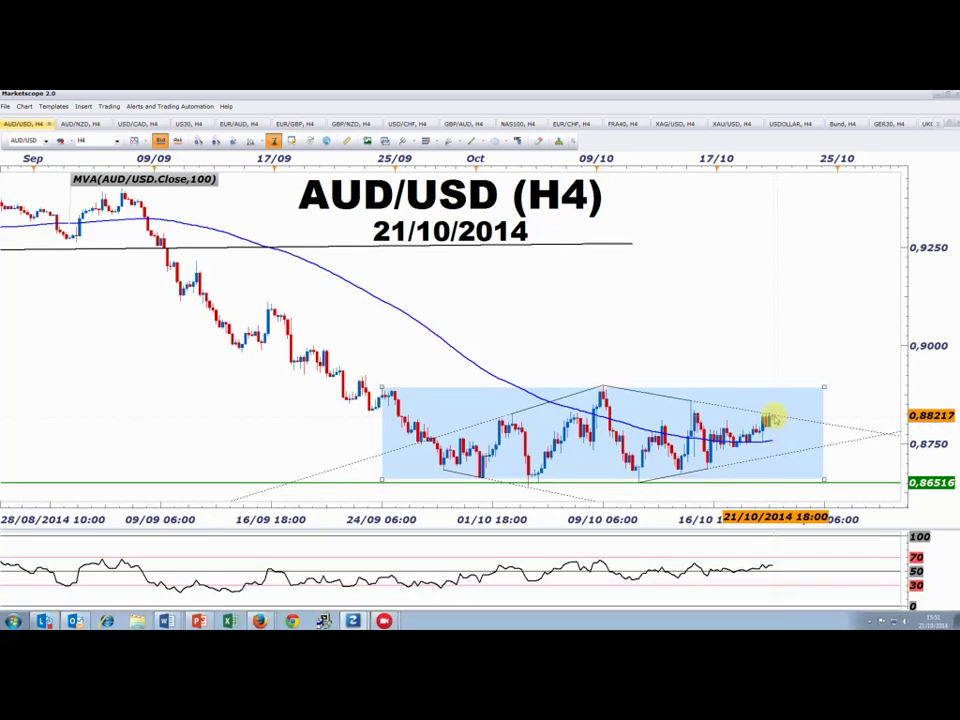
{"action": "scroll", "coordinate": [772, 420], "scroll_direction": "down", "scroll_amount": 1}
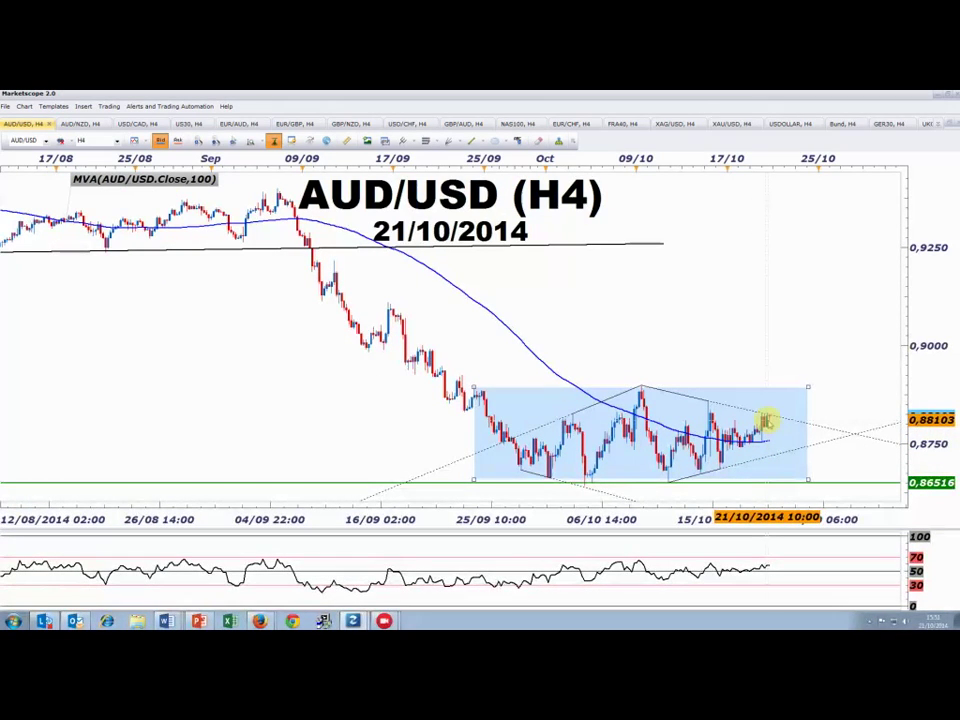
{"action": "scroll", "coordinate": [757, 435], "scroll_direction": "down", "scroll_amount": 1}
{"action": "scroll", "coordinate": [757, 435], "scroll_direction": "up", "scroll_amount": 1}
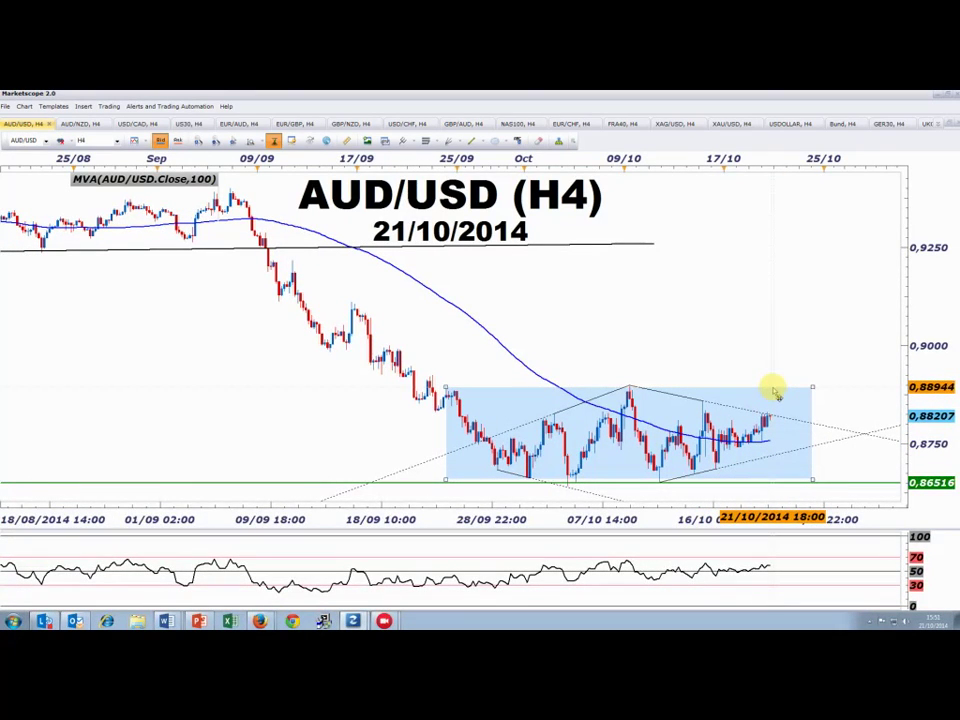
{"action": "scroll", "coordinate": [769, 388], "scroll_direction": "down", "scroll_amount": 3}
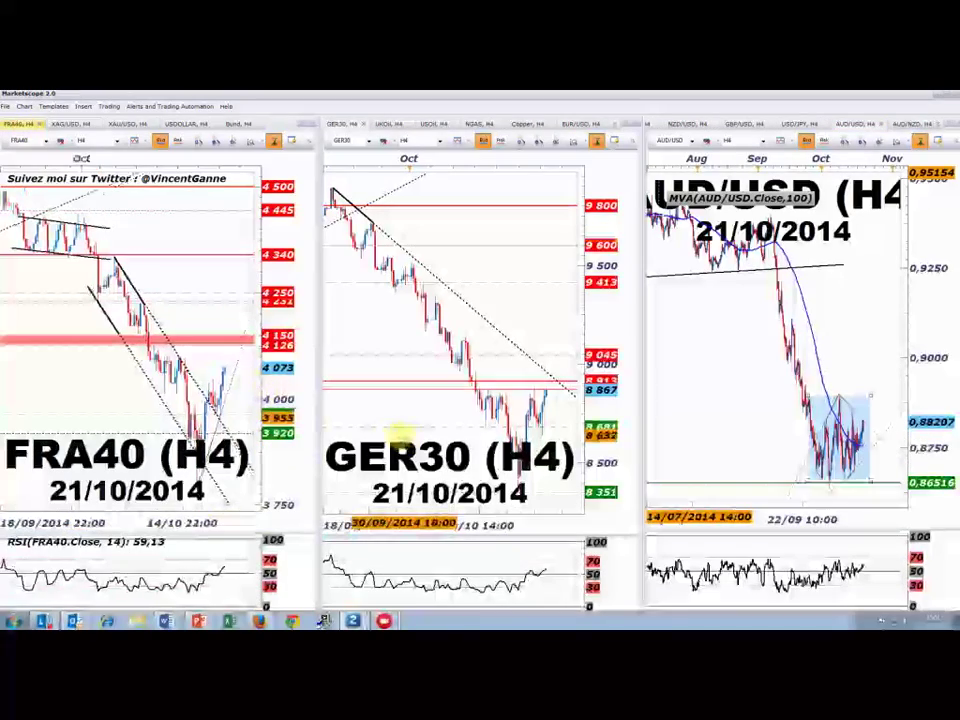
{"action": "scroll", "coordinate": [731, 424], "scroll_direction": "up", "scroll_amount": 3}
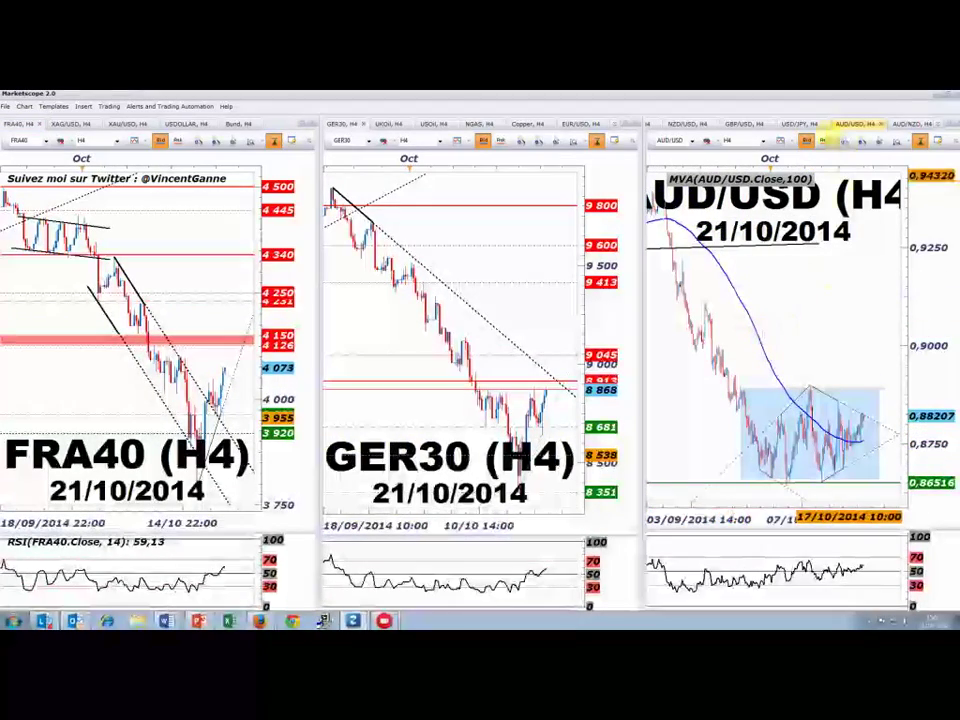
- Replace the displayed AUD/USD chart with the EUR/AUD H4 chart
{"action": "left_click", "coordinate": [938, 124]}
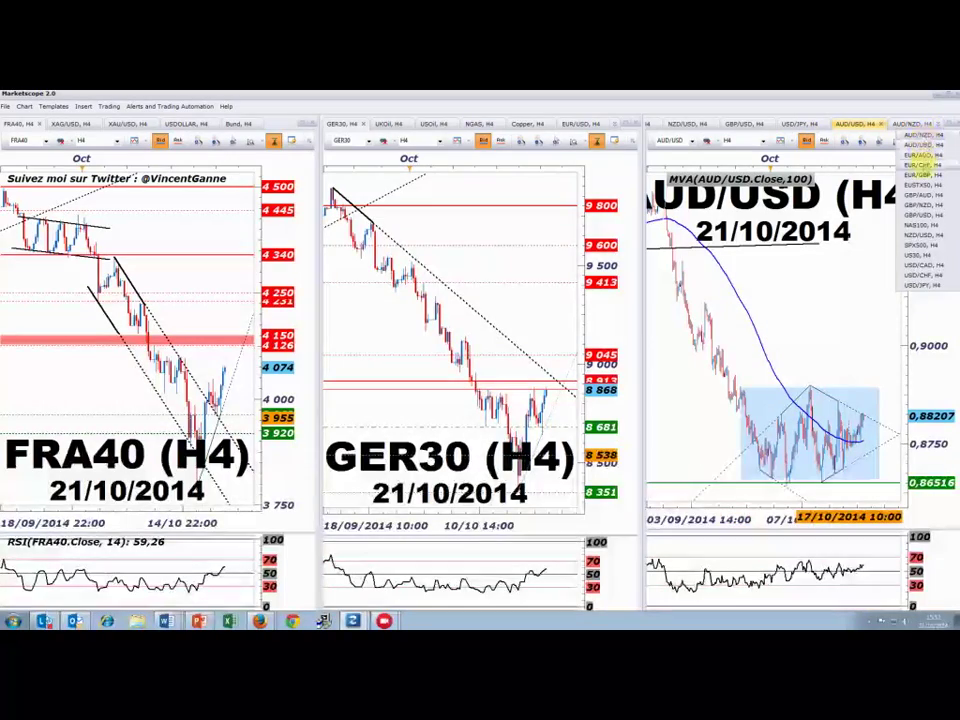
{"action": "left_click", "coordinate": [920, 155]}
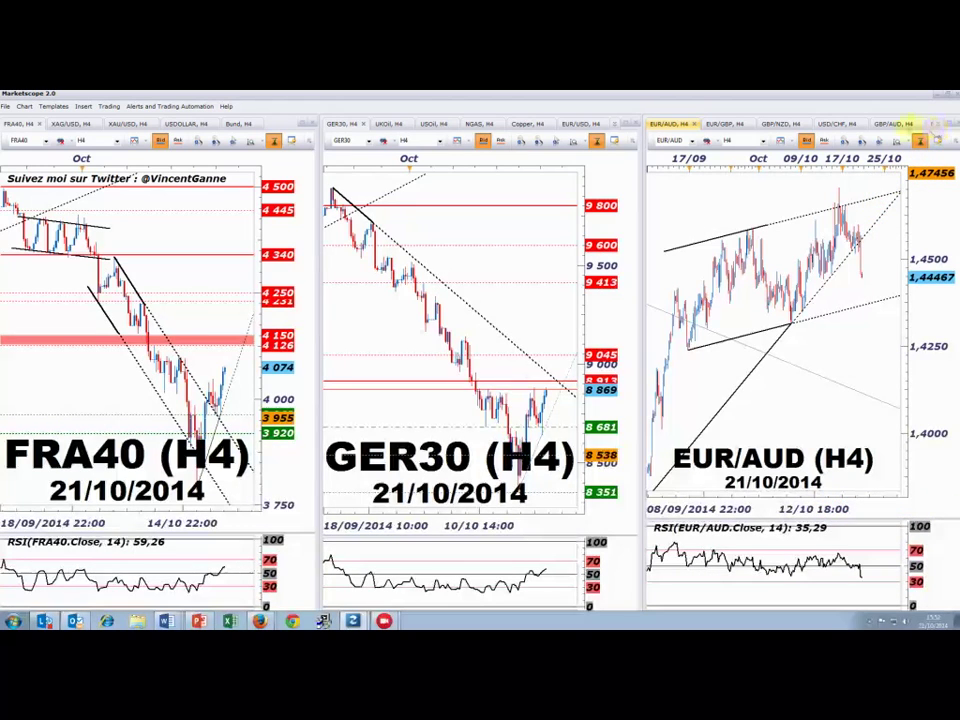
- Bring the AUD/USD H4 chart back in place of EUR/AUD and examine its latest candles within the shaded consolidation range
{"action": "left_click", "coordinate": [940, 126]}
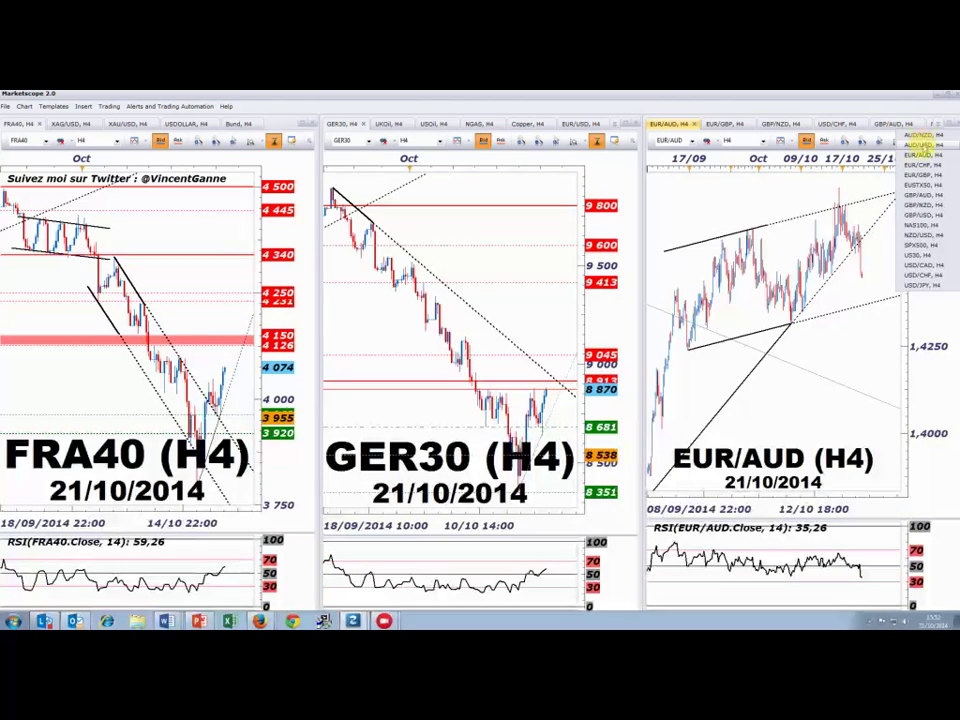
{"action": "left_click", "coordinate": [922, 142]}
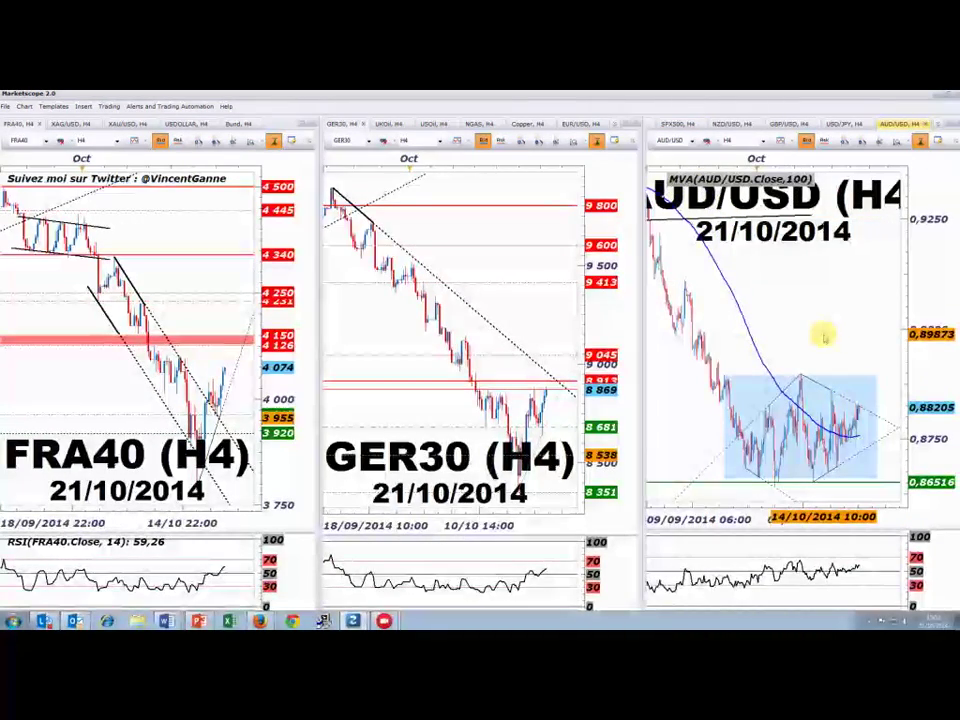
{"action": "left_click_drag", "start_coordinate": [810, 350], "coordinate": [782, 375]}
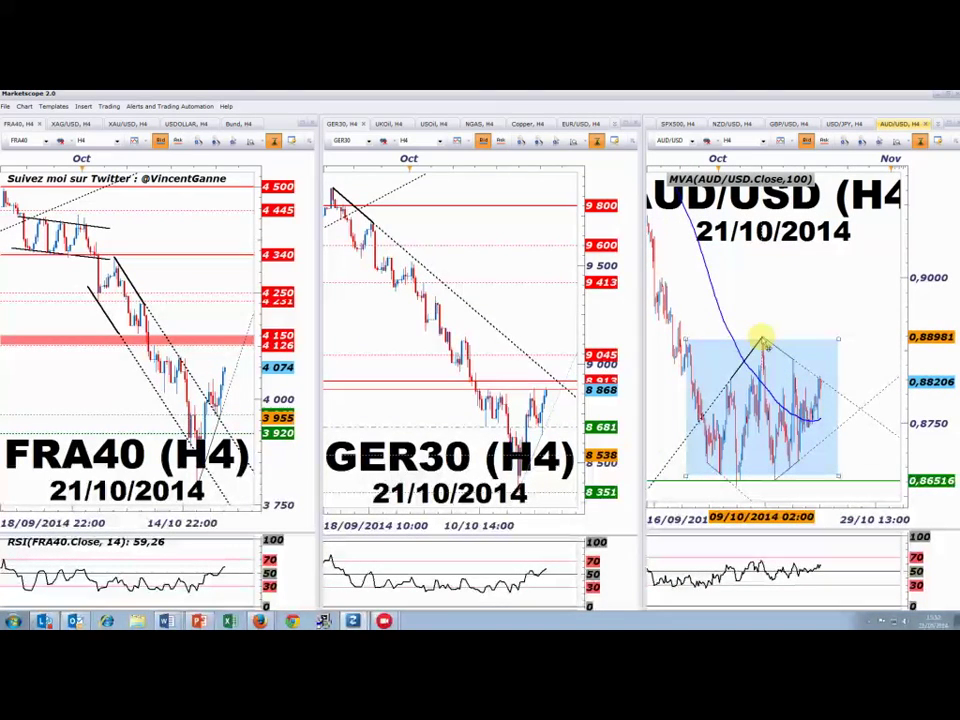
{"action": "left_click_drag", "start_coordinate": [826, 377], "coordinate": [828, 437]}
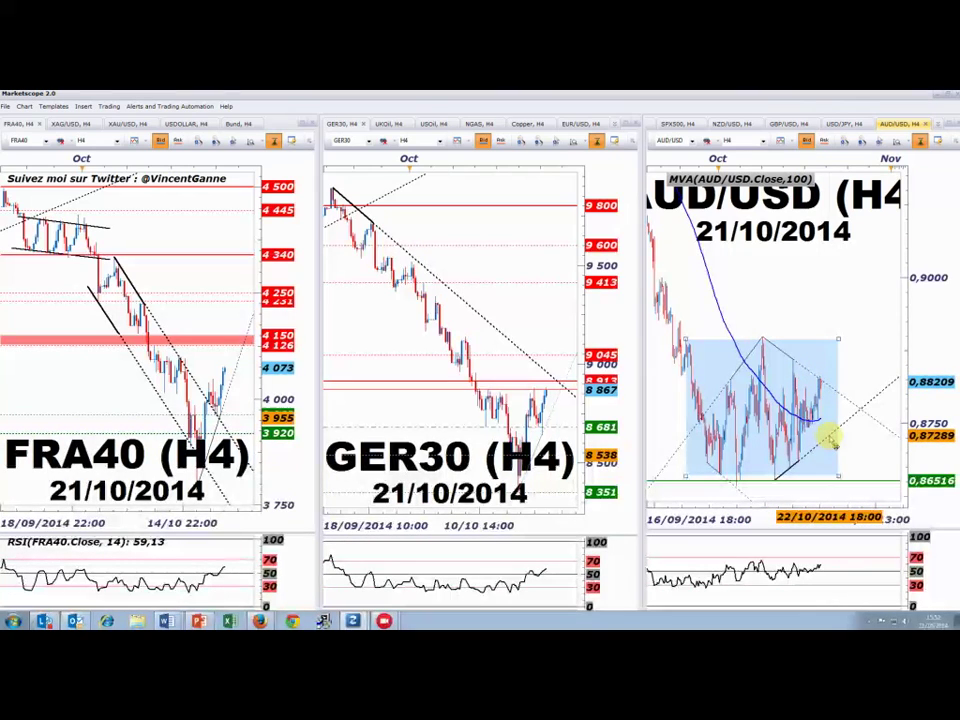
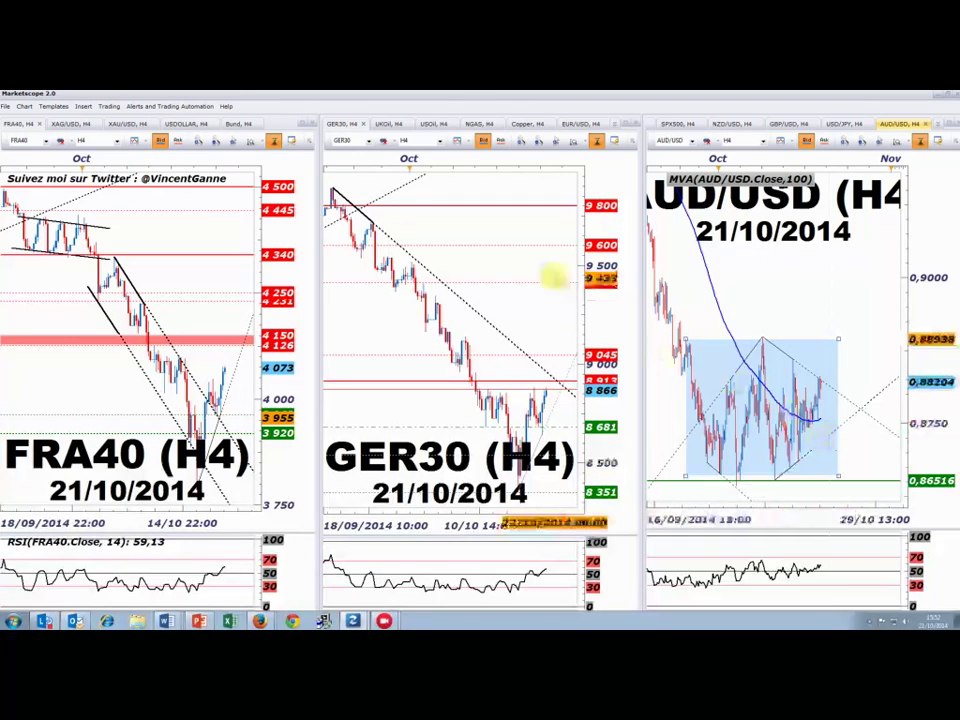
{"action": "scroll", "coordinate": [793, 320], "scroll_direction": "up", "scroll_amount": 3}
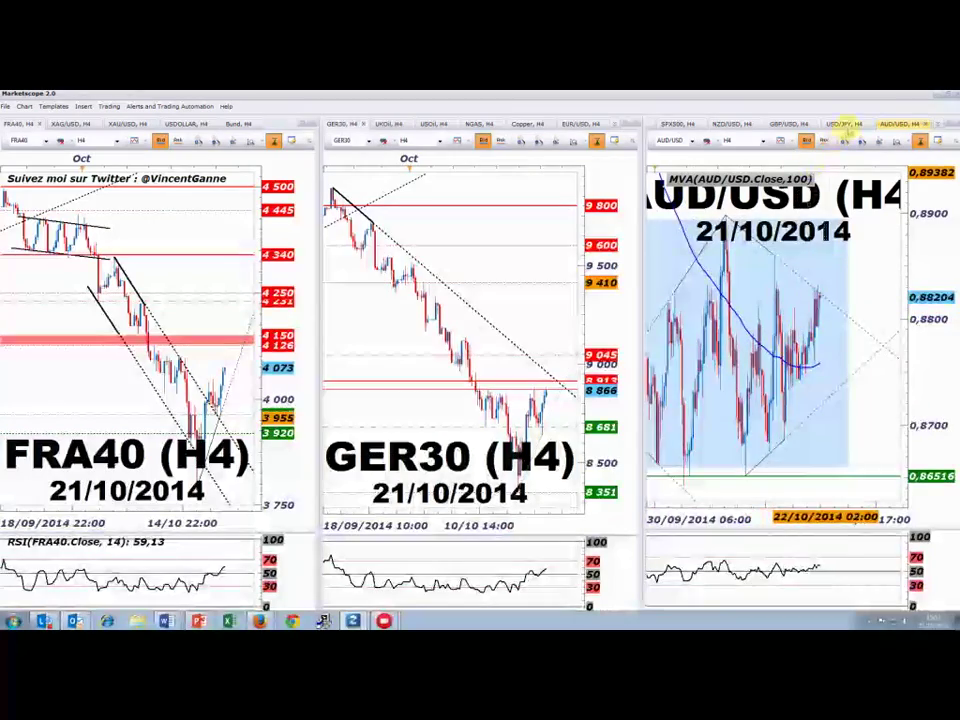
- Display the USD/JPY H4 chart and examine its recent candles around the 107,495 resistance level
{"action": "left_click", "coordinate": [846, 124]}
{"action": "scroll", "coordinate": [750, 410], "scroll_direction": "down", "scroll_amount": 4}
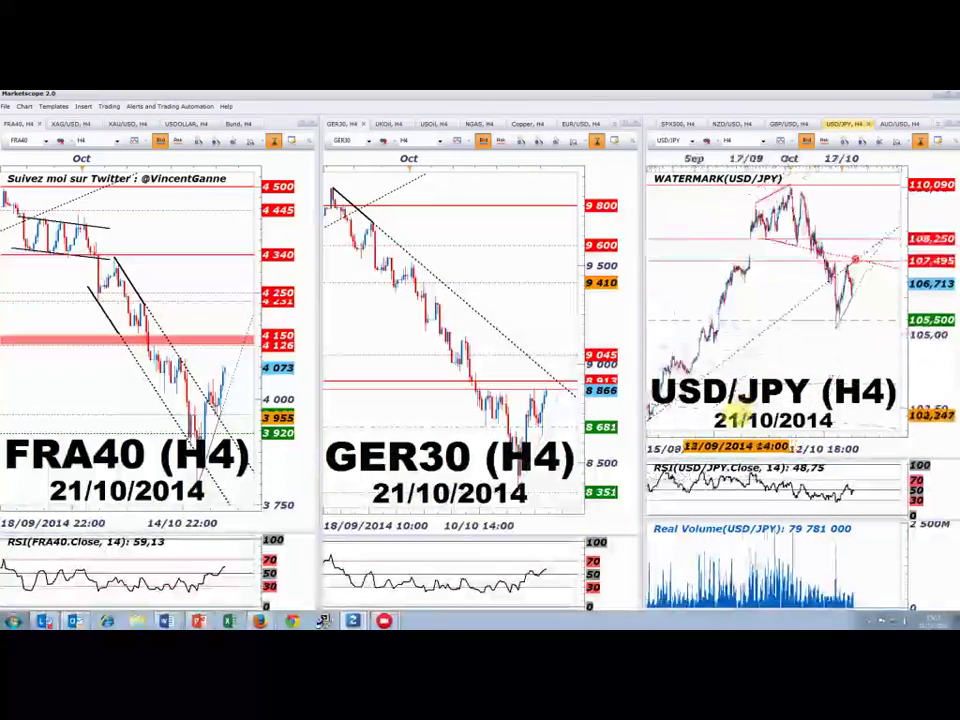
{"action": "scroll", "coordinate": [754, 413], "scroll_direction": "up", "scroll_amount": 6}
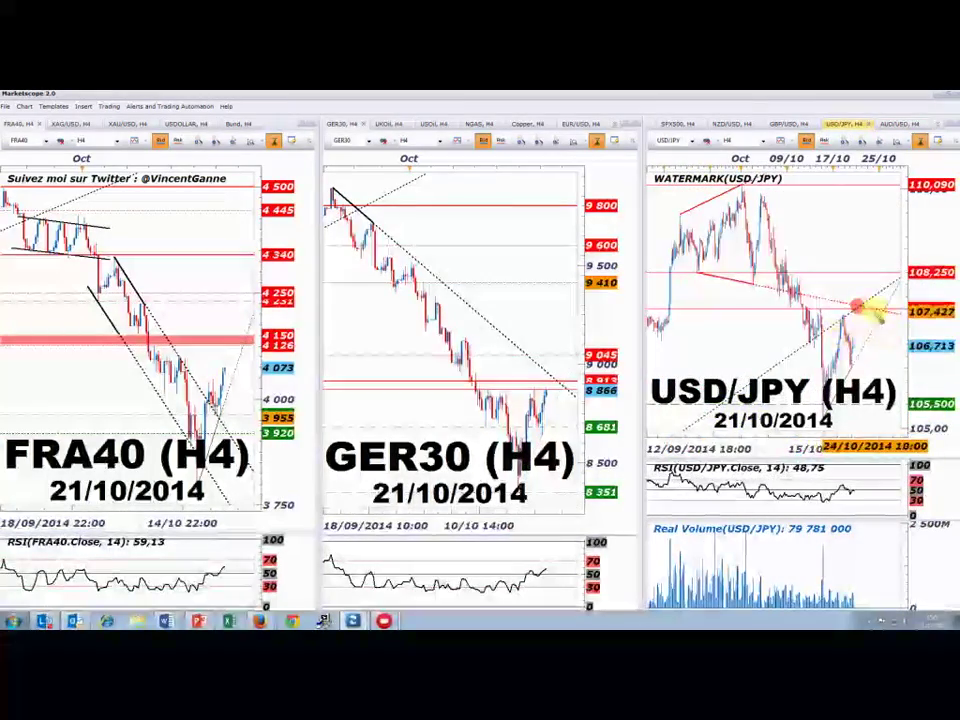
{"action": "scroll", "coordinate": [840, 358], "scroll_direction": "down", "scroll_amount": 2}
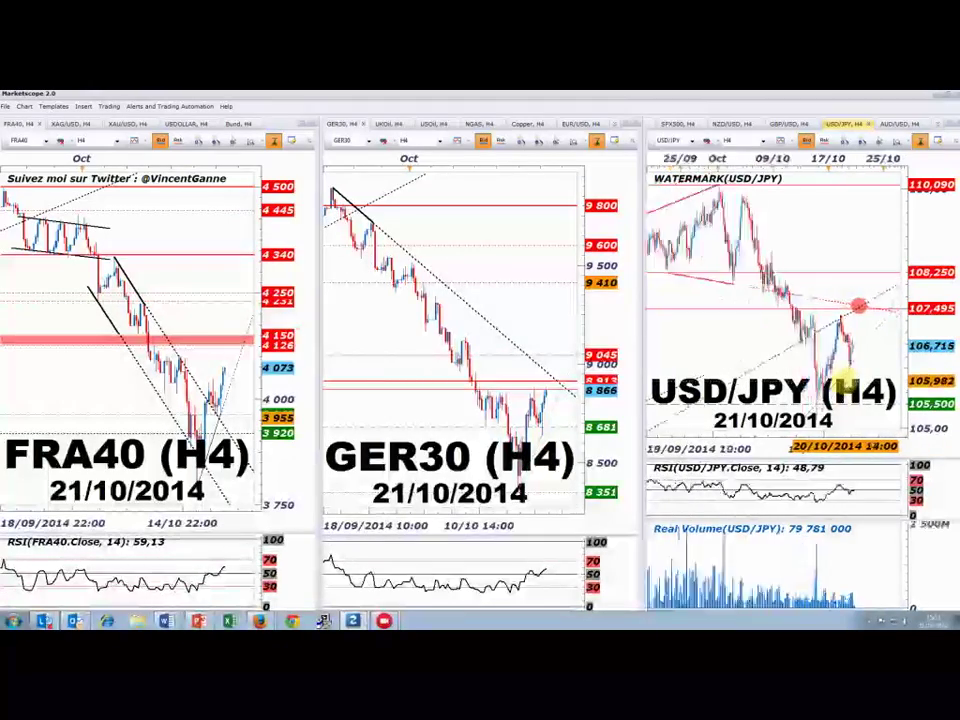
- Enlarge the NZD/USD H4 chart to full width and examine its rising channel, descending trend line and the 0,80513 resistance
{"action": "left_click", "coordinate": [731, 124]}
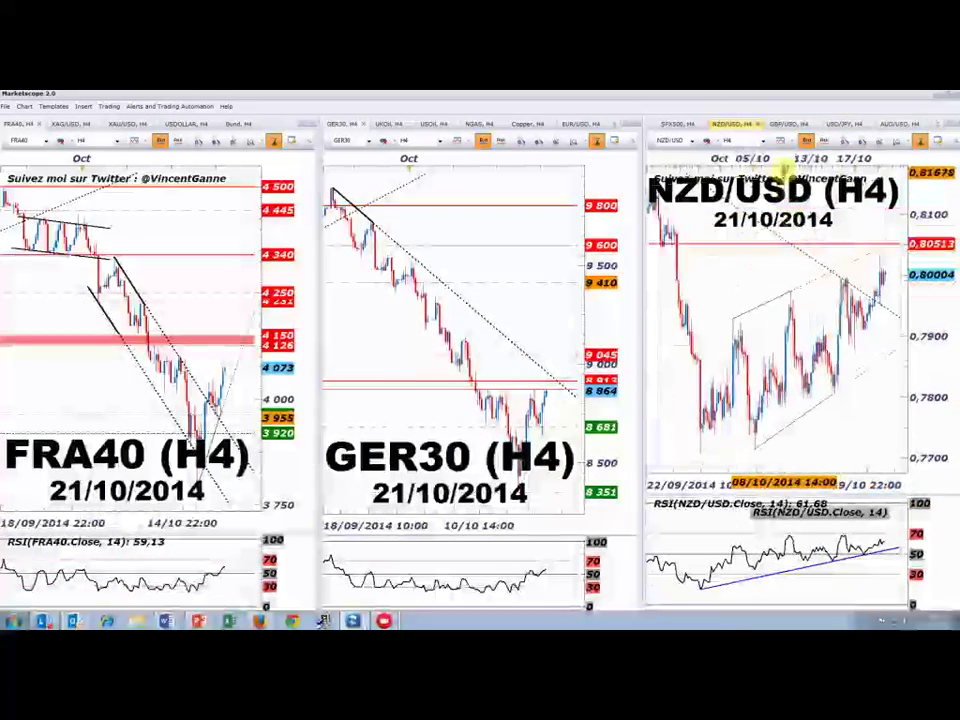
{"action": "left_click_drag", "start_coordinate": [729, 124], "coordinate": [702, 371]}
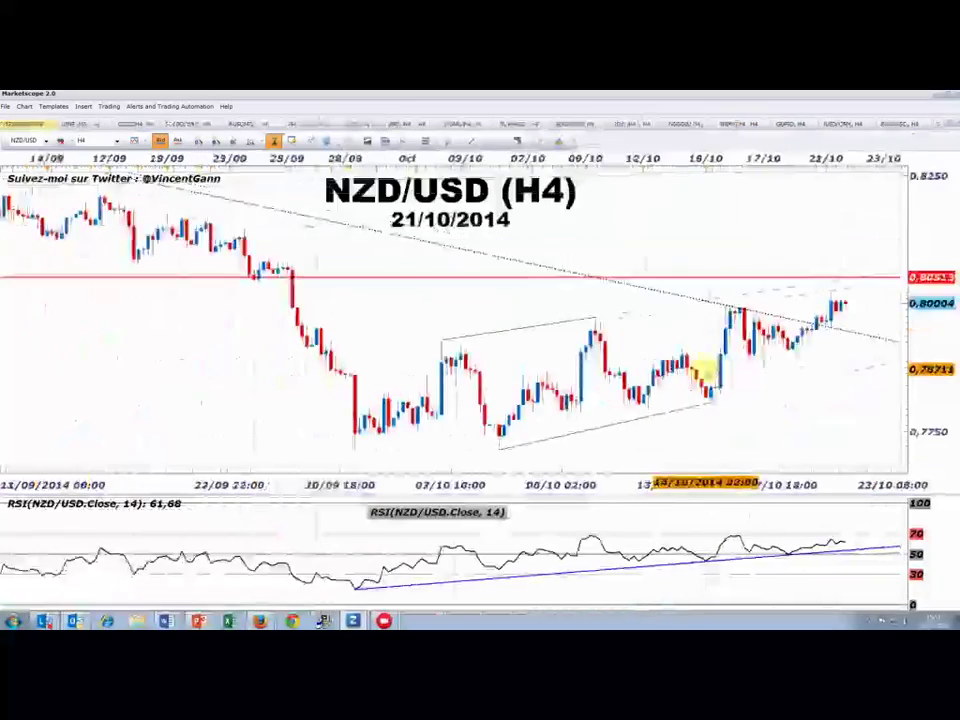
{"action": "scroll", "coordinate": [705, 371], "scroll_direction": "down", "scroll_amount": 4}
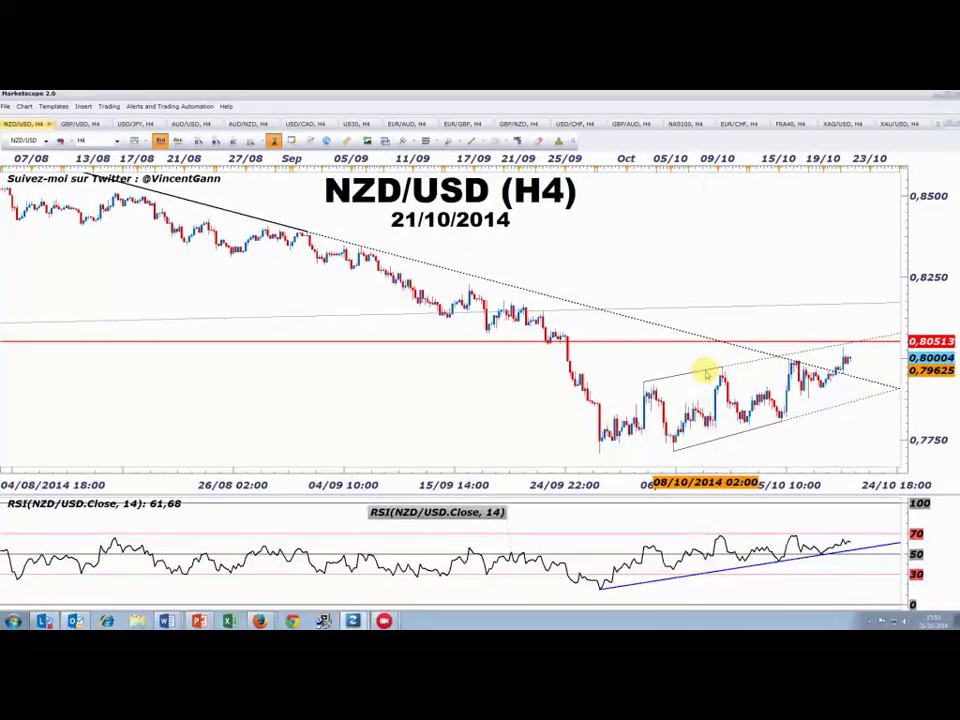
{"action": "left_click_drag", "start_coordinate": [831, 456], "coordinate": [753, 457]}
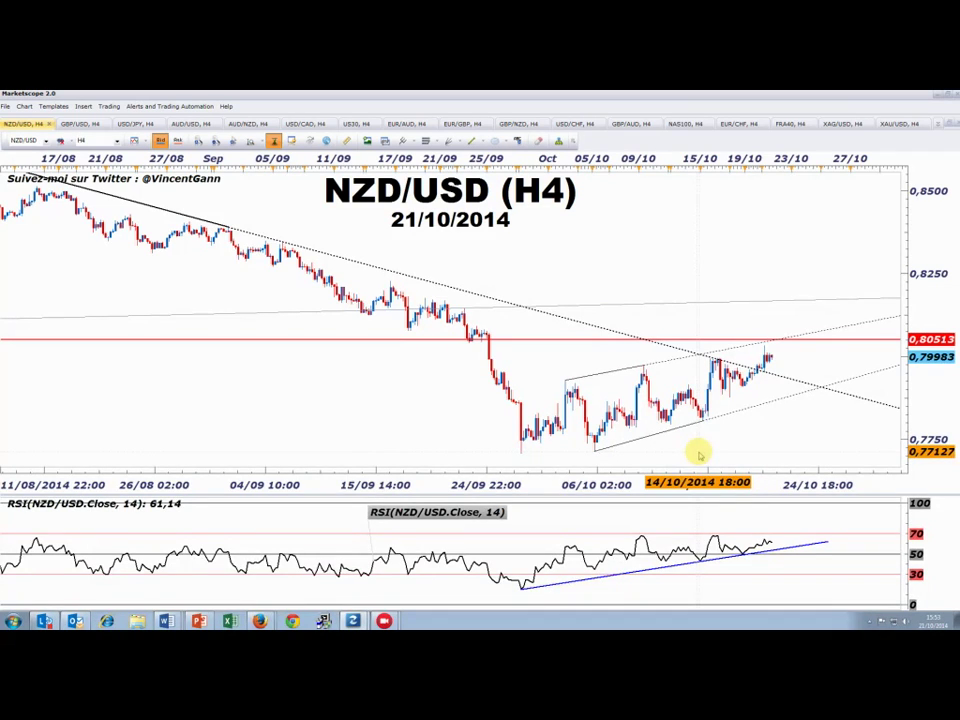
{"action": "scroll", "coordinate": [700, 455], "scroll_direction": "down", "scroll_amount": 8}
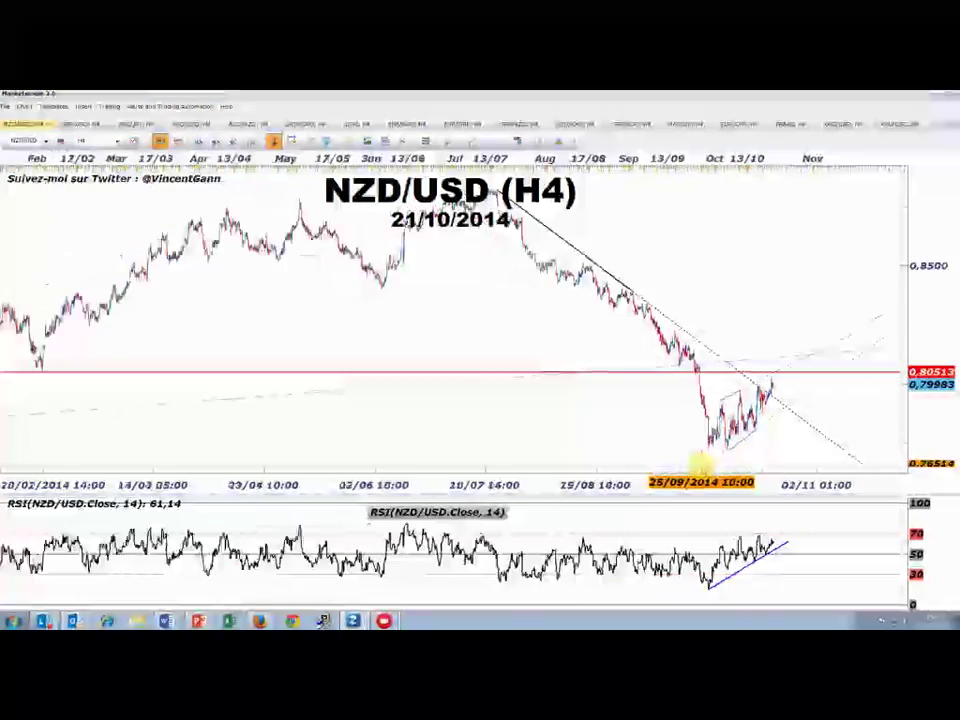
{"action": "scroll", "coordinate": [702, 462], "scroll_direction": "up", "scroll_amount": 10}
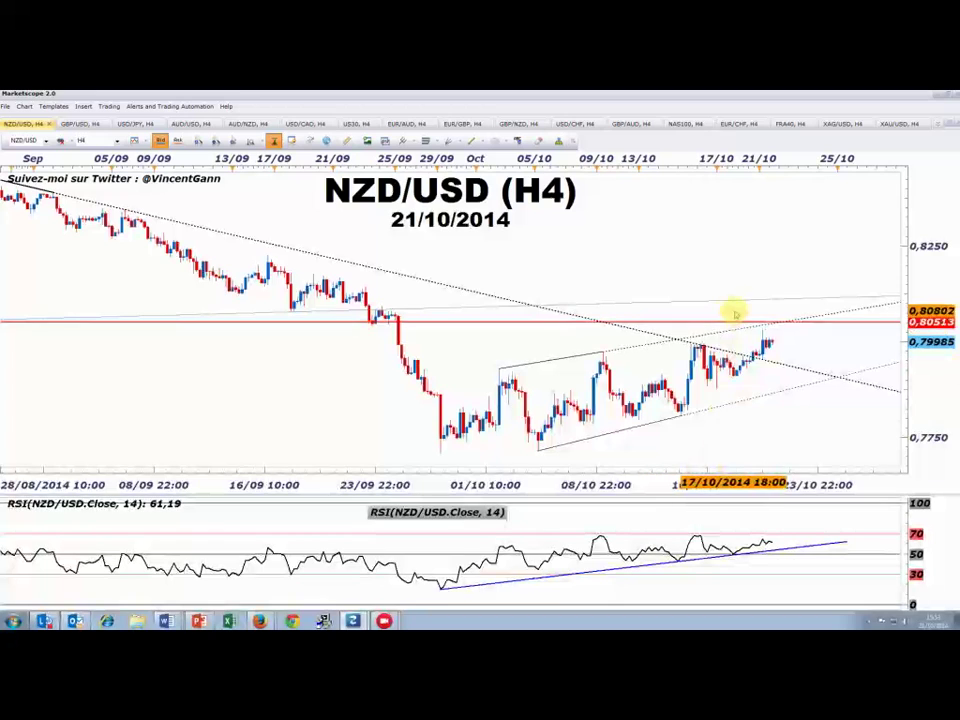
{"action": "scroll", "coordinate": [766, 374], "scroll_direction": "down", "scroll_amount": 2}
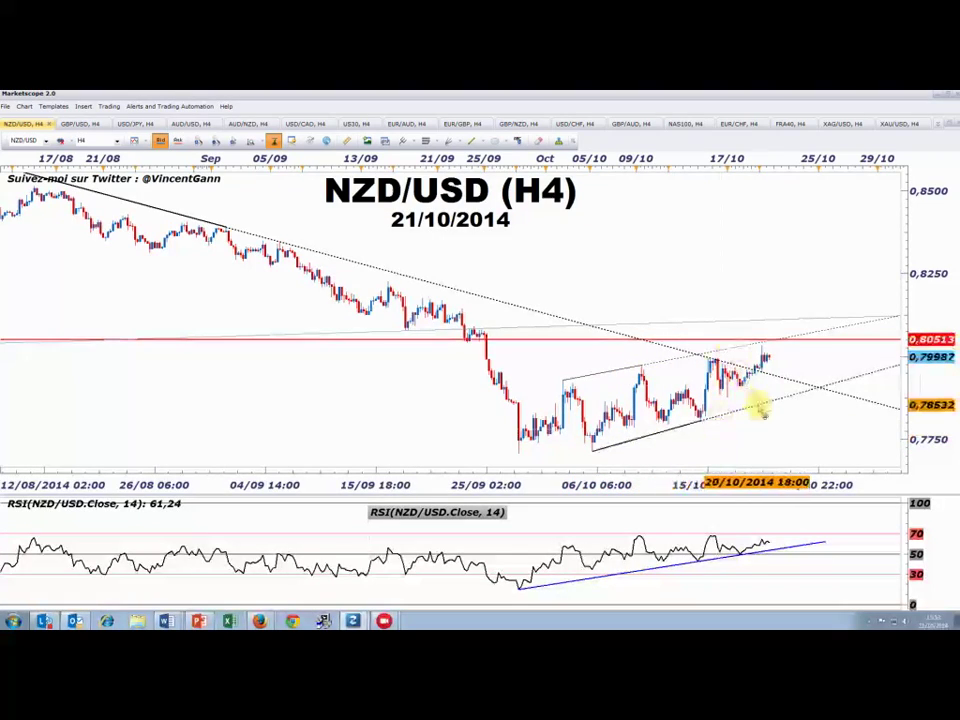
{"action": "scroll", "coordinate": [771, 408], "scroll_direction": "down", "scroll_amount": 2}
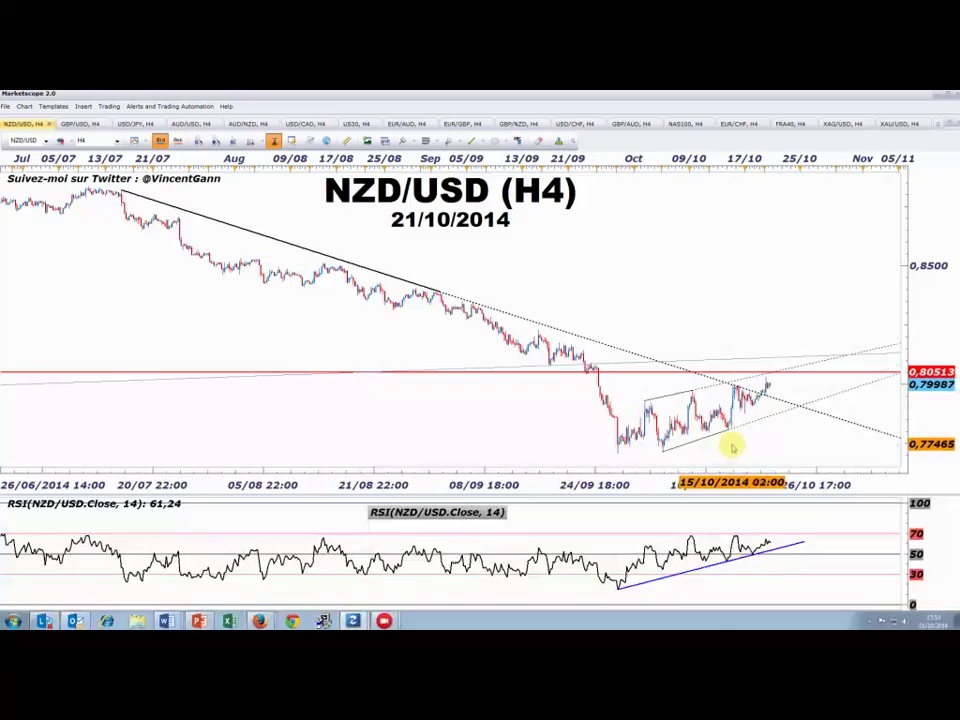
- Trace the long-term rising NZD/USD trend line back to its 2010 origin and return to the recent candles
{"action": "scroll", "coordinate": [731, 448], "scroll_direction": "down", "scroll_amount": 4}
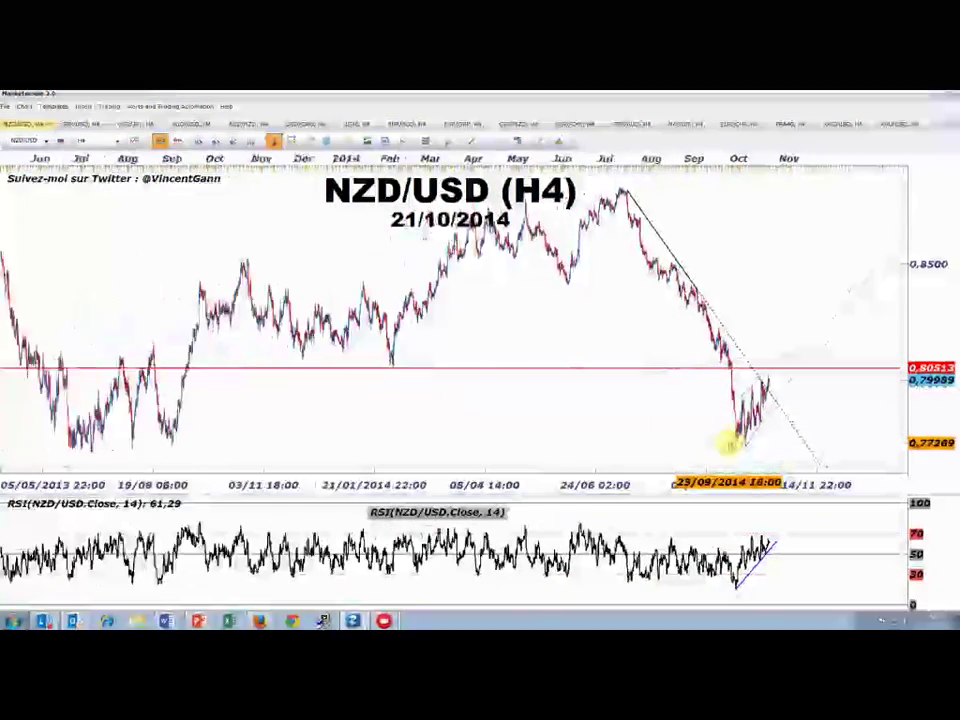
{"action": "scroll", "coordinate": [731, 443], "scroll_direction": "down", "scroll_amount": 4}
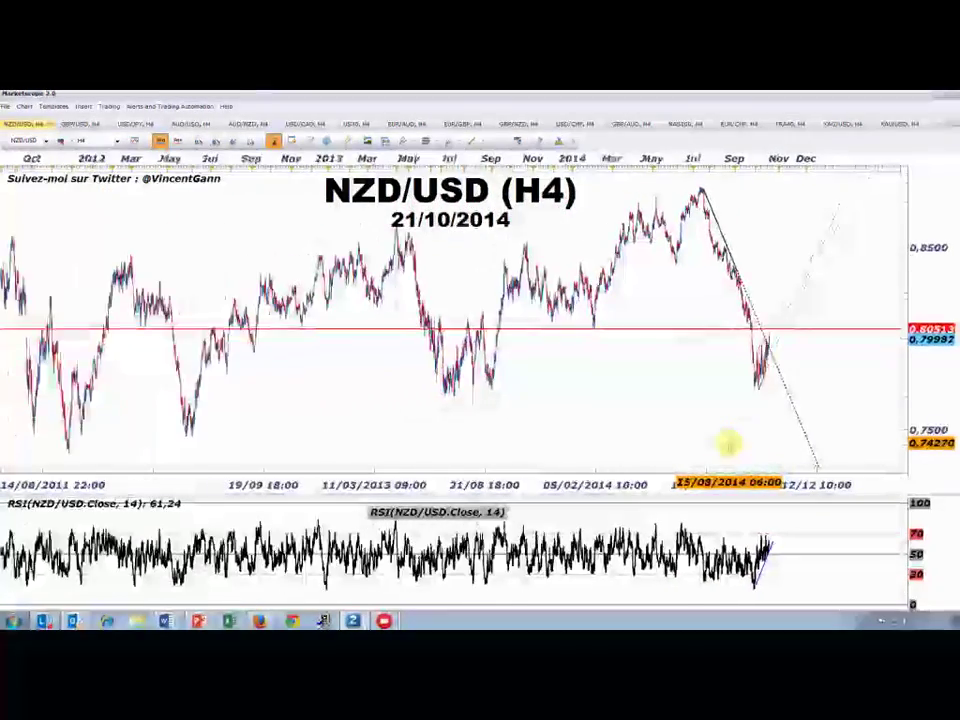
{"action": "scroll", "coordinate": [727, 444], "scroll_direction": "down", "scroll_amount": 4}
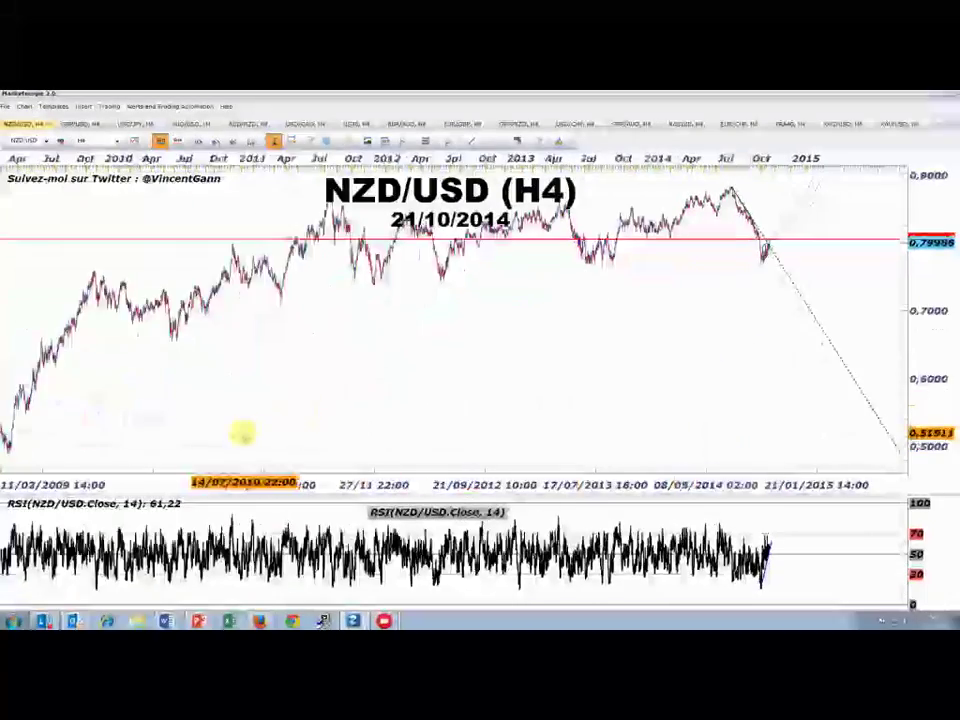
{"action": "scroll", "coordinate": [243, 432], "scroll_direction": "down", "scroll_amount": 2}
{"action": "left_click_drag", "start_coordinate": [219, 343], "coordinate": [280, 345]}
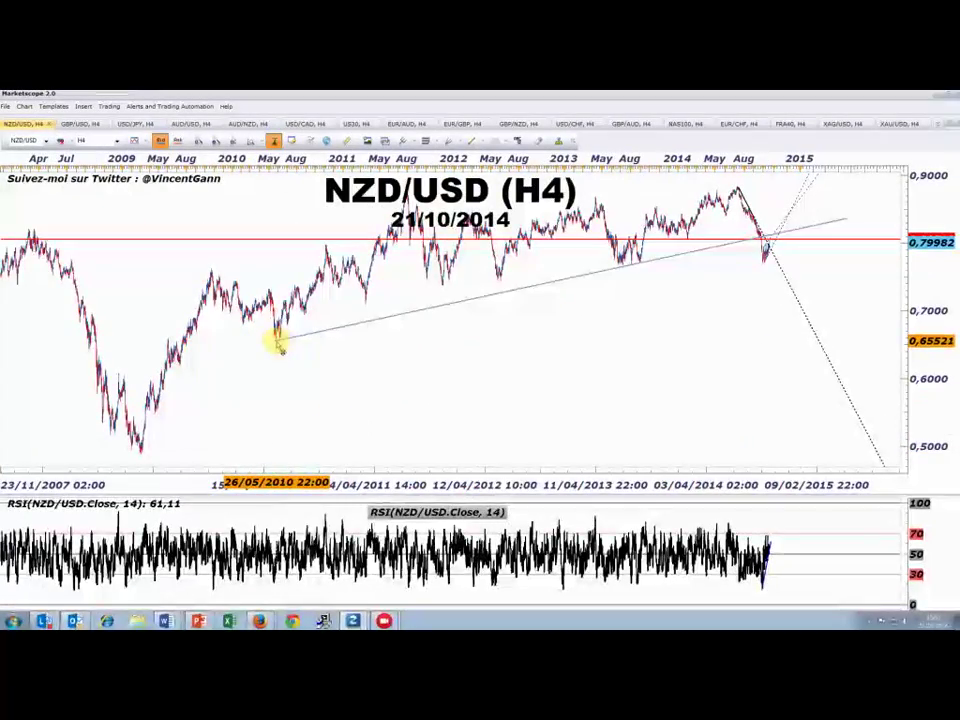
{"action": "scroll", "coordinate": [740, 447], "scroll_direction": "up", "scroll_amount": 5}
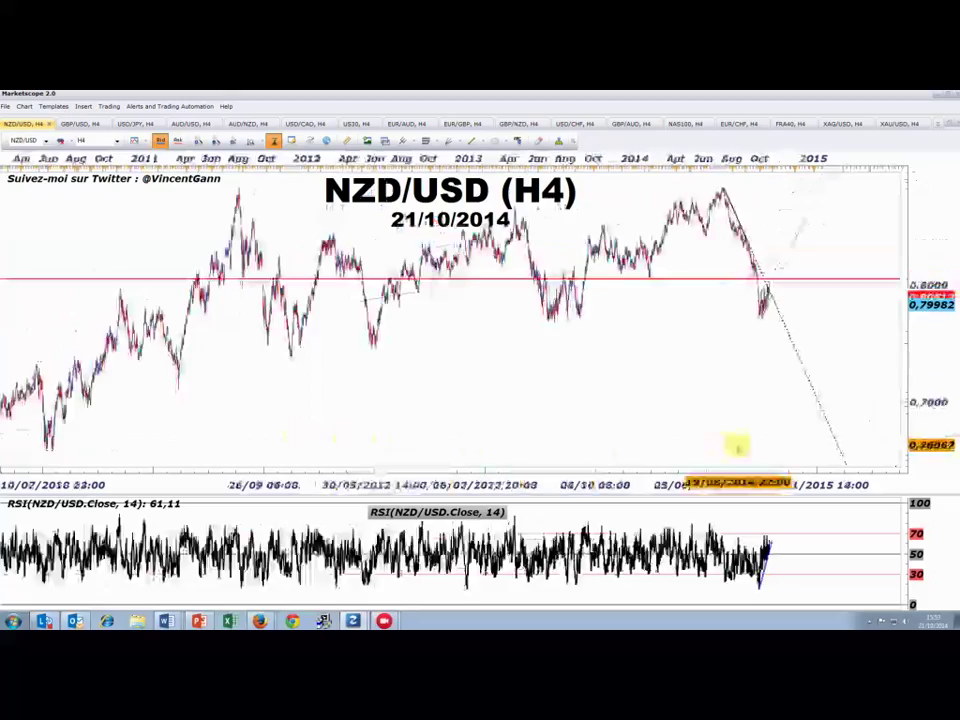
{"action": "scroll", "coordinate": [752, 449], "scroll_direction": "up", "scroll_amount": 4}
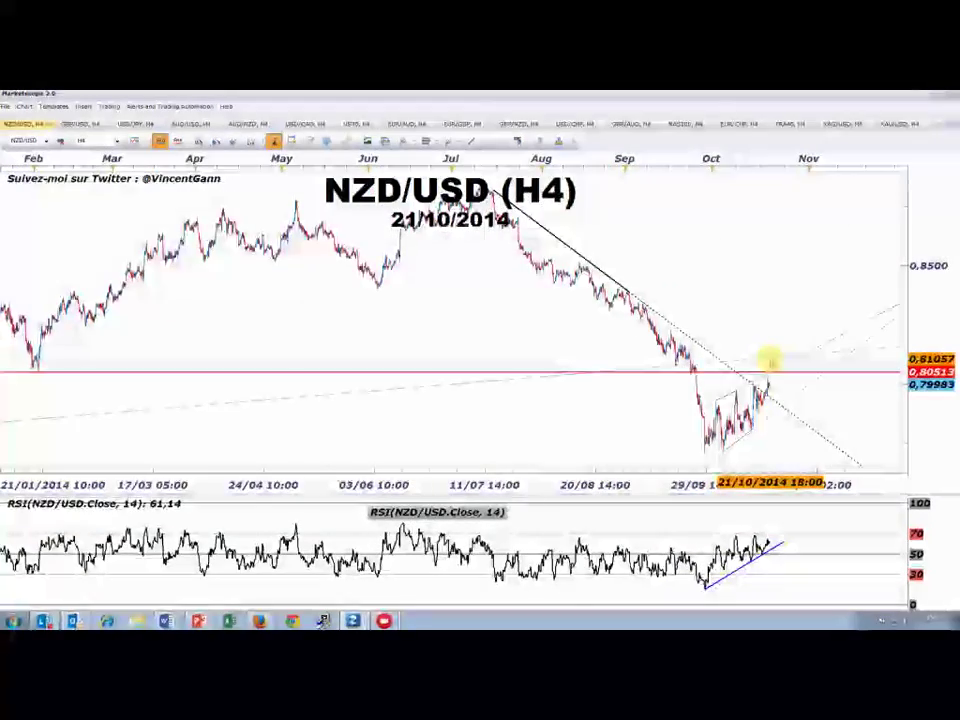
{"action": "scroll", "coordinate": [803, 407], "scroll_direction": "up", "scroll_amount": 4}
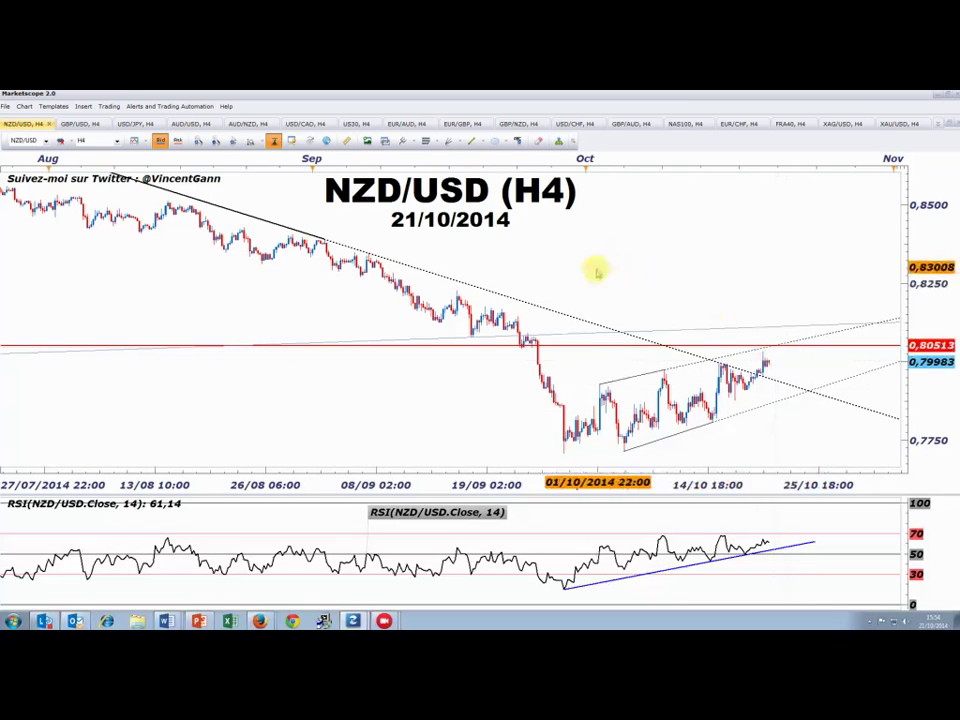
- Draw a small flat ellipse just above the 0,80513 resistance line on NZD/USD, extending to about 24/10/2014
{"action": "left_click", "coordinate": [494, 141]}
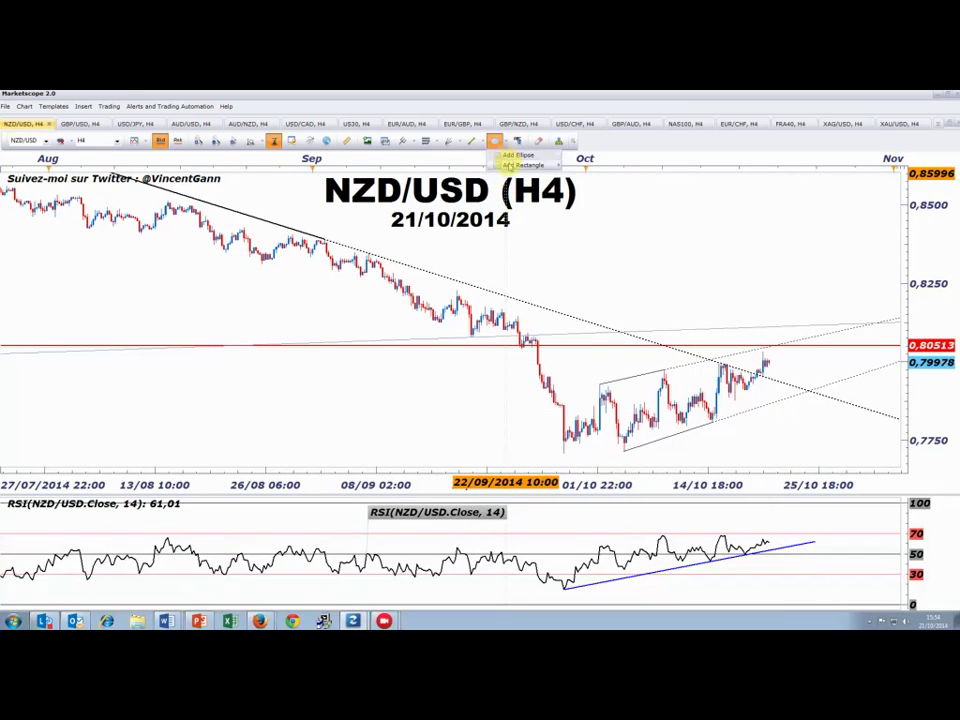
{"action": "left_click", "coordinate": [510, 165]}
{"action": "left_click_drag", "start_coordinate": [740, 330], "coordinate": [804, 349]}
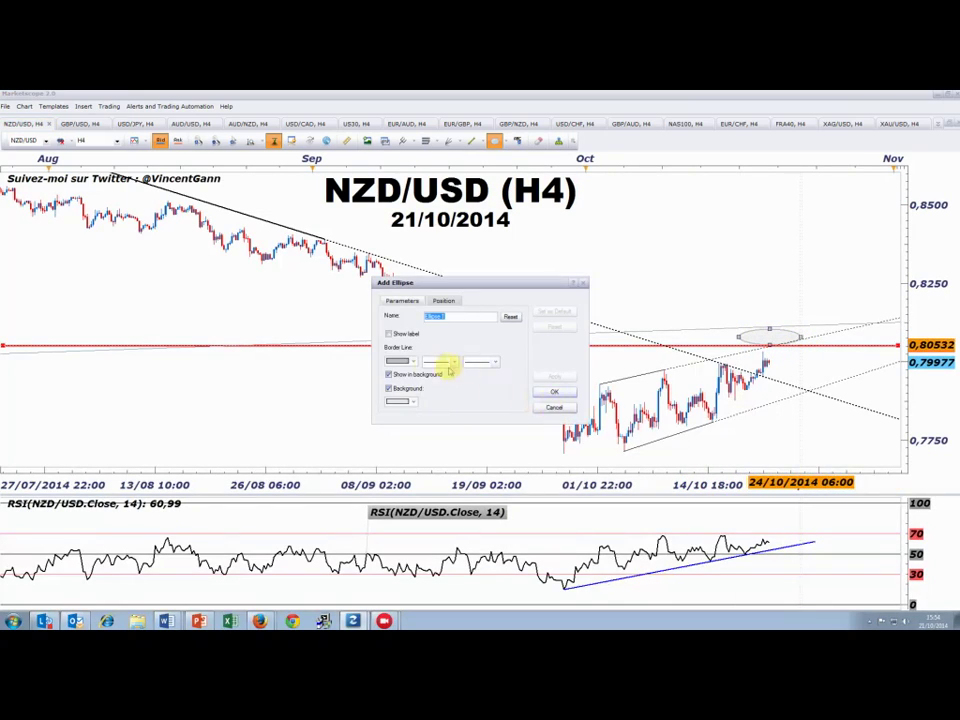
- Give the new ellipse a red background and change its border line colour
{"action": "left_click", "coordinate": [412, 362]}
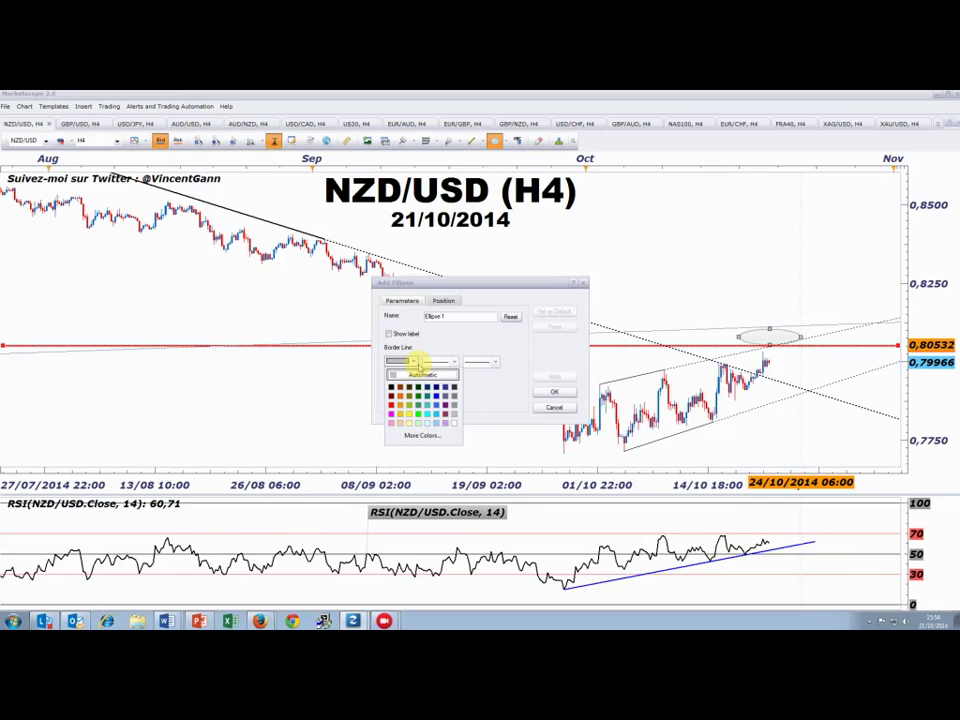
{"action": "left_click", "coordinate": [445, 423]}
{"action": "left_click", "coordinate": [408, 401]}
{"action": "left_click", "coordinate": [390, 444]}
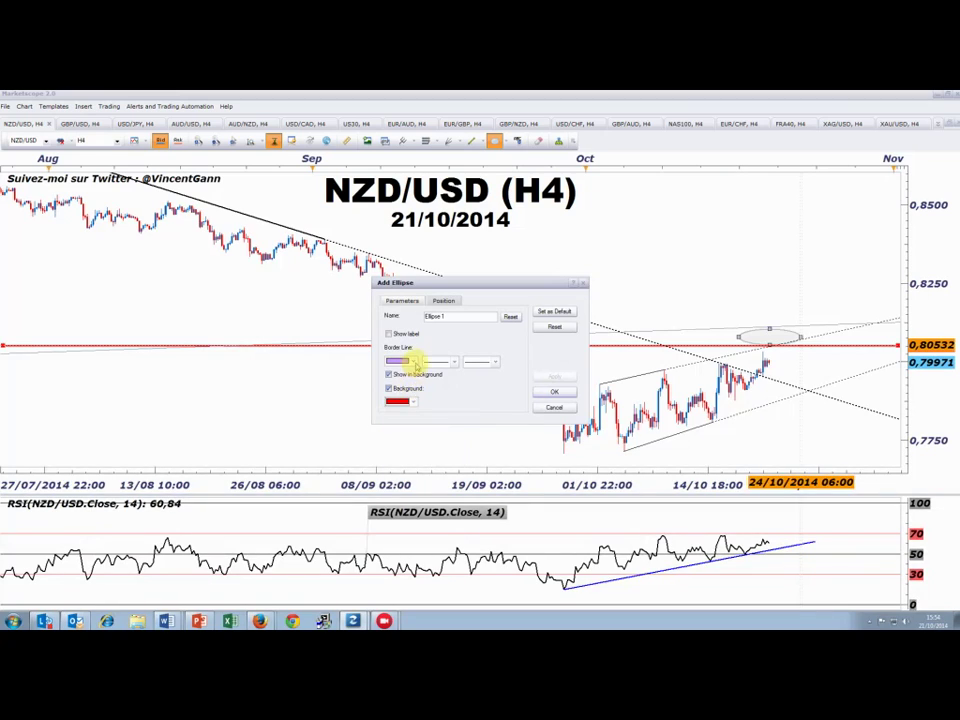
{"action": "left_click", "coordinate": [412, 361]}
{"action": "left_click", "coordinate": [439, 419]}
{"action": "left_click", "coordinate": [553, 392]}
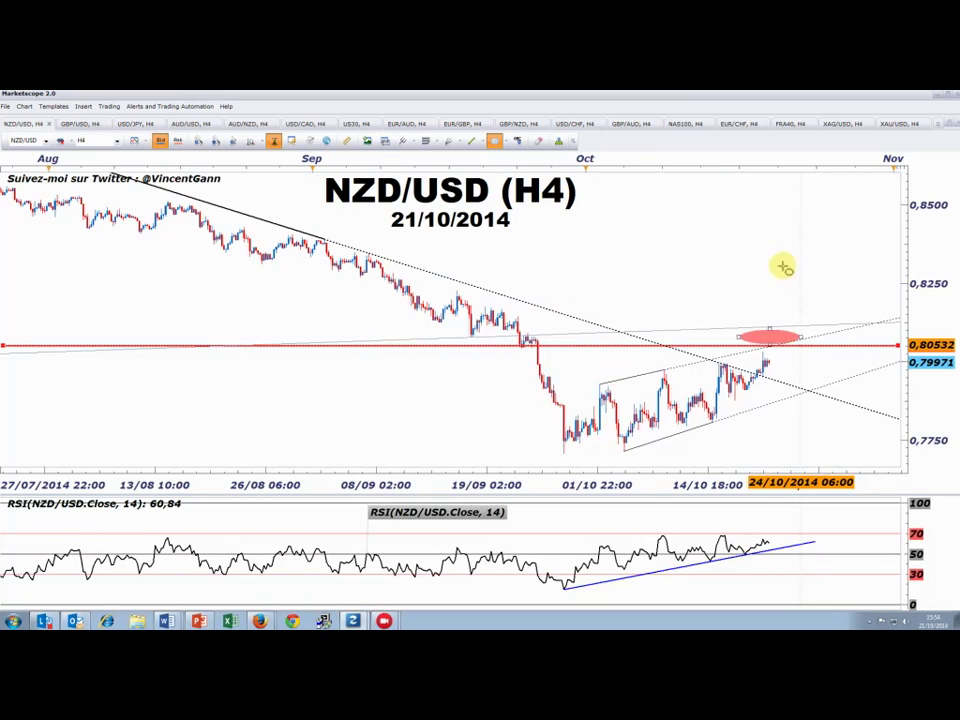
- Return to the three-chart layout and replace the FRA40 chart with a close view of the USDOLLAR H4 chart
{"action": "scroll", "coordinate": [754, 422], "scroll_direction": "down", "scroll_amount": 3}
{"action": "left_click", "coordinate": [140, 140]}
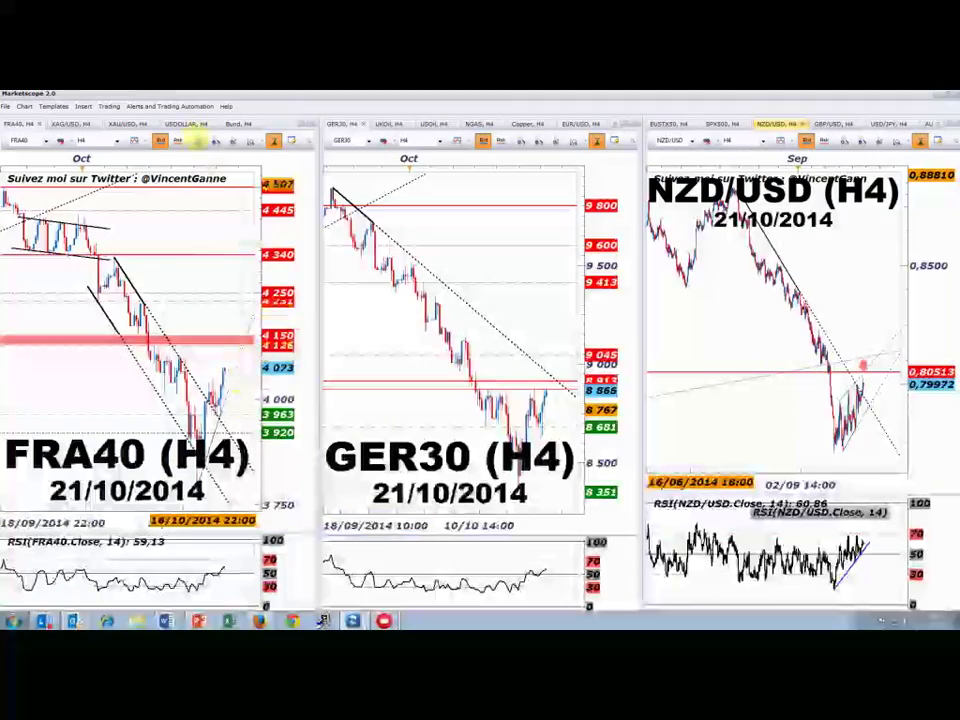
{"action": "left_click", "coordinate": [186, 123]}
{"action": "scroll", "coordinate": [171, 318], "scroll_direction": "up", "scroll_amount": 2}
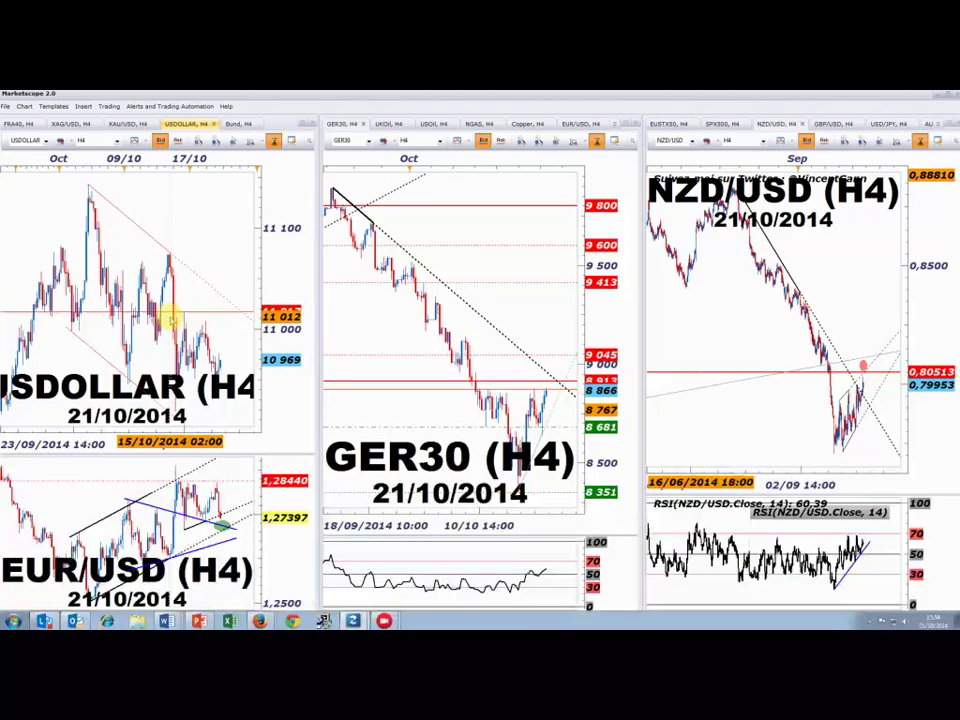
{"action": "scroll", "coordinate": [172, 318], "scroll_direction": "up", "scroll_amount": 3}
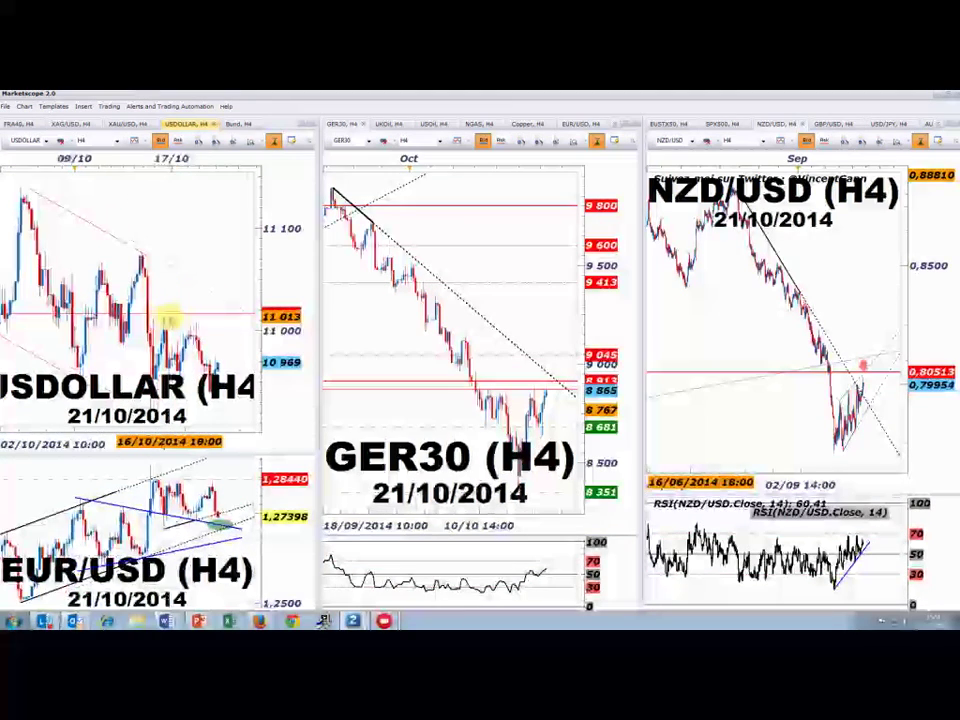
{"action": "scroll", "coordinate": [214, 332], "scroll_direction": "up", "scroll_amount": 3}
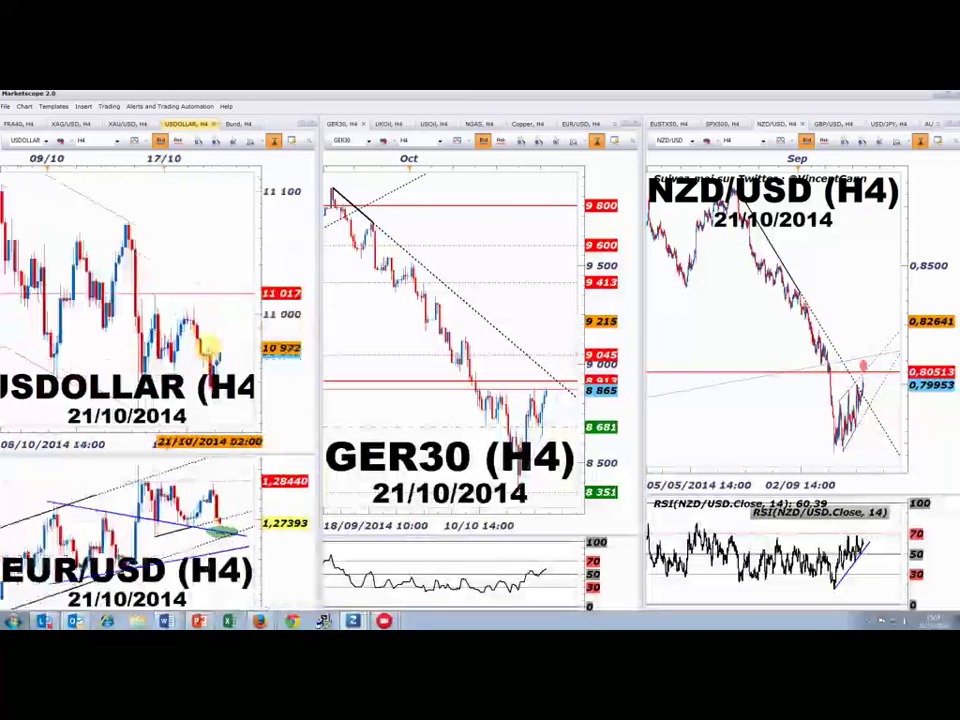
- Compare the latest candles on the USDOLLAR, GER30 and NZD/USD charts at closer range
{"action": "scroll", "coordinate": [510, 326], "scroll_direction": "up", "scroll_amount": 3}
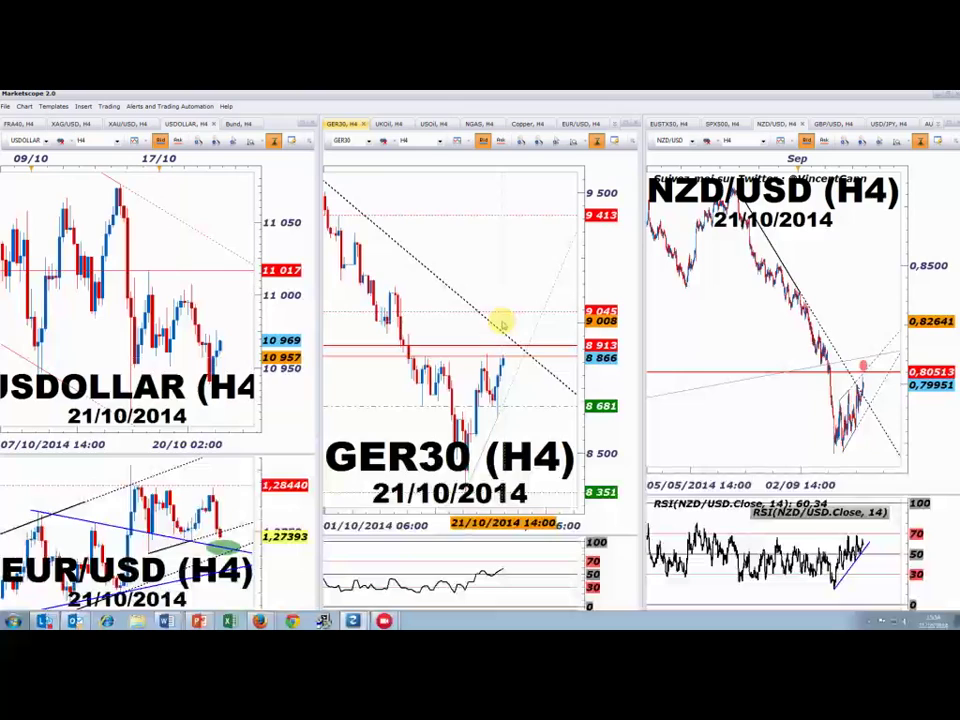
{"action": "scroll", "coordinate": [730, 445], "scroll_direction": "up", "scroll_amount": 3}
{"action": "scroll", "coordinate": [725, 444], "scroll_direction": "up", "scroll_amount": 2}
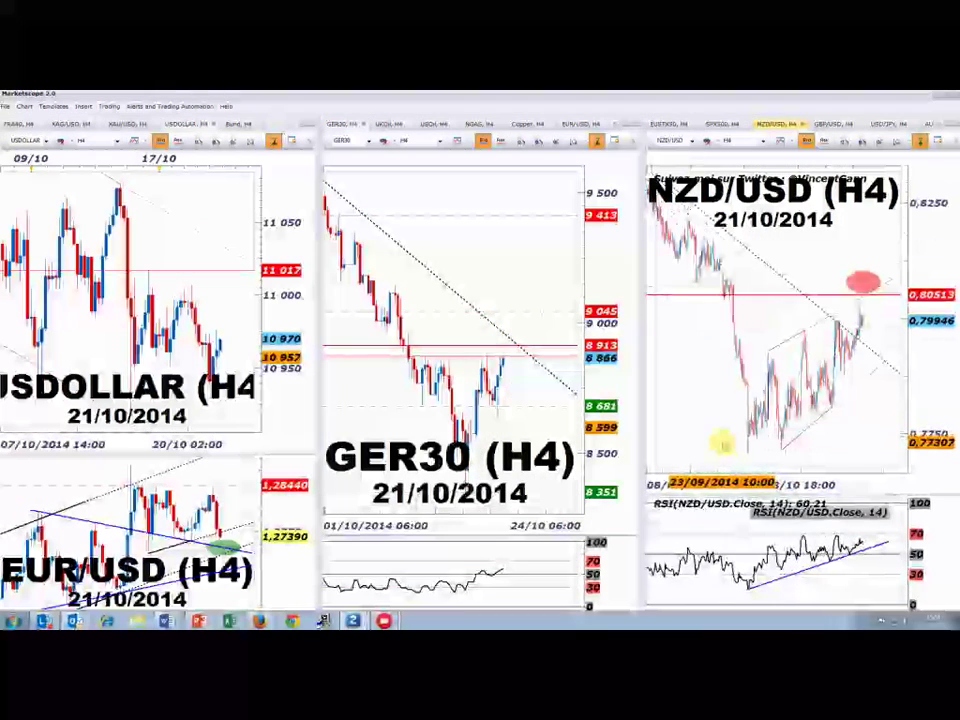
- Bring up the AUD/USD H4 chart and remove the blue rectangle covering its consolidation range
{"action": "left_click", "coordinate": [937, 125]}
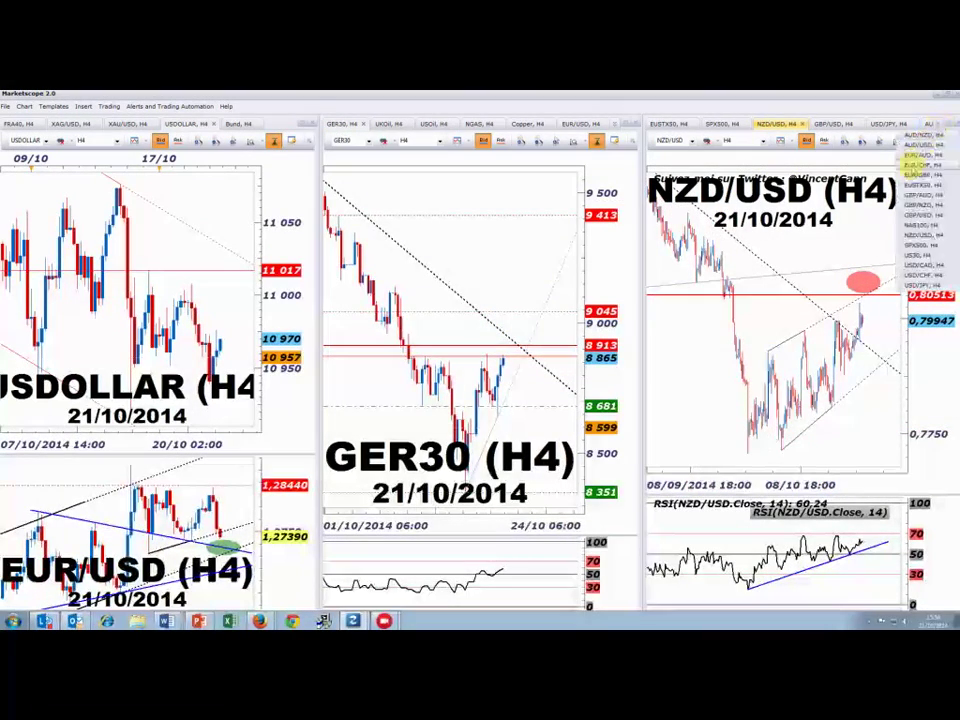
{"action": "left_click", "coordinate": [918, 145]}
{"action": "scroll", "coordinate": [736, 400], "scroll_direction": "down", "scroll_amount": 4}
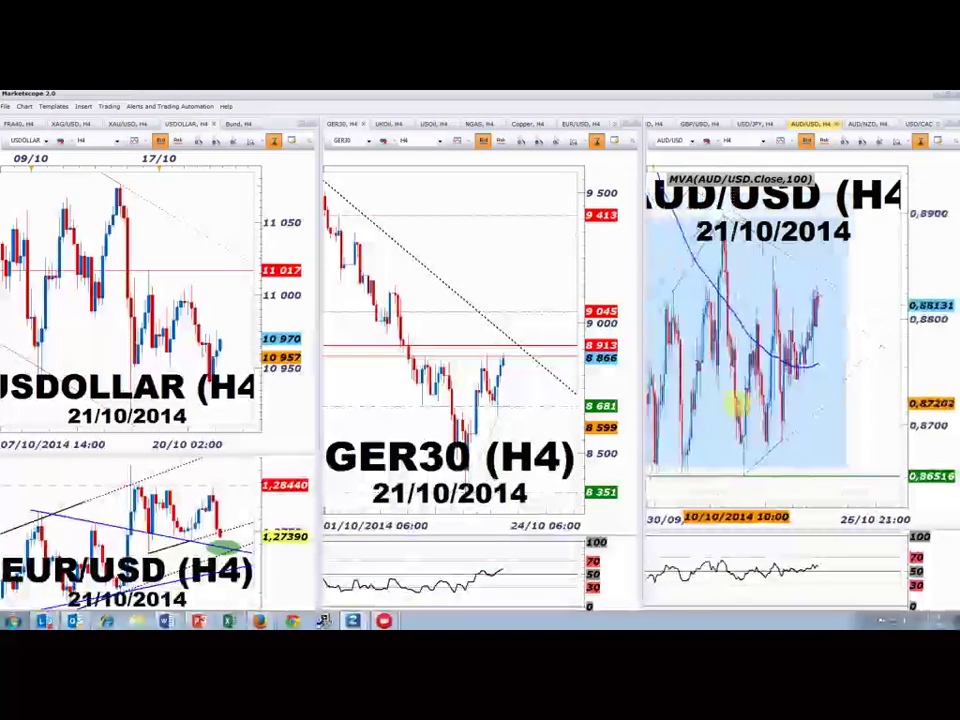
{"action": "scroll", "coordinate": [740, 400], "scroll_direction": "down", "scroll_amount": 2}
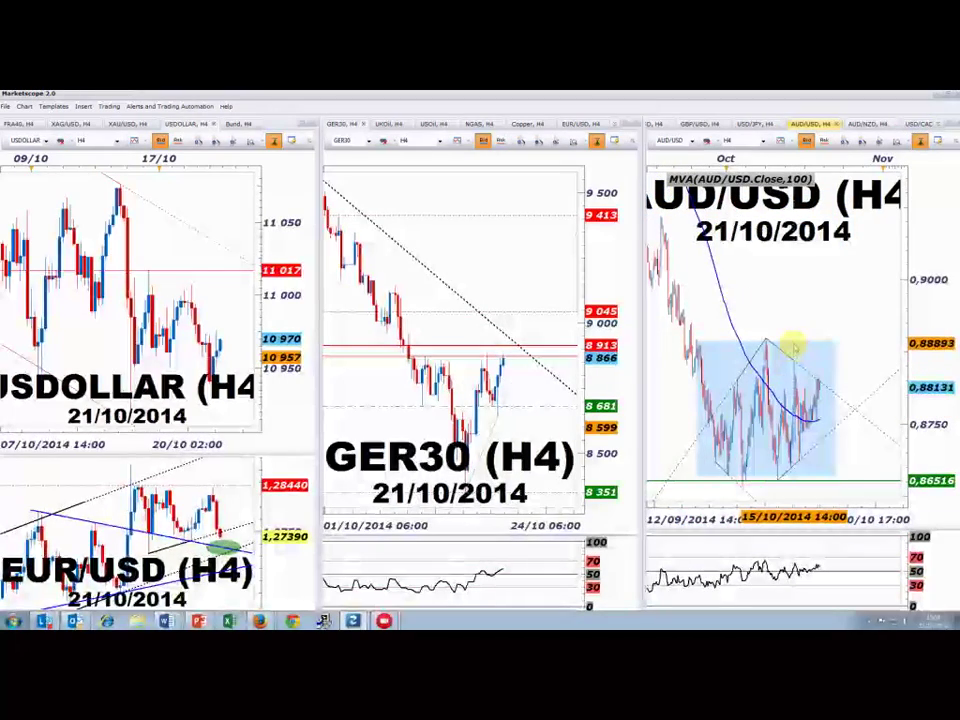
{"action": "scroll", "coordinate": [840, 399], "scroll_direction": "up", "scroll_amount": 4}
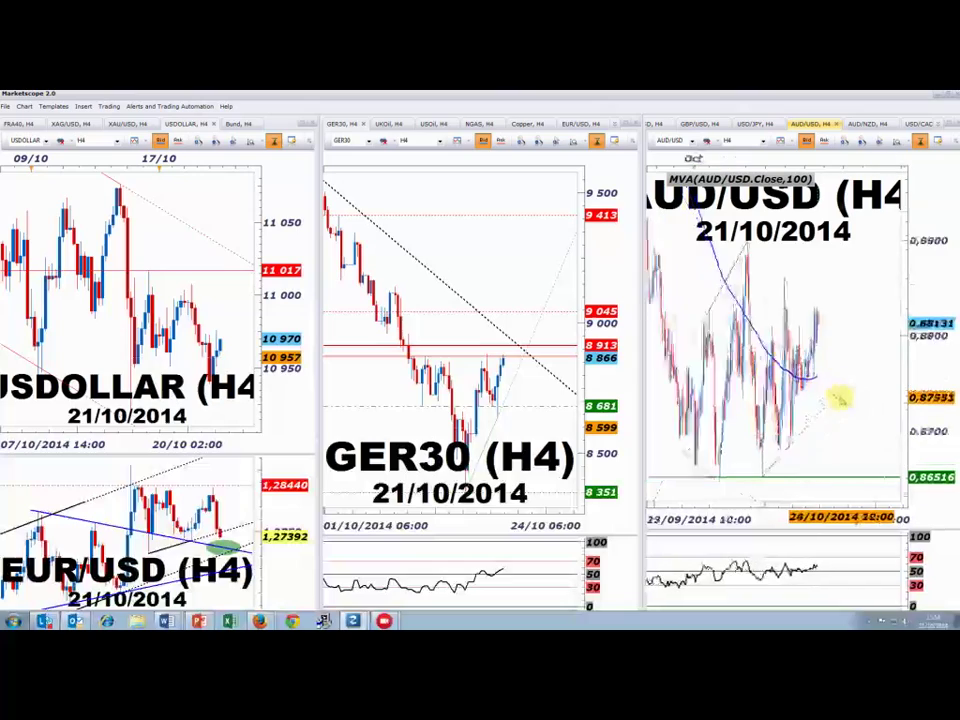
{"action": "scroll", "coordinate": [838, 400], "scroll_direction": "down", "scroll_amount": 4}
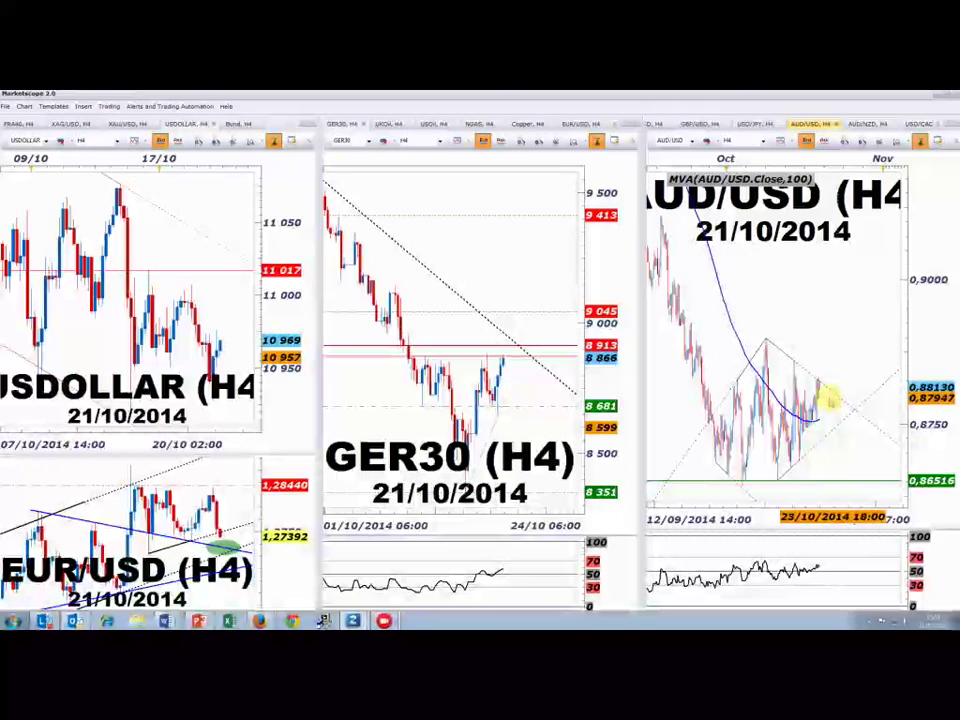
{"action": "scroll", "coordinate": [836, 399], "scroll_direction": "up", "scroll_amount": 4}
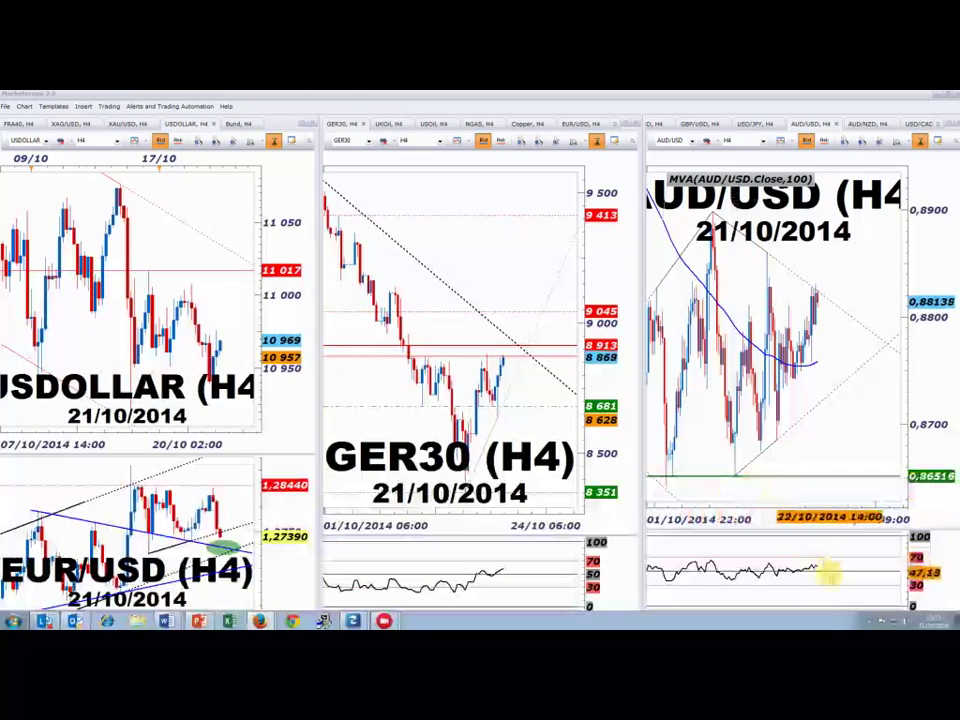
{"action": "left_click", "coordinate": [881, 620]}
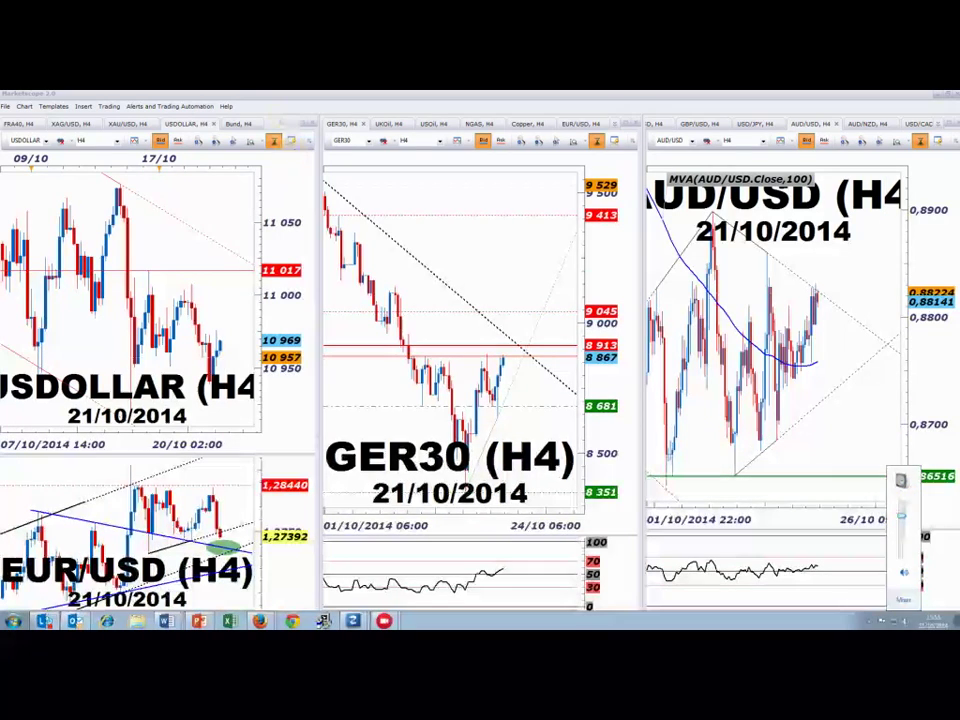
{"action": "left_click", "coordinate": [240, 93]}
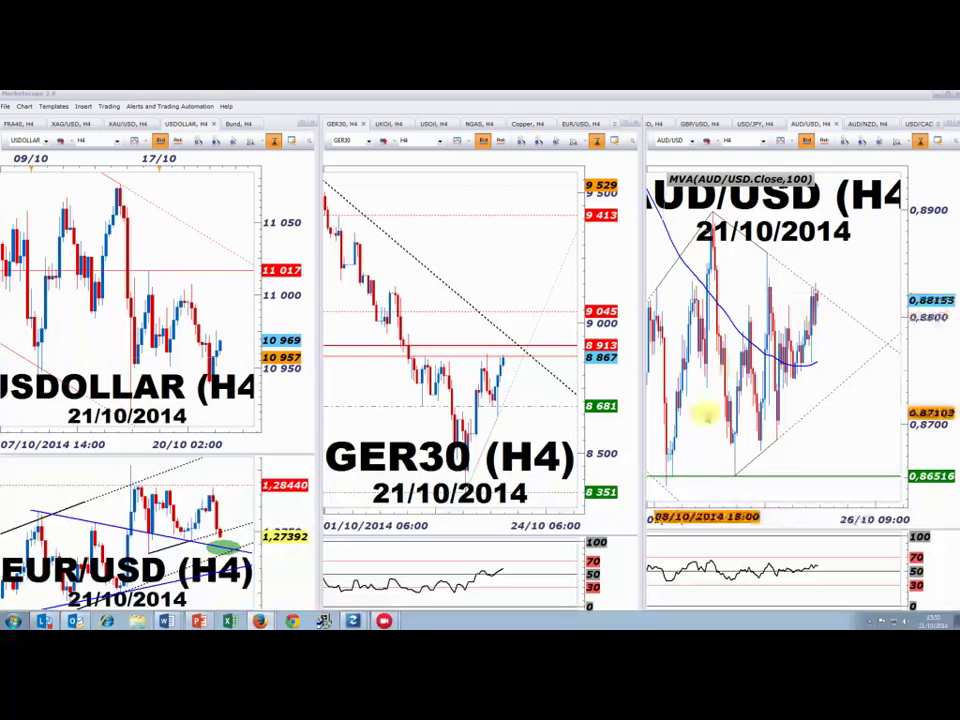
- Review the EUR/CHF H4 chart against its lower trend line and the GBP/AUD H4 chart around the 1,84197 resistance
{"action": "left_click", "coordinate": [940, 122]}
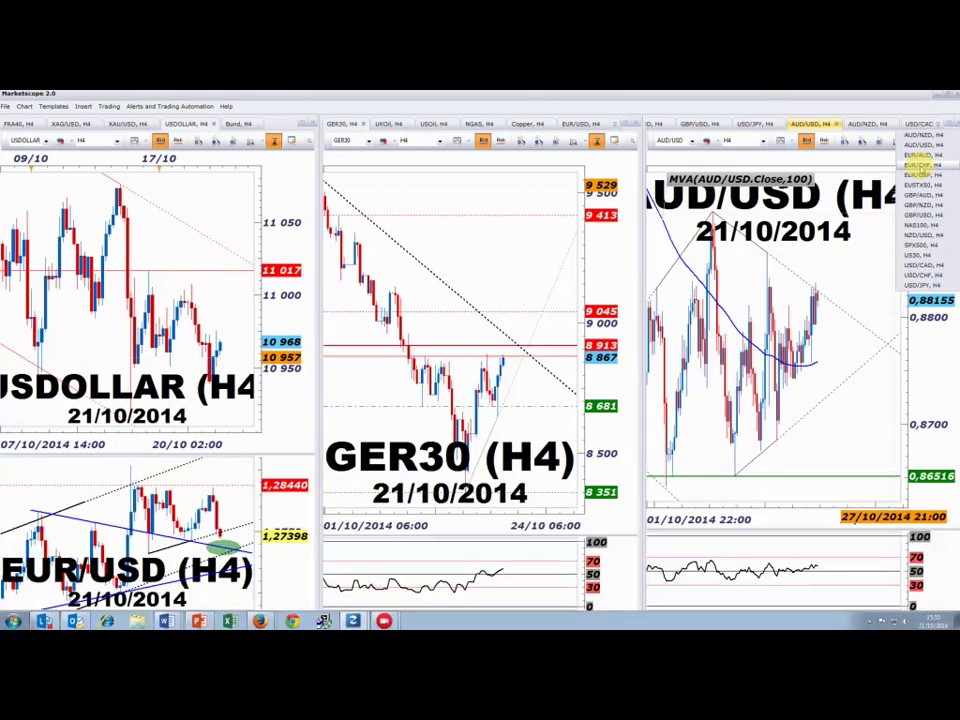
{"action": "left_click", "coordinate": [920, 164]}
{"action": "scroll", "coordinate": [812, 410], "scroll_direction": "down", "scroll_amount": 6}
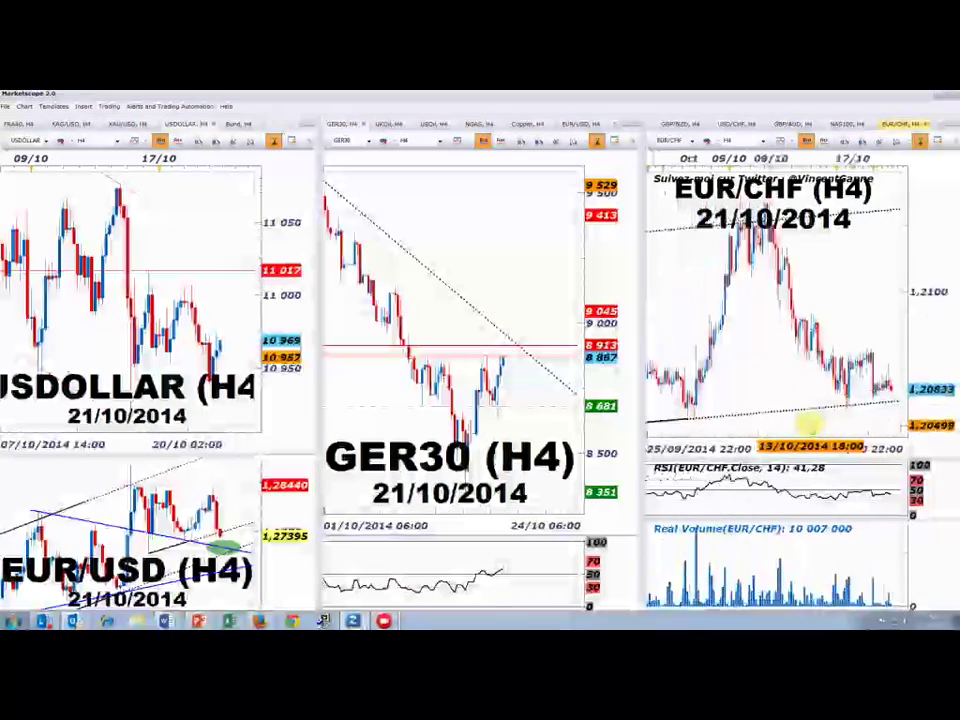
{"action": "scroll", "coordinate": [801, 386], "scroll_direction": "up", "scroll_amount": 3}
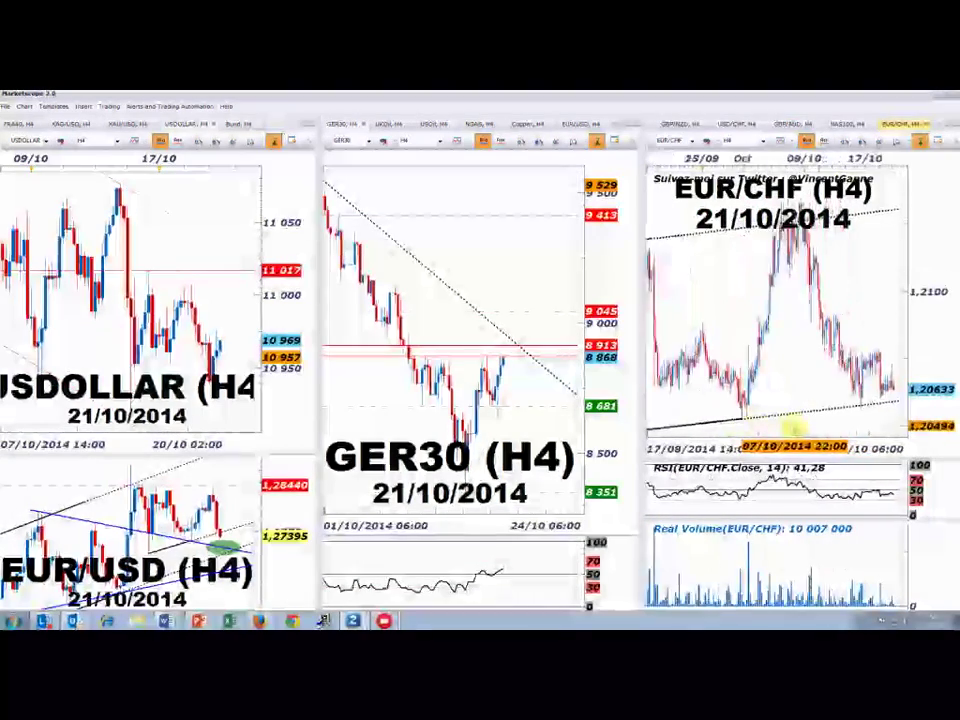
{"action": "left_click", "coordinate": [795, 123]}
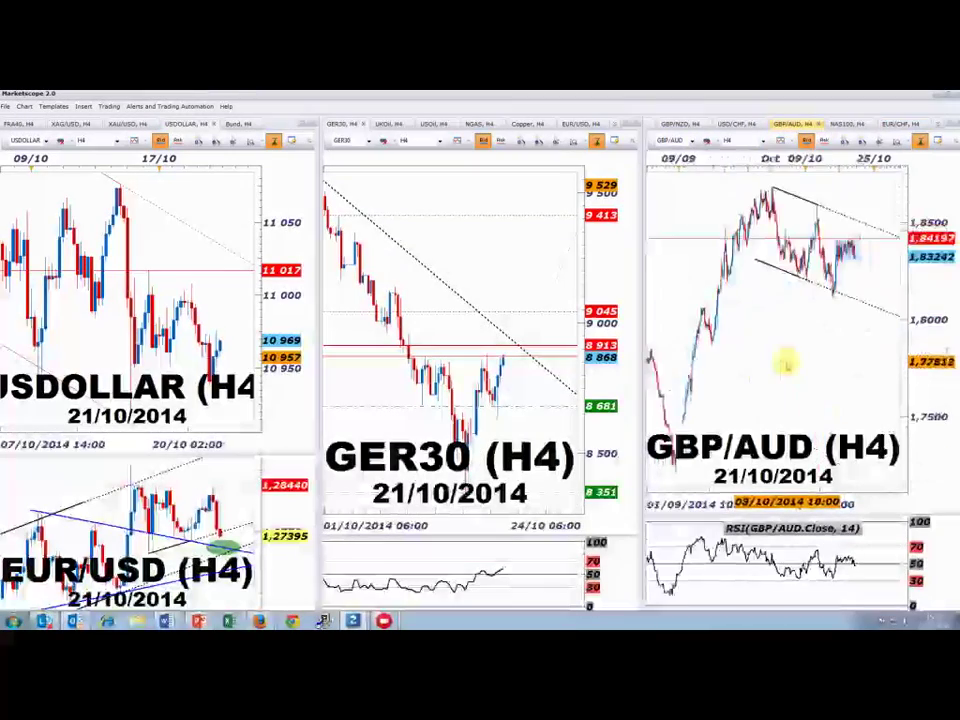
{"action": "scroll", "coordinate": [790, 367], "scroll_direction": "up", "scroll_amount": 4}
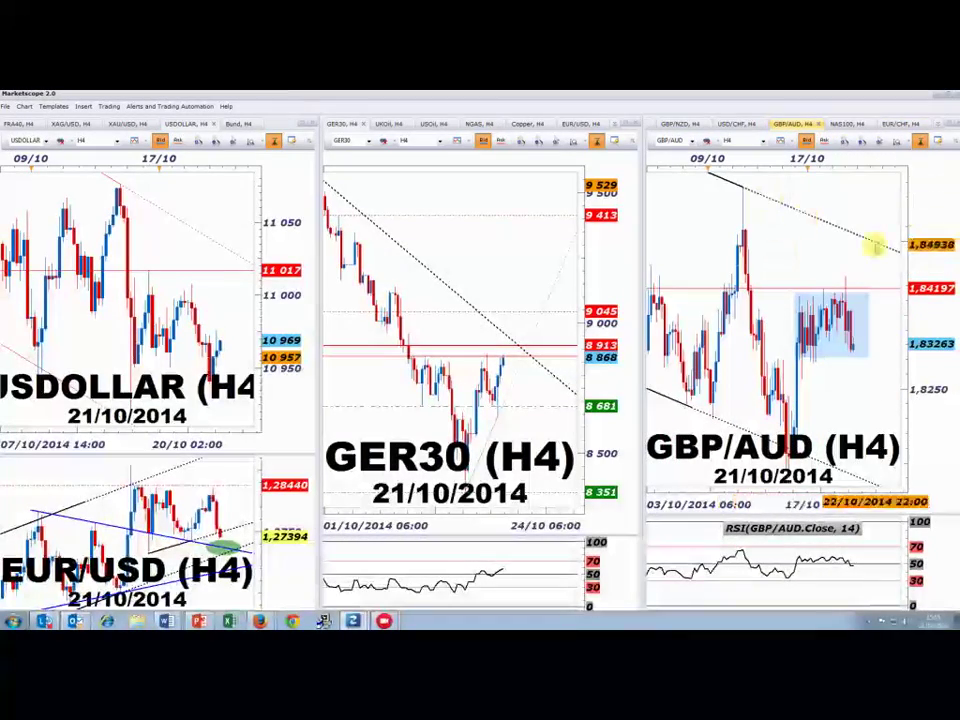
- Change the USD/CHF chart's instrument to EUR/CAD, maximize the chart and show its price history back to early 2014
{"action": "left_click", "coordinate": [736, 124]}
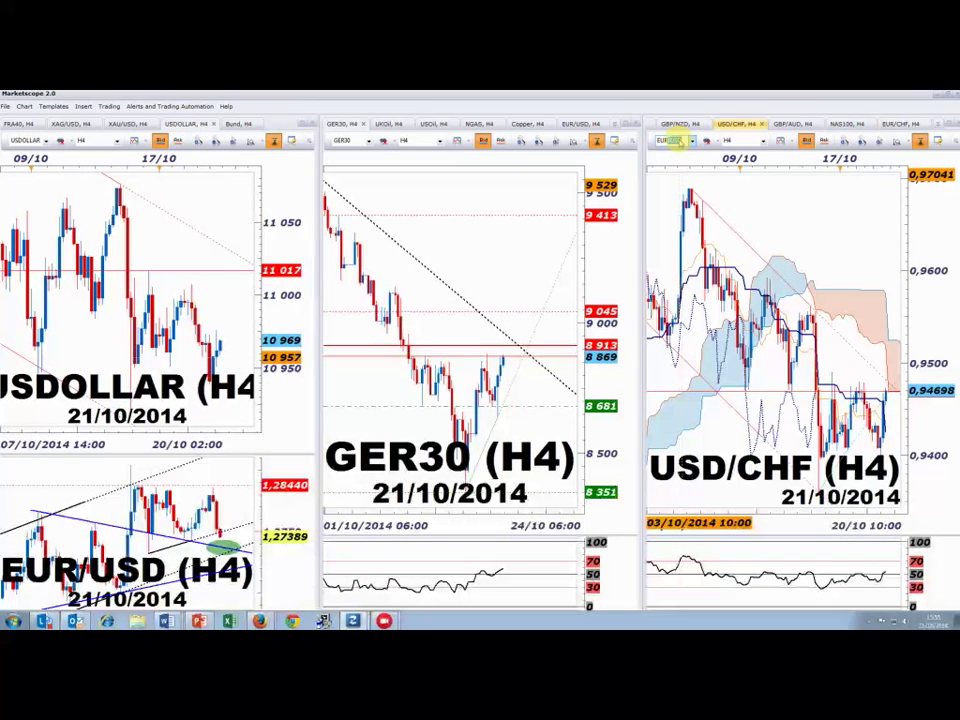
{"action": "key", "text": "Return"}
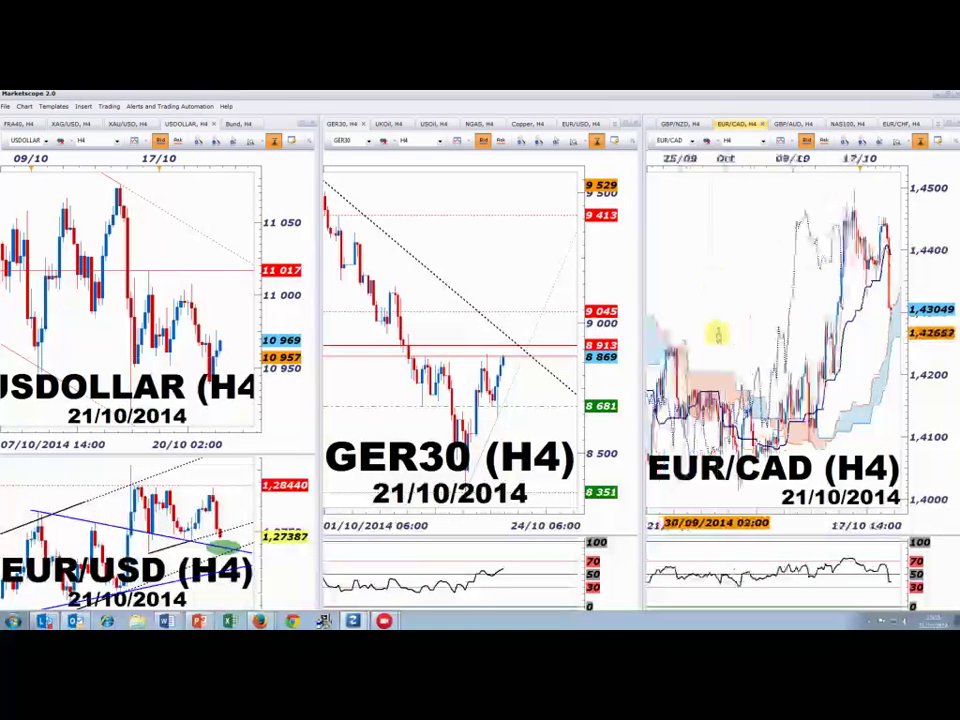
{"action": "double_click", "coordinate": [729, 122]}
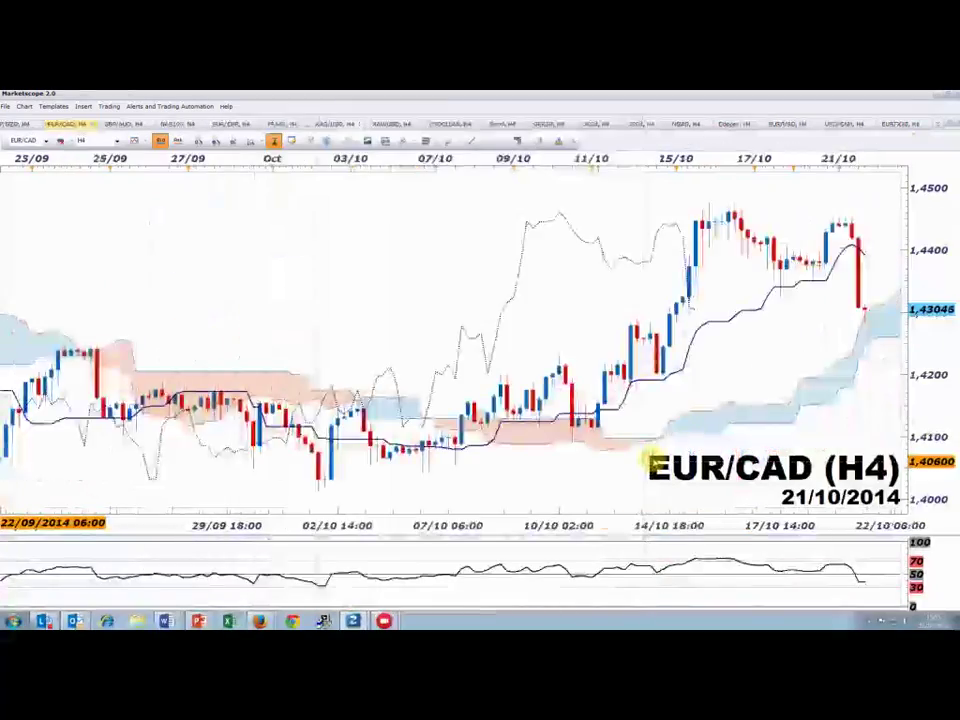
{"action": "scroll", "coordinate": [655, 462], "scroll_direction": "down", "scroll_amount": 3}
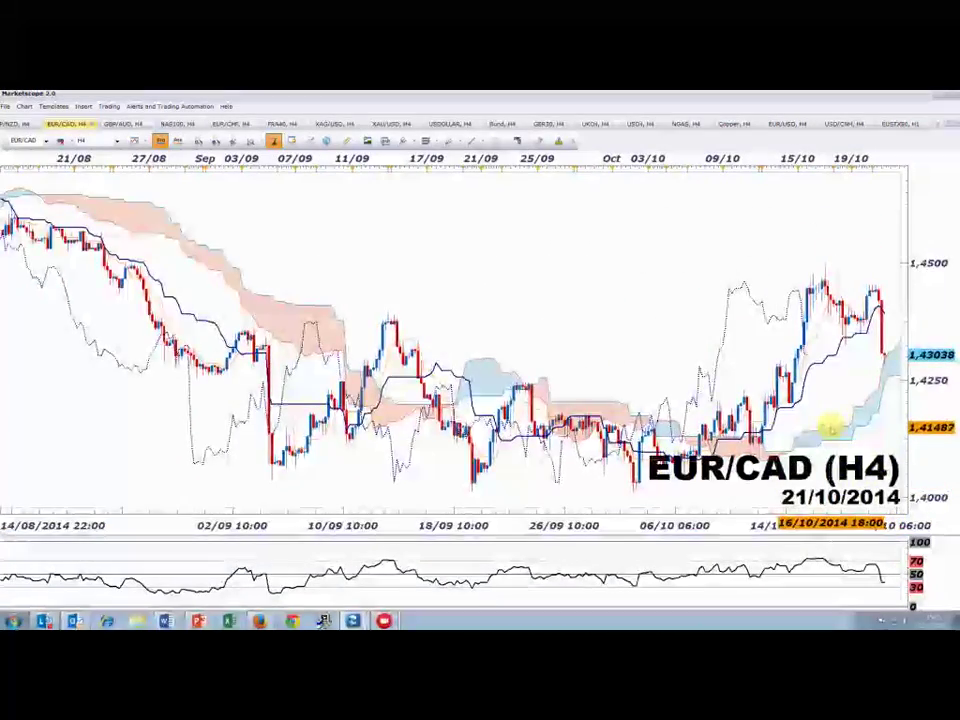
{"action": "scroll", "coordinate": [830, 432], "scroll_direction": "down", "scroll_amount": 3}
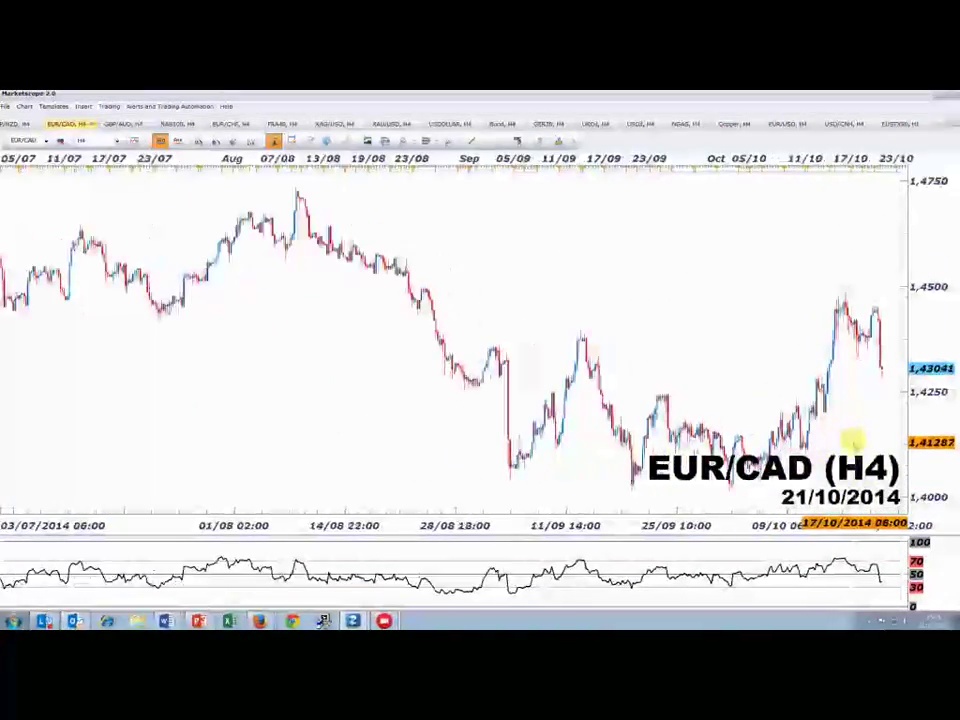
{"action": "scroll", "coordinate": [852, 440], "scroll_direction": "down", "scroll_amount": 5}
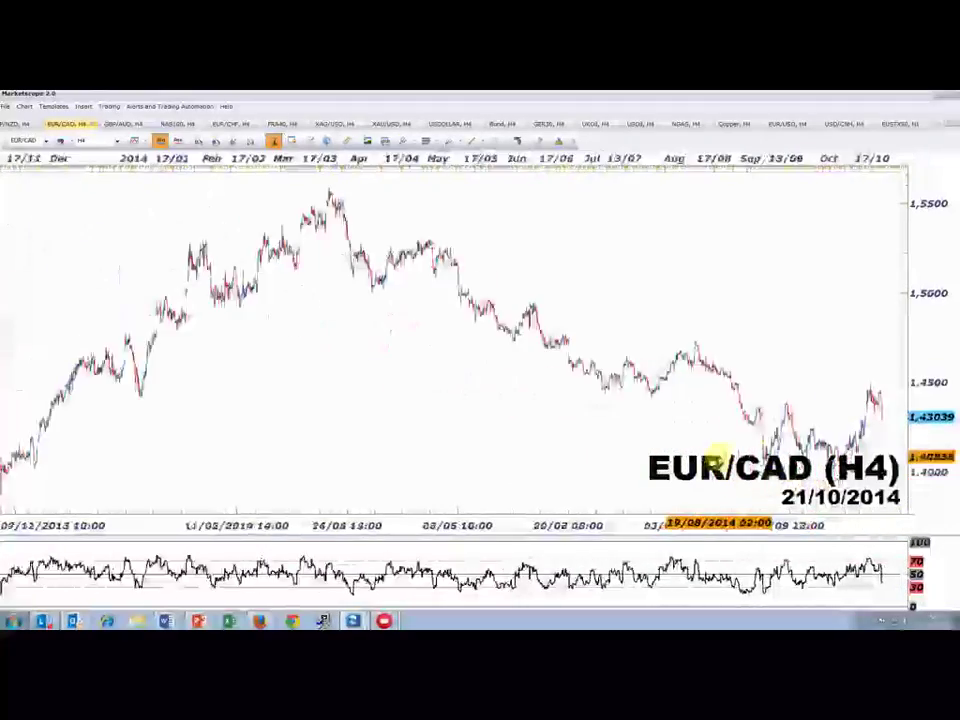
{"action": "scroll", "coordinate": [714, 408], "scroll_direction": "up", "scroll_amount": 3}
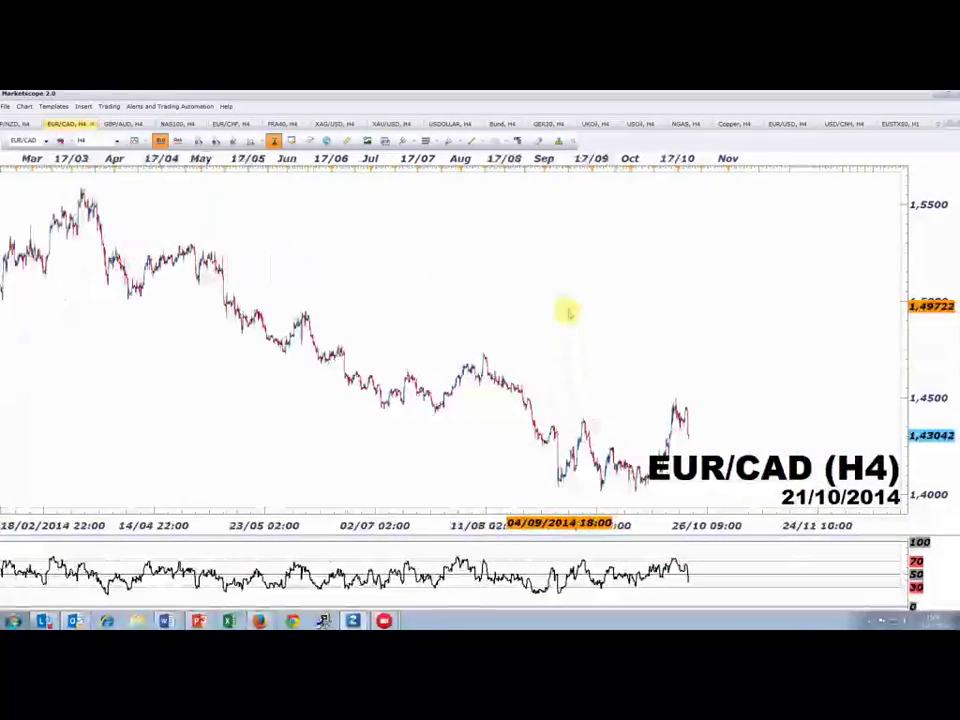
{"action": "left_click", "coordinate": [472, 141]}
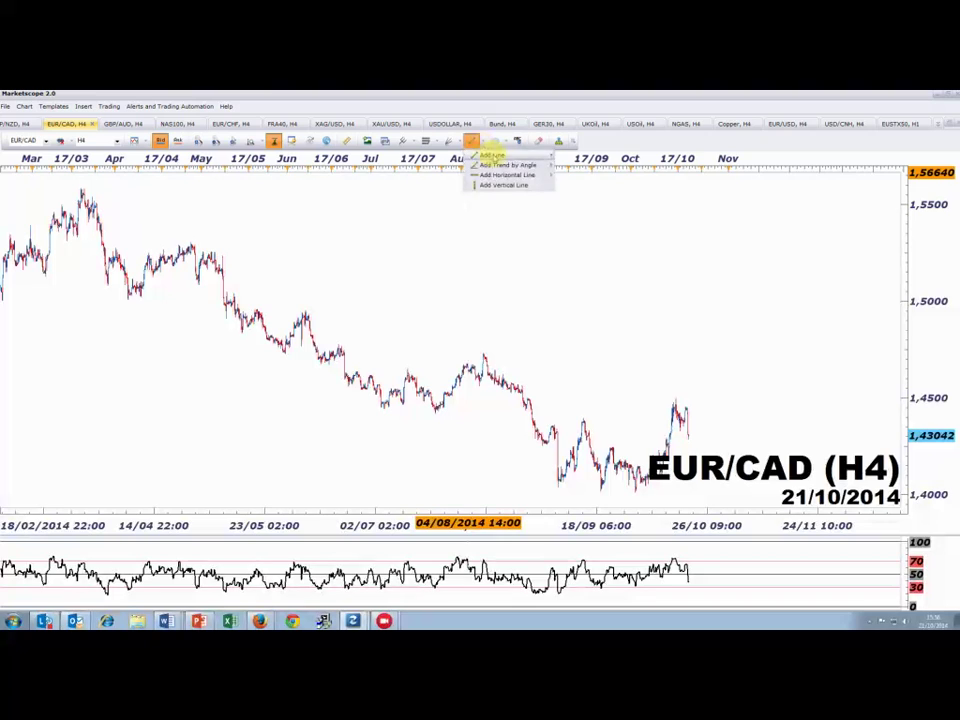
{"action": "left_click", "coordinate": [566, 160]}
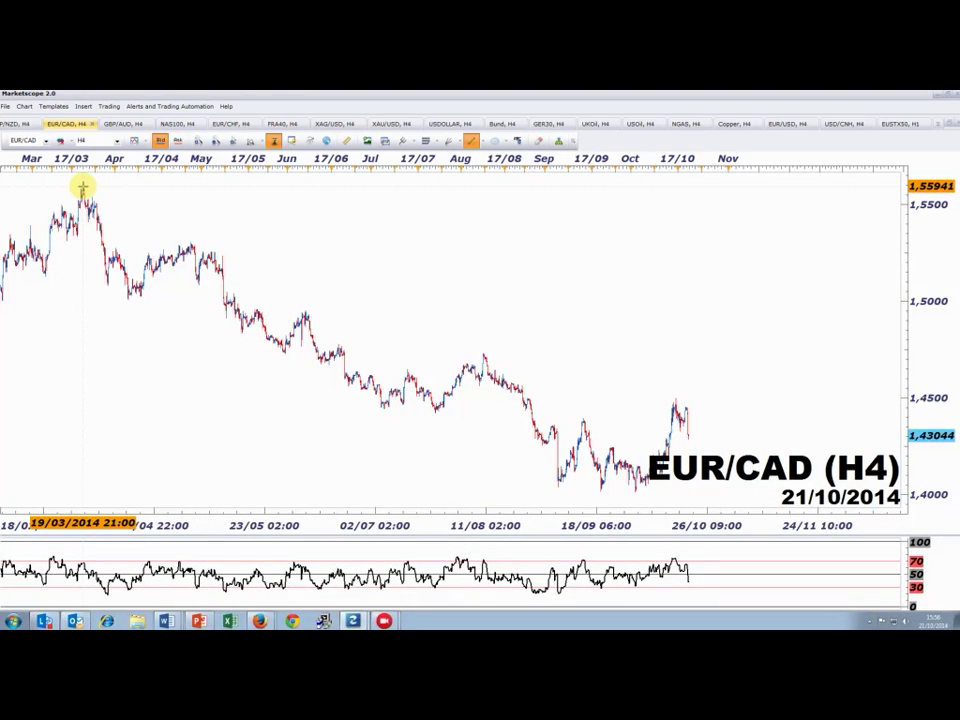
{"action": "mouse_move", "coordinate": [83, 187]}
{"action": "left_mouse_down"}
{"action": "mouse_move", "coordinate": [184, 244]}
{"action": "mouse_move", "coordinate": [476, 343]}
{"action": "mouse_move", "coordinate": [482, 356]}
{"action": "left_mouse_up"}
{"action": "key", "text": "Escape"}
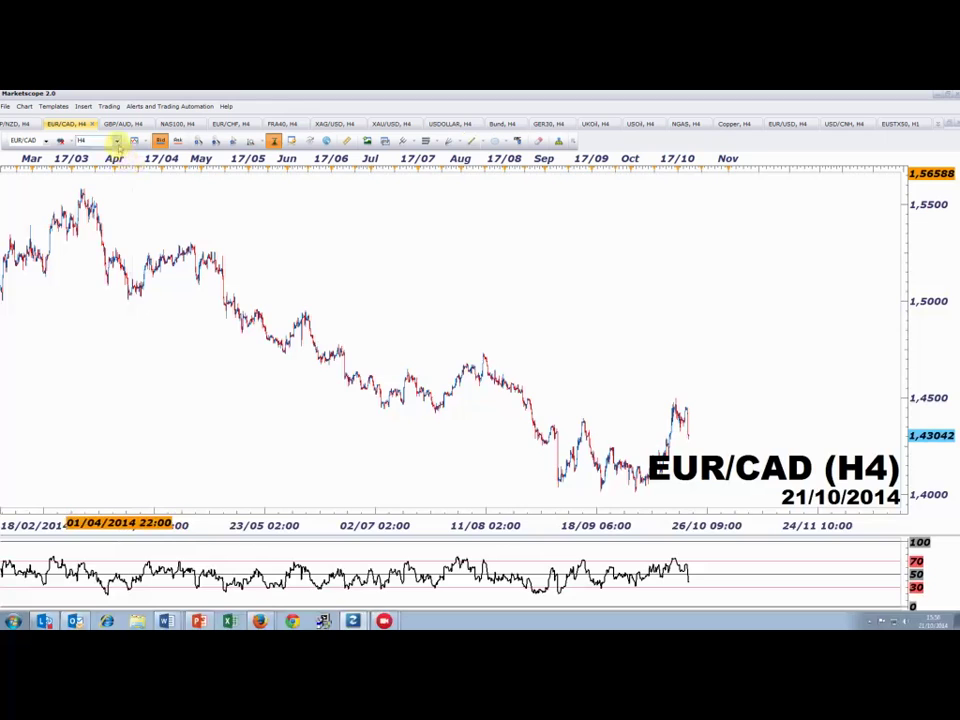
- Switch the EUR/CAD chart to the one-week timeframe and show its candles from late 2011 onward
{"action": "left_click", "coordinate": [117, 140]}
{"action": "mouse_move", "coordinate": [111, 262]}
{"action": "left_click", "coordinate": [158, 293]}
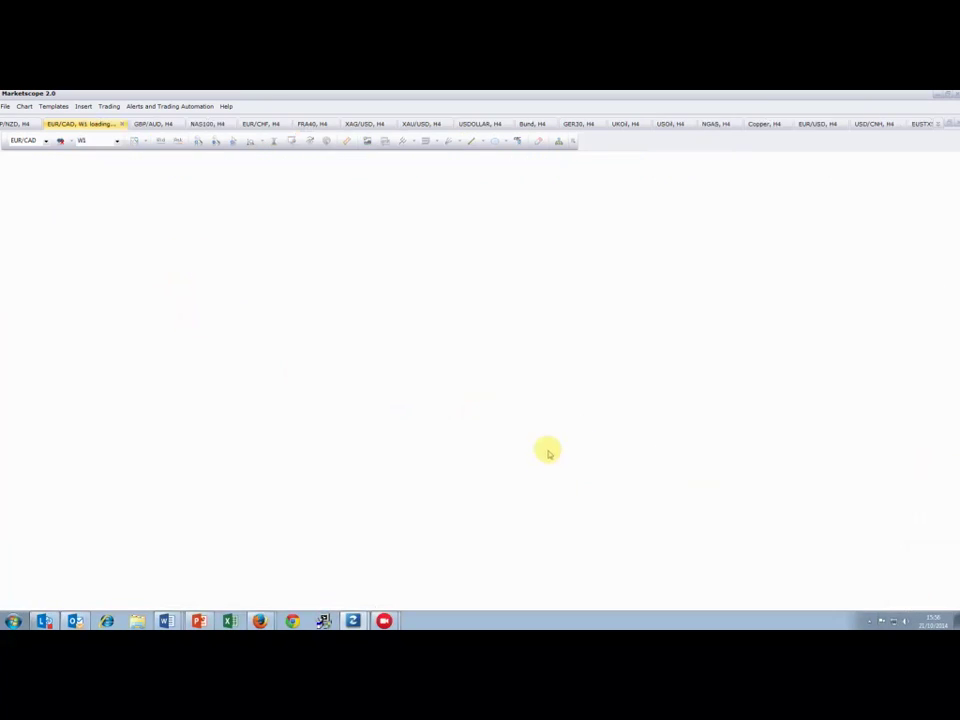
{"action": "scroll", "coordinate": [638, 381], "scroll_direction": "up", "scroll_amount": 2}
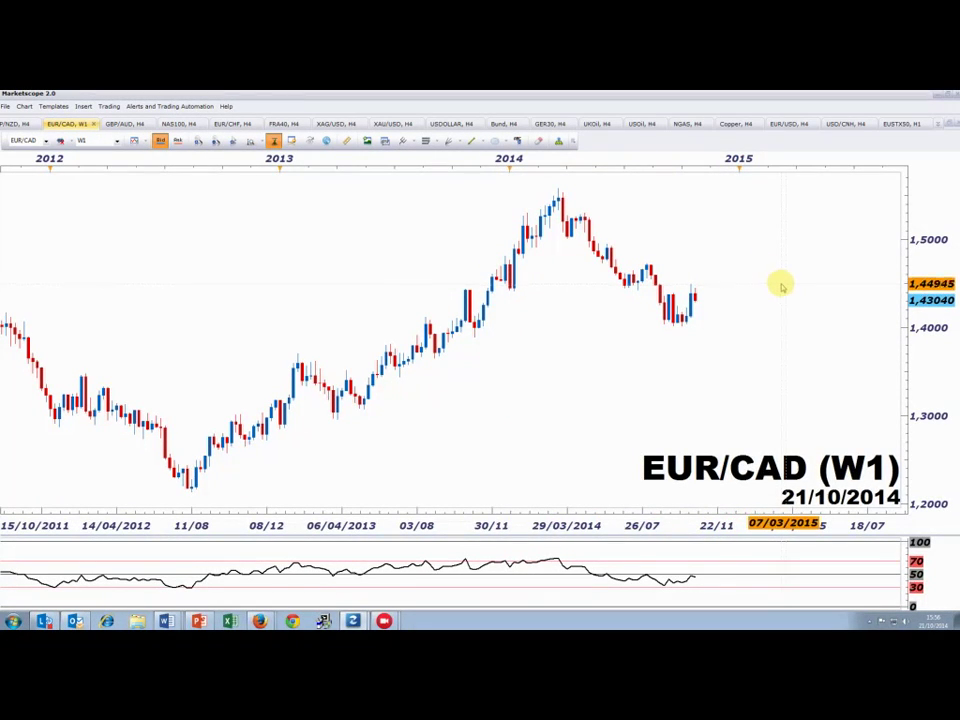
- Draw a descending trend line on weekly EUR/CAD from the March 2014 peak to the August 2014 high, extended beyond its end
{"action": "left_click", "coordinate": [471, 140]}
{"action": "mouse_move", "coordinate": [500, 154]}
{"action": "left_click", "coordinate": [575, 154]}
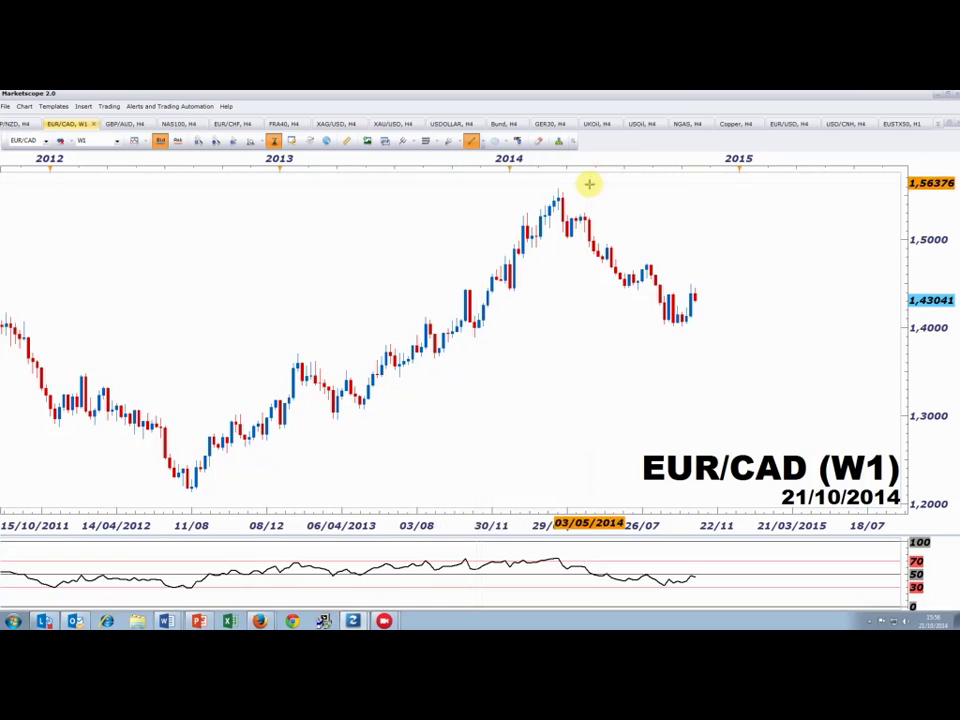
{"action": "mouse_move", "coordinate": [557, 189]}
{"action": "left_mouse_down"}
{"action": "mouse_move", "coordinate": [621, 227]}
{"action": "mouse_move", "coordinate": [650, 262]}
{"action": "left_mouse_up"}
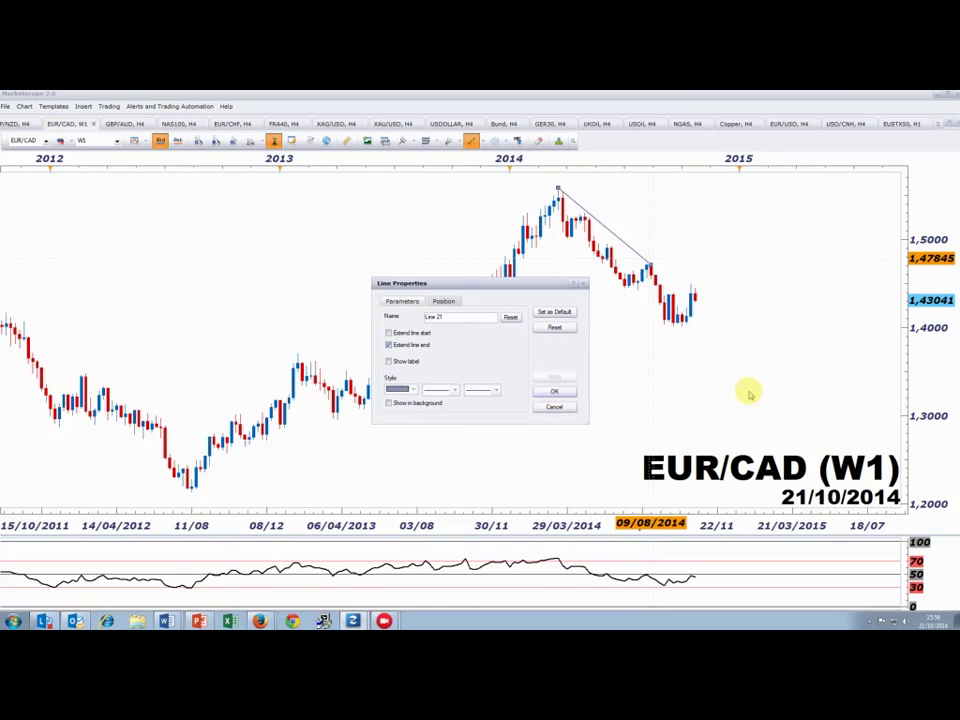
{"action": "key", "text": "Return"}
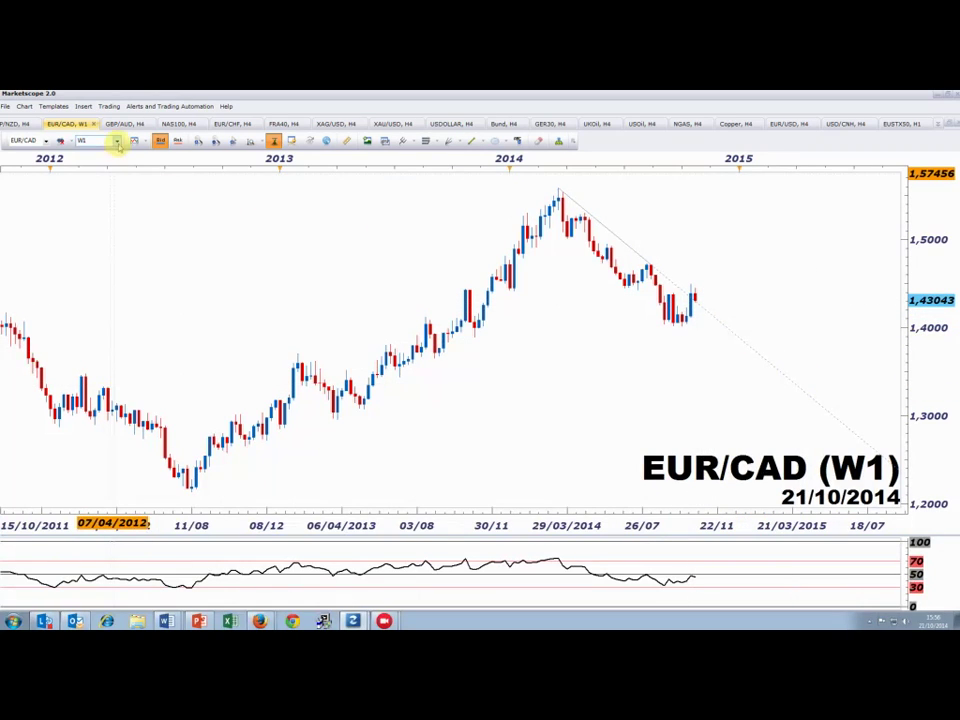
- Return the EUR/CAD chart to the four-hour timeframe with 30 days of data, leaving space after the latest candle
{"action": "left_click", "coordinate": [117, 141]}
{"action": "mouse_move", "coordinate": [106, 221]}
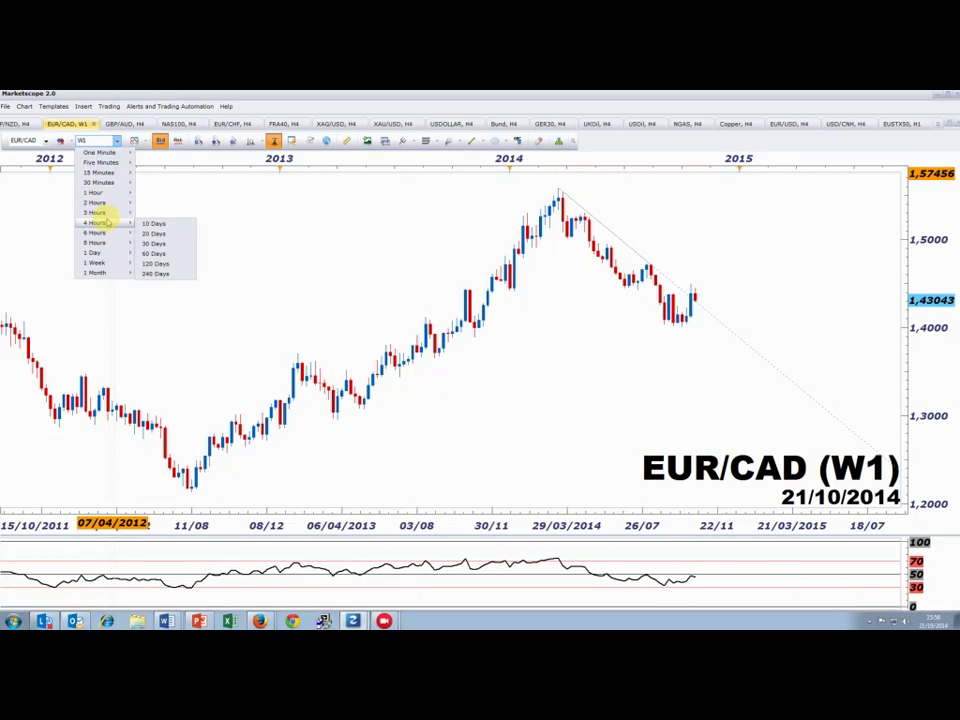
{"action": "left_click", "coordinate": [157, 243]}
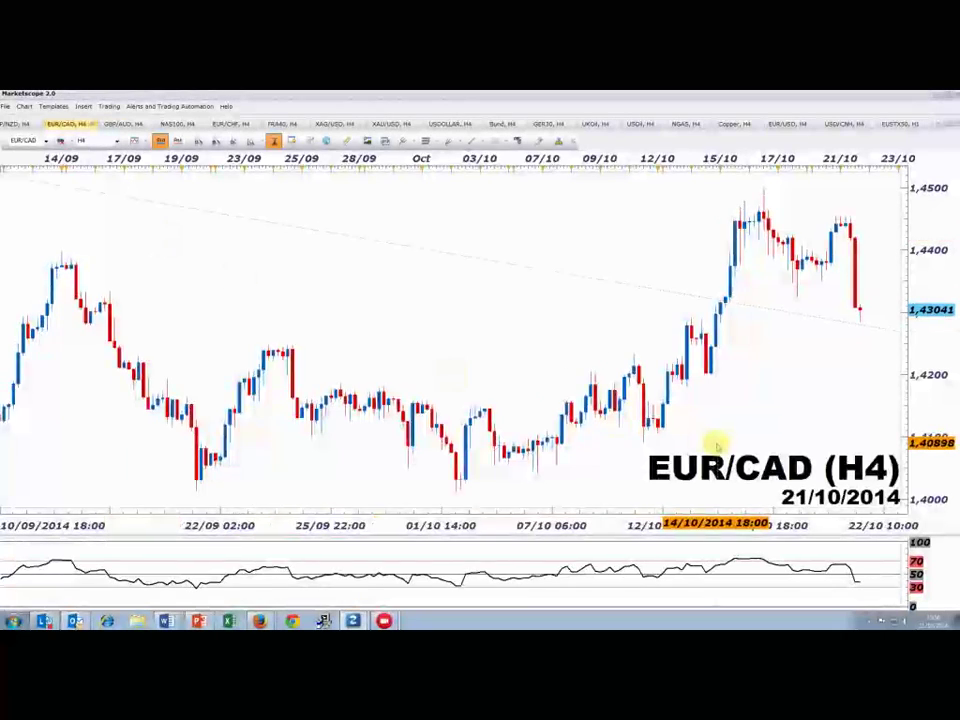
{"action": "left_click_drag", "start_coordinate": [844, 392], "coordinate": [735, 392]}
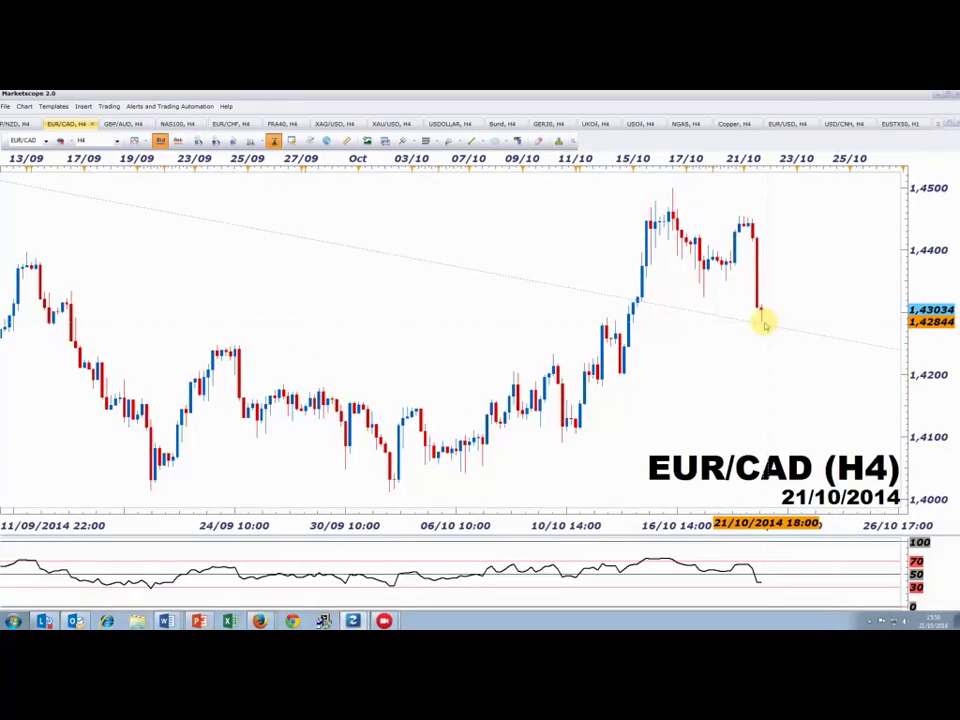
- Realign the trend line's start with the March 2014 peak and its second anchor with the August high at about 1,47364
{"action": "scroll", "coordinate": [744, 450], "scroll_direction": "down", "scroll_amount": 5}
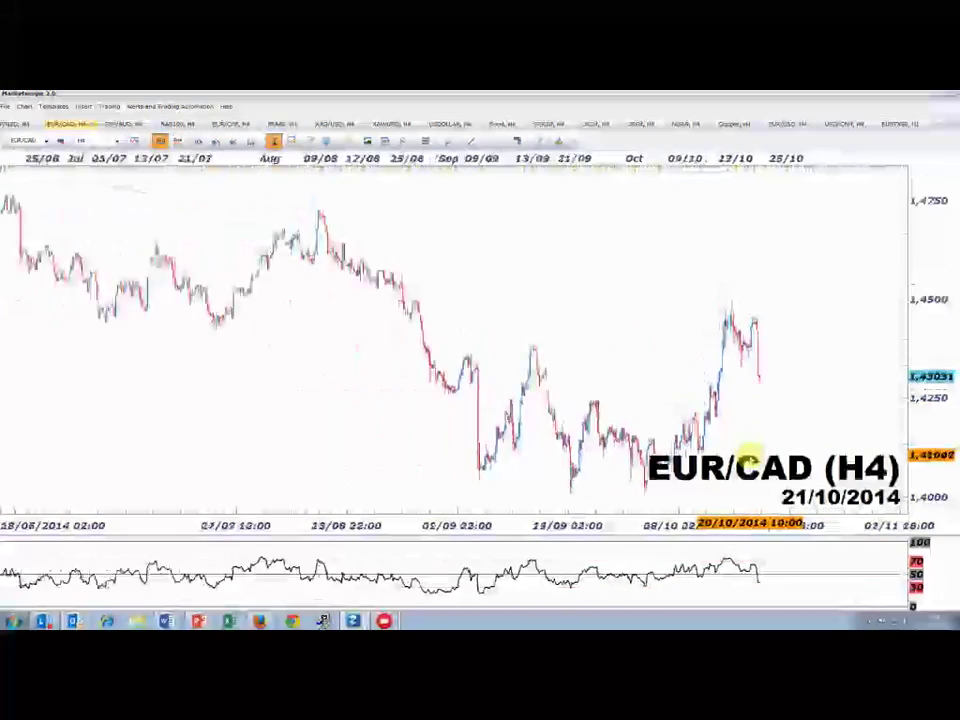
{"action": "scroll", "coordinate": [752, 457], "scroll_direction": "down", "scroll_amount": 10}
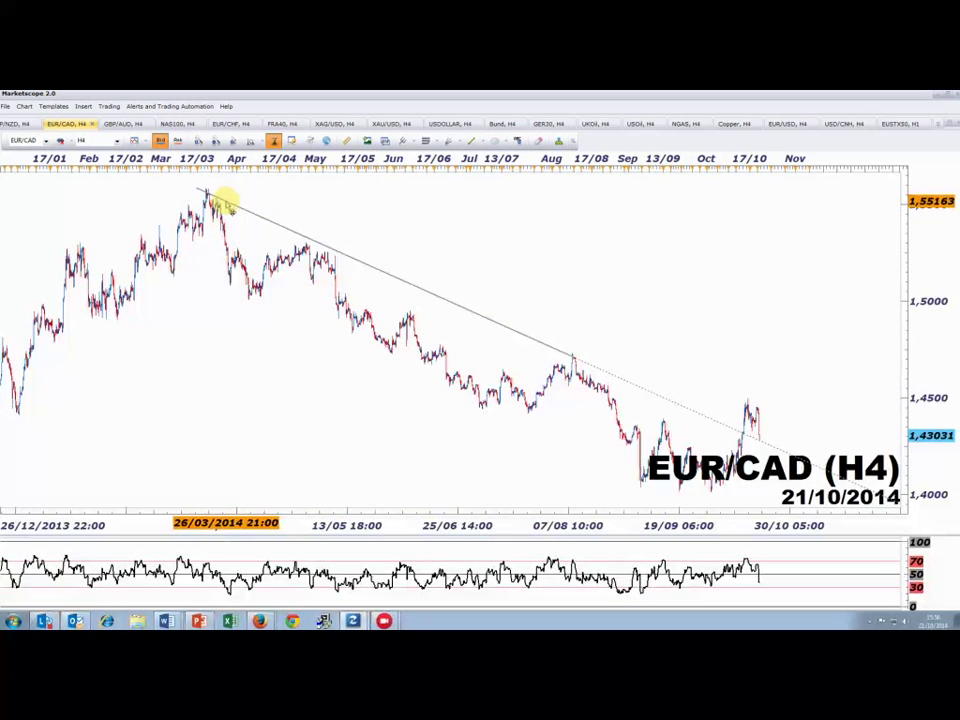
{"action": "left_click_drag", "start_coordinate": [228, 205], "coordinate": [206, 189]}
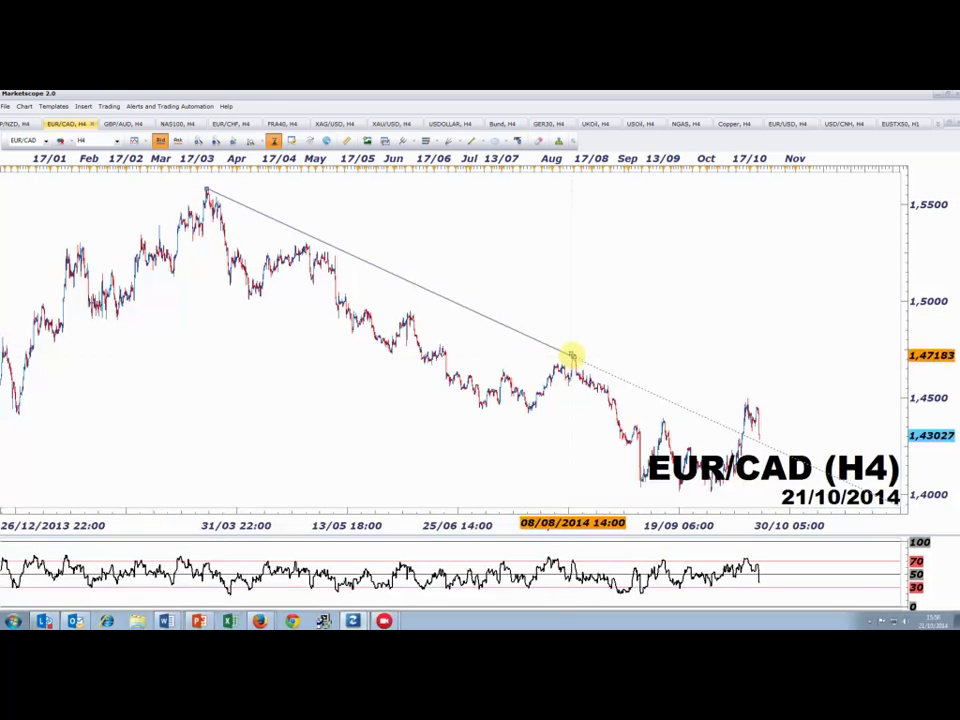
{"action": "left_click_drag", "start_coordinate": [571, 356], "coordinate": [570, 351]}
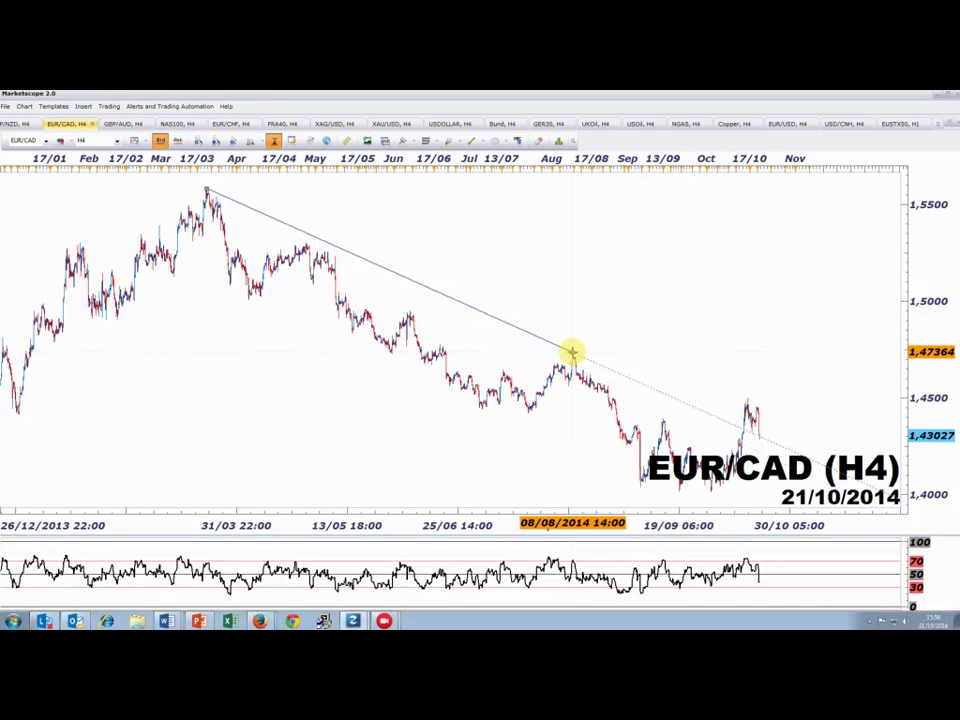
- Examine the latest EUR/CAD candles against the extended descending trend line, leaving space after the last candle
{"action": "scroll", "coordinate": [632, 482], "scroll_direction": "up", "scroll_amount": 2}
{"action": "scroll", "coordinate": [632, 482], "scroll_direction": "up", "scroll_amount": 4}
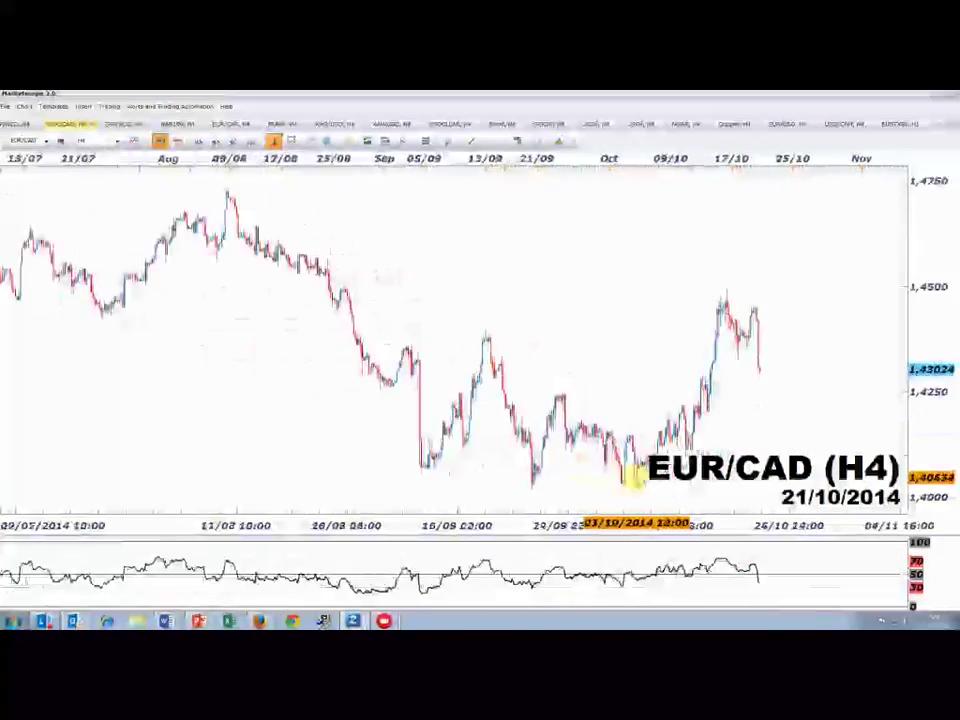
{"action": "scroll", "coordinate": [630, 453], "scroll_direction": "down", "scroll_amount": 4}
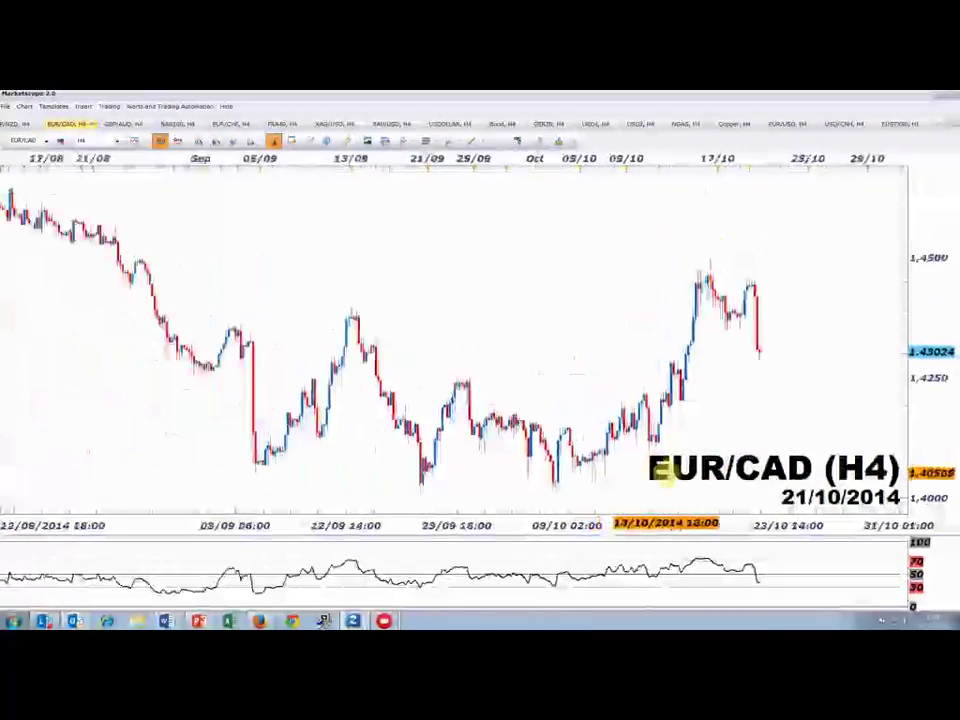
{"action": "scroll", "coordinate": [733, 377], "scroll_direction": "up", "scroll_amount": 2}
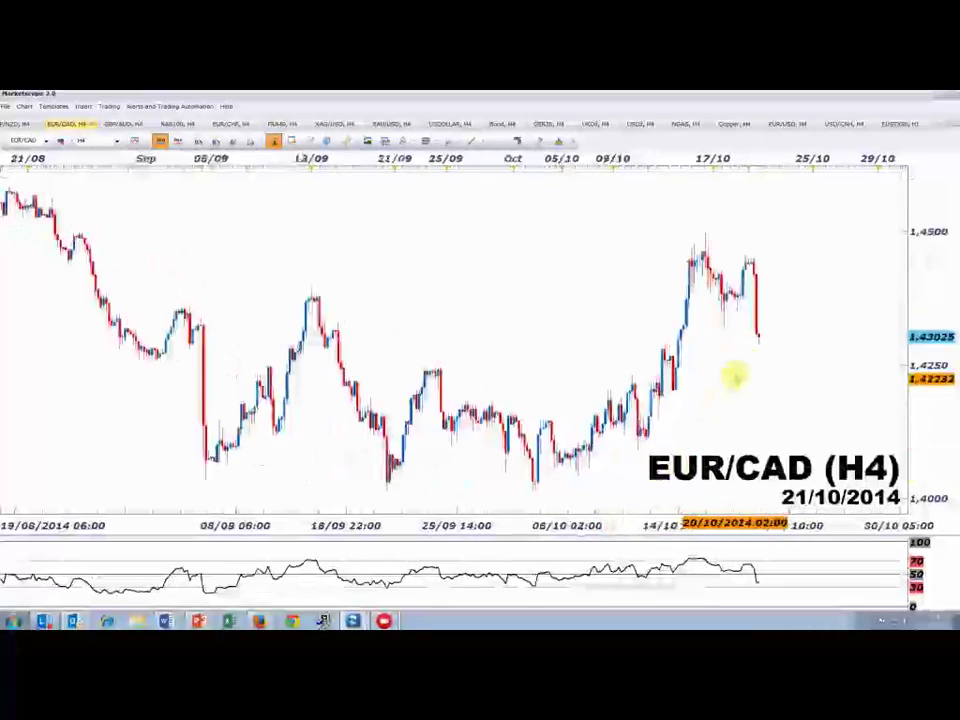
{"action": "scroll", "coordinate": [810, 426], "scroll_direction": "down", "scroll_amount": 2}
{"action": "left_click_drag", "start_coordinate": [775, 425], "coordinate": [647, 424]}
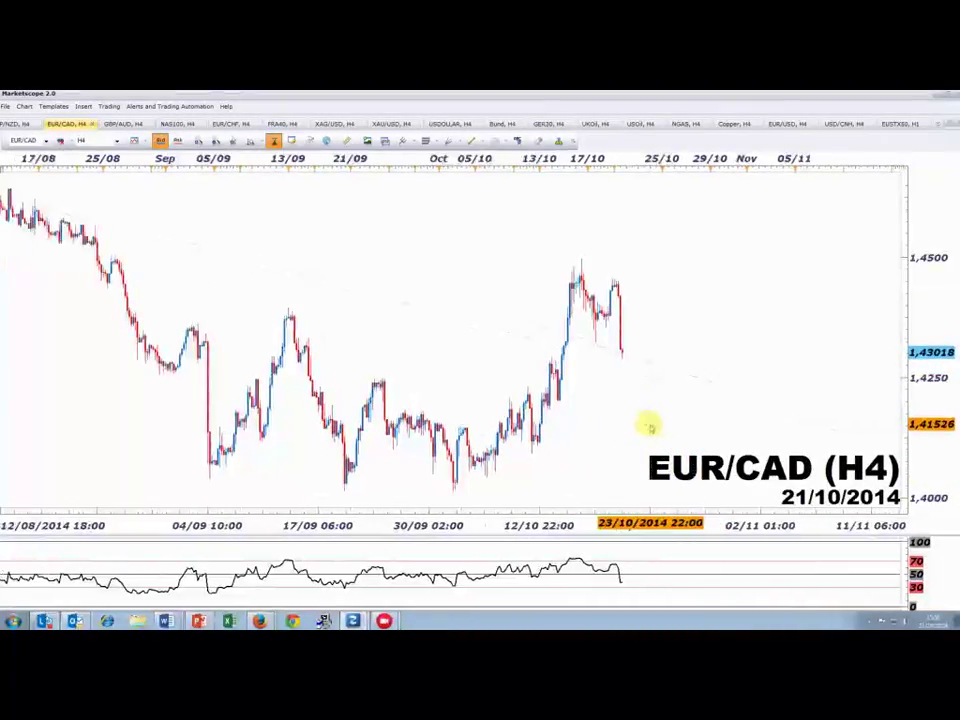
{"action": "scroll", "coordinate": [615, 257], "scroll_direction": "up", "scroll_amount": 1}
{"action": "scroll", "coordinate": [573, 415], "scroll_direction": "down", "scroll_amount": 2}
{"action": "scroll", "coordinate": [570, 414], "scroll_direction": "down", "scroll_amount": 1}
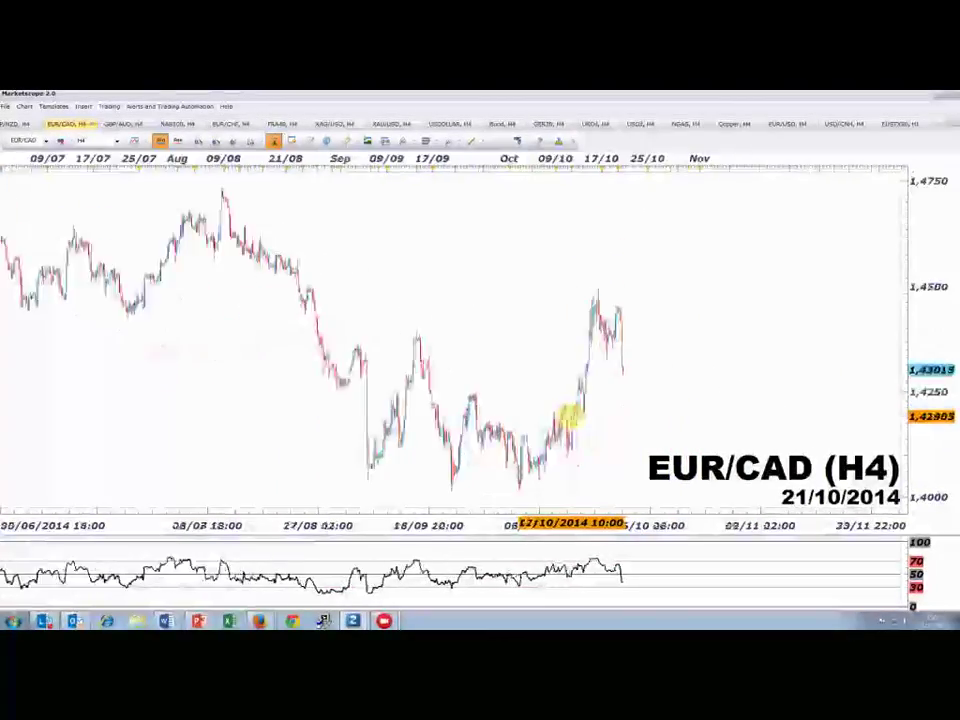
{"action": "scroll", "coordinate": [568, 414], "scroll_direction": "up", "scroll_amount": 2}
{"action": "left_click_drag", "start_coordinate": [631, 339], "coordinate": [621, 350]}
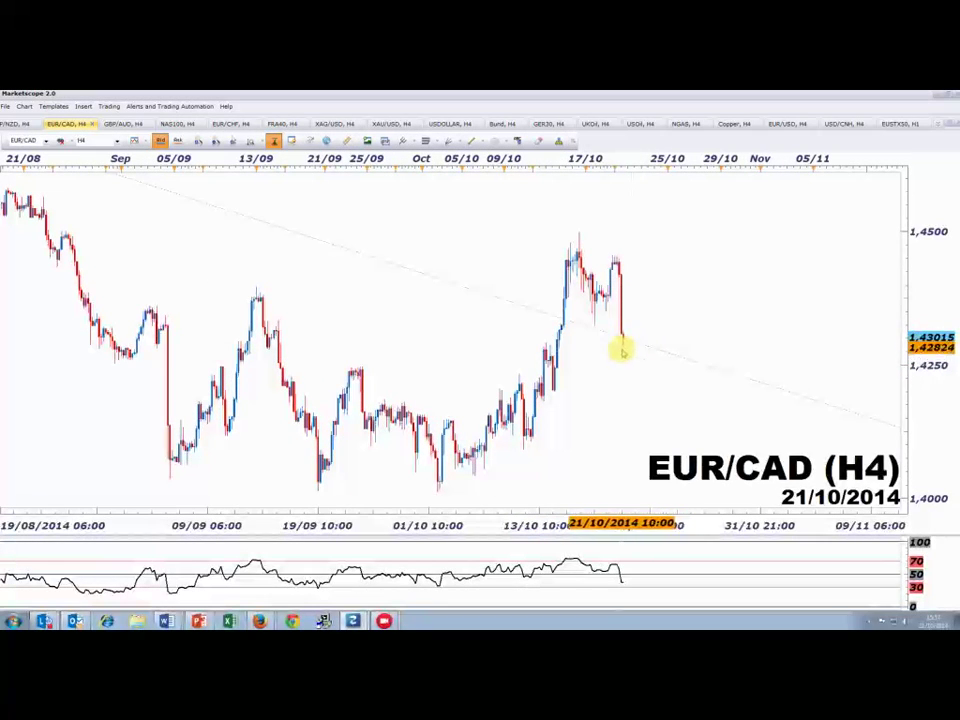
{"action": "scroll", "coordinate": [522, 440], "scroll_direction": "down", "scroll_amount": 1}
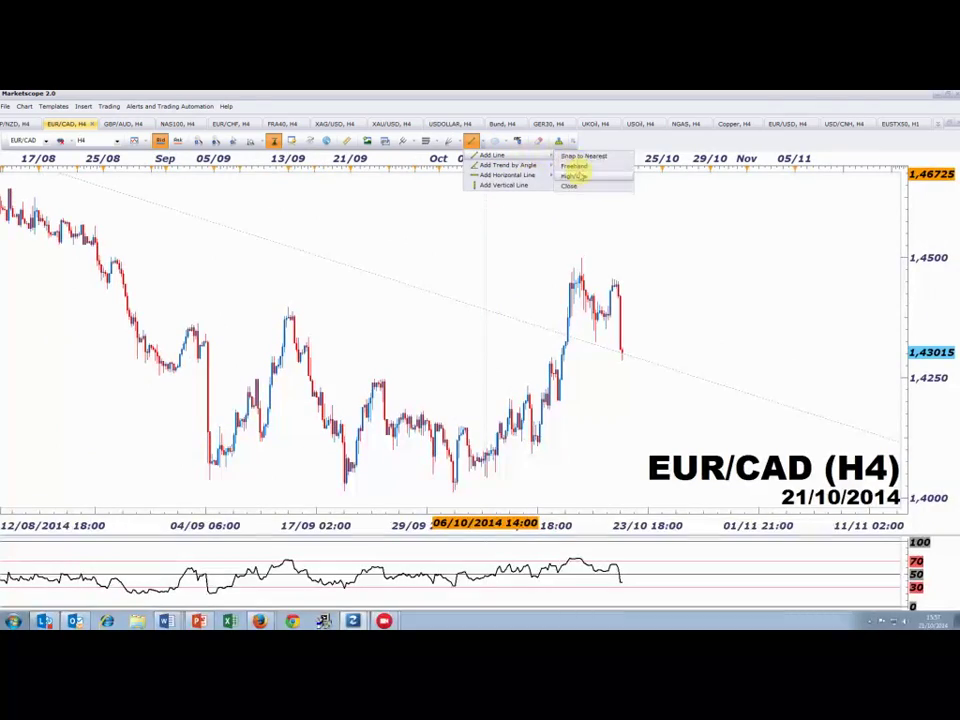
{"action": "scroll", "coordinate": [520, 500], "scroll_direction": "down", "scroll_amount": 2}
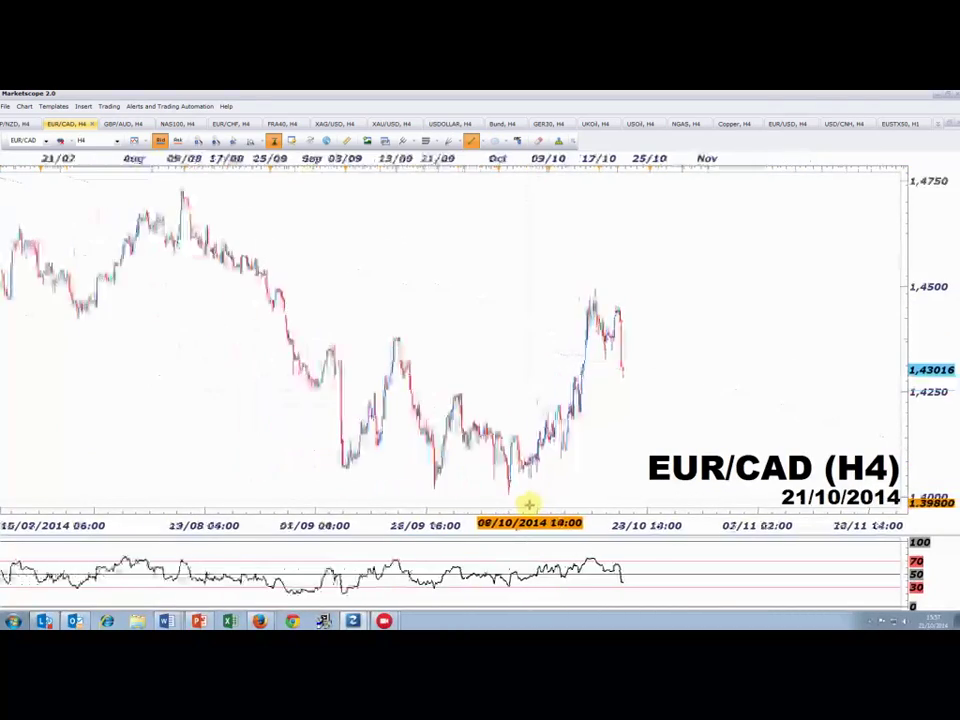
{"action": "scroll", "coordinate": [668, 445], "scroll_direction": "down", "scroll_amount": 4}
{"action": "scroll", "coordinate": [664, 420], "scroll_direction": "down", "scroll_amount": 2}
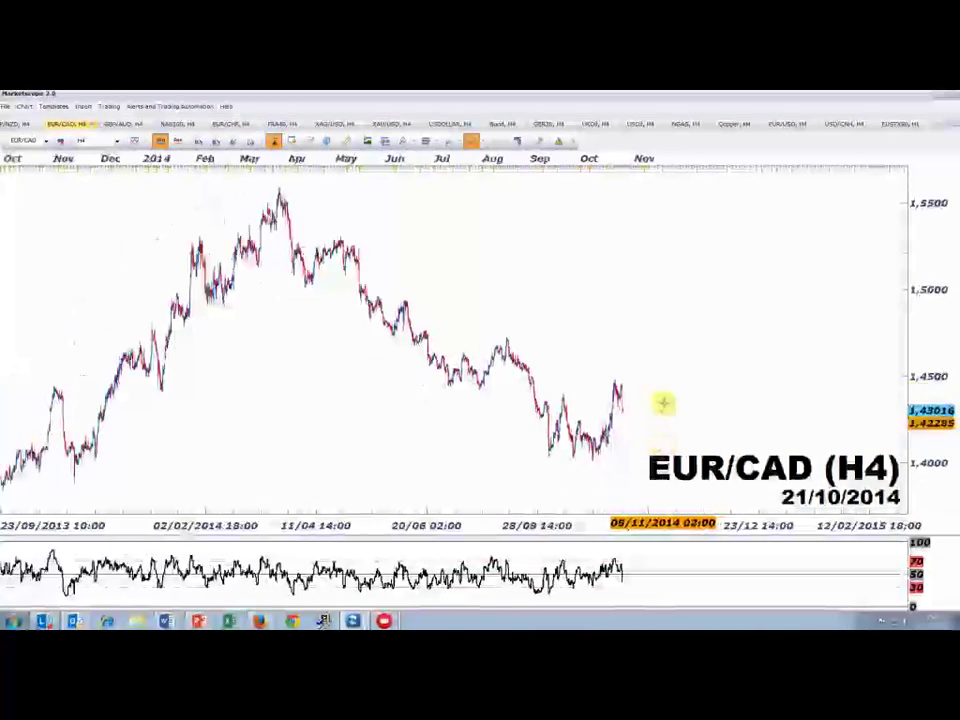
{"action": "scroll", "coordinate": [688, 361], "scroll_direction": "down", "scroll_amount": 1}
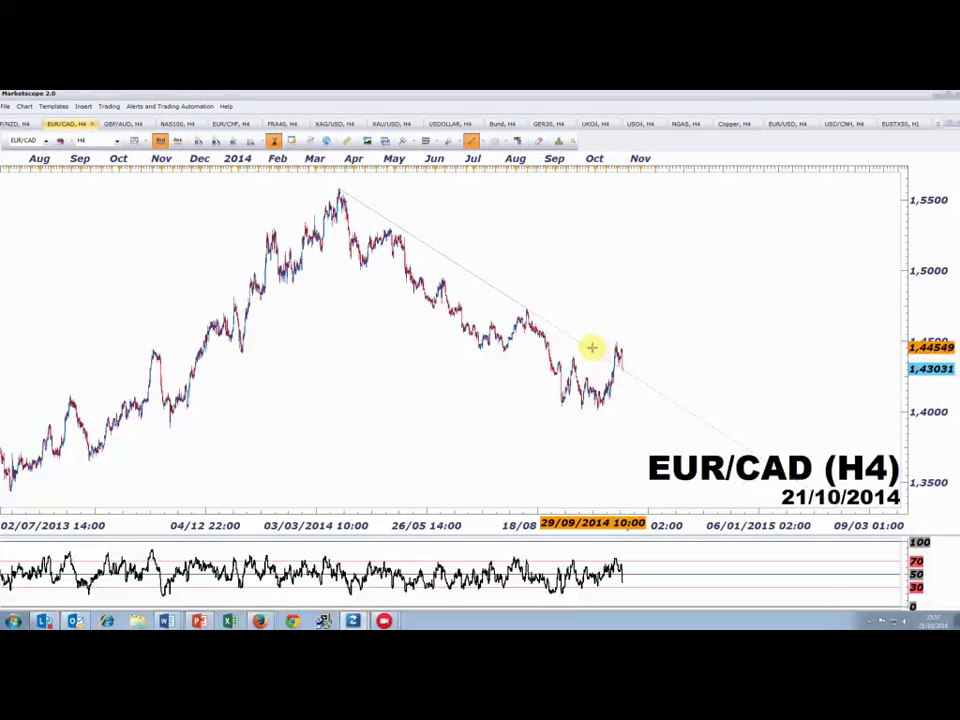
{"action": "scroll", "coordinate": [596, 490], "scroll_direction": "up", "scroll_amount": 4}
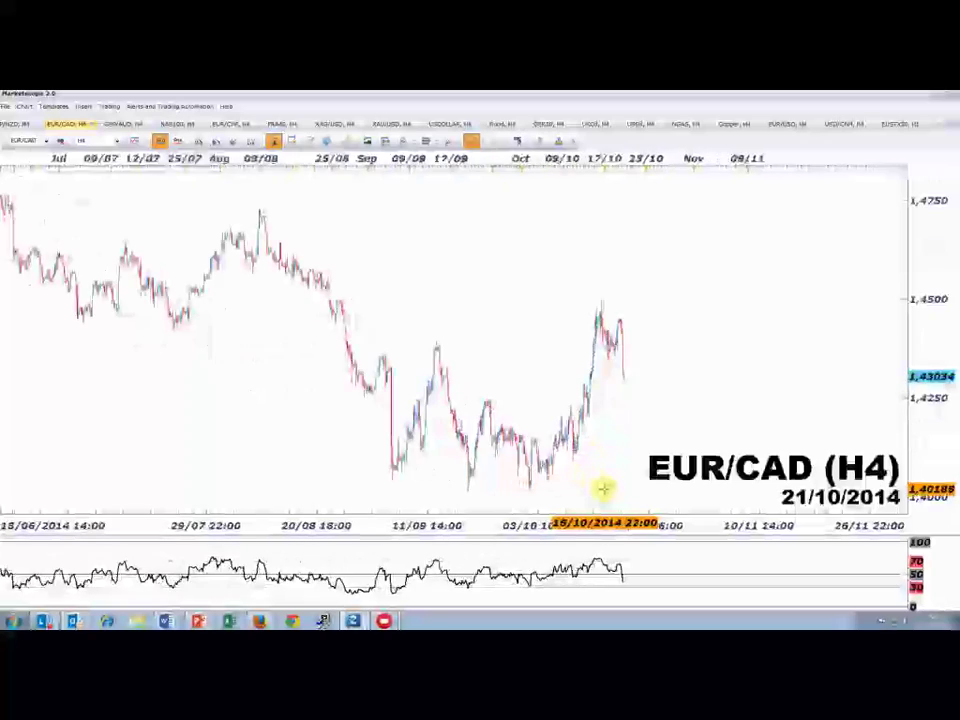
{"action": "scroll", "coordinate": [604, 489], "scroll_direction": "up", "scroll_amount": 1}
{"action": "right_click", "coordinate": [699, 336]}
- Return the EUR/CAD chart to the multi-chart layout and maximize the combined USDOLLAR and EUR/USD chart
{"action": "scroll", "coordinate": [590, 455], "scroll_direction": "up", "scroll_amount": 1}
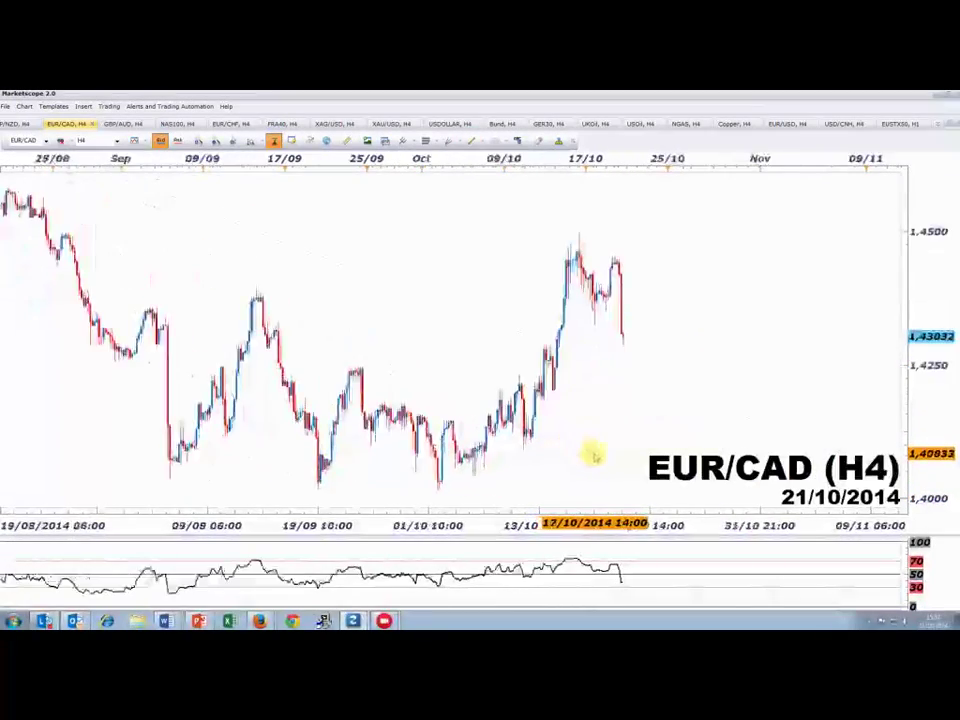
{"action": "scroll", "coordinate": [594, 455], "scroll_direction": "up", "scroll_amount": 1}
{"action": "scroll", "coordinate": [615, 390], "scroll_direction": "down", "scroll_amount": 1}
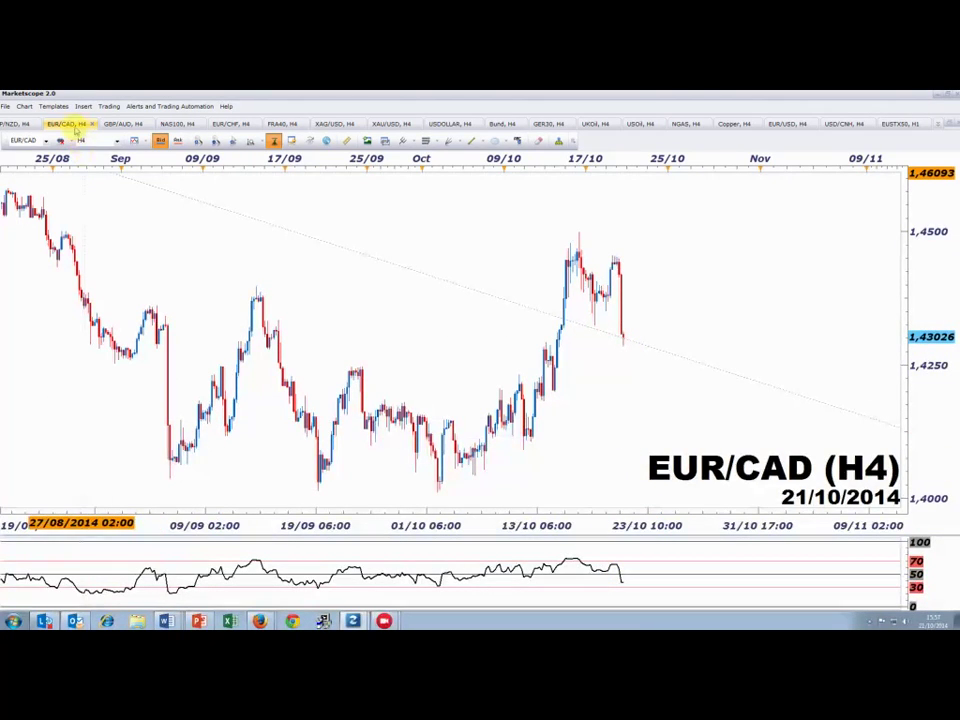
{"action": "double_click", "coordinate": [72, 123]}
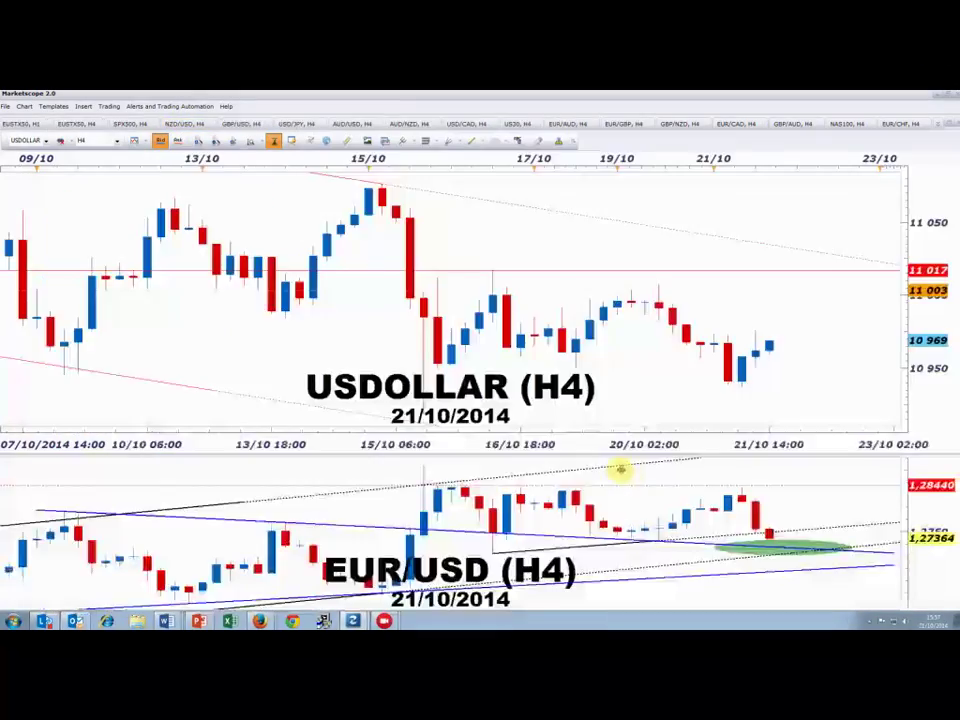
- Show USDOLLAR and EUR/USD history back to August 2014 and enlarge the EUR/USD pane, leaving space after the latest candle
{"action": "scroll", "coordinate": [620, 470], "scroll_direction": "down", "scroll_amount": 8}
{"action": "scroll", "coordinate": [857, 546], "scroll_direction": "up", "scroll_amount": 5}
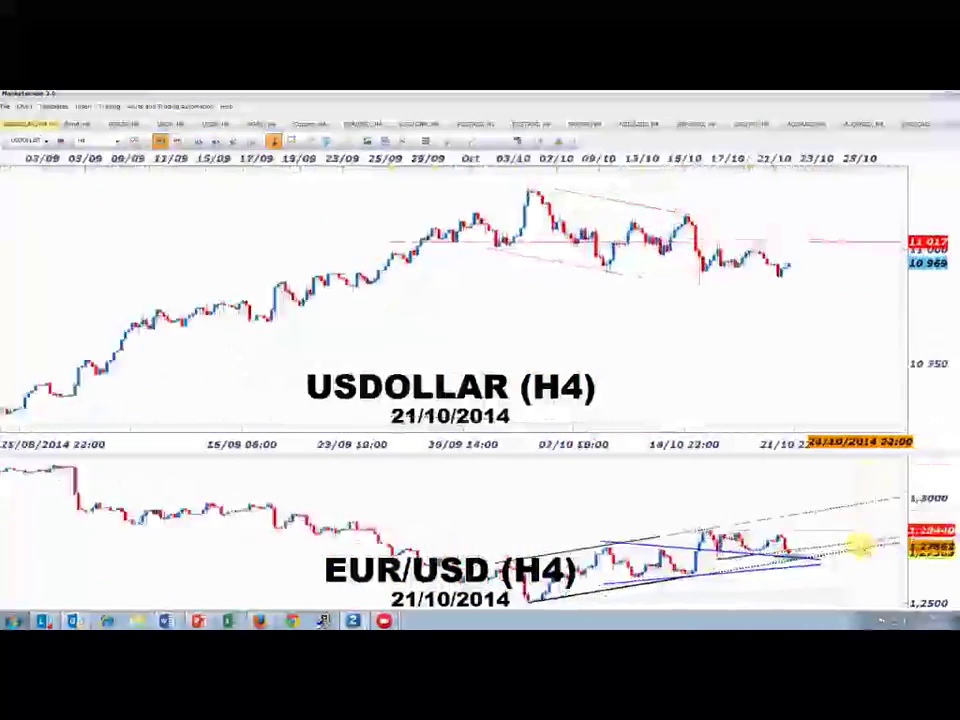
{"action": "scroll", "coordinate": [857, 567], "scroll_direction": "up", "scroll_amount": 3}
{"action": "scroll", "coordinate": [857, 570], "scroll_direction": "down", "scroll_amount": 5}
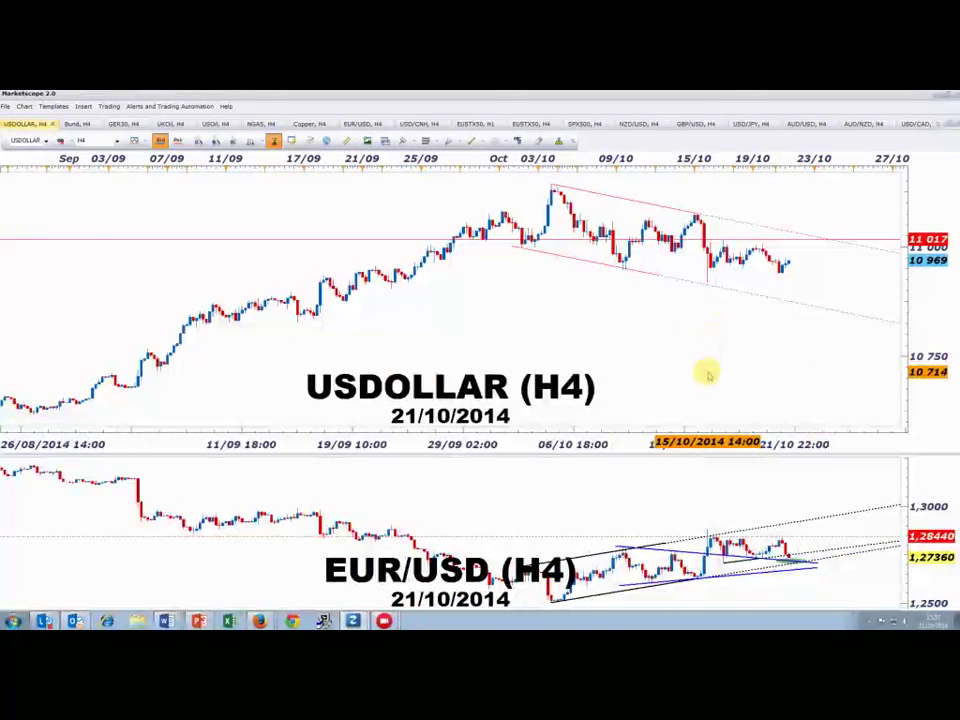
{"action": "scroll", "coordinate": [710, 378], "scroll_direction": "down", "scroll_amount": 4}
{"action": "left_click_drag", "start_coordinate": [770, 443], "coordinate": [771, 293]}
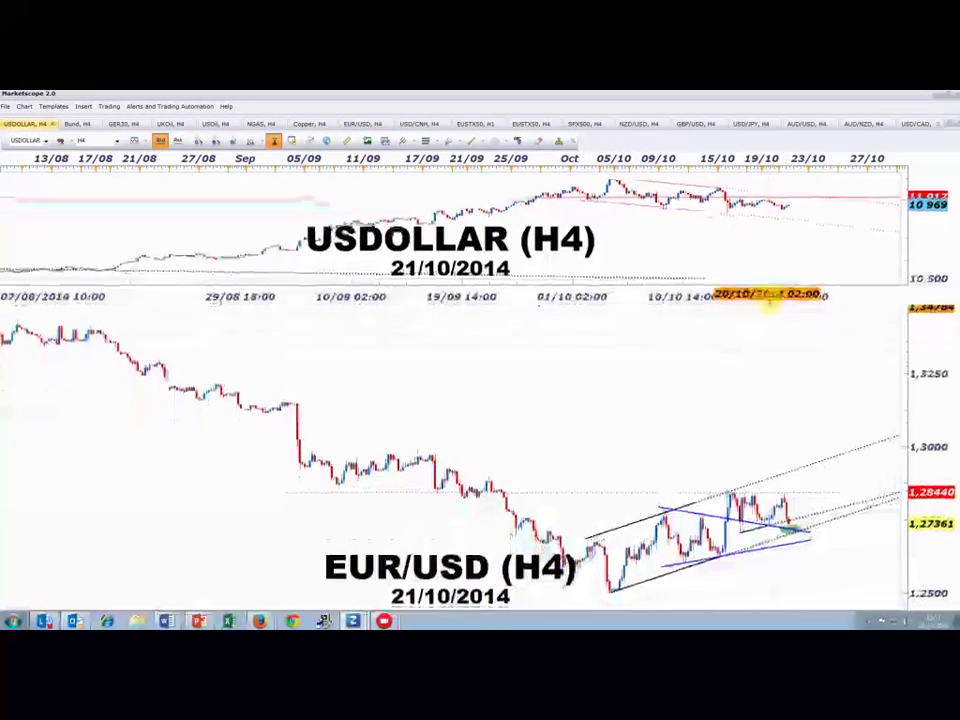
{"action": "left_click_drag", "start_coordinate": [724, 400], "coordinate": [677, 411]}
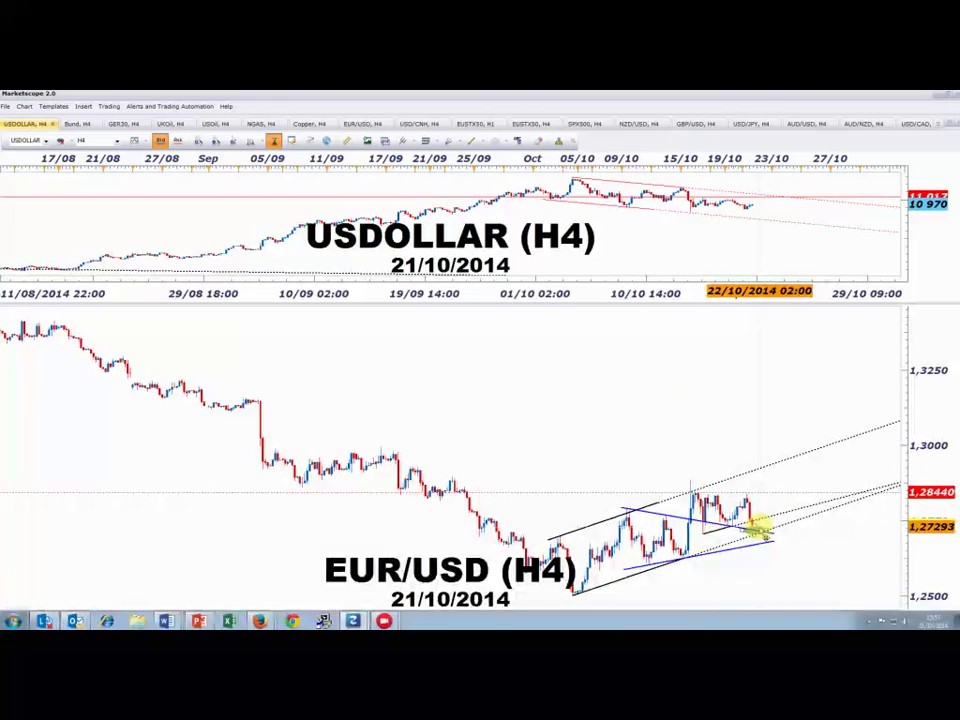
- Examine the latest EUR/USD candles against the converging trend lines and the 1,28440 resistance level
{"action": "scroll", "coordinate": [815, 553], "scroll_direction": "up", "scroll_amount": 3}
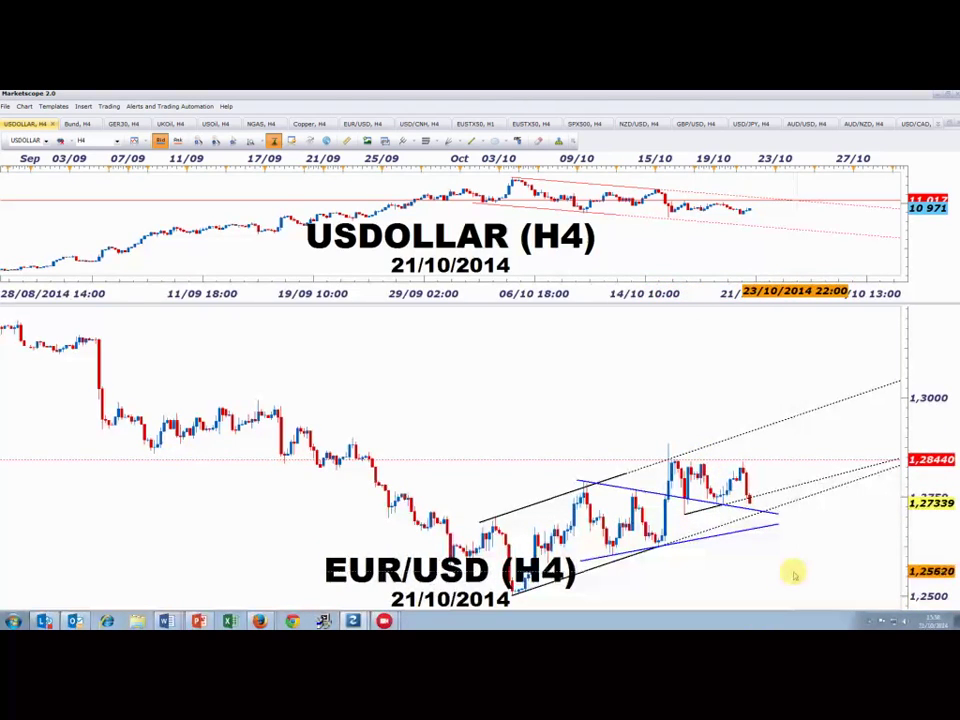
{"action": "scroll", "coordinate": [793, 574], "scroll_direction": "down", "scroll_amount": 2}
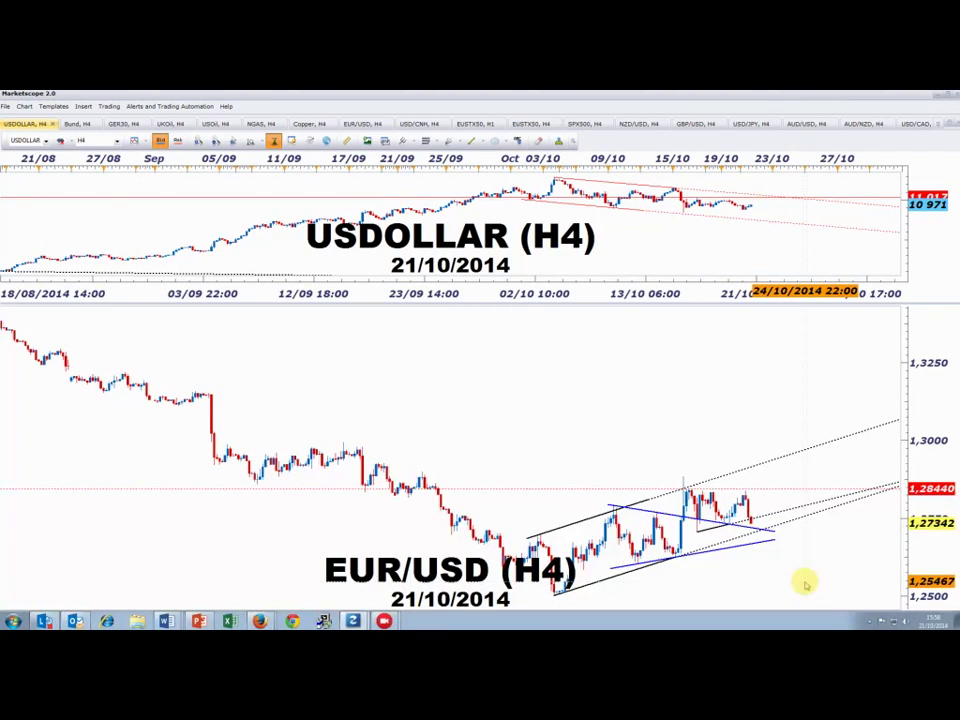
{"action": "scroll", "coordinate": [806, 584], "scroll_direction": "down", "scroll_amount": 2}
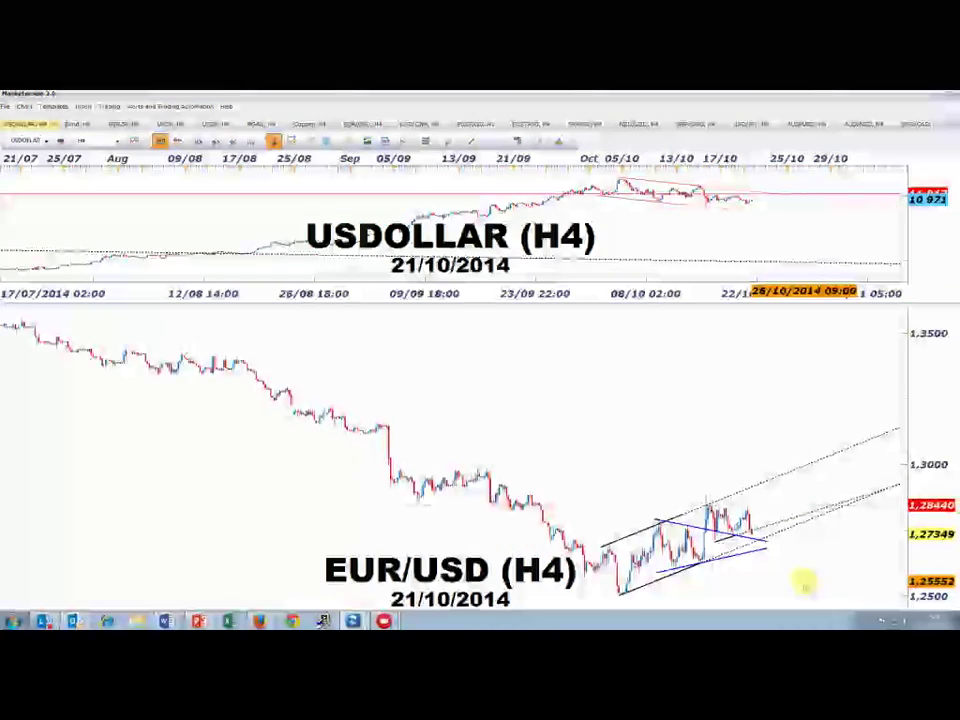
{"action": "scroll", "coordinate": [805, 586], "scroll_direction": "up", "scroll_amount": 2}
{"action": "scroll", "coordinate": [805, 584], "scroll_direction": "down", "scroll_amount": 3}
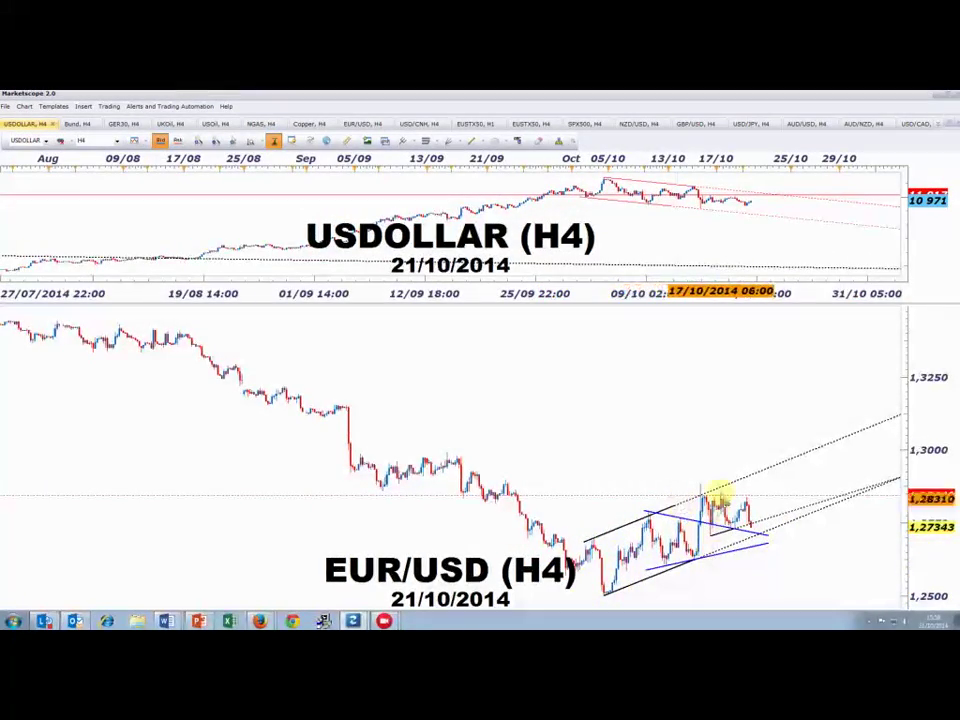
{"action": "scroll", "coordinate": [754, 561], "scroll_direction": "down", "scroll_amount": 2}
{"action": "scroll", "coordinate": [806, 574], "scroll_direction": "up", "scroll_amount": 2}
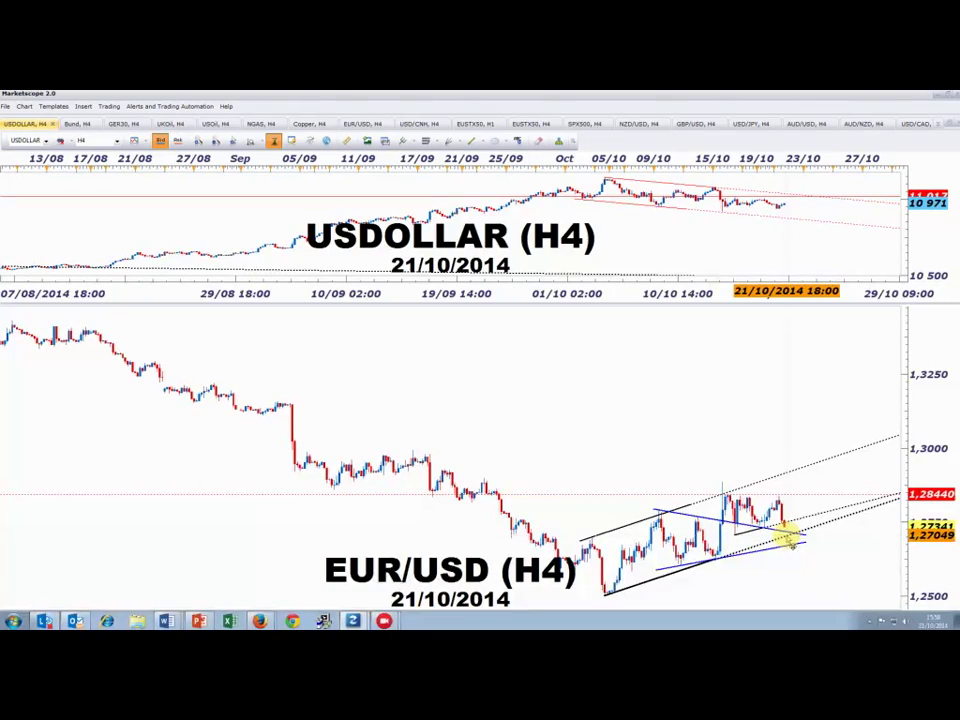
{"action": "scroll", "coordinate": [819, 568], "scroll_direction": "down", "scroll_amount": 2}
{"action": "scroll", "coordinate": [820, 569], "scroll_direction": "up", "scroll_amount": 1}
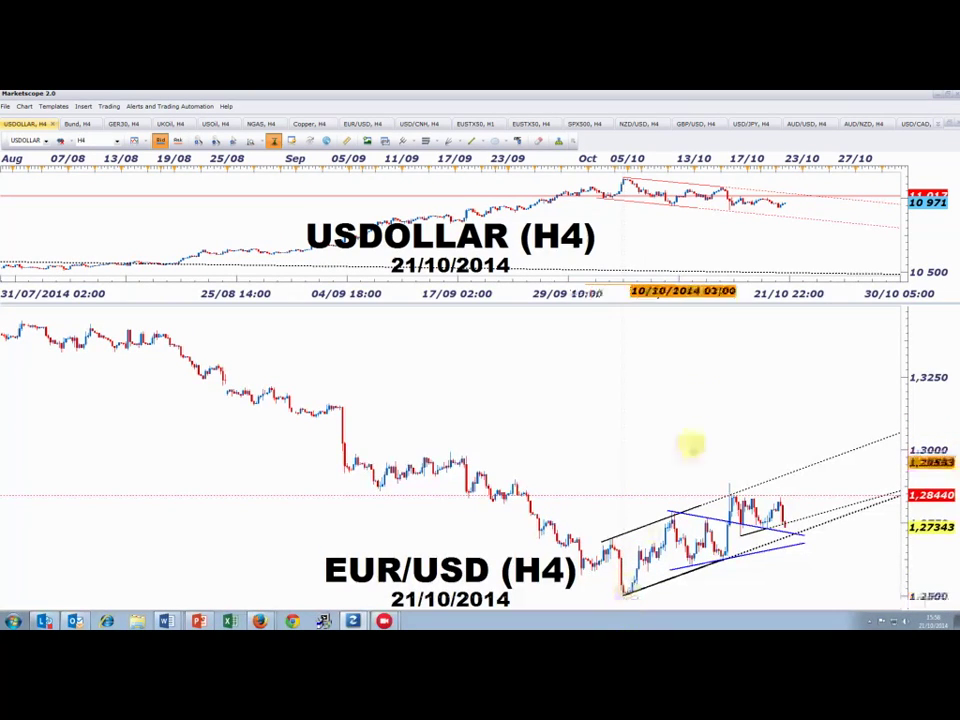
- Return to the multi-chart layout and divide the height about evenly between the USDOLLAR and EUR/USD panes
{"action": "left_click_drag", "start_coordinate": [700, 305], "coordinate": [696, 514]}
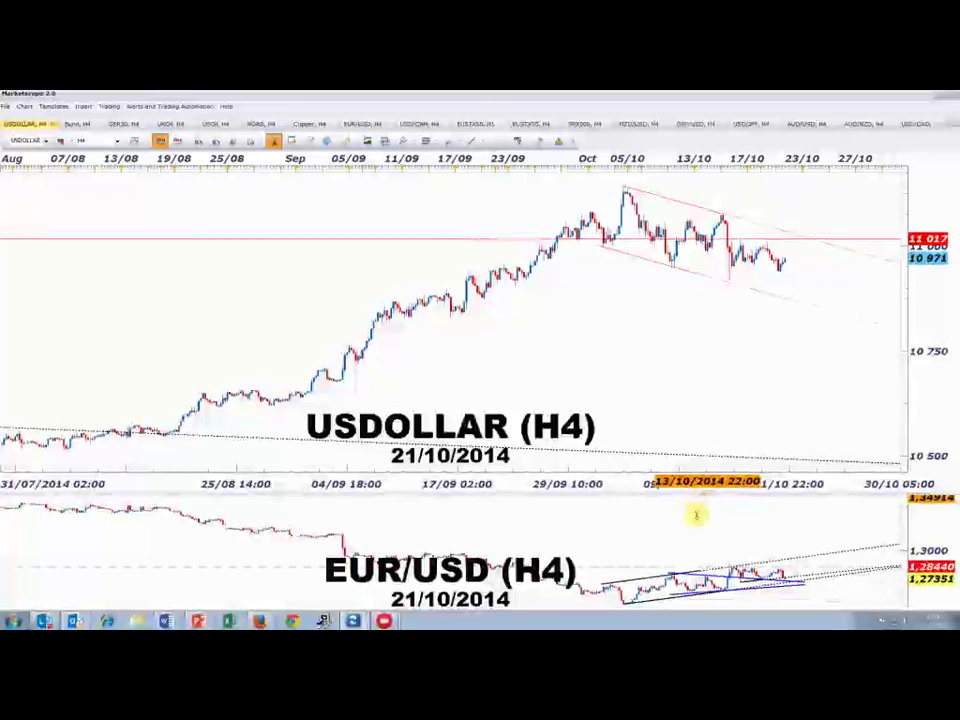
{"action": "double_click", "coordinate": [22, 125]}
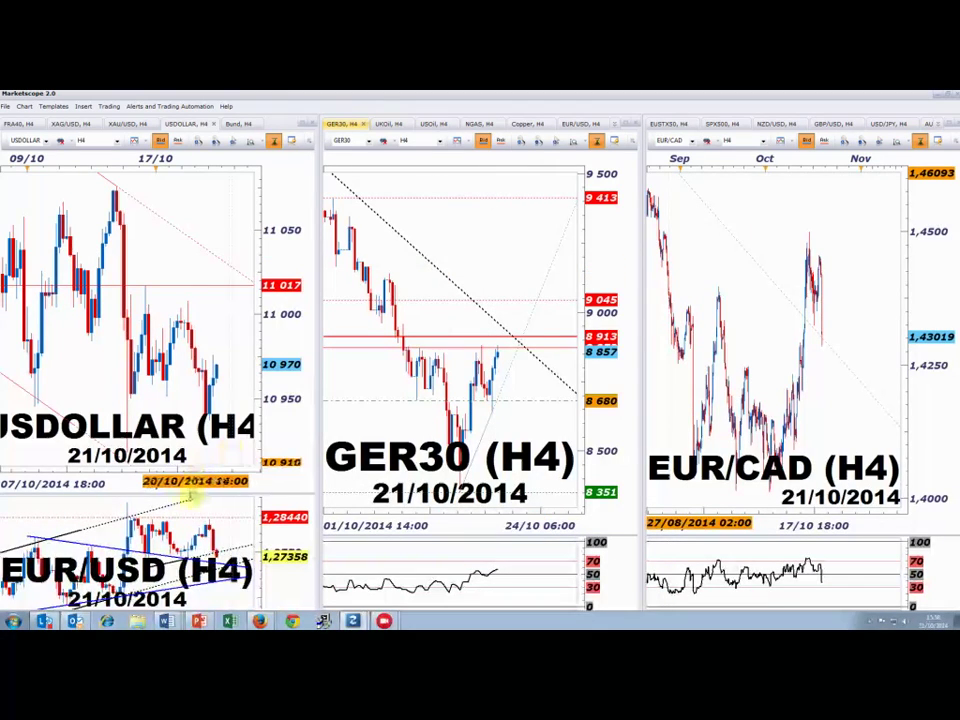
{"action": "left_click_drag", "start_coordinate": [200, 498], "coordinate": [190, 418]}
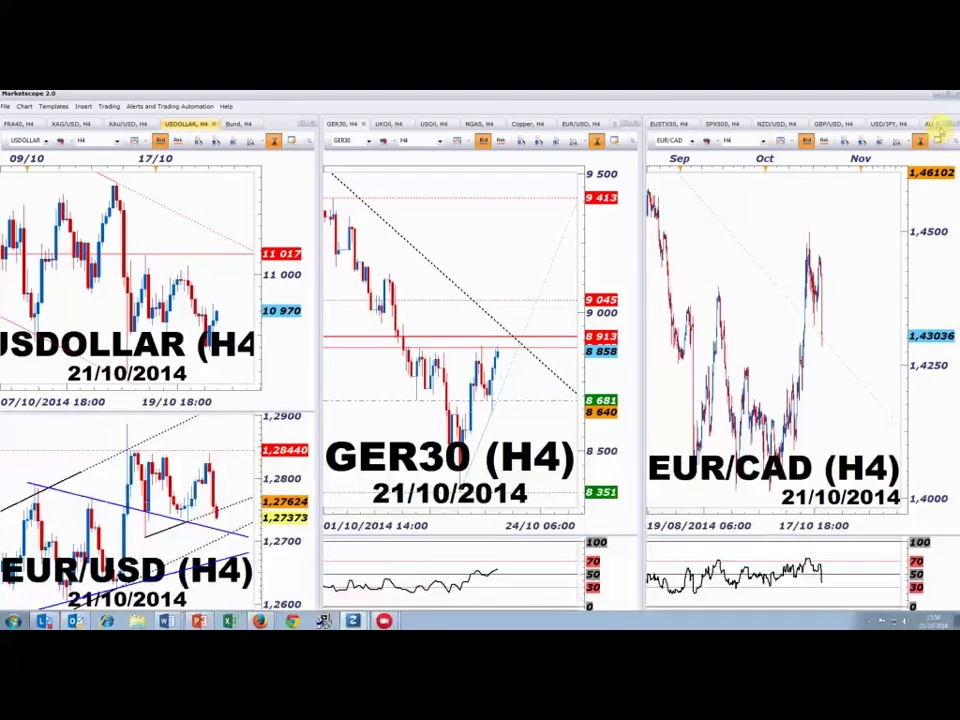
- Replace the EUR/CAD chart in the layout with GBP/USD and then with the AUD/USD four-hour chart
{"action": "left_click", "coordinate": [940, 126]}
{"action": "left_click", "coordinate": [843, 124]}
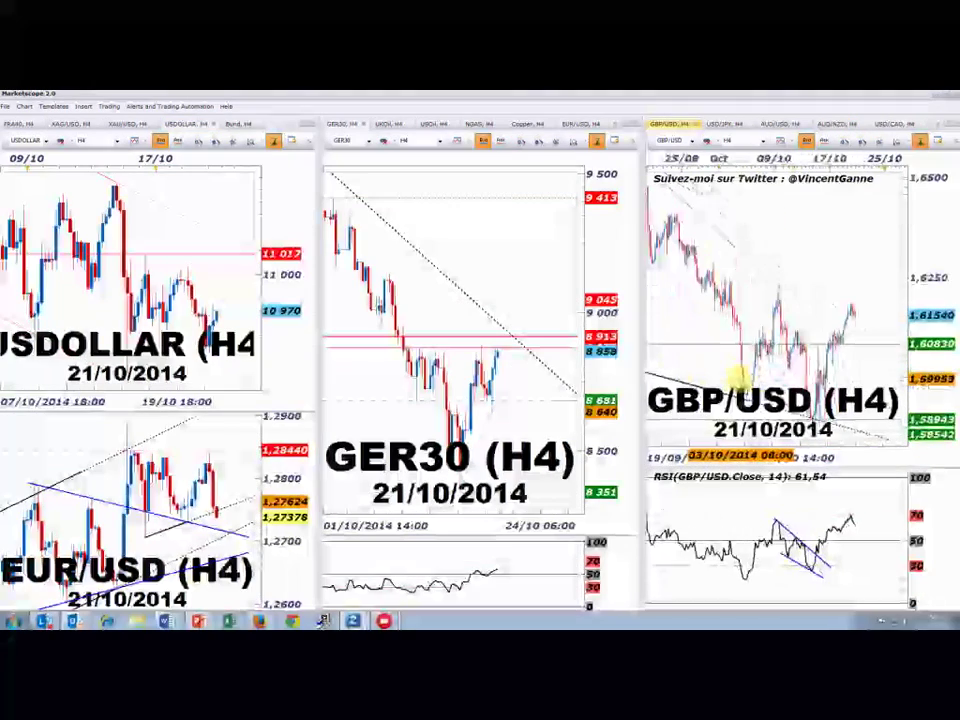
{"action": "left_click", "coordinate": [938, 125]}
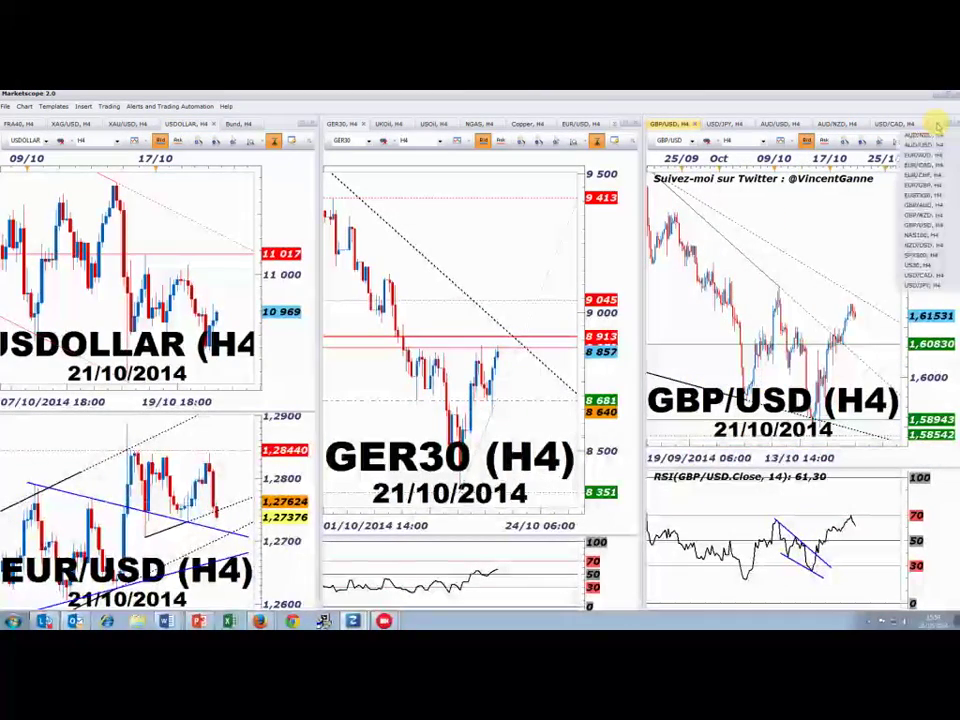
{"action": "left_click", "coordinate": [920, 145]}
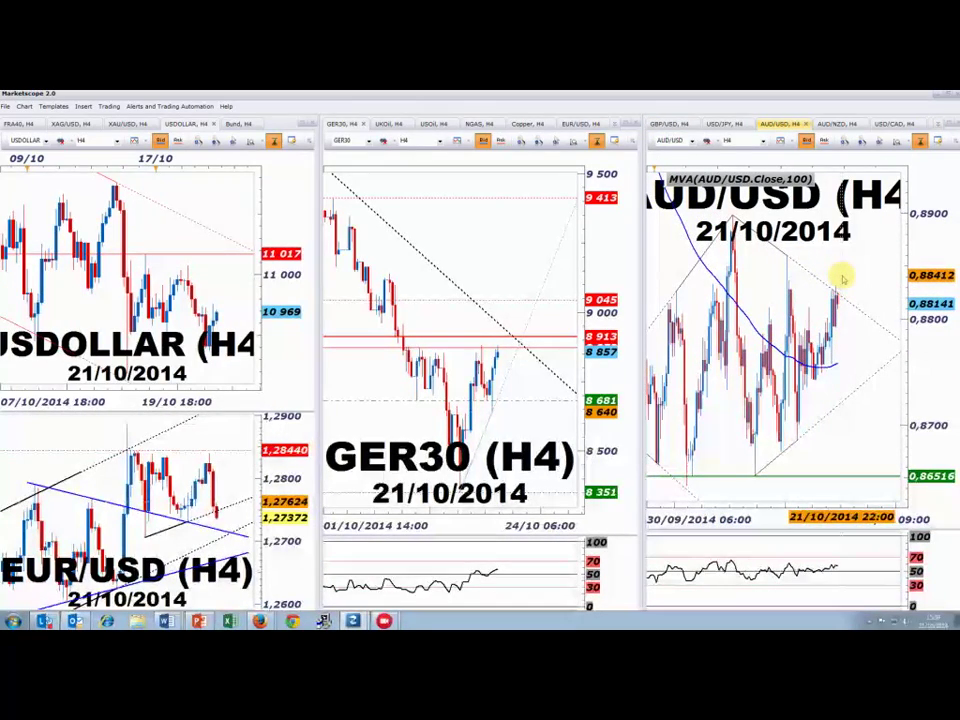
- Examine AUD/USD price action against its converging trend lines, the 100-period moving average and the 0,86516 support
{"action": "scroll", "coordinate": [862, 433], "scroll_direction": "down", "scroll_amount": 5}
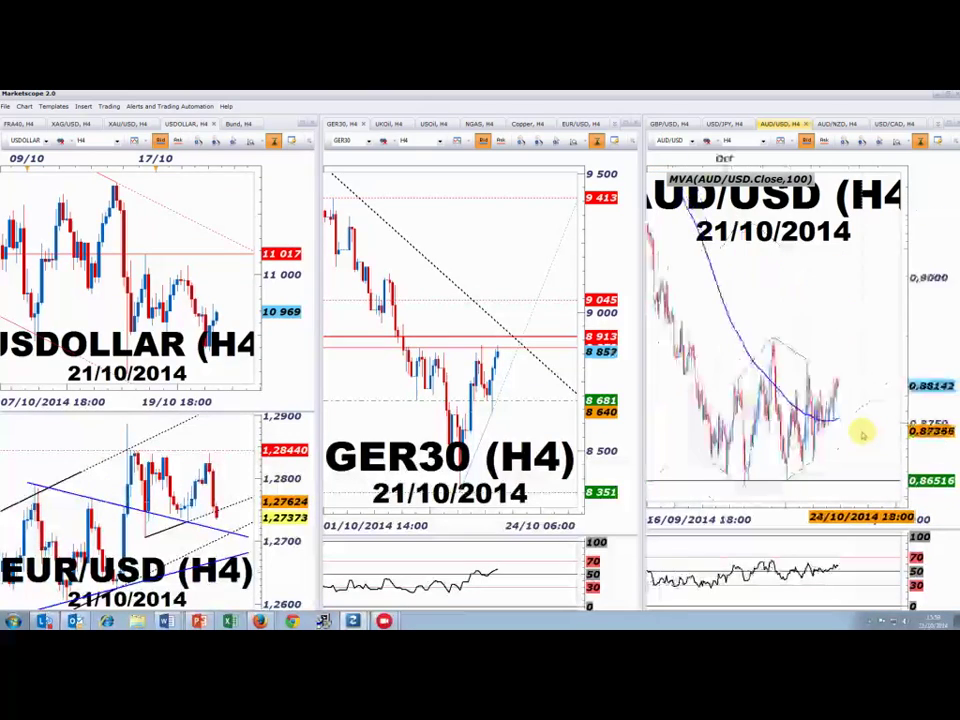
{"action": "scroll", "coordinate": [862, 432], "scroll_direction": "up", "scroll_amount": 4}
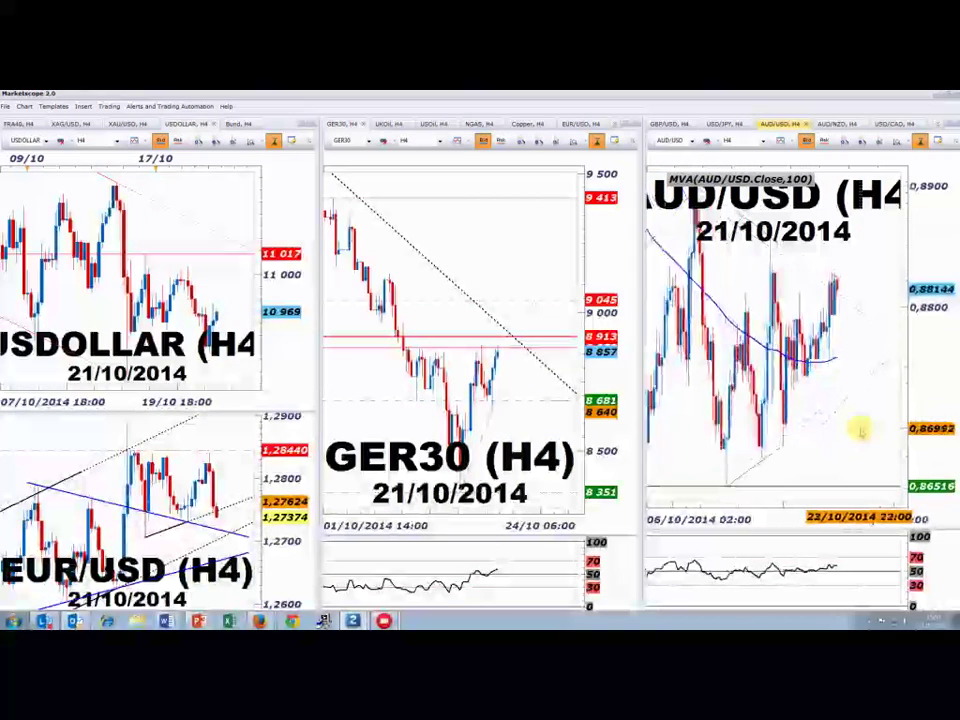
{"action": "scroll", "coordinate": [860, 431], "scroll_direction": "down", "scroll_amount": 2}
{"action": "scroll", "coordinate": [860, 431], "scroll_direction": "down", "scroll_amount": 3}
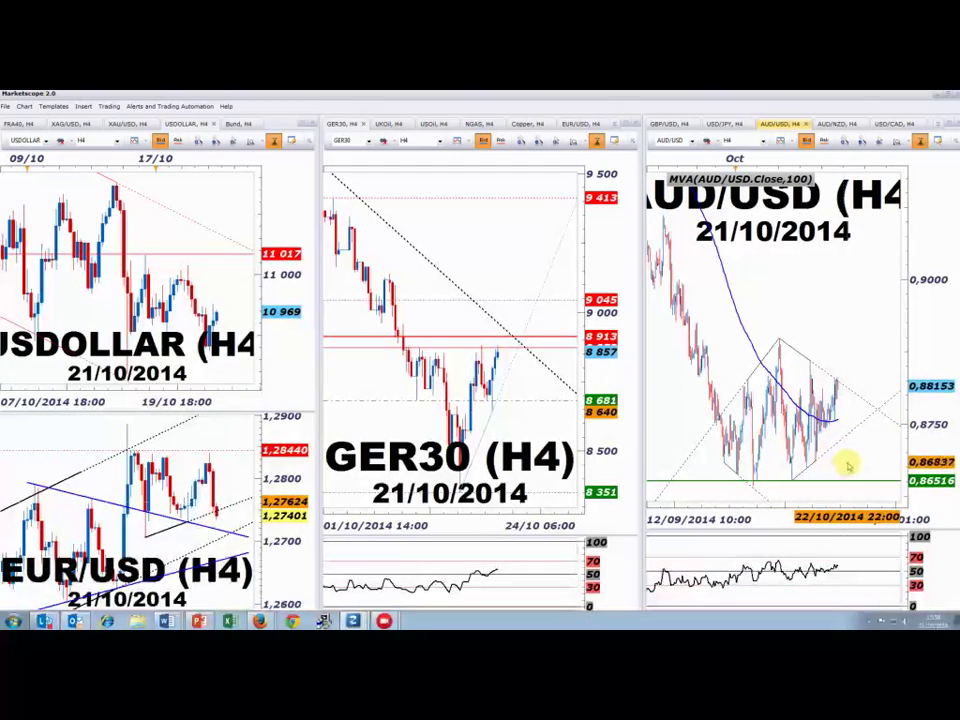
{"action": "scroll", "coordinate": [843, 460], "scroll_direction": "up", "scroll_amount": 3}
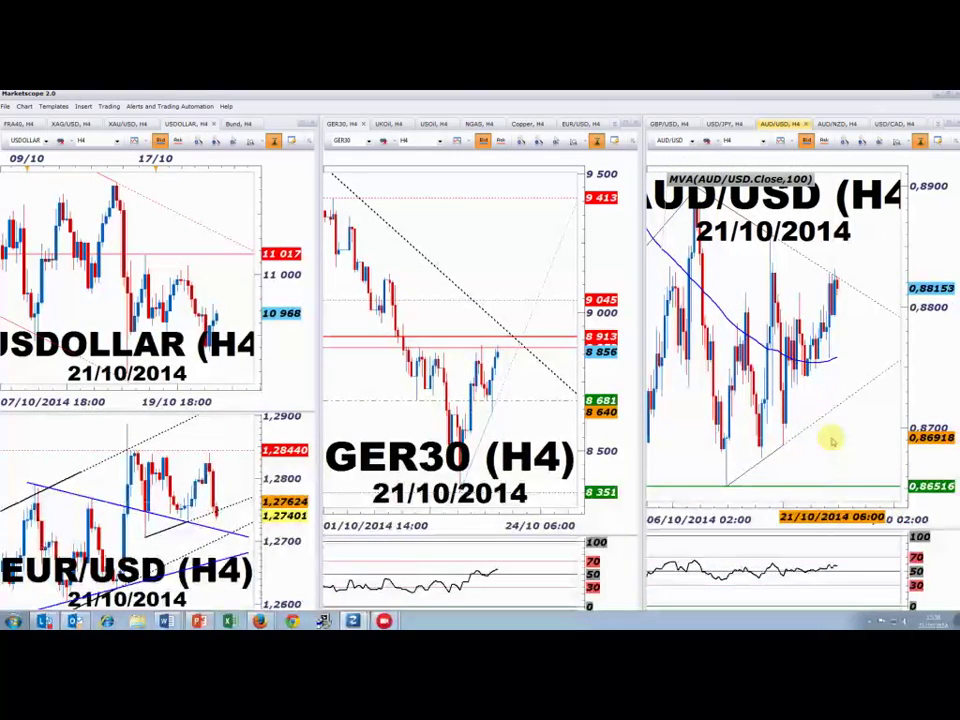
{"action": "scroll", "coordinate": [830, 440], "scroll_direction": "down", "scroll_amount": 3}
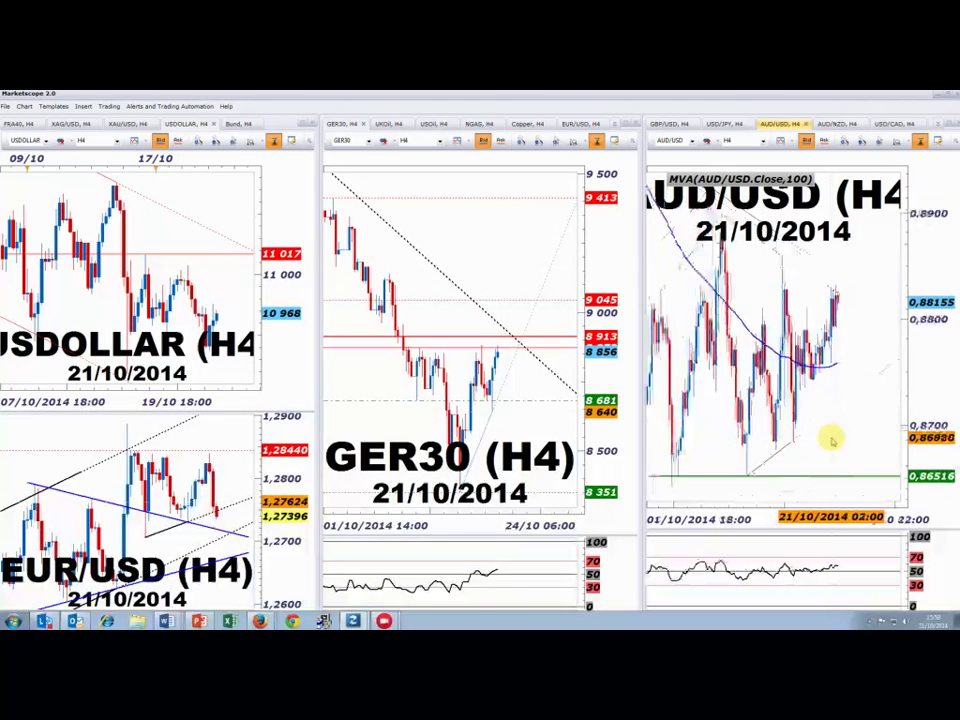
- Examine AUD/USD's swings inside its diamond-shaped trend lines, comparing the latest candles near the upper line with the earlier decline
{"action": "scroll", "coordinate": [830, 440], "scroll_direction": "up", "scroll_amount": 2}
{"action": "scroll", "coordinate": [830, 440], "scroll_direction": "down", "scroll_amount": 2}
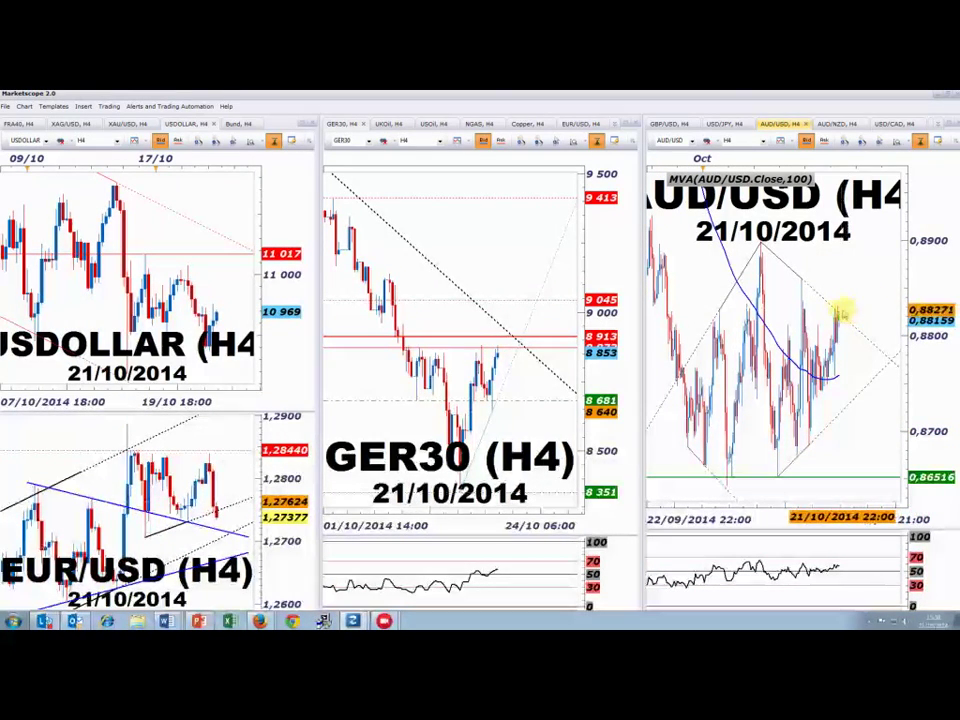
{"action": "scroll", "coordinate": [830, 378], "scroll_direction": "up", "scroll_amount": 5}
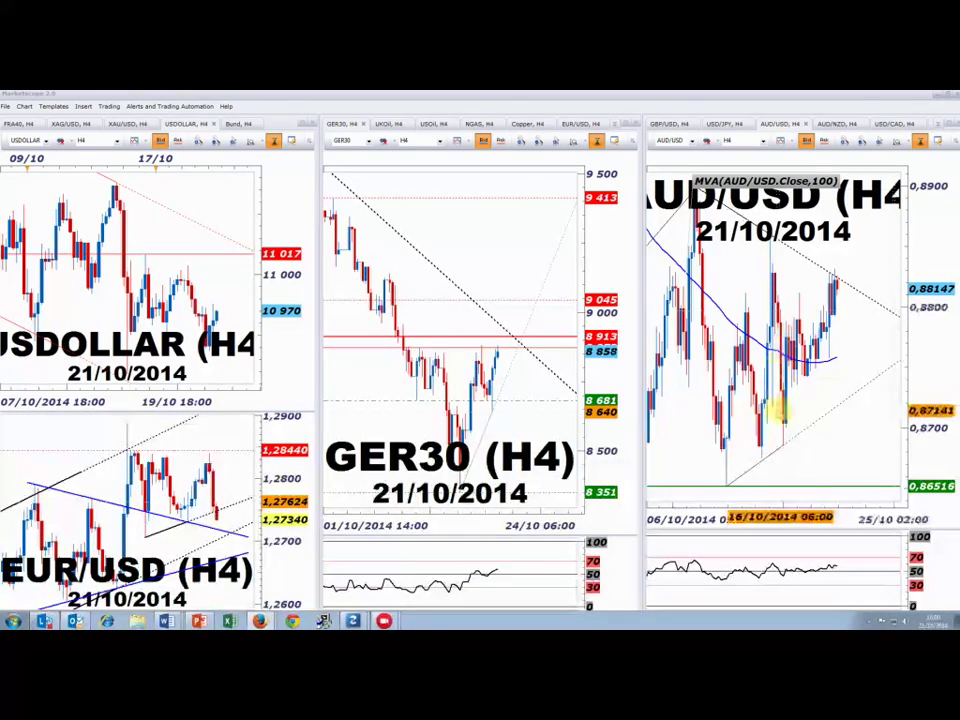
{"action": "scroll", "coordinate": [853, 446], "scroll_direction": "down", "scroll_amount": 1}
{"action": "scroll", "coordinate": [855, 450], "scroll_direction": "down", "scroll_amount": 2}
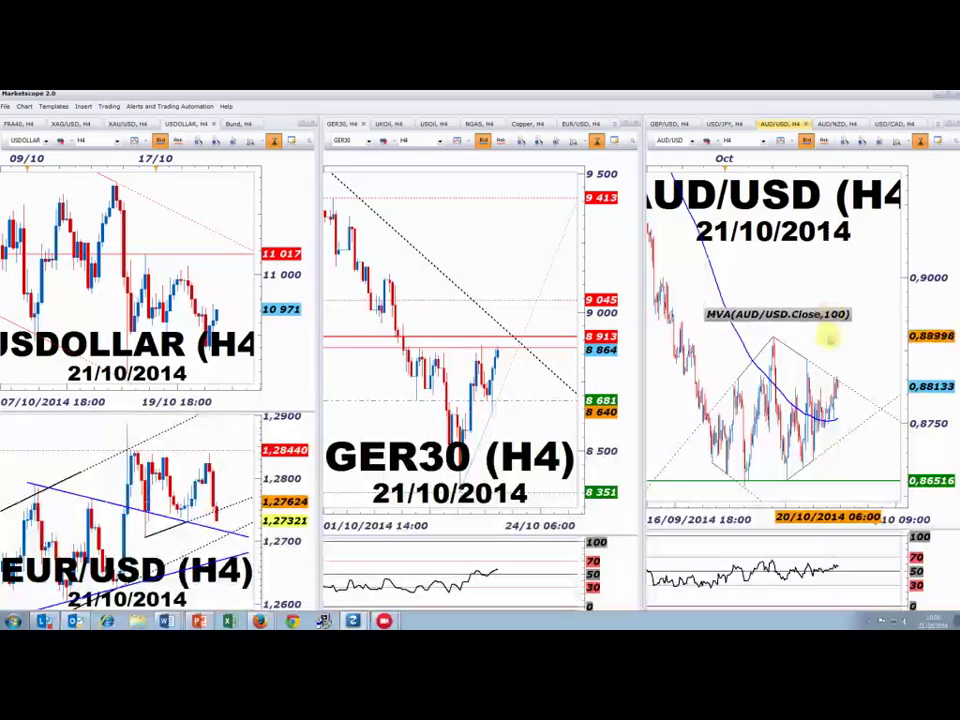
{"action": "scroll", "coordinate": [830, 360], "scroll_direction": "up", "scroll_amount": 1}
{"action": "scroll", "coordinate": [832, 378], "scroll_direction": "down", "scroll_amount": 1}
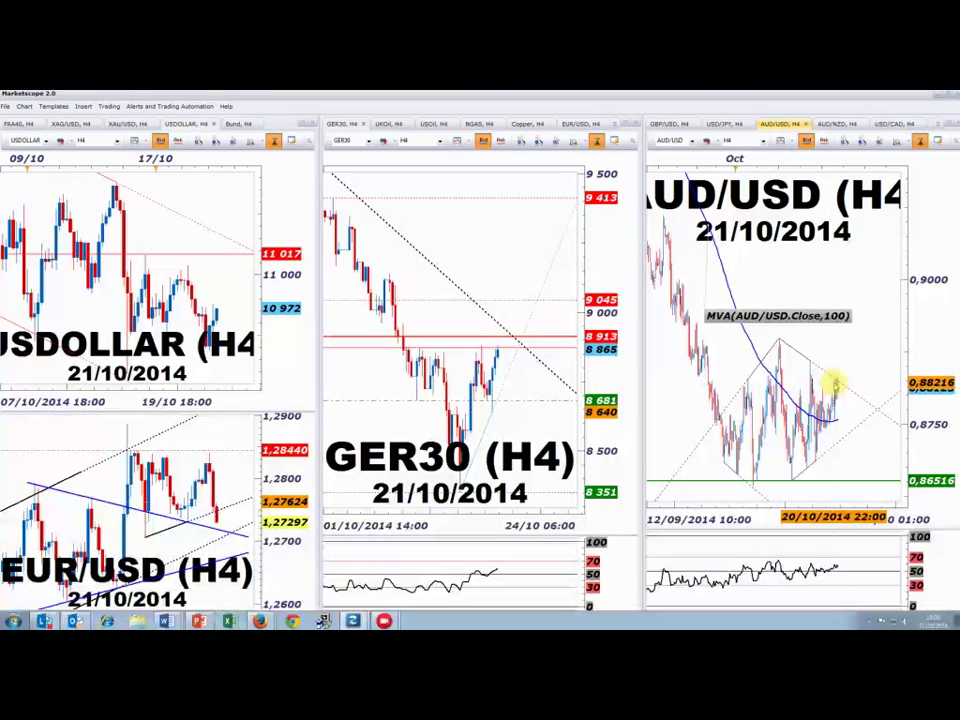
{"action": "scroll", "coordinate": [833, 382], "scroll_direction": "up", "scroll_amount": 1}
{"action": "scroll", "coordinate": [833, 382], "scroll_direction": "up", "scroll_amount": 1}
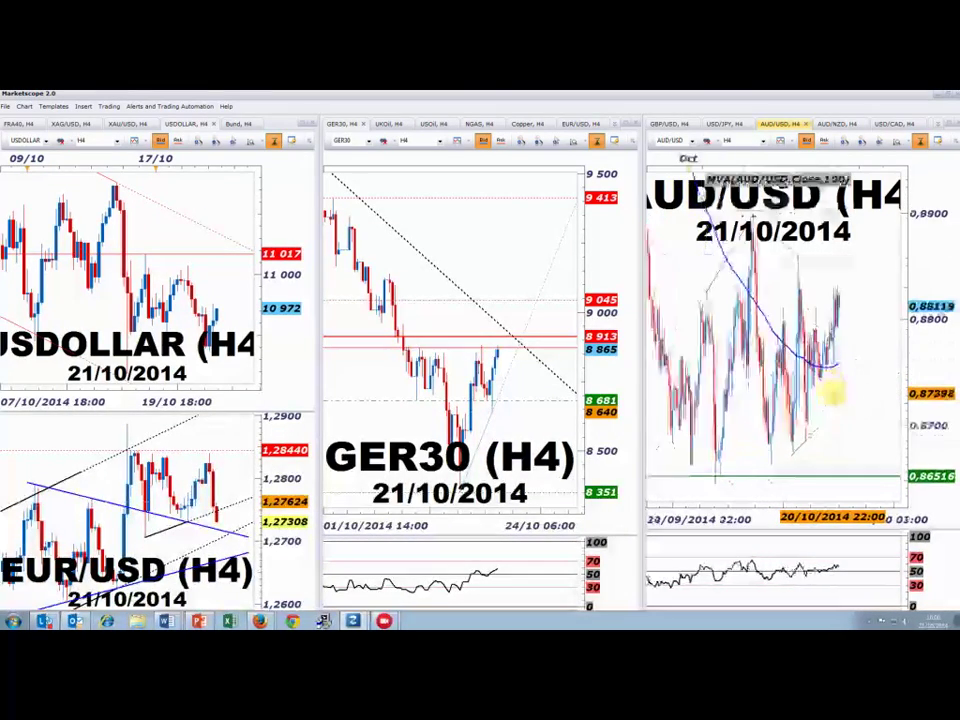
{"action": "scroll", "coordinate": [828, 393], "scroll_direction": "down", "scroll_amount": 1}
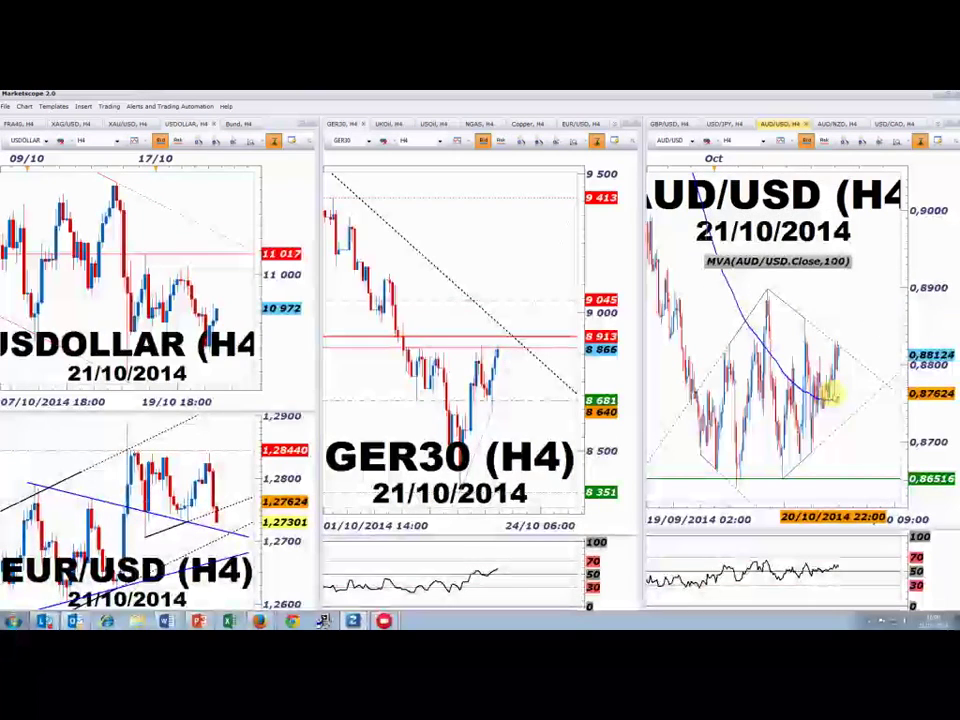
{"action": "scroll", "coordinate": [847, 422], "scroll_direction": "up", "scroll_amount": 1}
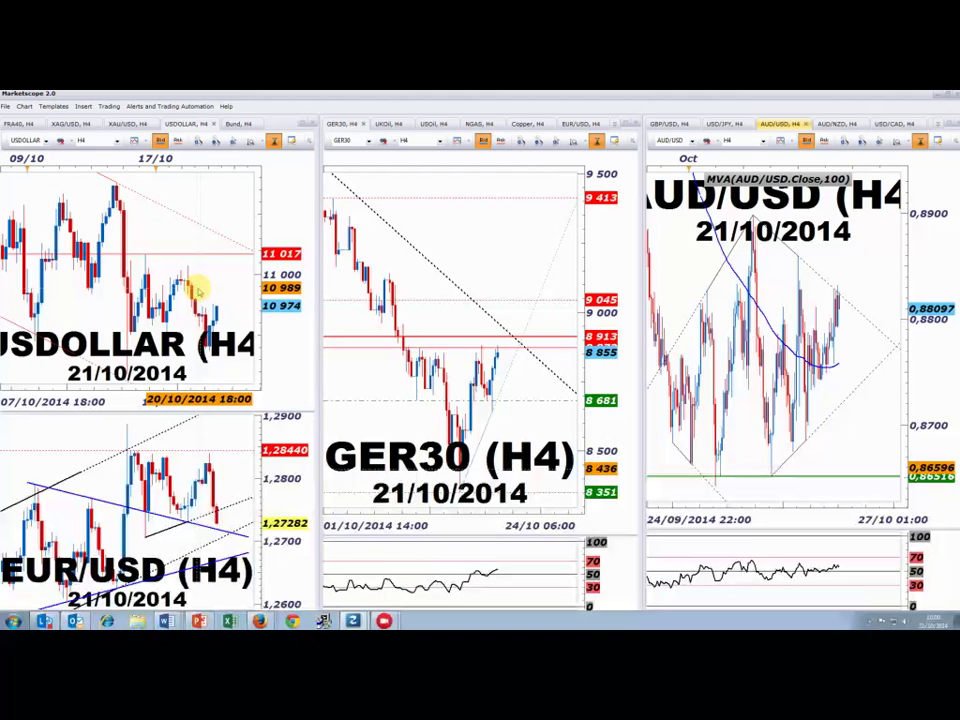
{"action": "scroll", "coordinate": [845, 270], "scroll_direction": "down", "scroll_amount": 2}
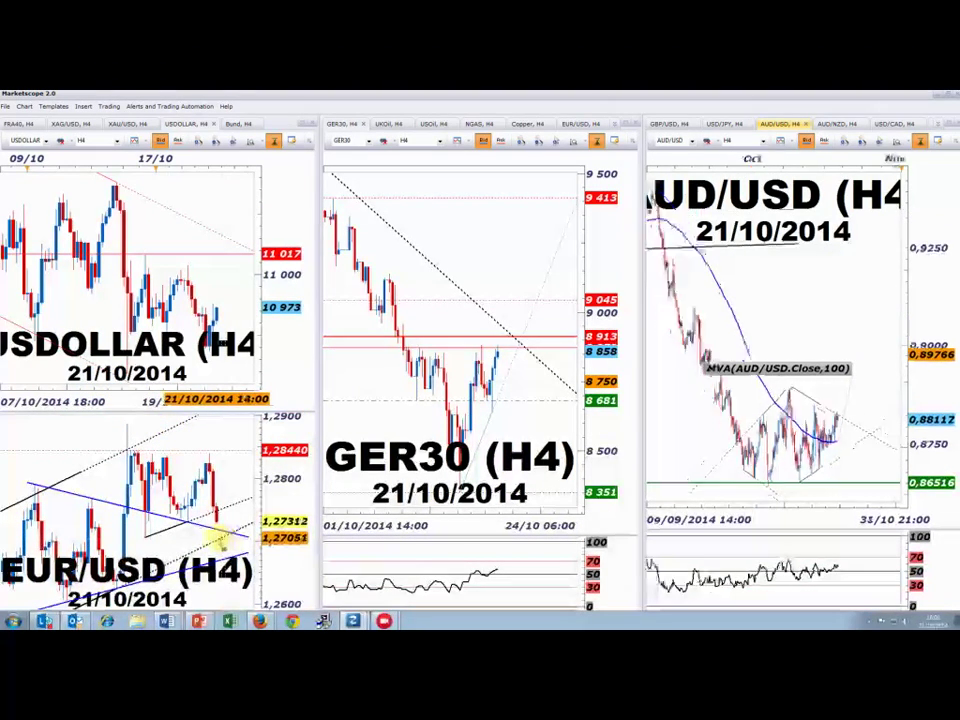
- View USDOLLAR and EUR/USD at full width to examine USDOLLAR's descending channel against the 11 017 level, and restore the multi-chart layout
{"action": "scroll", "coordinate": [183, 540], "scroll_direction": "down", "scroll_amount": 3}
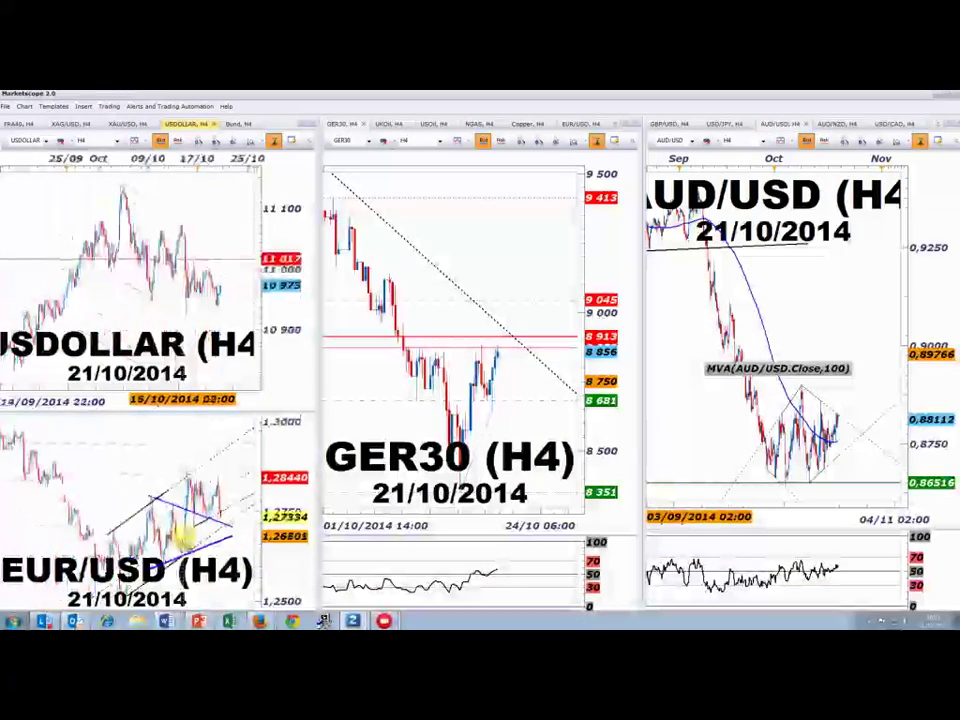
{"action": "scroll", "coordinate": [215, 320], "scroll_direction": "up", "scroll_amount": 1}
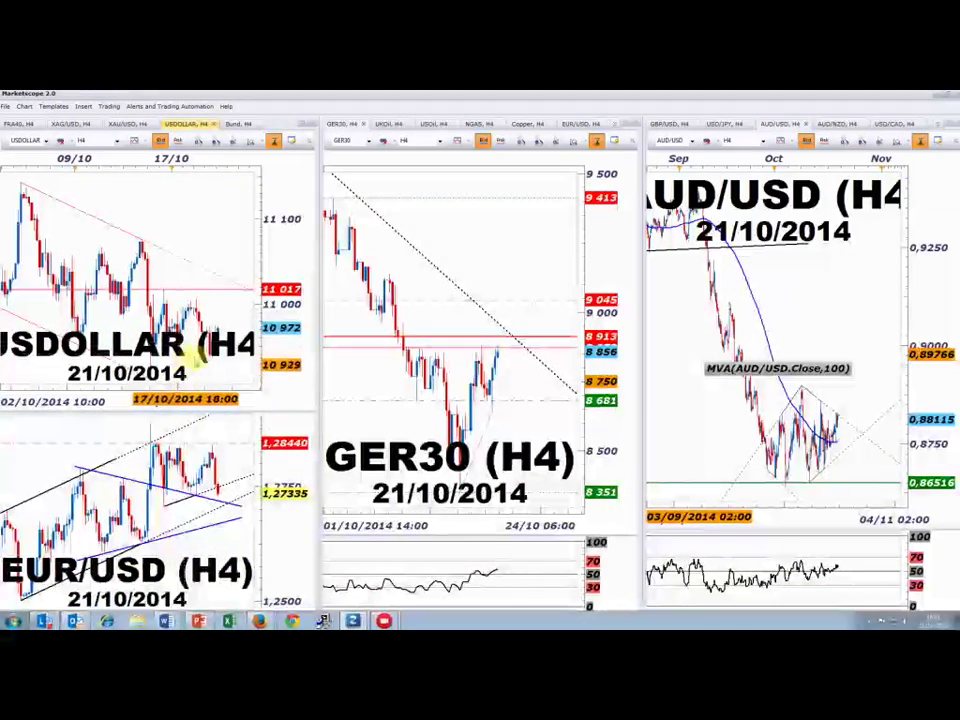
{"action": "double_click", "coordinate": [188, 128]}
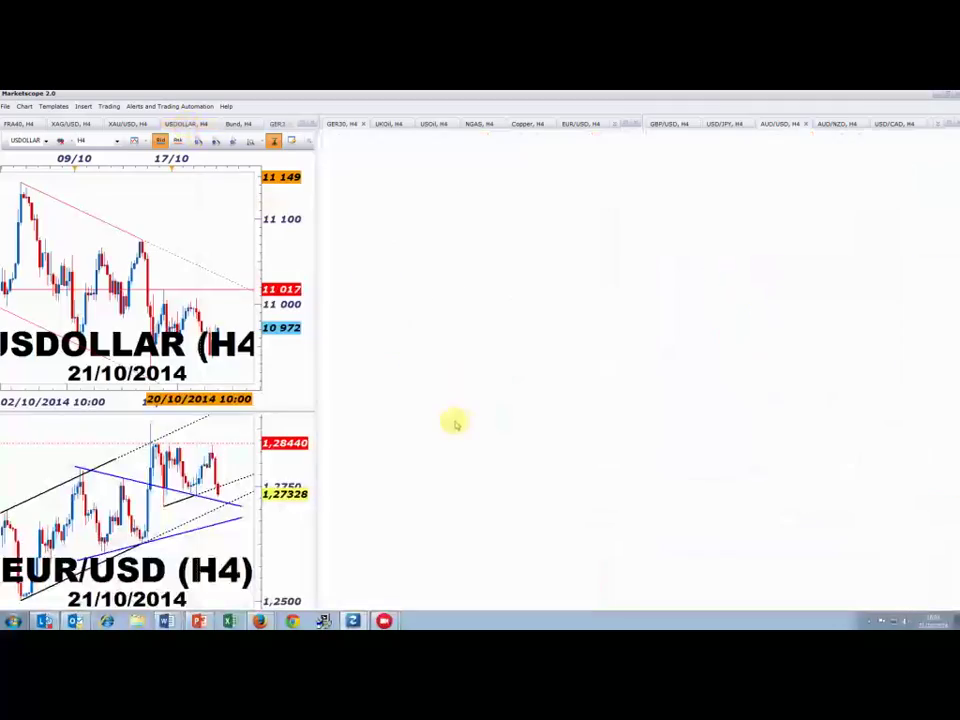
{"action": "scroll", "coordinate": [454, 425], "scroll_direction": "down", "scroll_amount": 4}
{"action": "scroll", "coordinate": [649, 377], "scroll_direction": "up", "scroll_amount": 2}
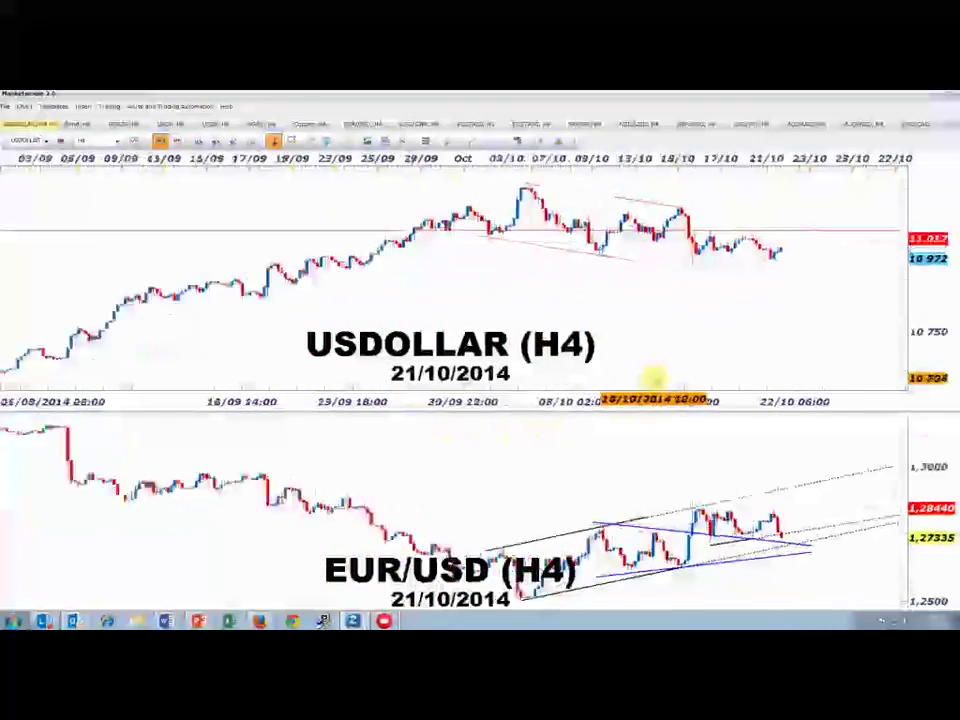
{"action": "scroll", "coordinate": [613, 377], "scroll_direction": "down", "scroll_amount": 3}
{"action": "scroll", "coordinate": [621, 390], "scroll_direction": "up", "scroll_amount": 1}
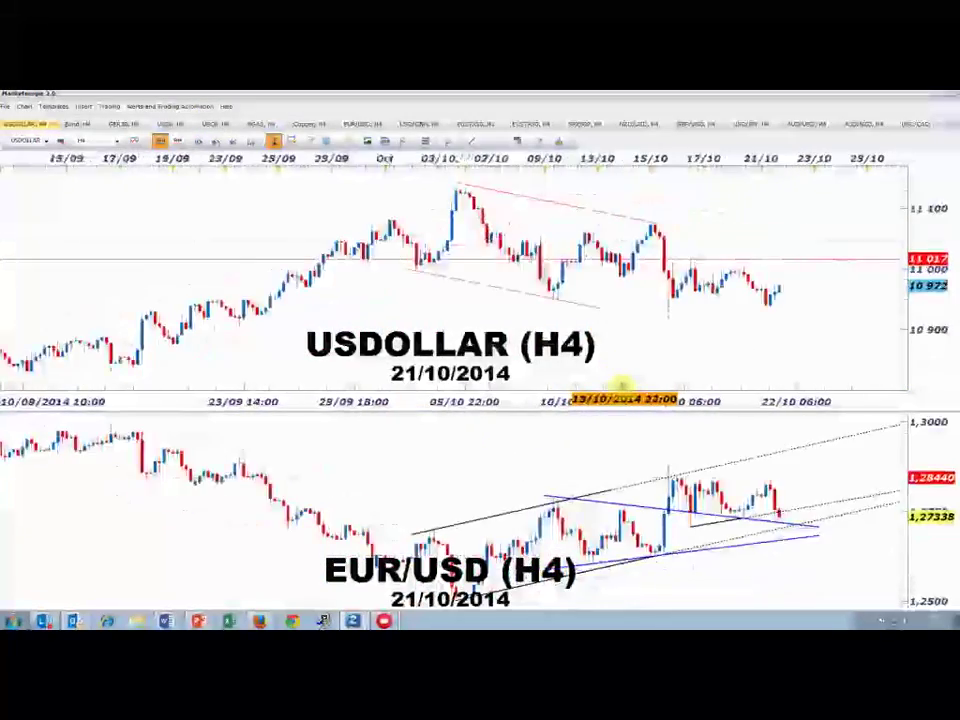
{"action": "scroll", "coordinate": [621, 390], "scroll_direction": "down", "scroll_amount": 2}
{"action": "scroll", "coordinate": [615, 330], "scroll_direction": "up", "scroll_amount": 1}
{"action": "left_click", "coordinate": [545, 190]}
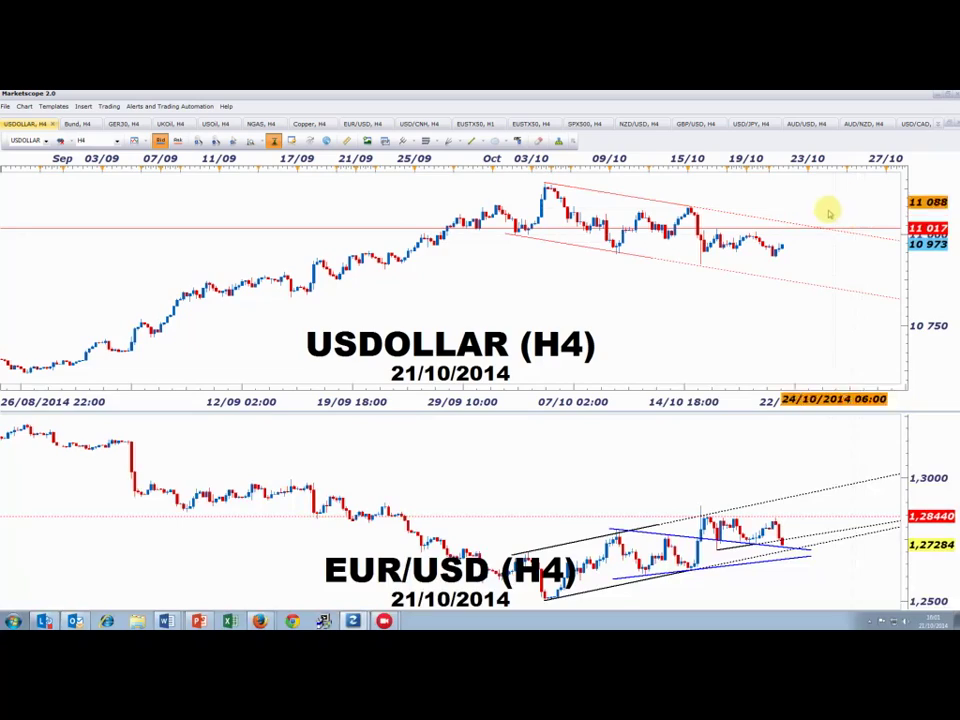
{"action": "double_click", "coordinate": [17, 126]}
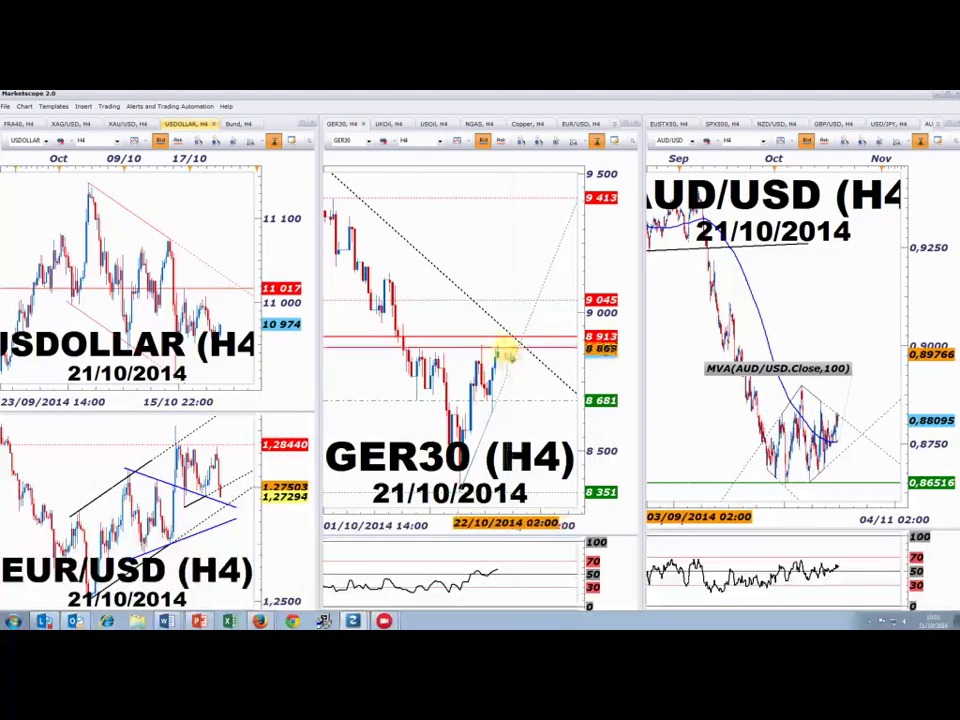
- Check the properties of GER30's lower red horizontal line and examine price between that resistance and the 8 681 support
{"action": "double_click", "coordinate": [506, 347]}
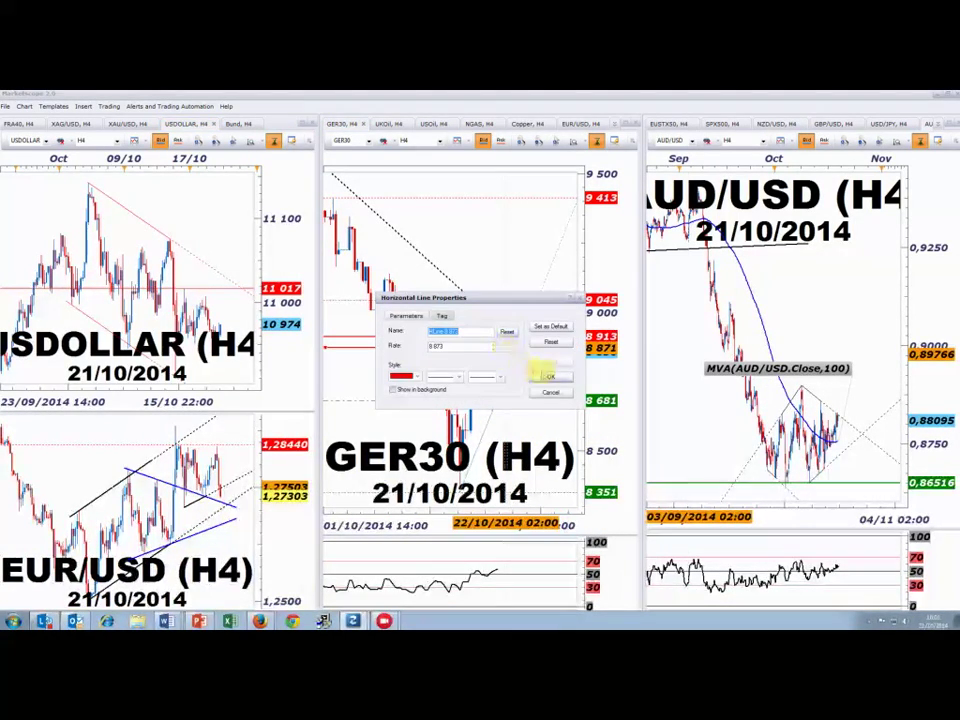
{"action": "left_click", "coordinate": [551, 378]}
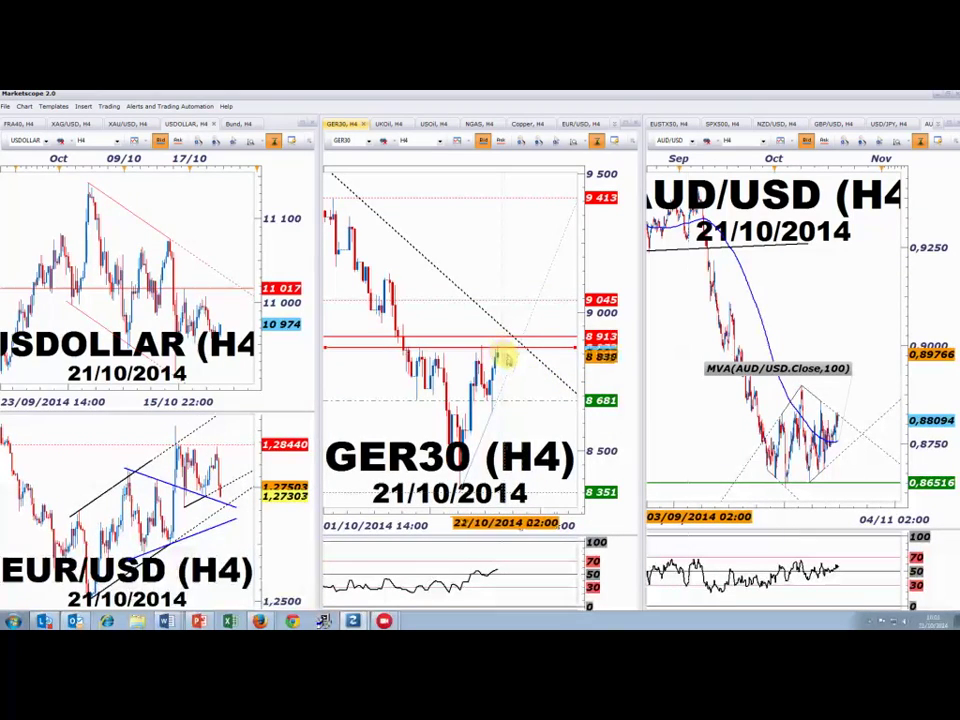
{"action": "scroll", "coordinate": [517, 437], "scroll_direction": "down", "scroll_amount": 2}
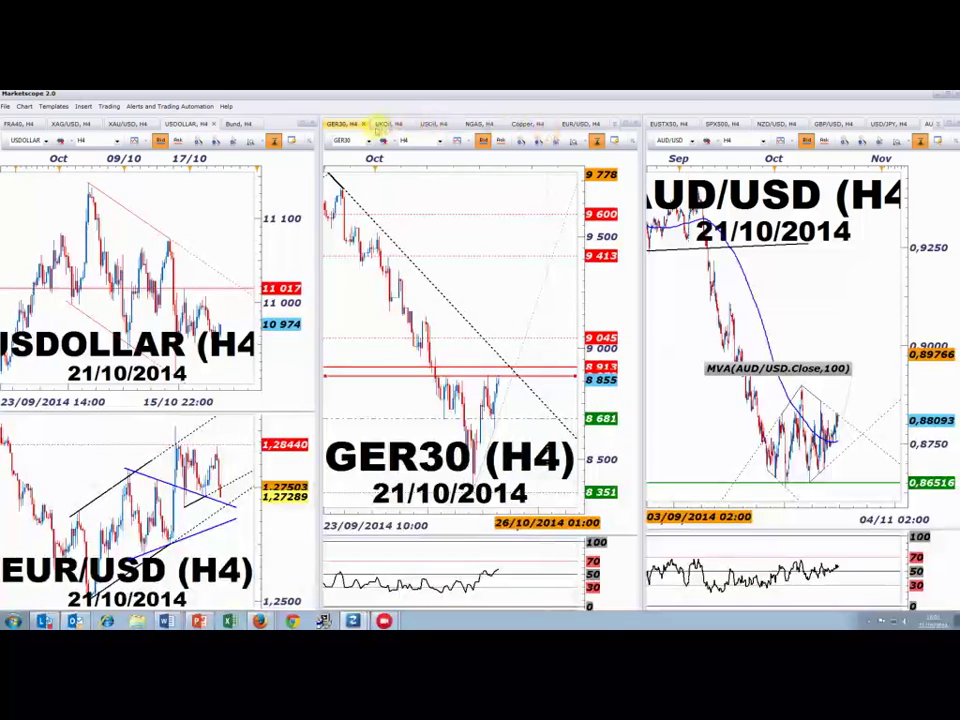
{"action": "scroll", "coordinate": [460, 395], "scroll_direction": "up", "scroll_amount": 1}
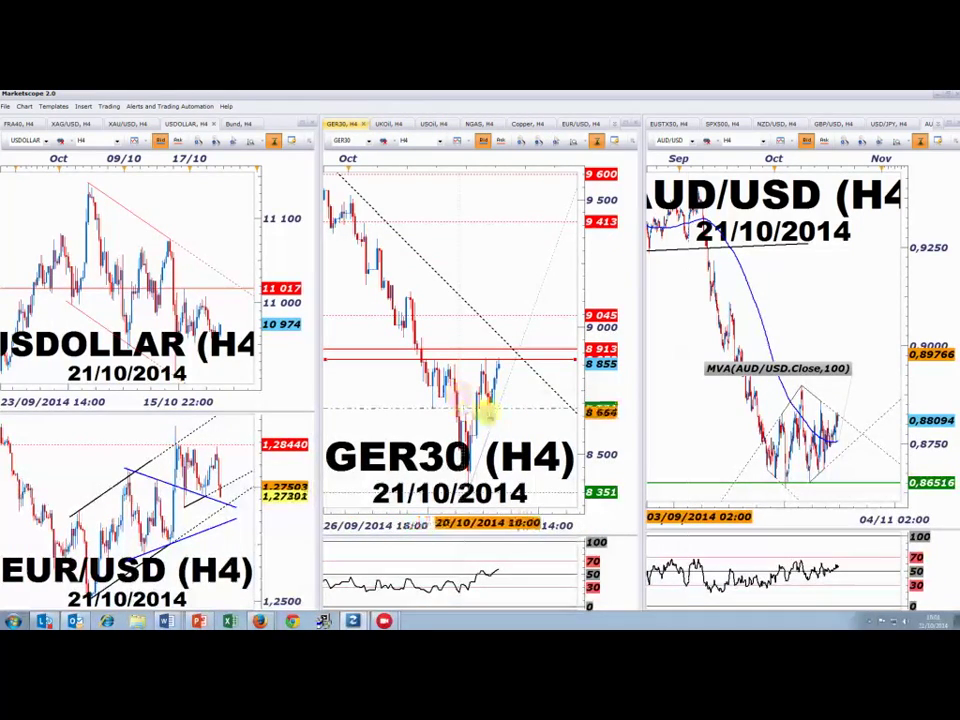
{"action": "scroll", "coordinate": [514, 429], "scroll_direction": "up", "scroll_amount": 2}
{"action": "scroll", "coordinate": [520, 429], "scroll_direction": "down", "scroll_amount": 2}
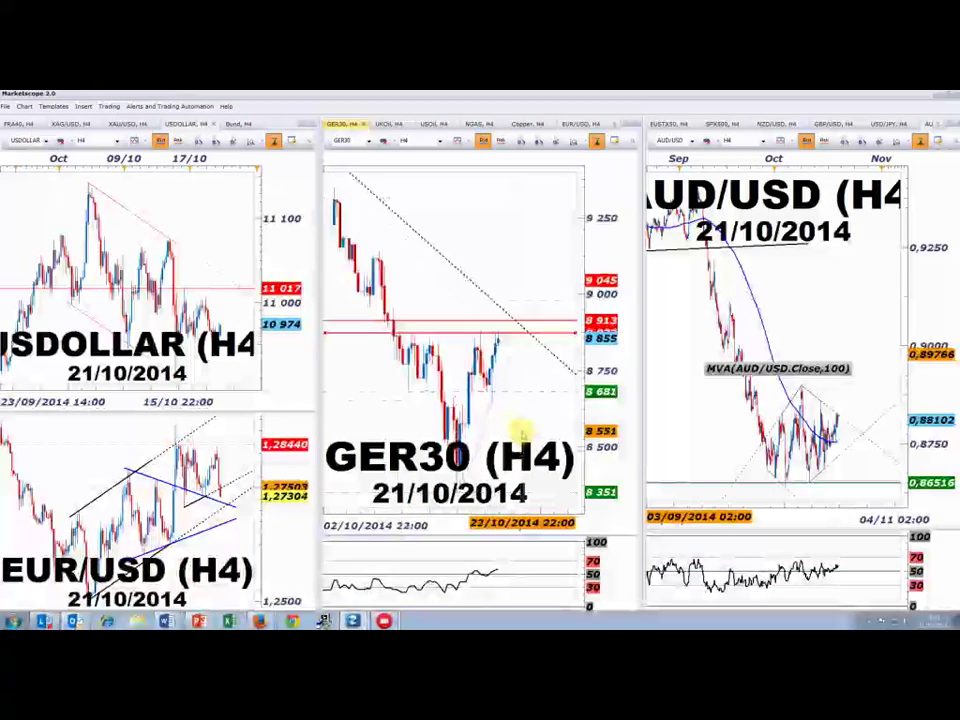
{"action": "scroll", "coordinate": [520, 431], "scroll_direction": "up", "scroll_amount": 1}
{"action": "scroll", "coordinate": [518, 431], "scroll_direction": "down", "scroll_amount": 2}
{"action": "scroll", "coordinate": [516, 432], "scroll_direction": "up", "scroll_amount": 3}
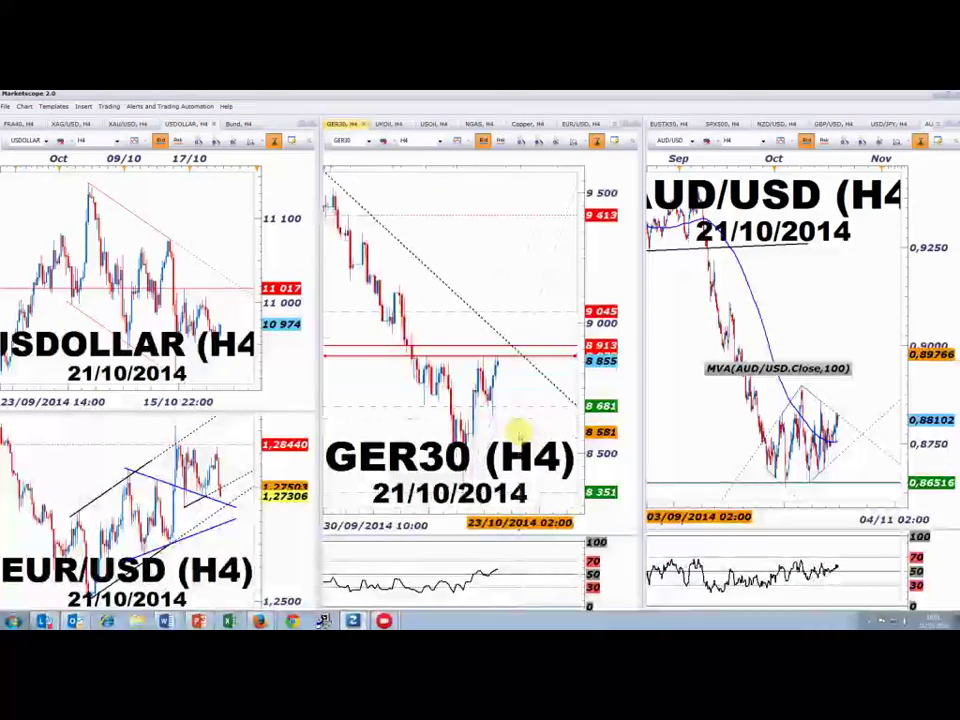
{"action": "scroll", "coordinate": [514, 433], "scroll_direction": "up", "scroll_amount": 1}
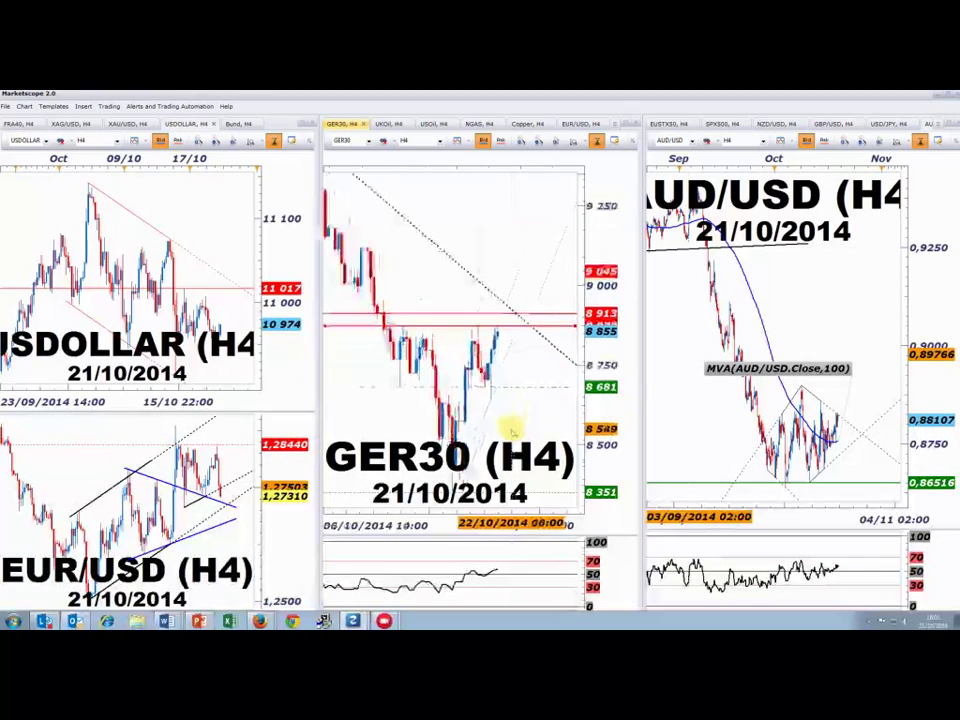
{"action": "scroll", "coordinate": [480, 439], "scroll_direction": "down", "scroll_amount": 3}
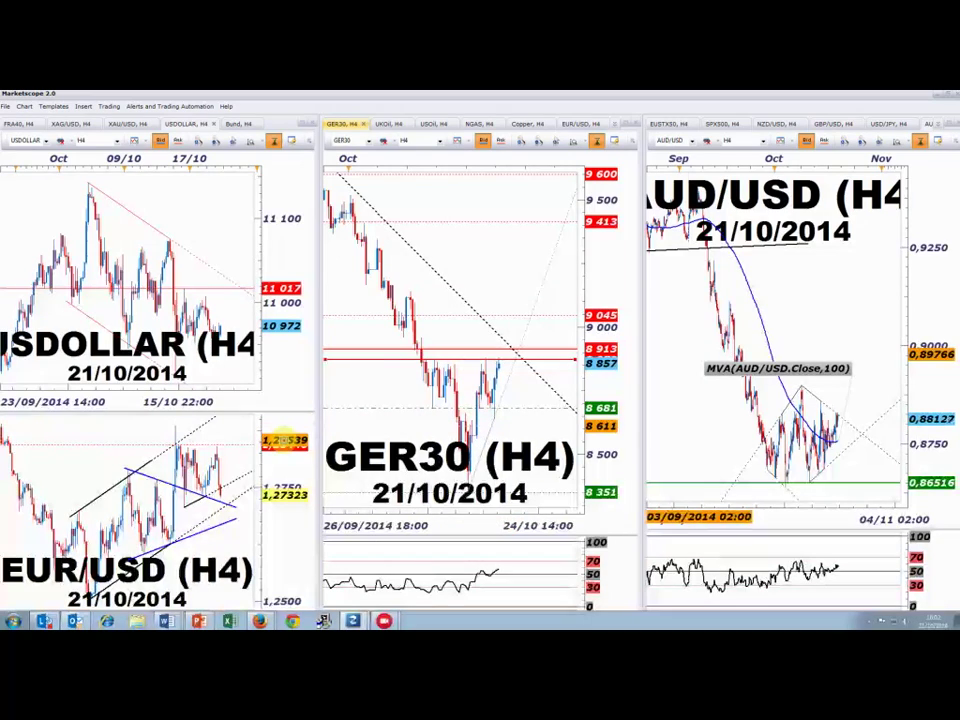
- Switch to Firefox to check the United States economic calendar on Trading Economics and return to the Marketscope charts
{"action": "left_click", "coordinate": [258, 621]}
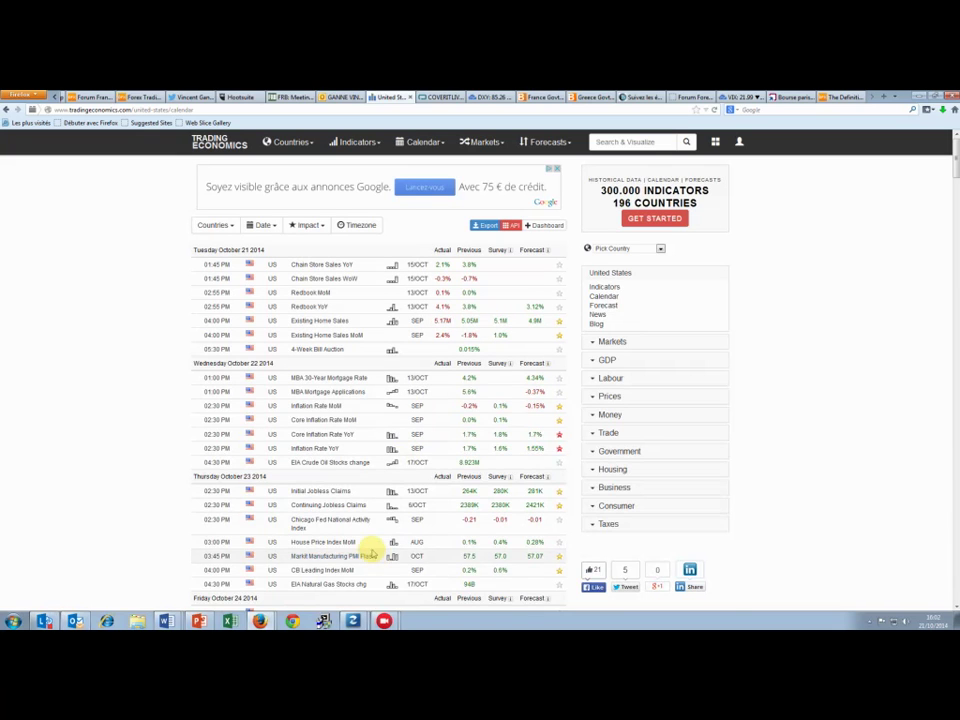
{"action": "left_click", "coordinate": [323, 620]}
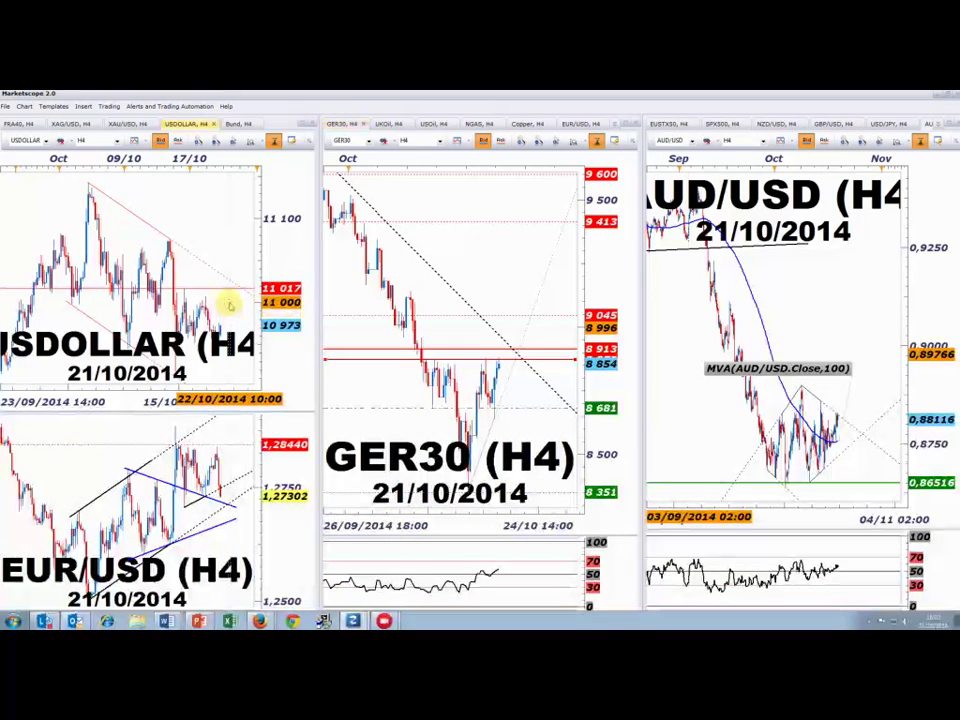
- Examine AUD/USD's October price action between its falling upper trend line and the 0,86516 support
{"action": "scroll", "coordinate": [778, 432], "scroll_direction": "up", "scroll_amount": 2}
{"action": "scroll", "coordinate": [778, 432], "scroll_direction": "up", "scroll_amount": 2}
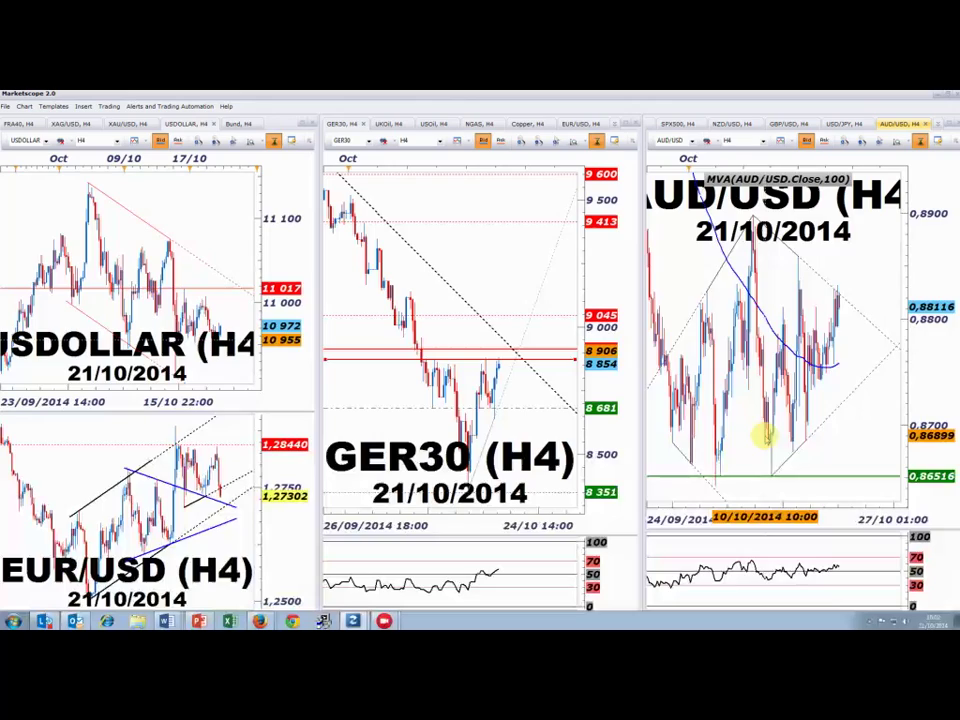
{"action": "scroll", "coordinate": [765, 432], "scroll_direction": "down", "scroll_amount": 2}
{"action": "scroll", "coordinate": [765, 435], "scroll_direction": "up", "scroll_amount": 3}
{"action": "scroll", "coordinate": [218, 255], "scroll_direction": "down", "scroll_amount": 2}
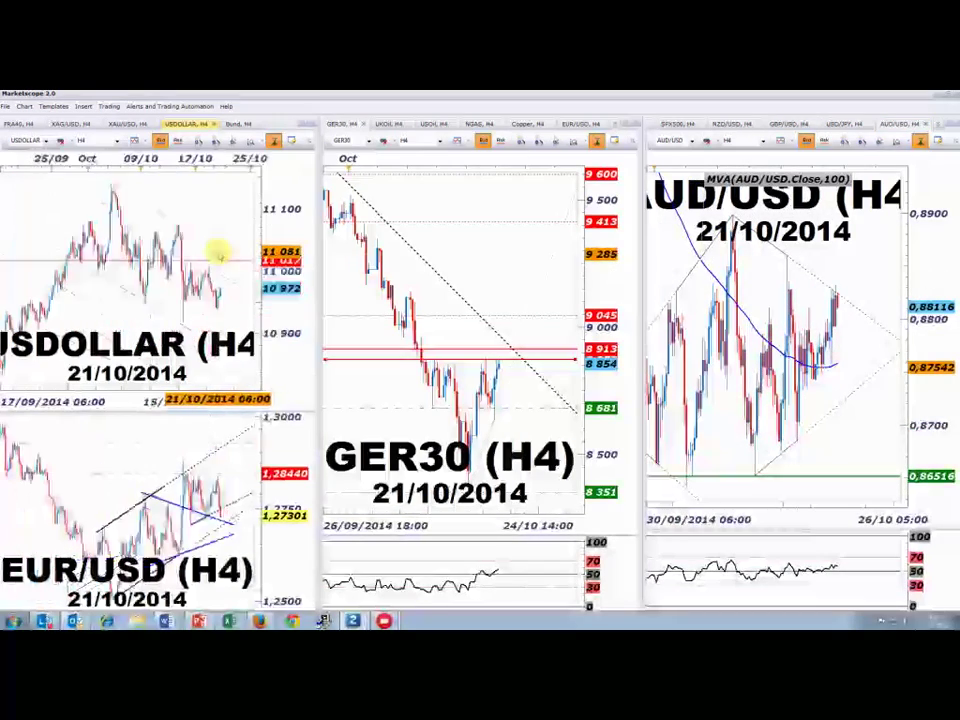
- Compare USDOLLAR's position in its descending channel with EUR/USD's latest candles at the blue trend lines
{"action": "scroll", "coordinate": [216, 254], "scroll_direction": "down", "scroll_amount": 2}
{"action": "scroll", "coordinate": [222, 256], "scroll_direction": "up", "scroll_amount": 3}
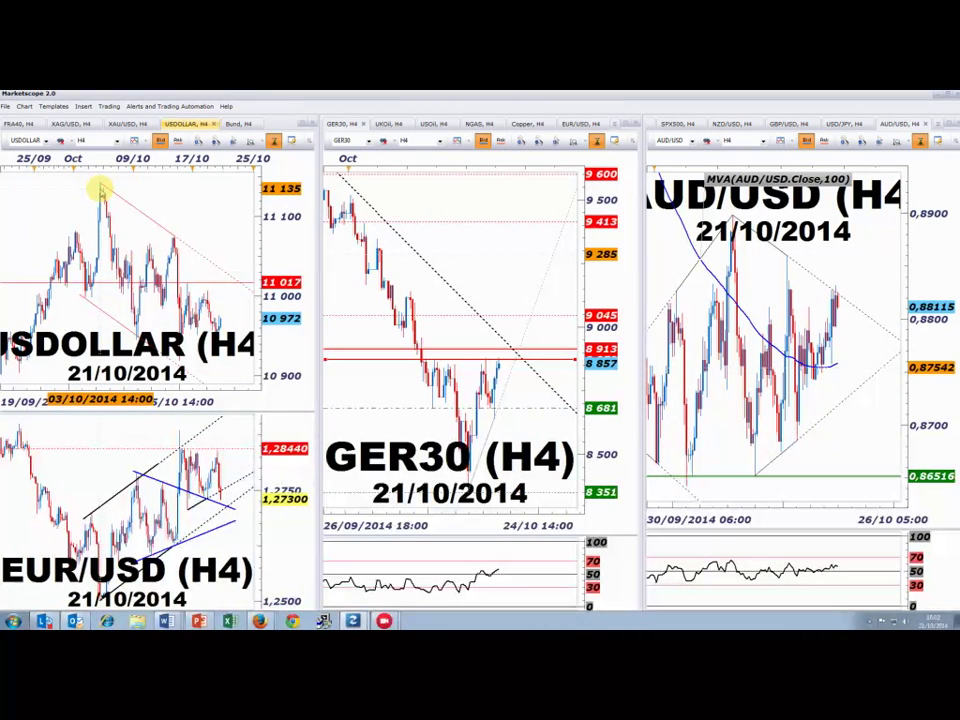
{"action": "scroll", "coordinate": [171, 317], "scroll_direction": "up", "scroll_amount": 2}
{"action": "scroll", "coordinate": [171, 317], "scroll_direction": "down", "scroll_amount": 2}
{"action": "scroll", "coordinate": [172, 318], "scroll_direction": "up", "scroll_amount": 3}
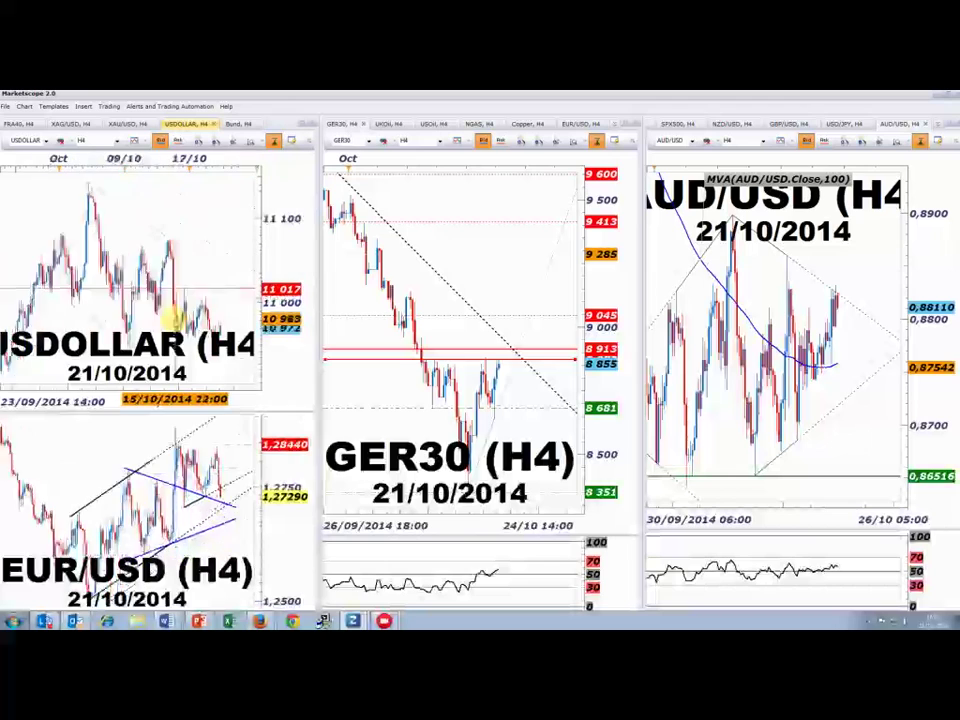
{"action": "scroll", "coordinate": [172, 318], "scroll_direction": "down", "scroll_amount": 2}
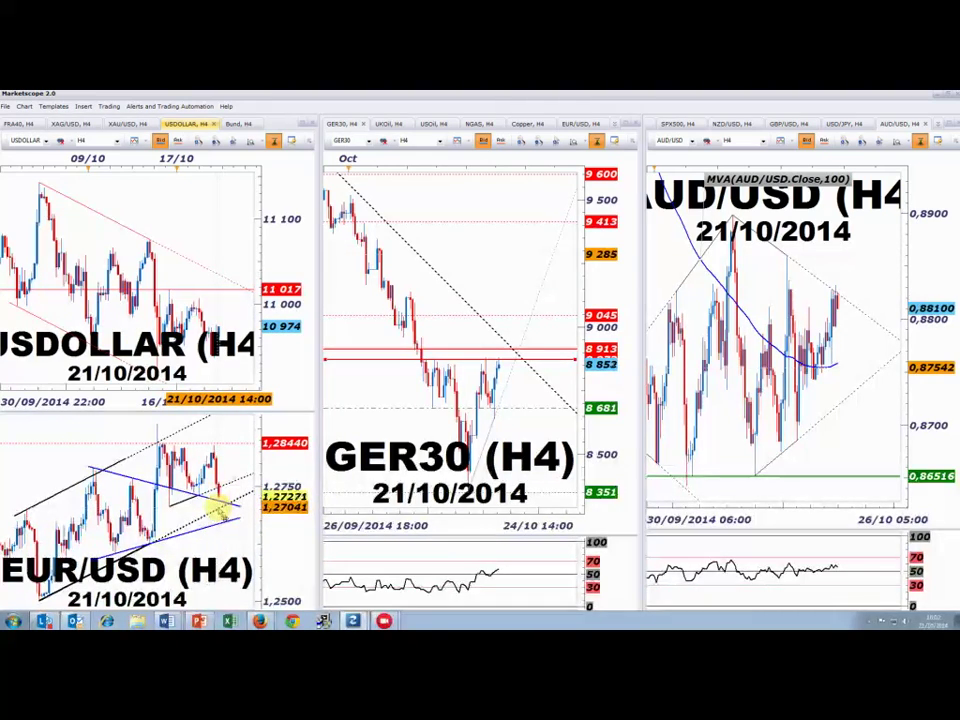
{"action": "scroll", "coordinate": [218, 505], "scroll_direction": "up", "scroll_amount": 4}
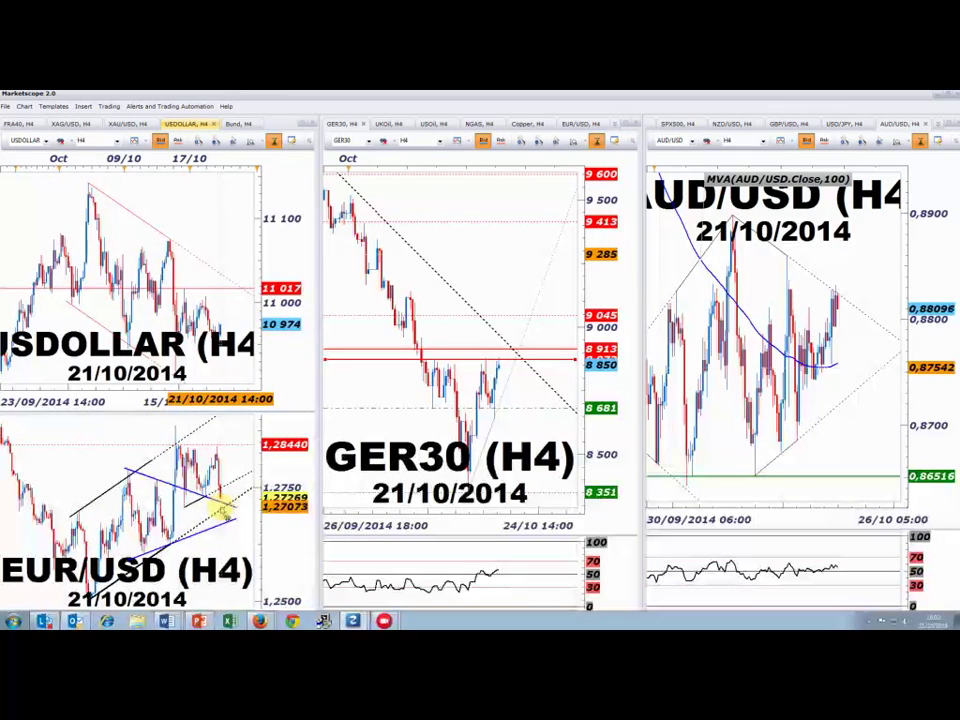
- View USDOLLAR and EUR/USD at full width with EUR/USD taking most of the height, and examine EUR/USD's rising channel after its longer decline
{"action": "scroll", "coordinate": [220, 510], "scroll_direction": "down", "scroll_amount": 1}
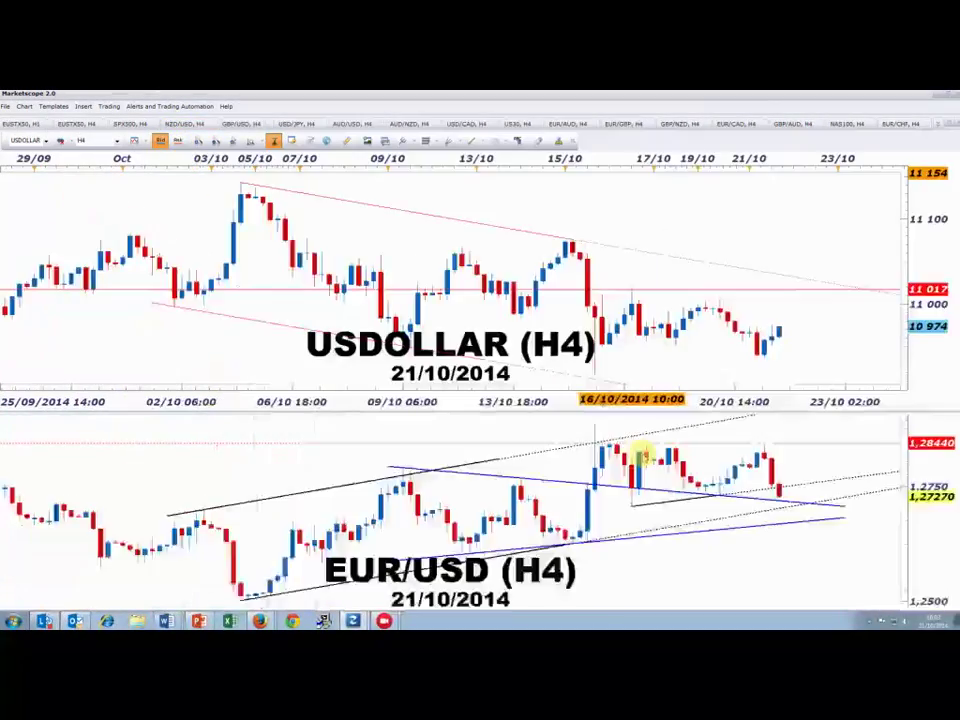
{"action": "scroll", "coordinate": [640, 454], "scroll_direction": "down", "scroll_amount": 3}
{"action": "scroll", "coordinate": [677, 454], "scroll_direction": "down", "scroll_amount": 5}
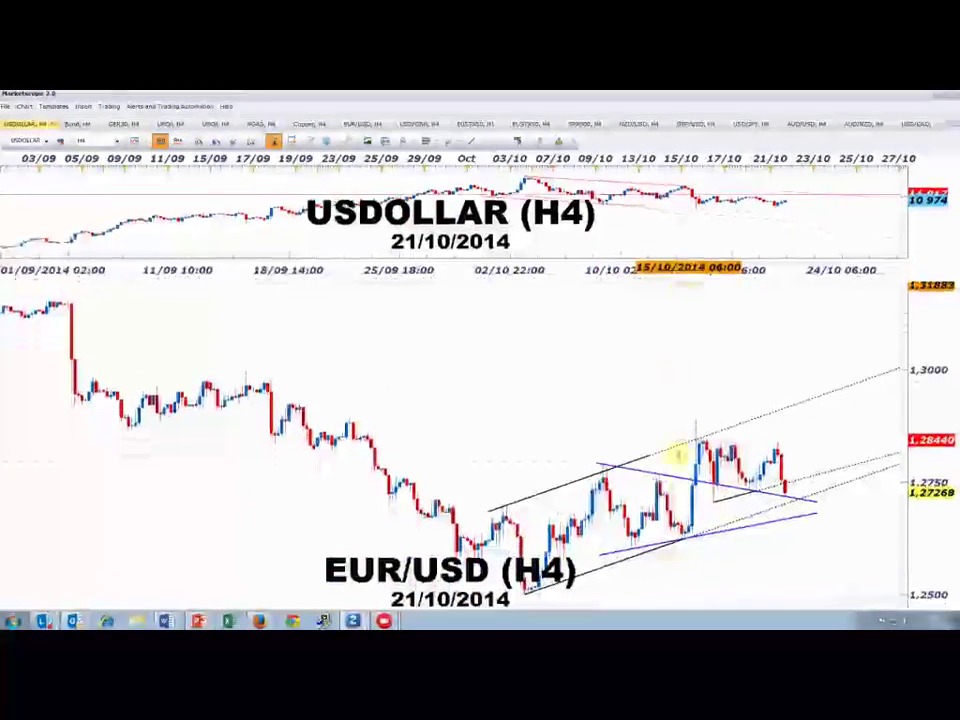
{"action": "scroll", "coordinate": [640, 540], "scroll_direction": "up", "scroll_amount": 4}
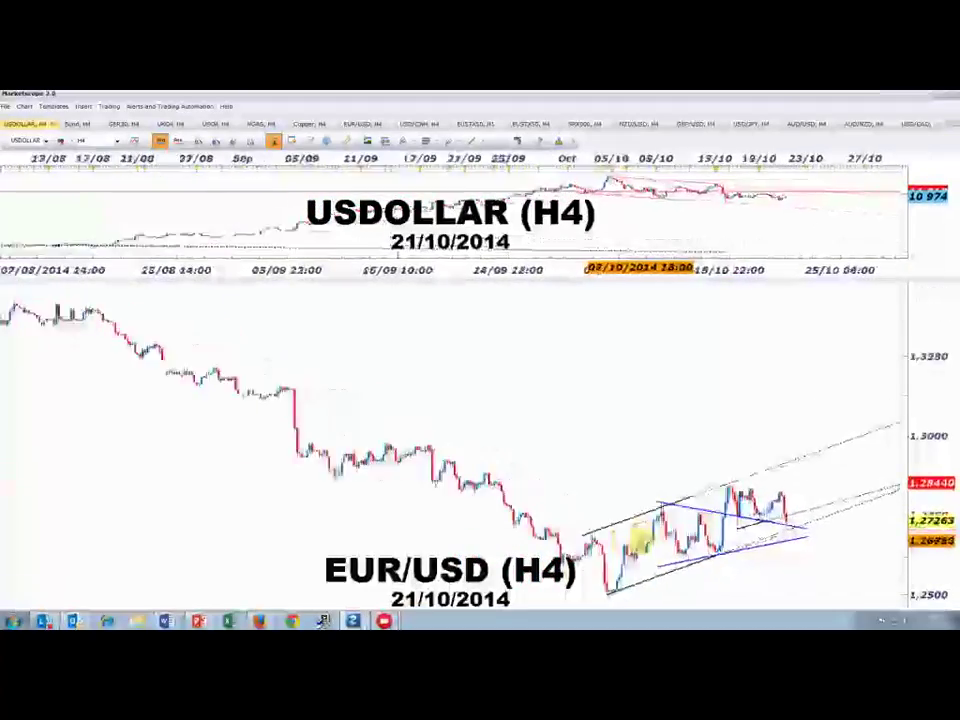
{"action": "scroll", "coordinate": [745, 475], "scroll_direction": "up", "scroll_amount": 2}
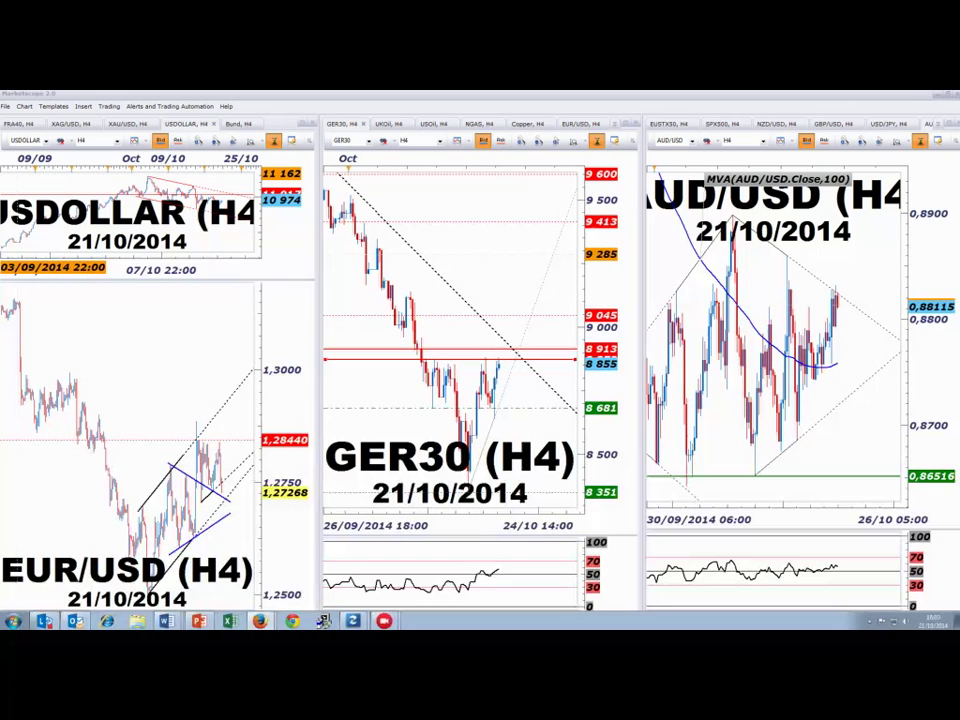
- Show EUSTX50's H4 chart beside GER30 and examine its latest candles between the 2 905 support and the 3 000 resistance
{"action": "scroll", "coordinate": [168, 378], "scroll_direction": "up", "scroll_amount": 3}
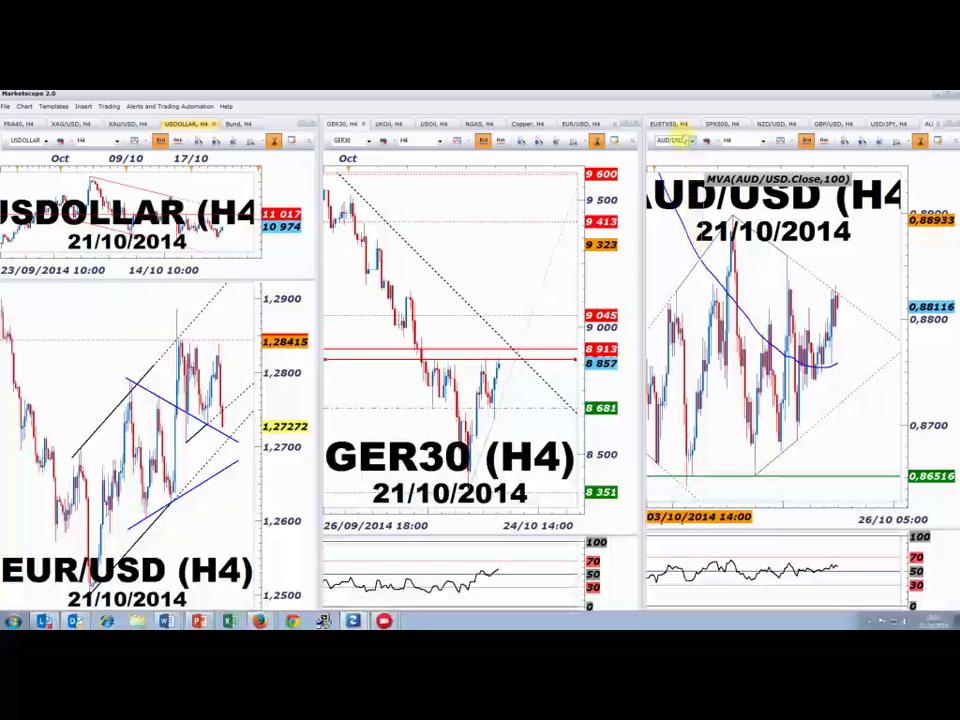
{"action": "left_click", "coordinate": [671, 124]}
{"action": "scroll", "coordinate": [733, 362], "scroll_direction": "up", "scroll_amount": 2}
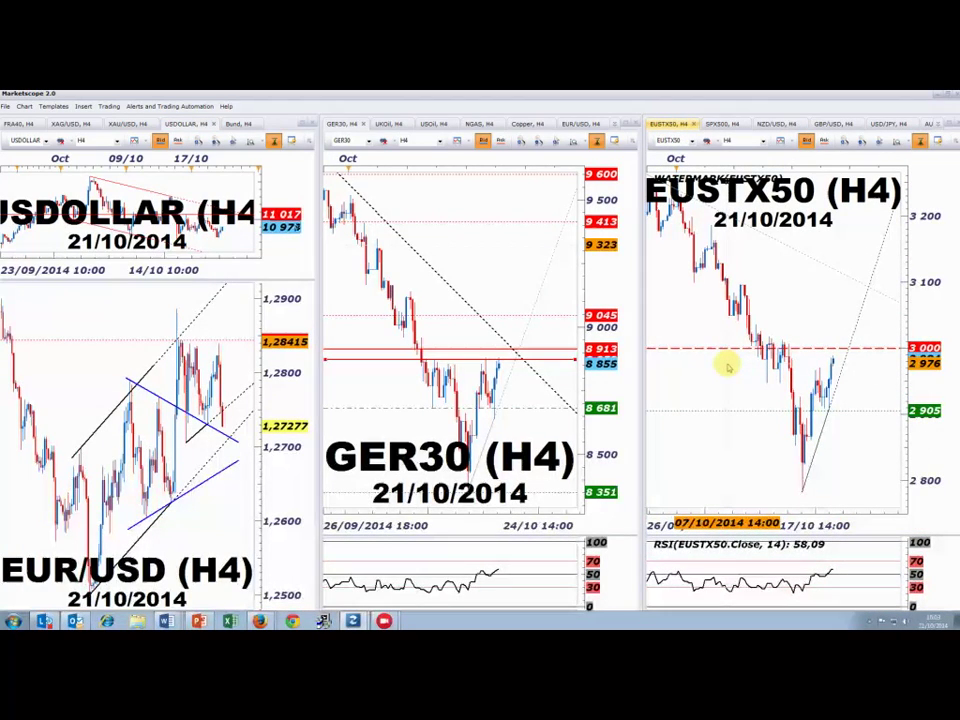
{"action": "scroll", "coordinate": [814, 422], "scroll_direction": "up", "scroll_amount": 1}
{"action": "scroll", "coordinate": [814, 444], "scroll_direction": "down", "scroll_amount": 2}
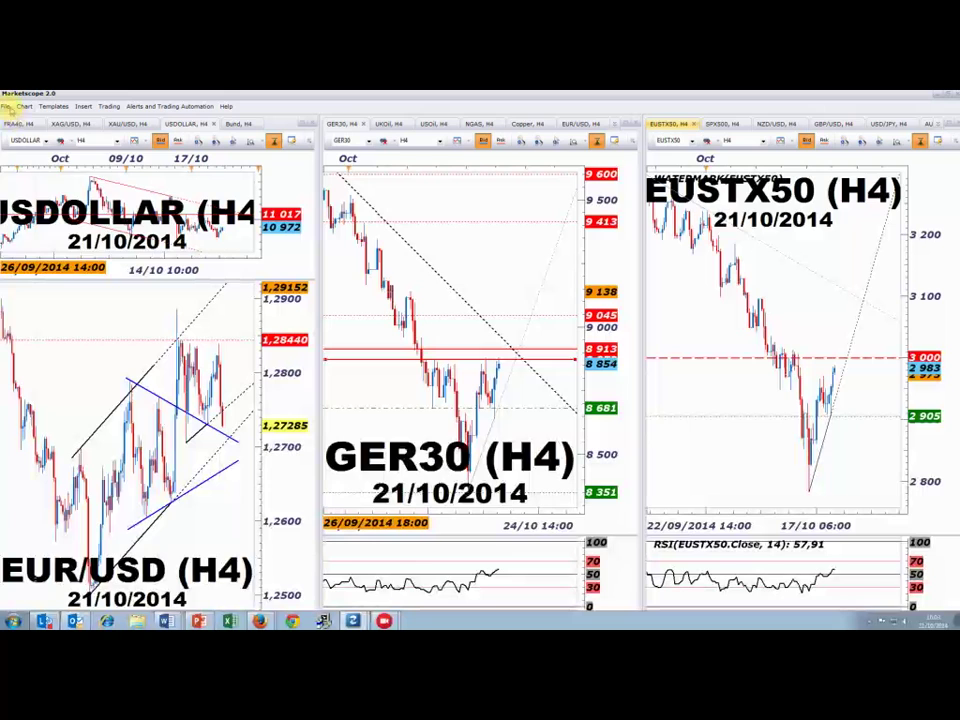
- Save the current H4 chart layout under its existing name
{"action": "left_click", "coordinate": [6, 106]}
{"action": "left_click", "coordinate": [125, 165]}
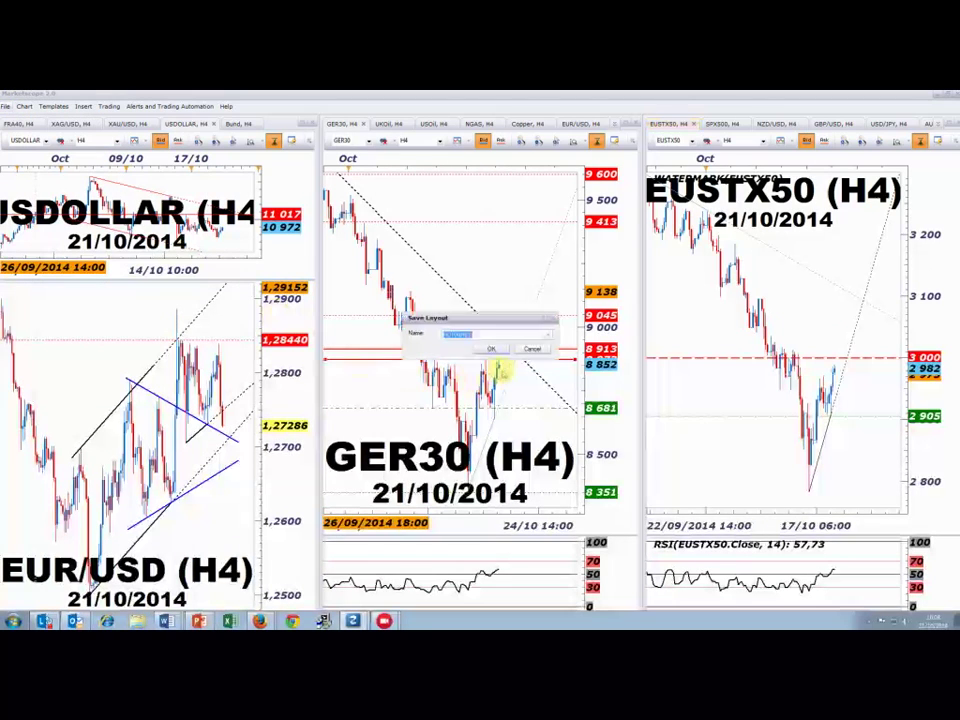
{"action": "left_click", "coordinate": [495, 347]}
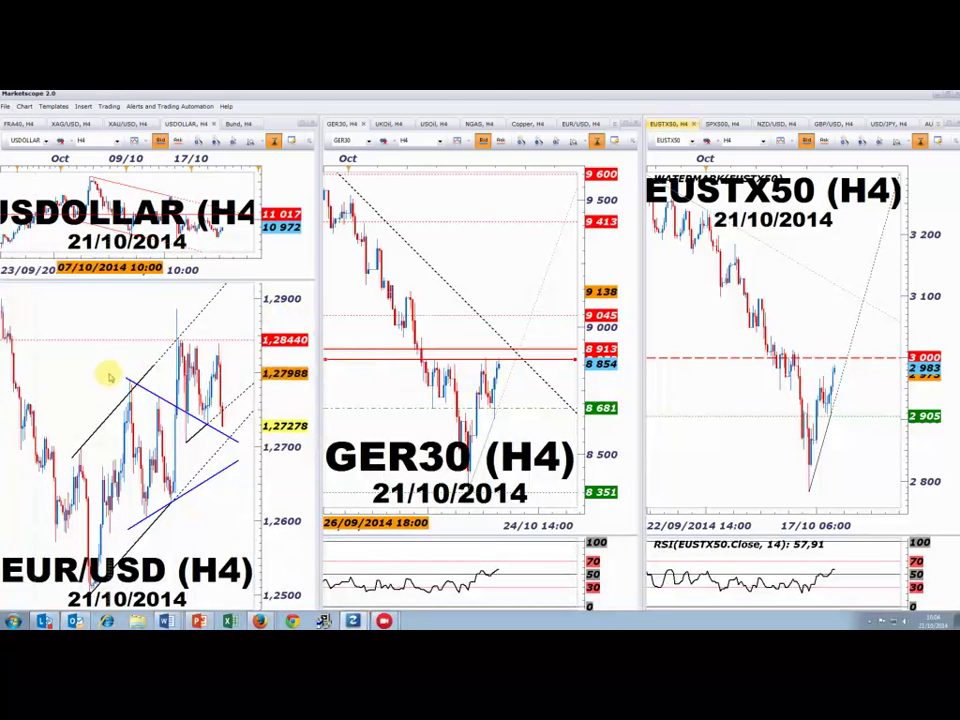
- Open the layout of weekly charts and enlarge the ESP35 chart to full size
{"action": "left_click", "coordinate": [6, 106]}
{"action": "mouse_move", "coordinate": [20, 150]}
{"action": "left_click", "coordinate": [128, 182]}
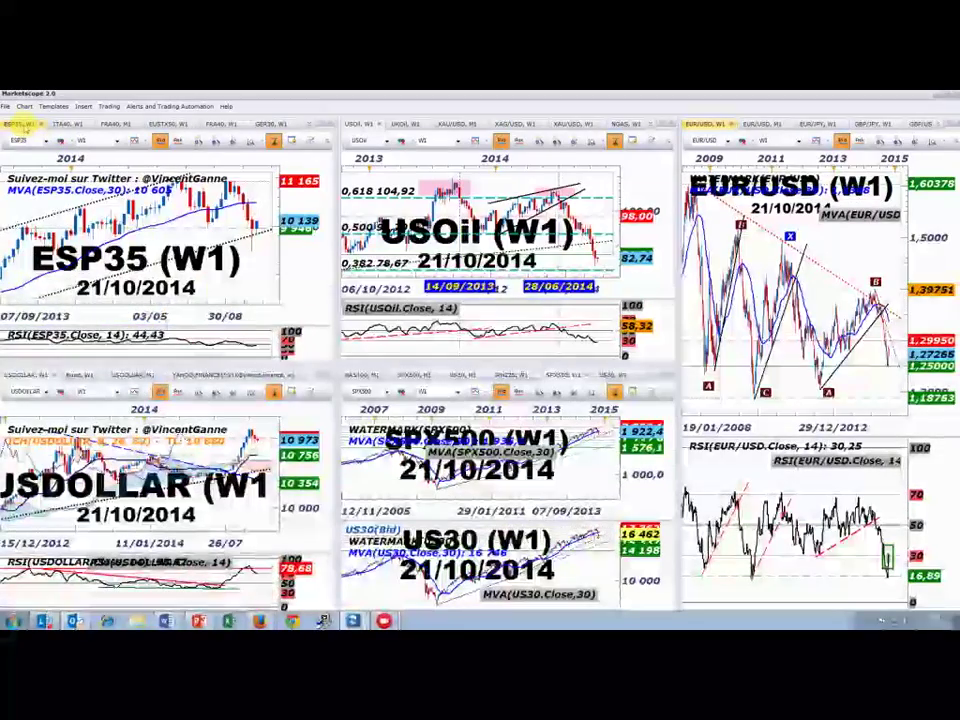
{"action": "double_click", "coordinate": [310, 343]}
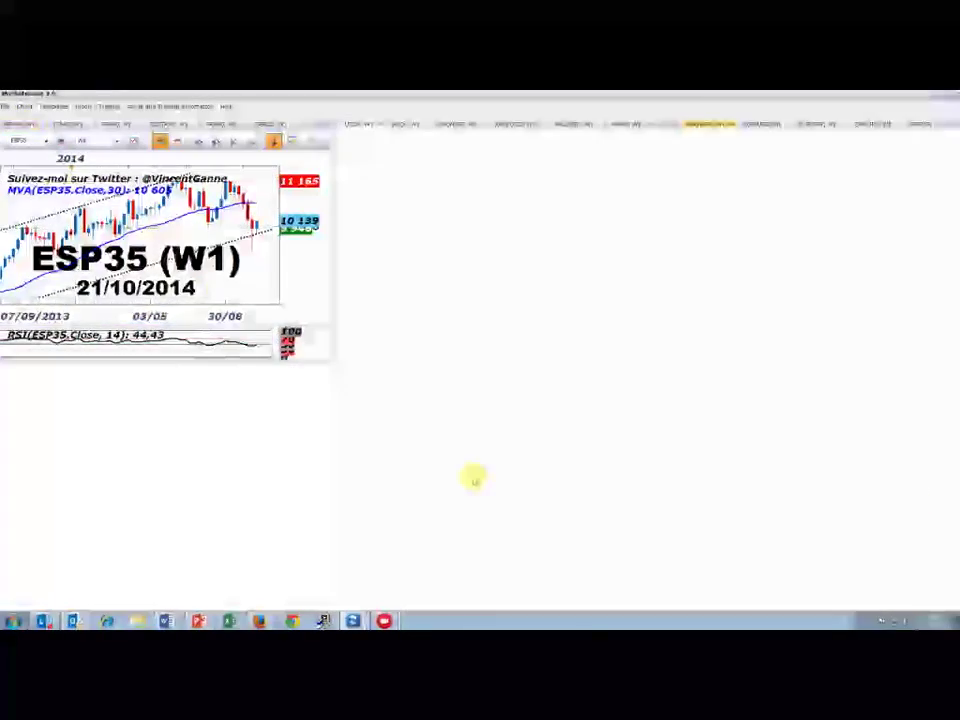
{"action": "scroll", "coordinate": [480, 483], "scroll_direction": "down", "scroll_amount": 4}
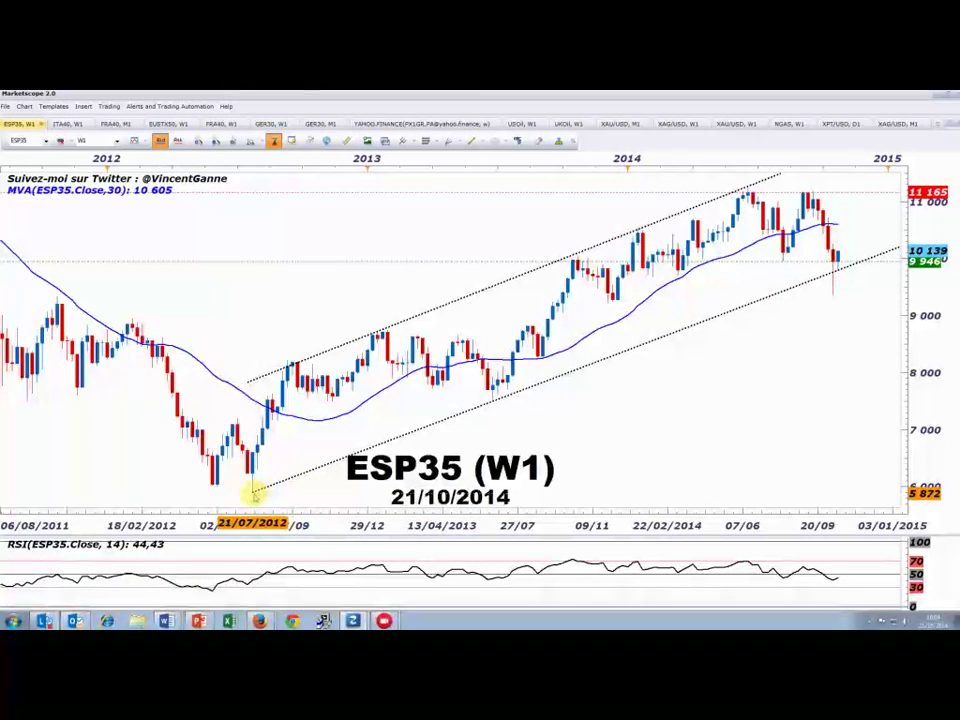
- Examine ESP35's weekly rising channel from the 2012 low, including the latest candles at the lower line and the 9 946 support
{"action": "scroll", "coordinate": [260, 495], "scroll_direction": "down", "scroll_amount": 2}
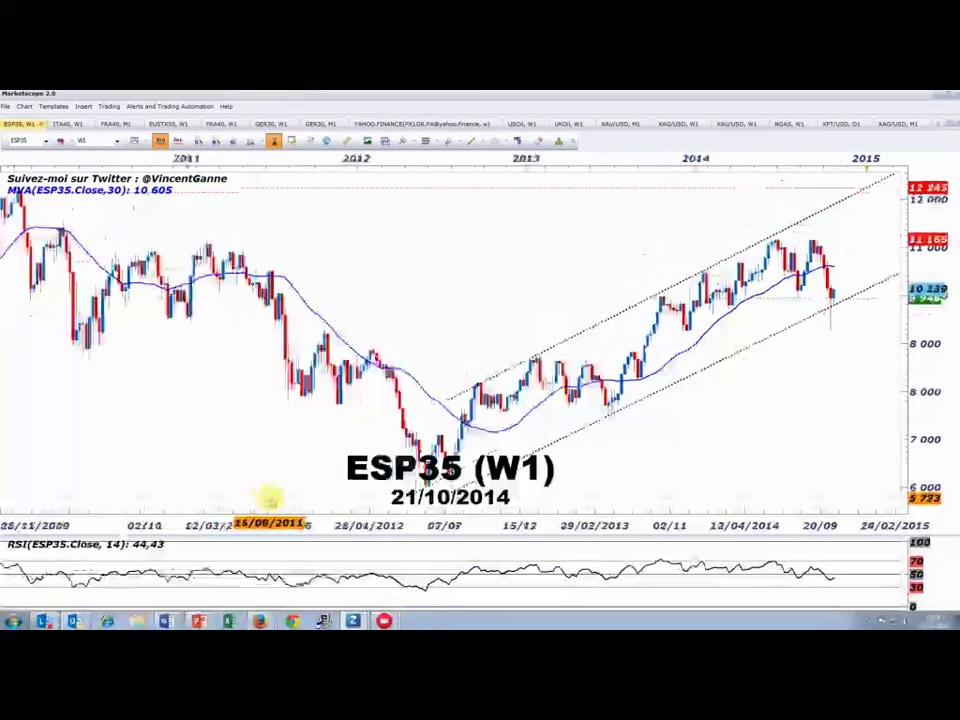
{"action": "left_click_drag", "start_coordinate": [664, 474], "coordinate": [583, 471]}
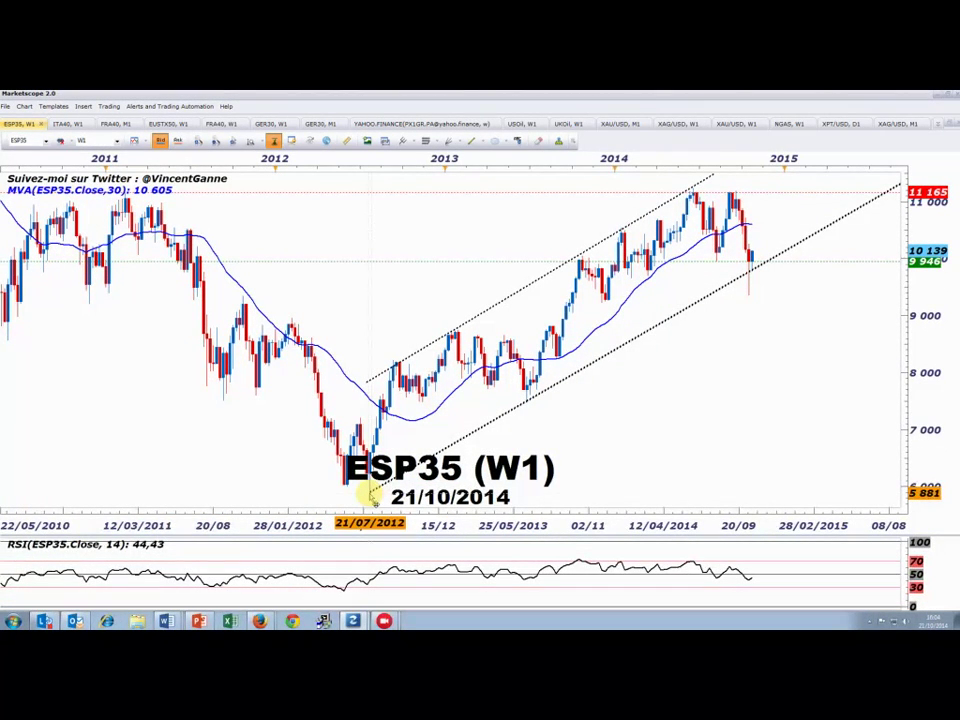
{"action": "scroll", "coordinate": [369, 489], "scroll_direction": "up", "scroll_amount": 2}
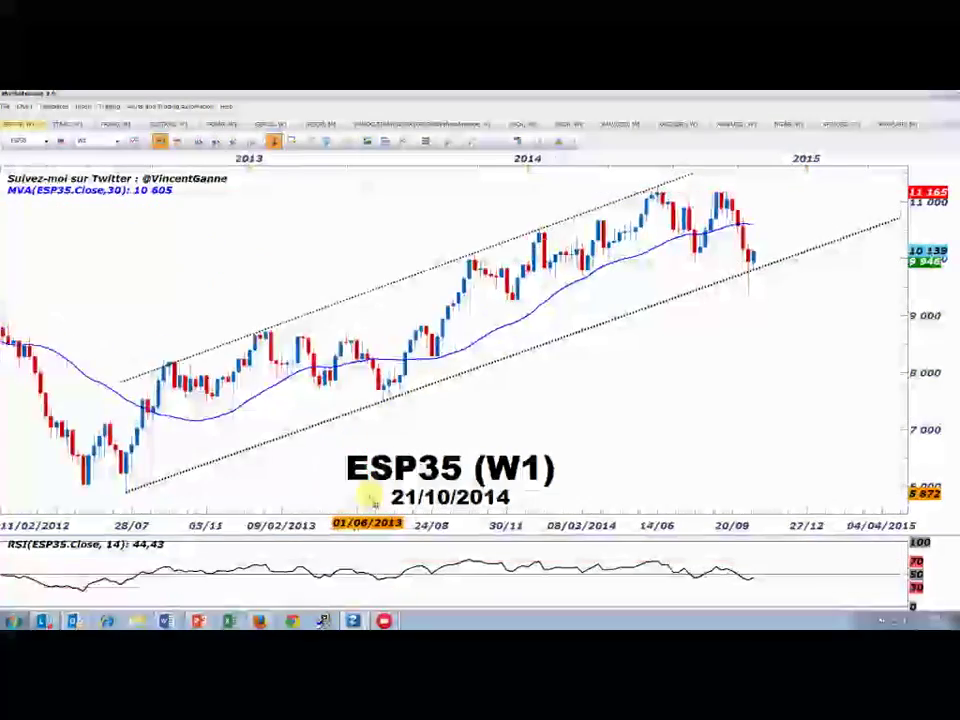
{"action": "scroll", "coordinate": [377, 491], "scroll_direction": "down", "scroll_amount": 3}
{"action": "scroll", "coordinate": [736, 461], "scroll_direction": "up", "scroll_amount": 3}
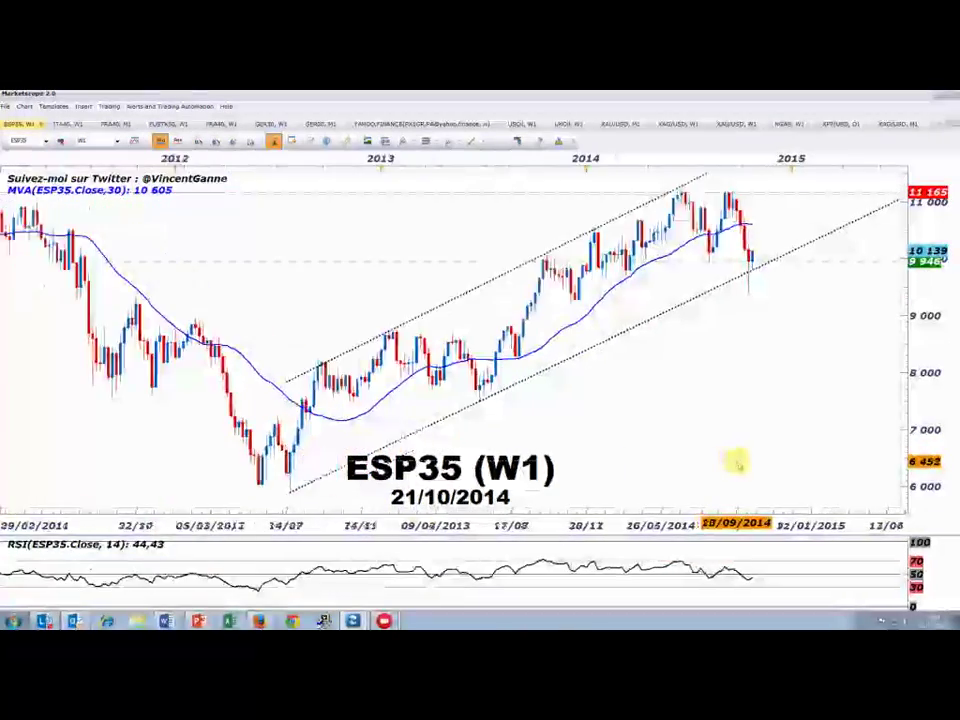
{"action": "scroll", "coordinate": [744, 458], "scroll_direction": "down", "scroll_amount": 2}
{"action": "scroll", "coordinate": [744, 458], "scroll_direction": "up", "scroll_amount": 4}
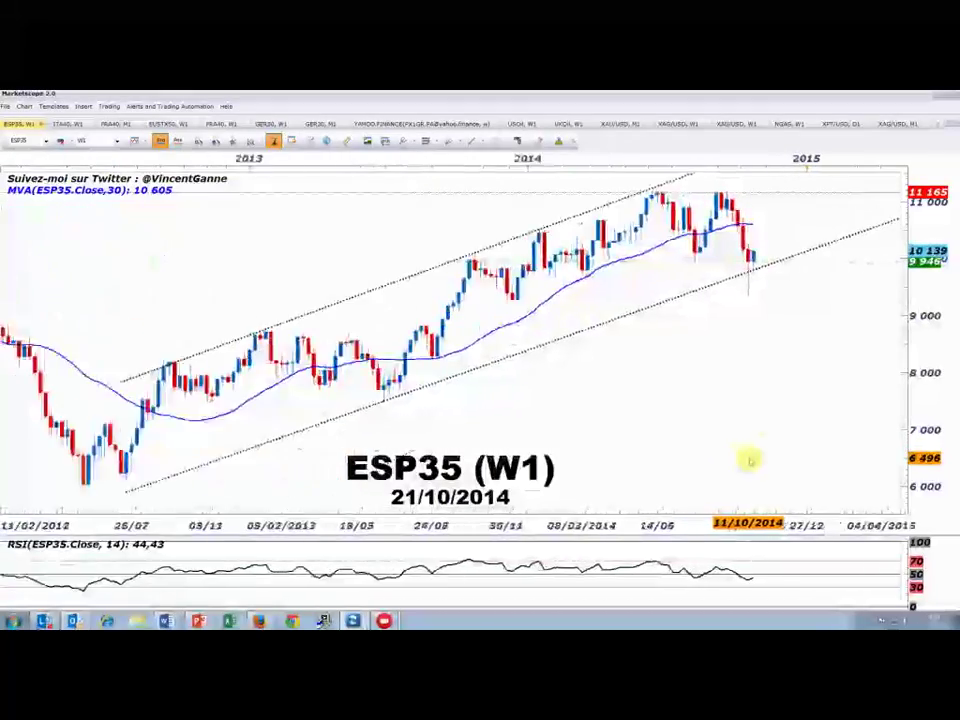
{"action": "scroll", "coordinate": [778, 428], "scroll_direction": "down", "scroll_amount": 3}
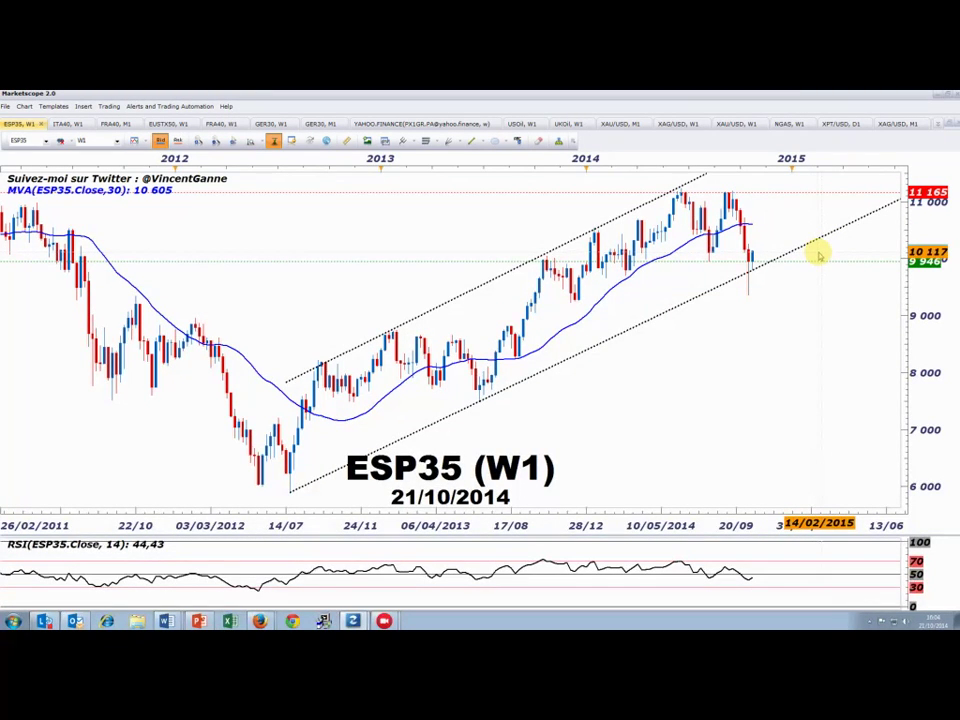
{"action": "scroll", "coordinate": [754, 380], "scroll_direction": "down", "scroll_amount": 4}
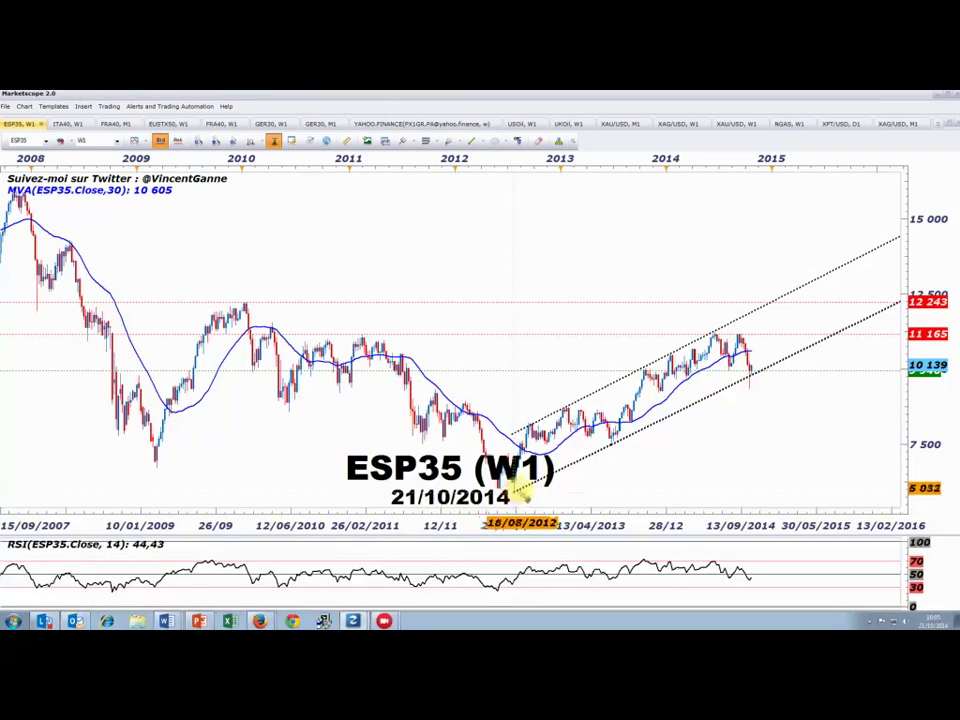
{"action": "scroll", "coordinate": [516, 490], "scroll_direction": "up", "scroll_amount": 8}
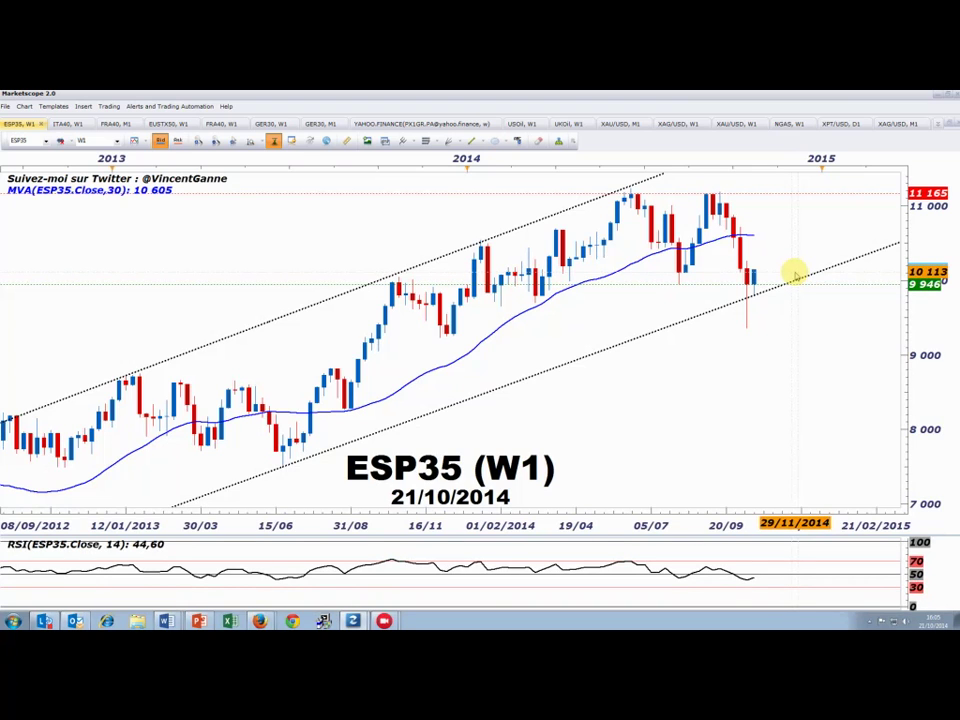
{"action": "scroll", "coordinate": [789, 407], "scroll_direction": "down", "scroll_amount": 4}
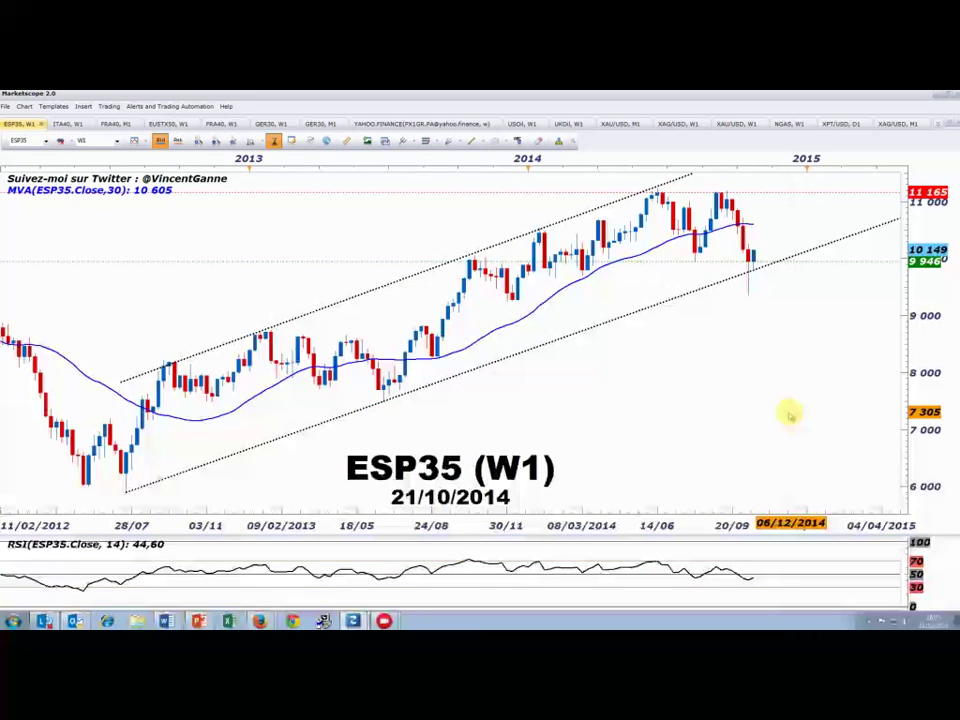
- Set the ESP35 chart to the 4-hour timeframe with 60 days of data and view the decline from the September highs
{"action": "left_click", "coordinate": [117, 140]}
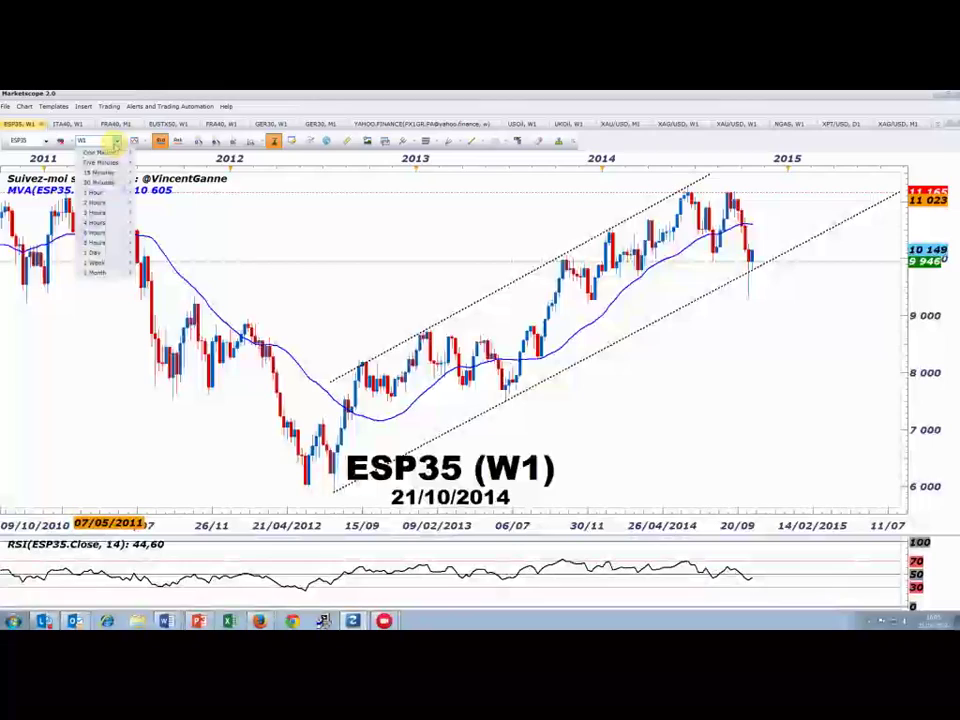
{"action": "mouse_move", "coordinate": [131, 221]}
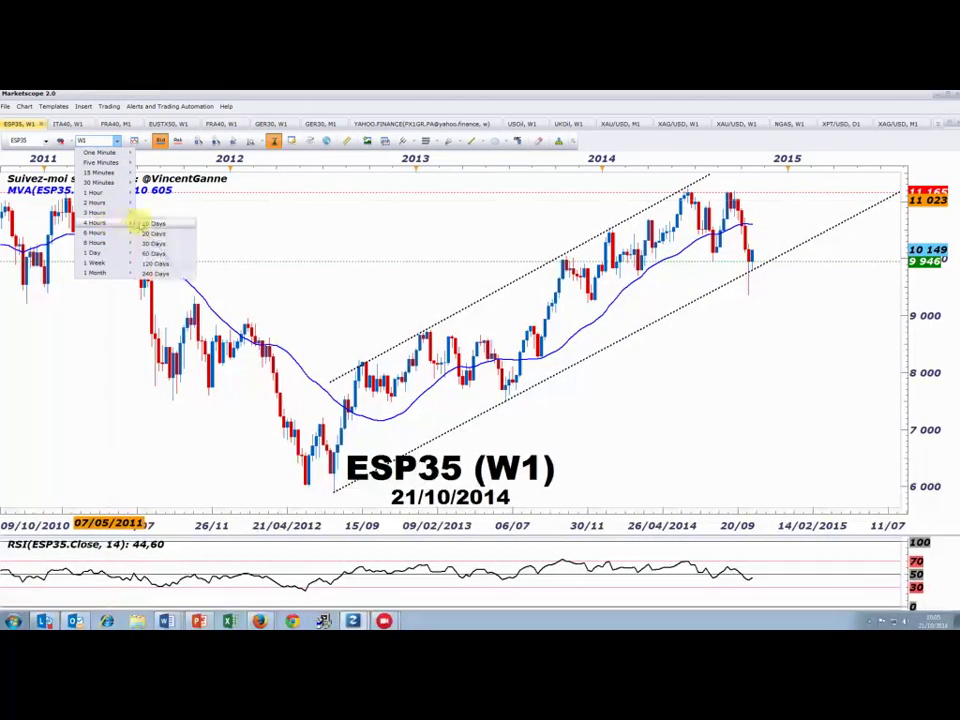
{"action": "left_click", "coordinate": [160, 253]}
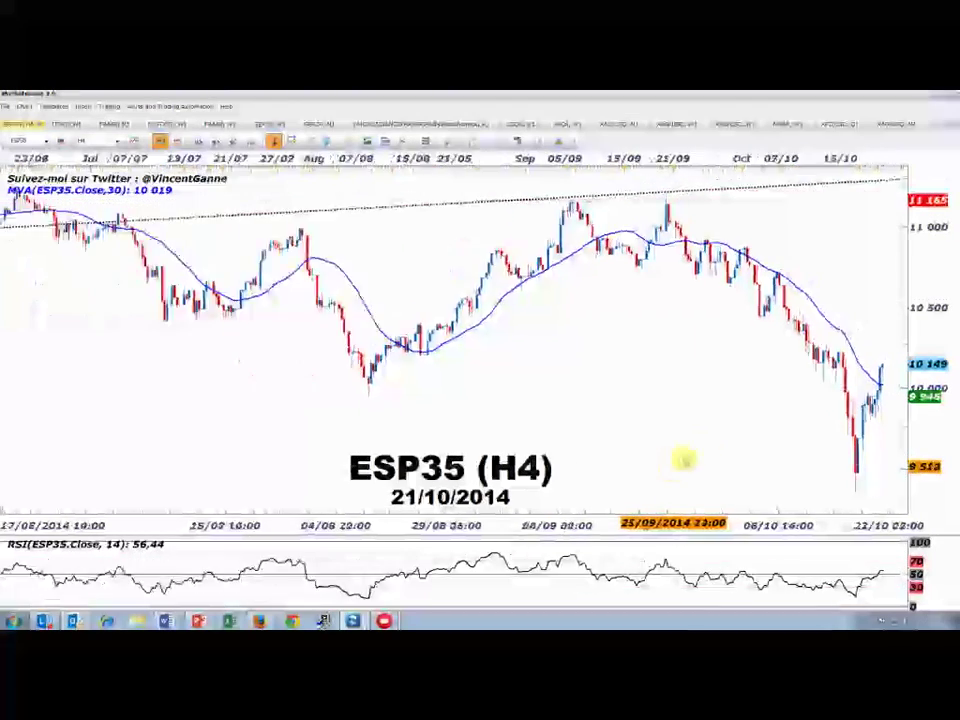
{"action": "left_click_drag", "start_coordinate": [672, 455], "coordinate": [508, 465]}
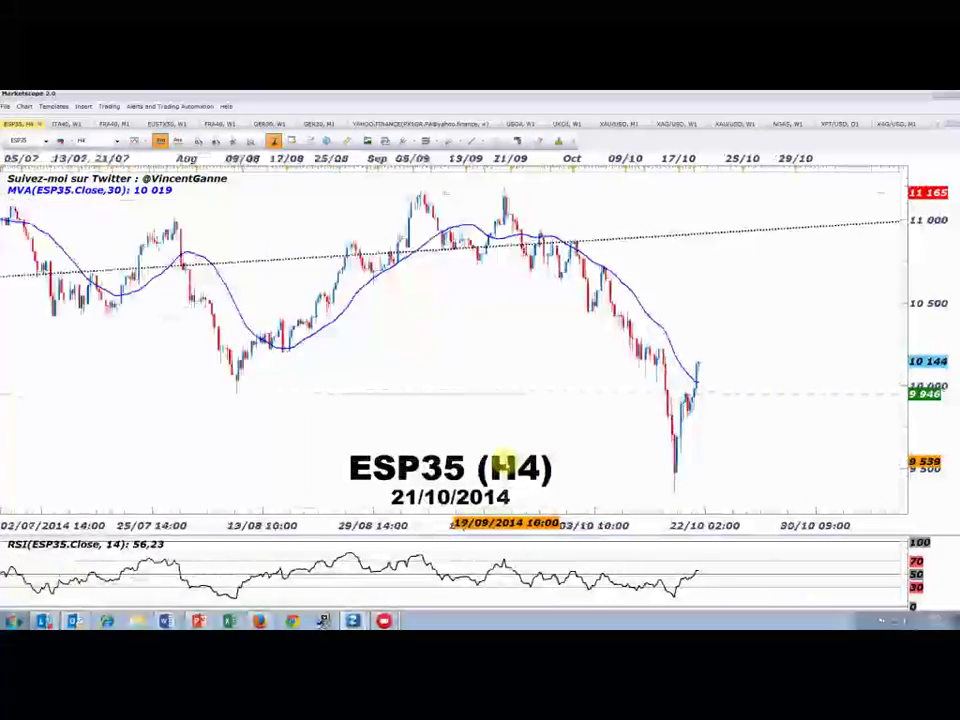
{"action": "scroll", "coordinate": [505, 466], "scroll_direction": "up", "scroll_amount": 4}
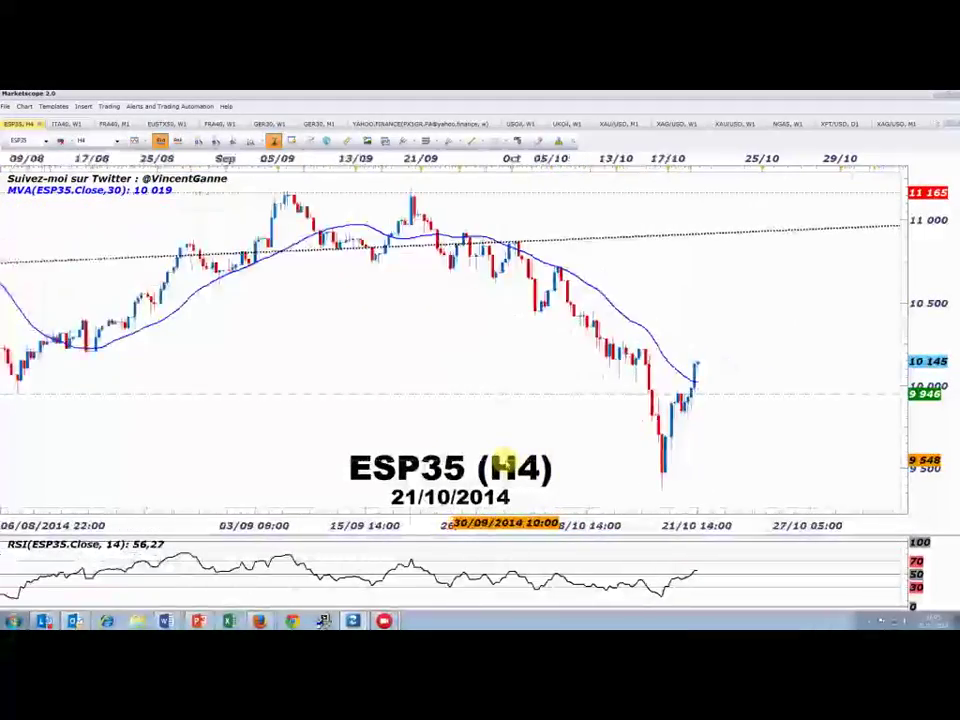
{"action": "scroll", "coordinate": [650, 375], "scroll_direction": "down", "scroll_amount": 5}
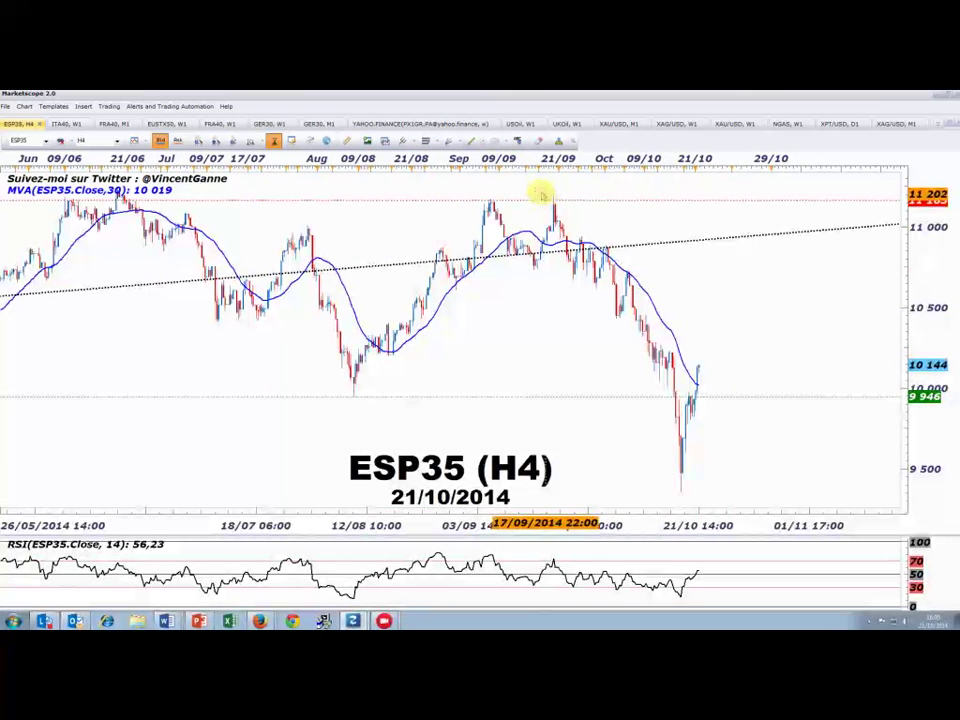
- Draw a falling trend line on ESP35 from the late-September high to the 01/10/2014 high, with its end extended
{"action": "left_click", "coordinate": [481, 143]}
{"action": "mouse_move", "coordinate": [510, 155]}
{"action": "left_click", "coordinate": [580, 168]}
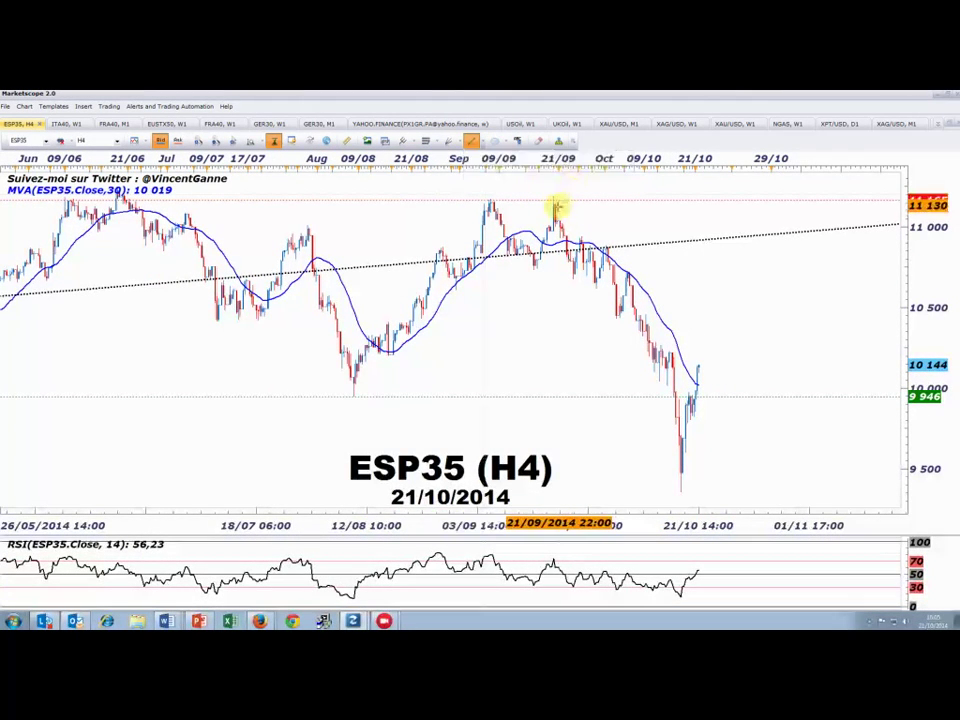
{"action": "mouse_move", "coordinate": [553, 195]}
{"action": "left_mouse_down"}
{"action": "mouse_move", "coordinate": [619, 251]}
{"action": "mouse_move", "coordinate": [605, 245]}
{"action": "left_mouse_up"}
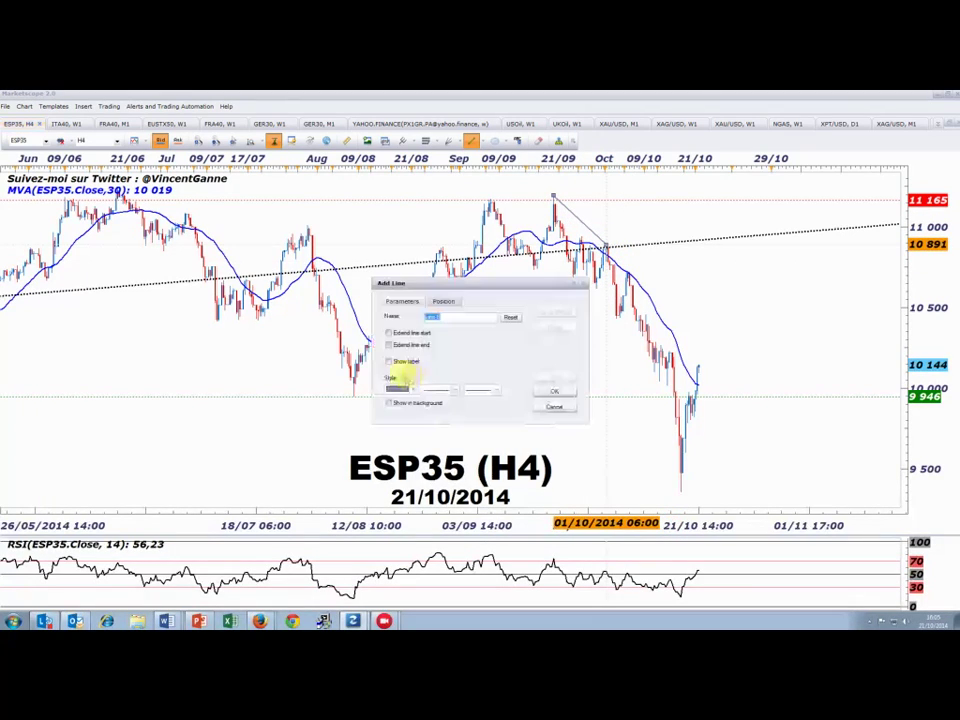
{"action": "left_click", "coordinate": [389, 345]}
{"action": "left_click", "coordinate": [398, 389]}
{"action": "left_click", "coordinate": [397, 408]}
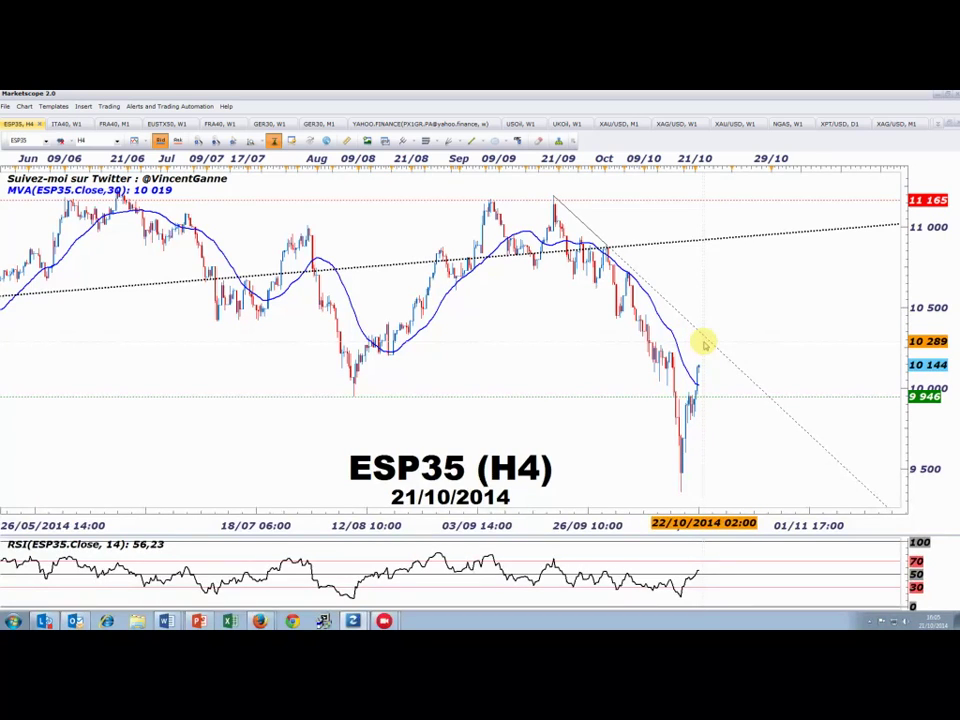
{"action": "scroll", "coordinate": [681, 497], "scroll_direction": "down", "scroll_amount": 1}
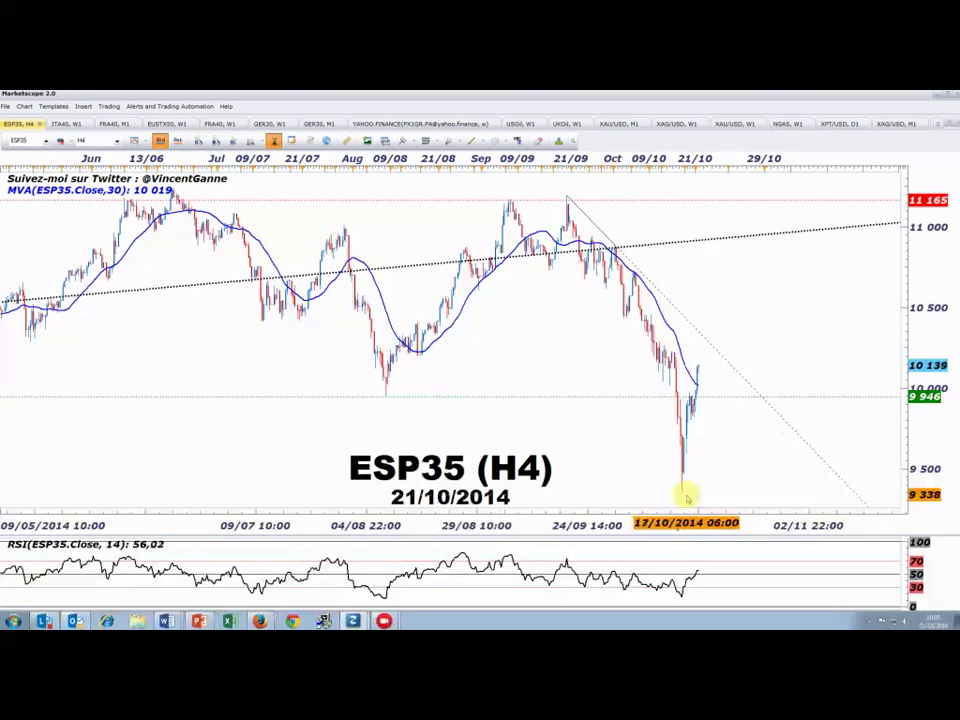
{"action": "scroll", "coordinate": [686, 497], "scroll_direction": "down", "scroll_amount": 2}
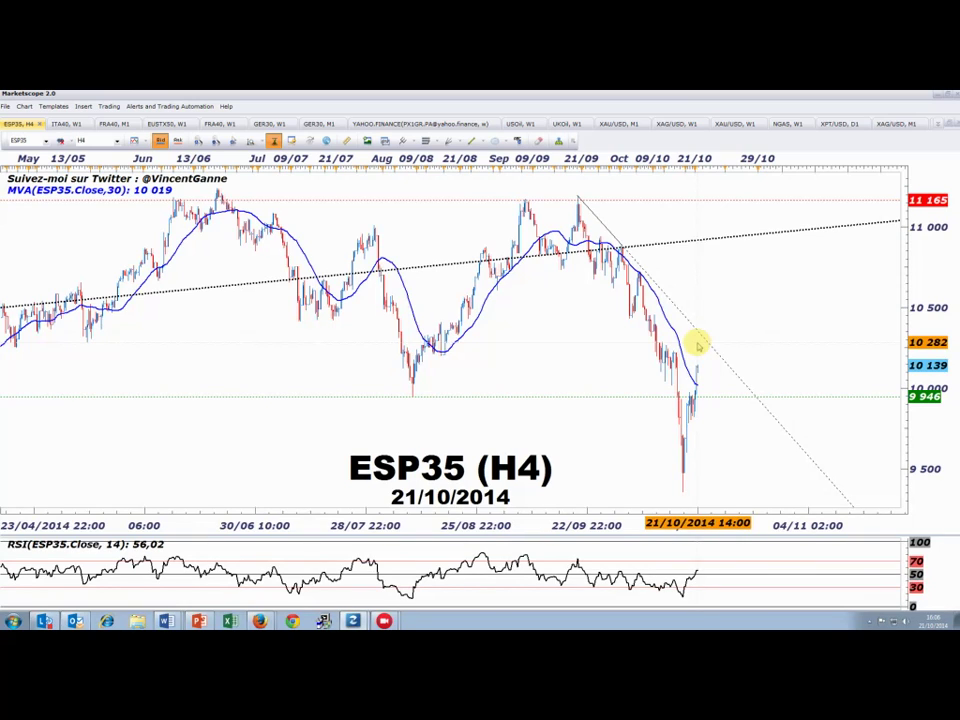
- Set ESP35 back to the one-week timeframe, then restore the multi-chart view and reopen the saved H4 layout
{"action": "left_click", "coordinate": [100, 140]}
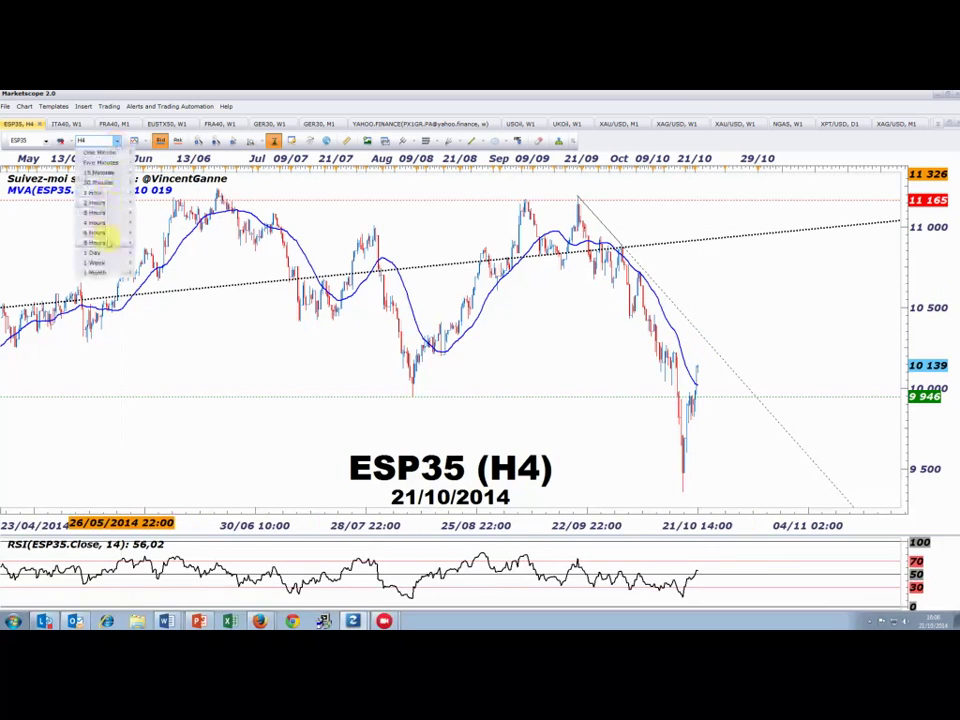
{"action": "left_click", "coordinate": [135, 262]}
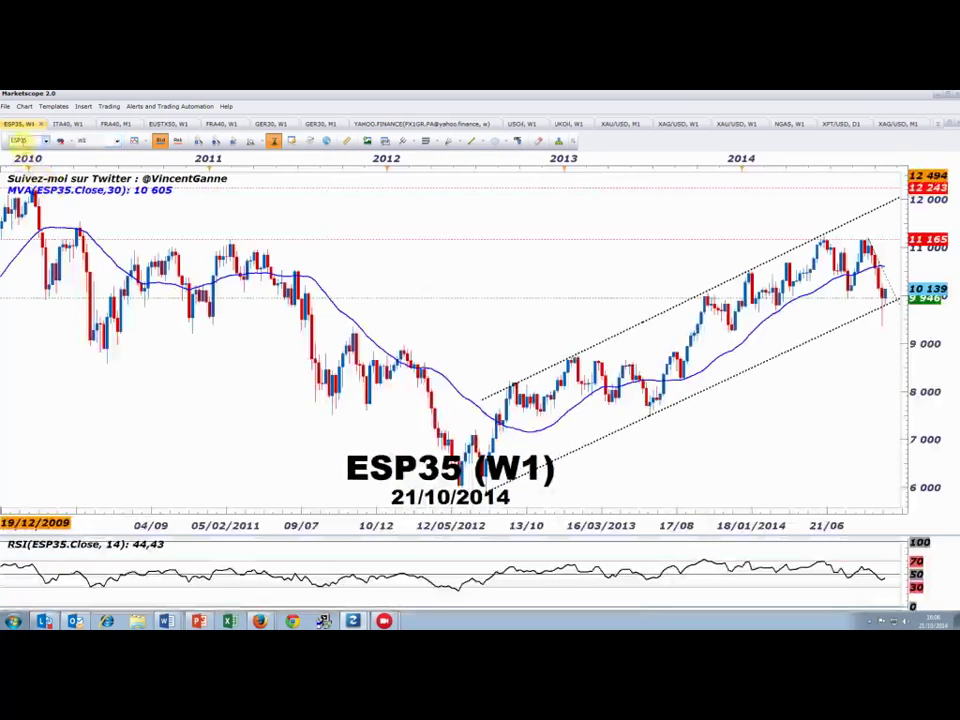
{"action": "left_click", "coordinate": [21, 122]}
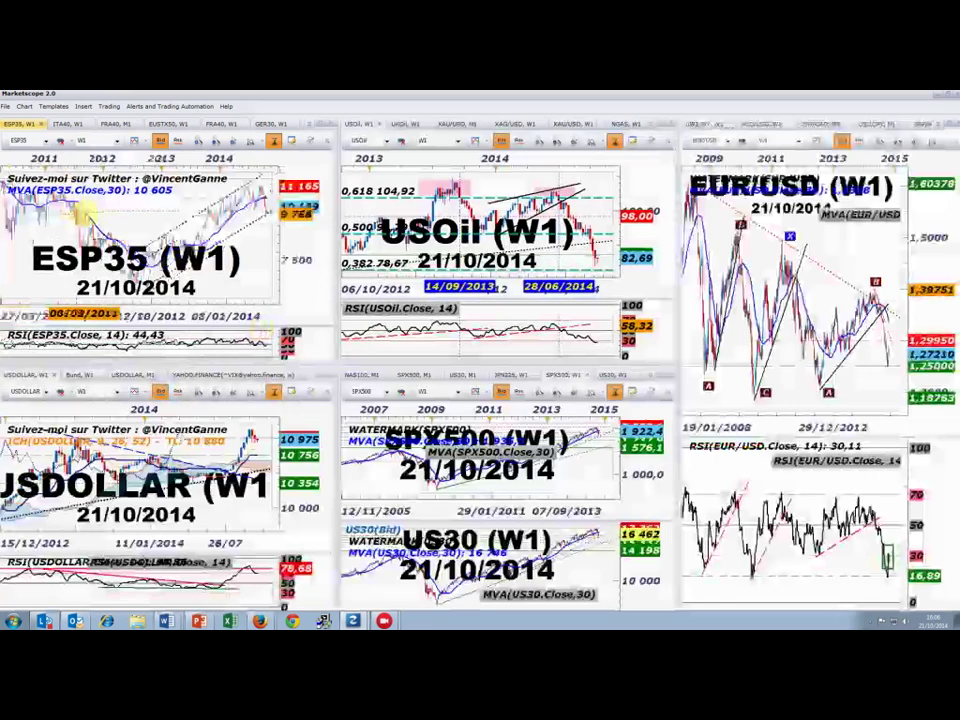
{"action": "left_click", "coordinate": [6, 106]}
{"action": "left_click", "coordinate": [122, 190]}
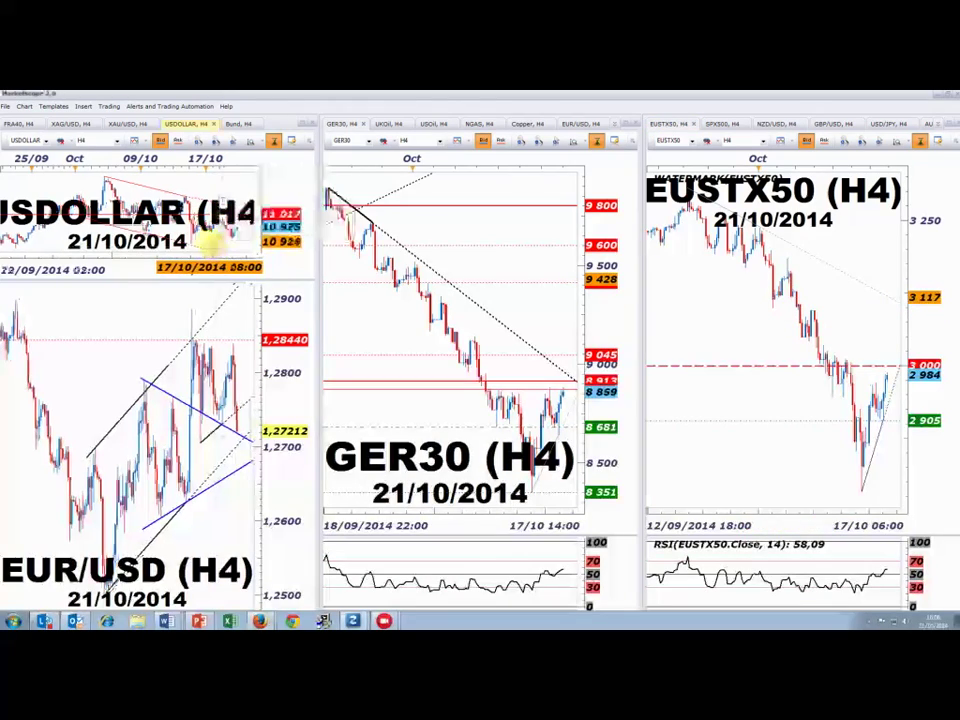
- Compare USDOLLAR's latest candles in its descending channel with EUR/USD's pullback to the upper blue trend line
{"action": "scroll", "coordinate": [231, 285], "scroll_direction": "down", "scroll_amount": 2}
{"action": "scroll", "coordinate": [240, 289], "scroll_direction": "up", "scroll_amount": 3}
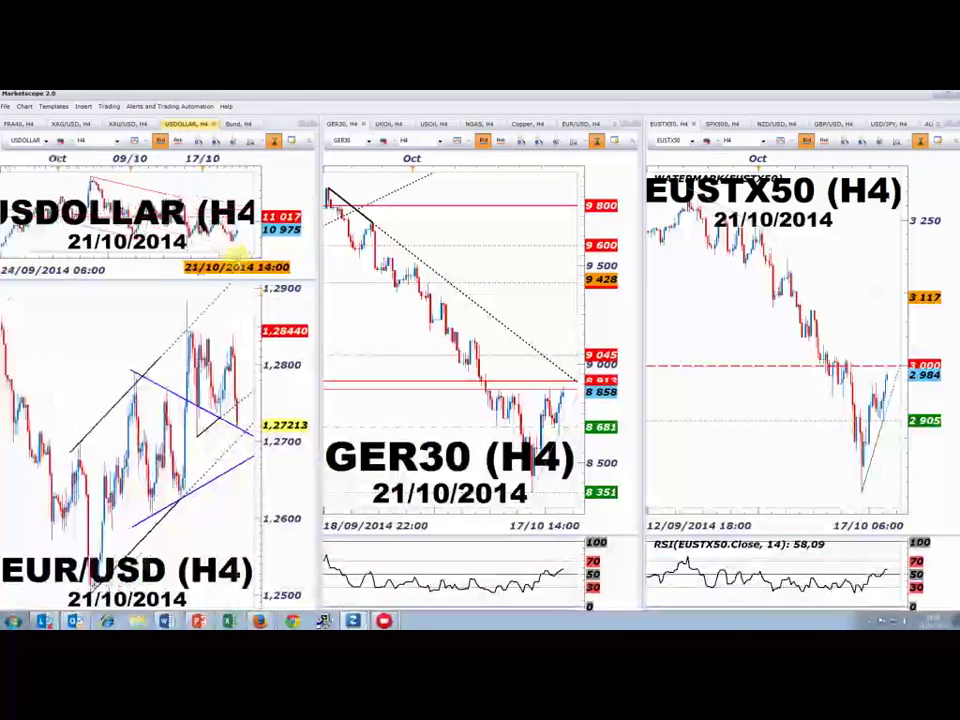
{"action": "scroll", "coordinate": [240, 258], "scroll_direction": "up", "scroll_amount": 1}
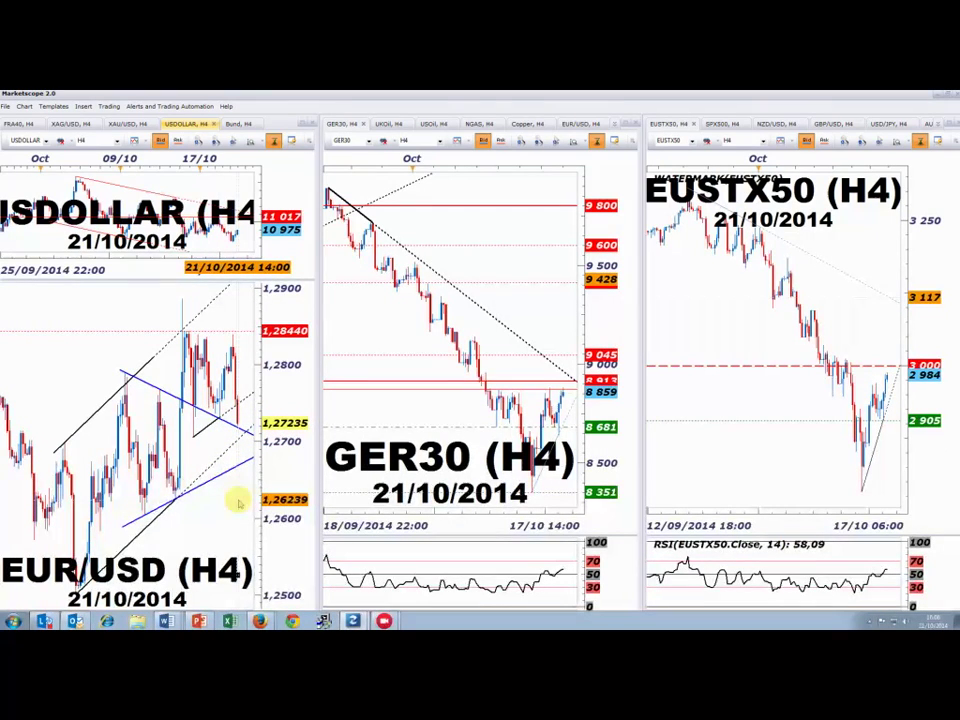
{"action": "scroll", "coordinate": [239, 503], "scroll_direction": "down", "scroll_amount": 1}
{"action": "scroll", "coordinate": [239, 503], "scroll_direction": "up", "scroll_amount": 1}
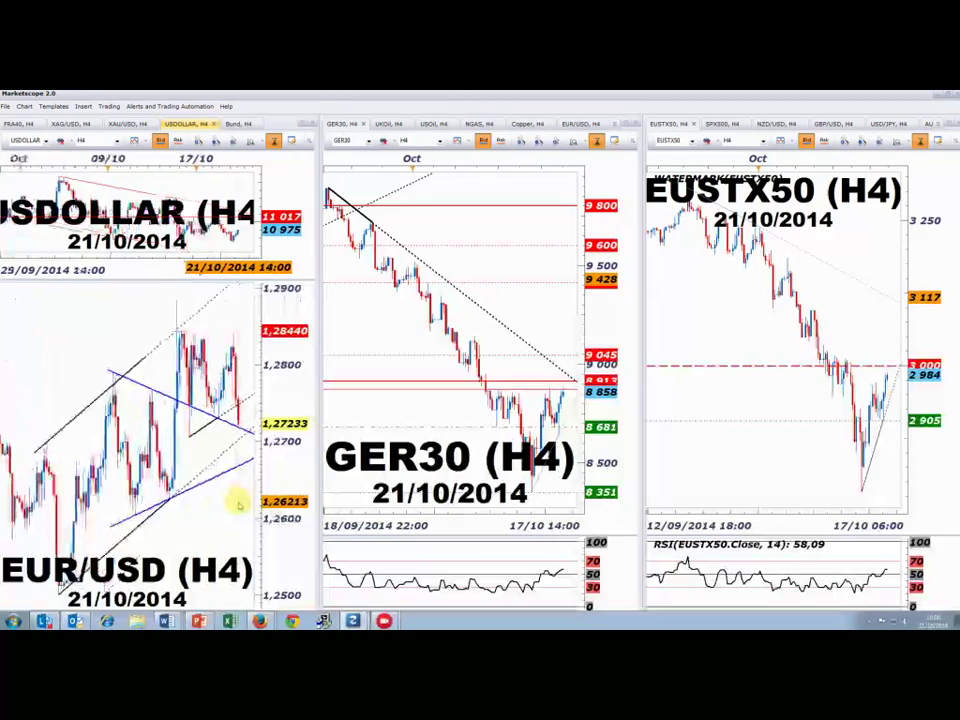
{"action": "scroll", "coordinate": [240, 503], "scroll_direction": "down", "scroll_amount": 2}
{"action": "scroll", "coordinate": [240, 503], "scroll_direction": "up", "scroll_amount": 2}
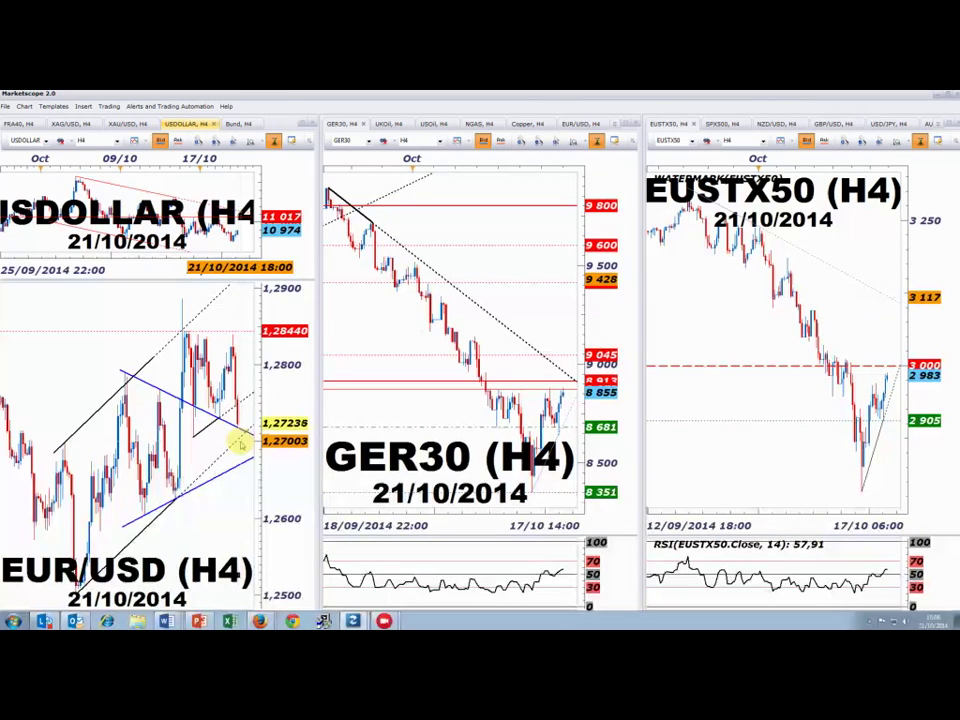
{"action": "scroll", "coordinate": [231, 505], "scroll_direction": "down", "scroll_amount": 2}
{"action": "scroll", "coordinate": [237, 512], "scroll_direction": "up", "scroll_amount": 3}
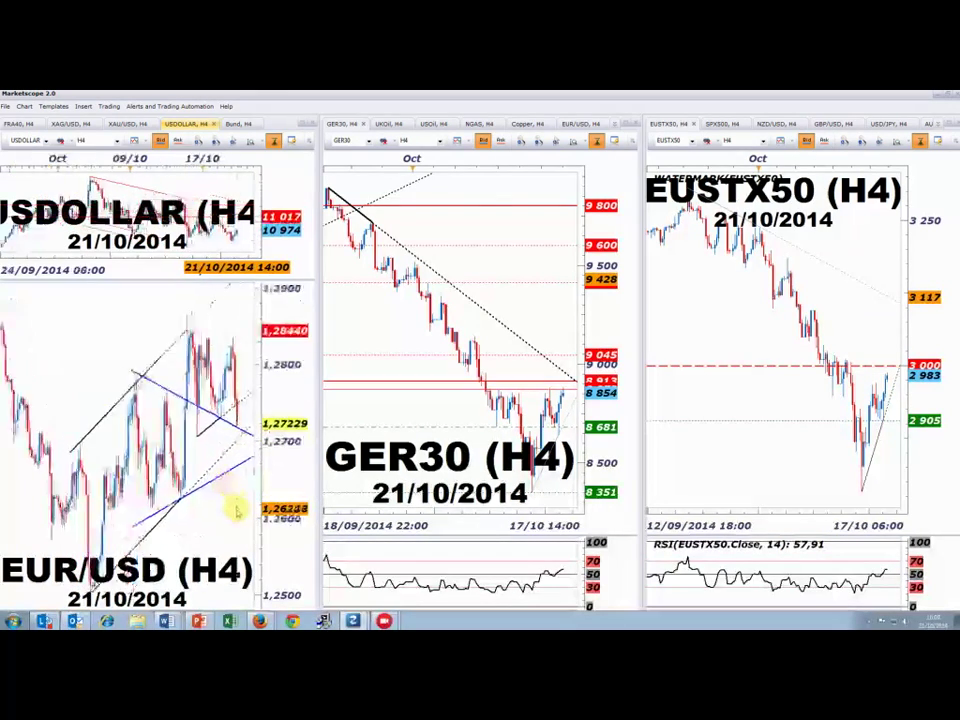